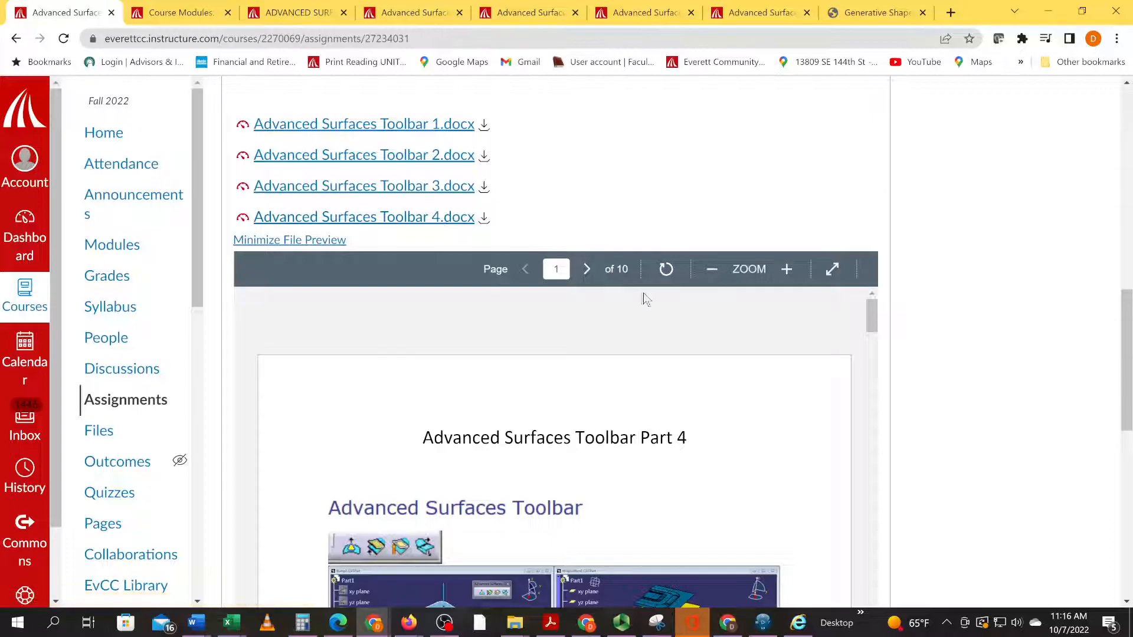
- Read the Advanced Surfaces Toolbar Part 4 assignment down to the "Deforming Surfaces According to Shape Morphing" exercise
{"action": "scroll", "coordinate": [551, 282], "scroll_direction": "down", "scroll_amount": 15}
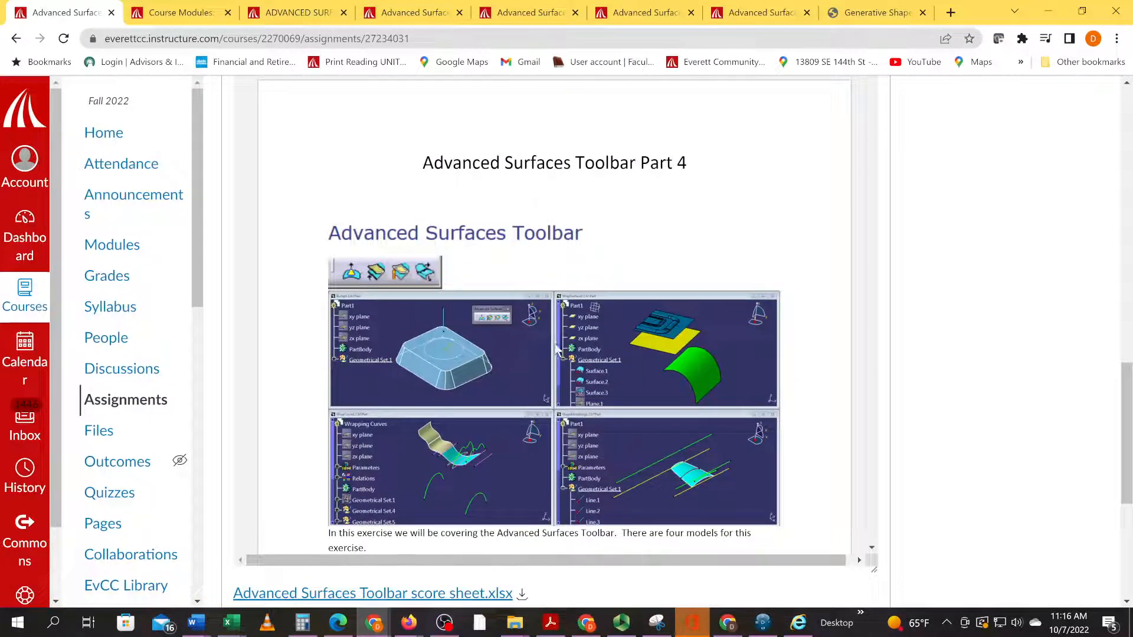
{"action": "scroll", "coordinate": [566, 348], "scroll_direction": "down", "scroll_amount": 10}
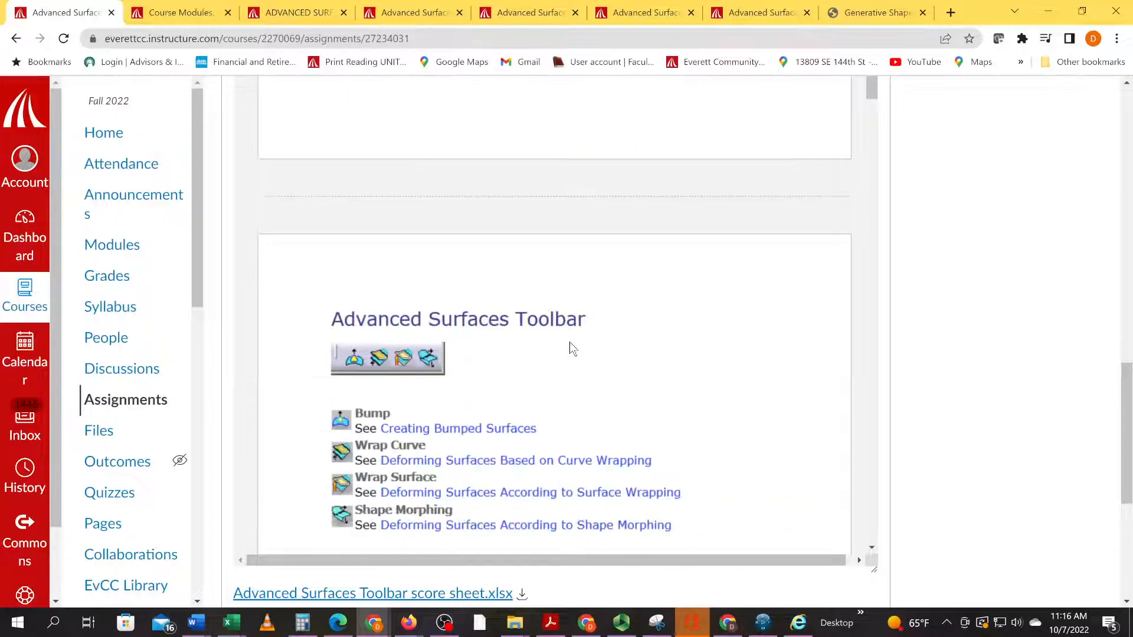
{"action": "scroll", "coordinate": [570, 347], "scroll_direction": "down", "scroll_amount": 3}
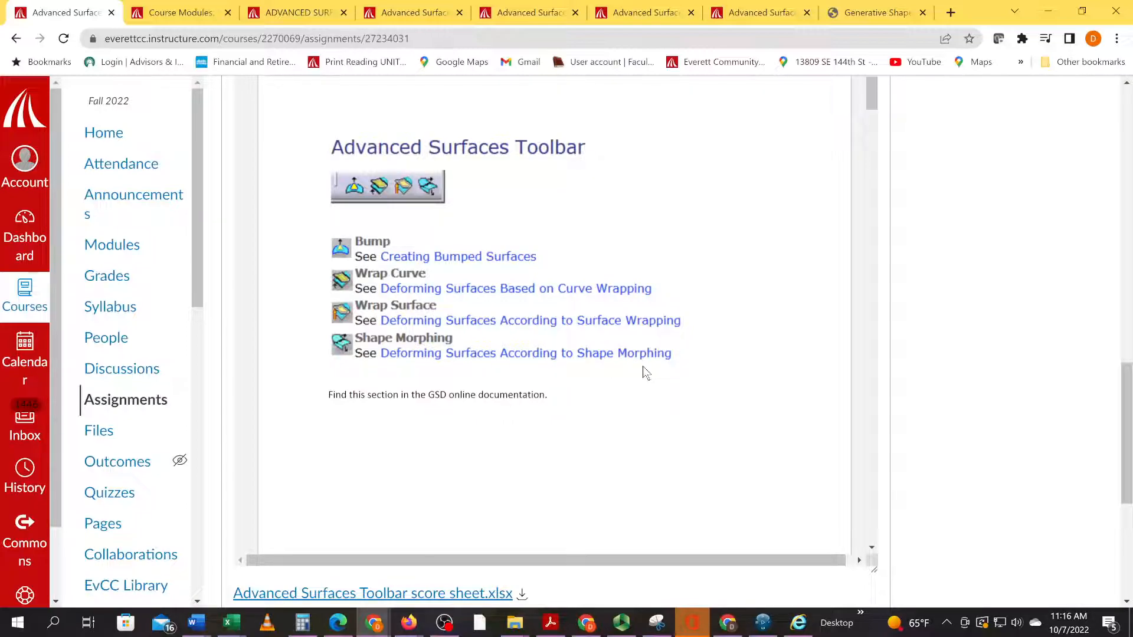
{"action": "scroll", "coordinate": [646, 371], "scroll_direction": "down", "scroll_amount": 10}
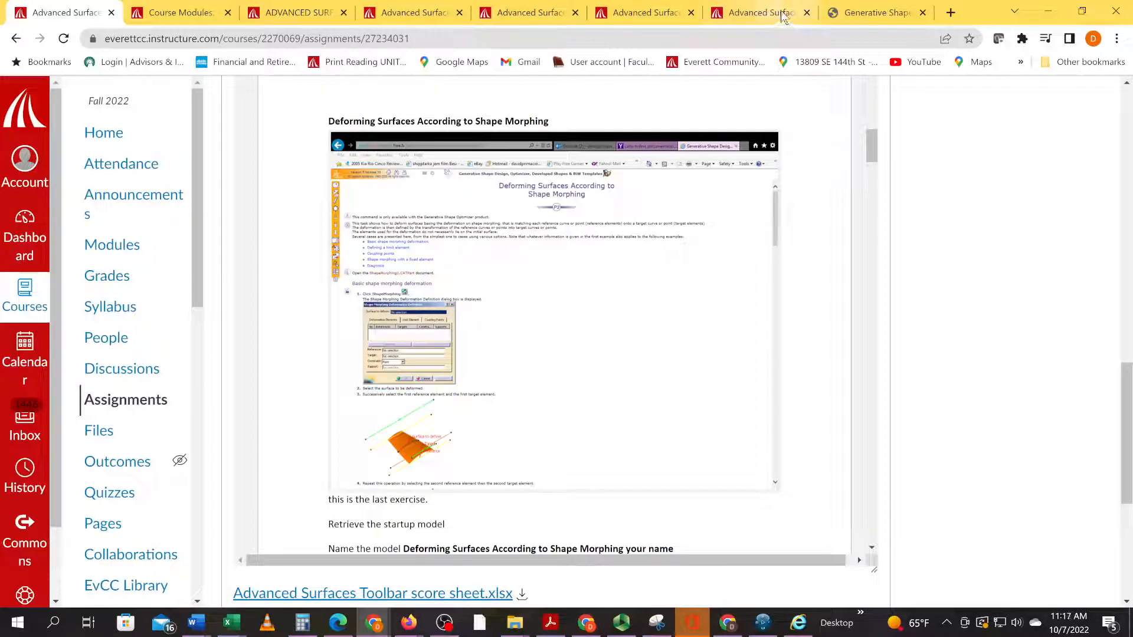
- Check the Surface Wrapping topic in the online Generative Shape Design documentation, and return to "Deforming Surfaces According to Shape Morphing"
{"action": "left_click", "coordinate": [841, 12]}
{"action": "scroll", "coordinate": [469, 298], "scroll_direction": "down", "scroll_amount": 8}
{"action": "scroll", "coordinate": [464, 301], "scroll_direction": "up", "scroll_amount": 8}
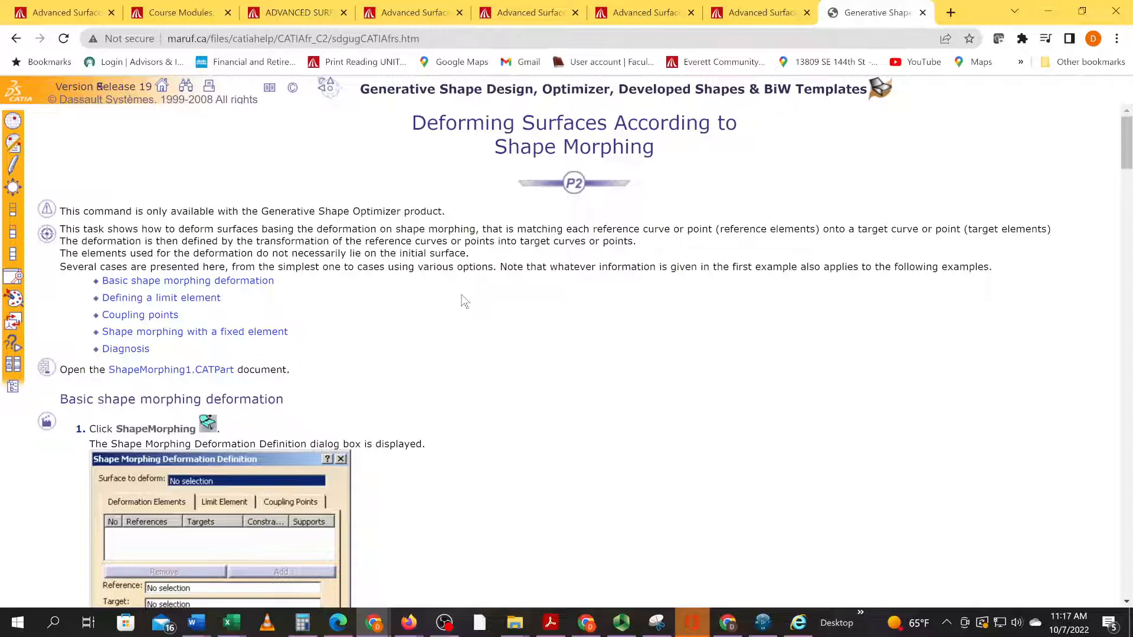
{"action": "left_click", "coordinate": [337, 89]}
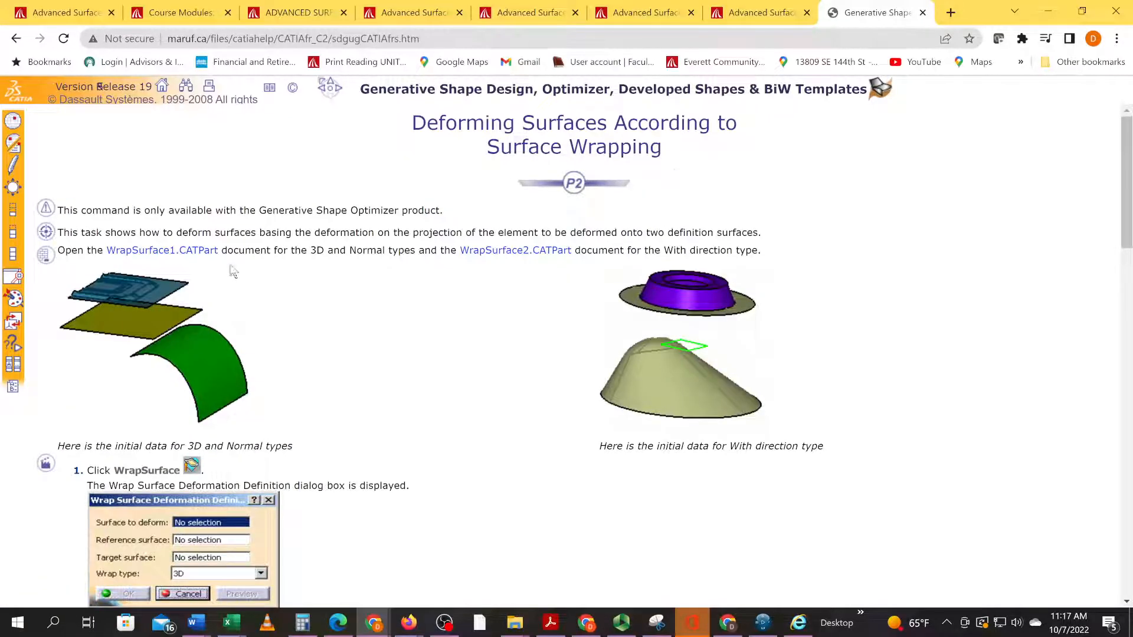
{"action": "scroll", "coordinate": [216, 383], "scroll_direction": "down", "scroll_amount": 9}
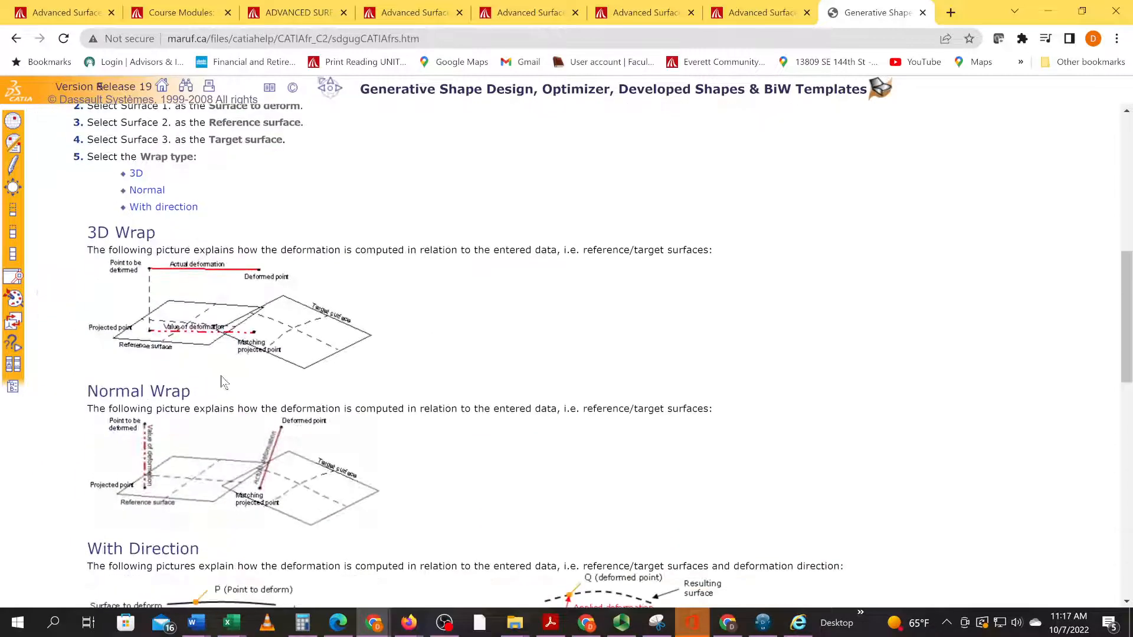
{"action": "scroll", "coordinate": [223, 382], "scroll_direction": "up", "scroll_amount": 9}
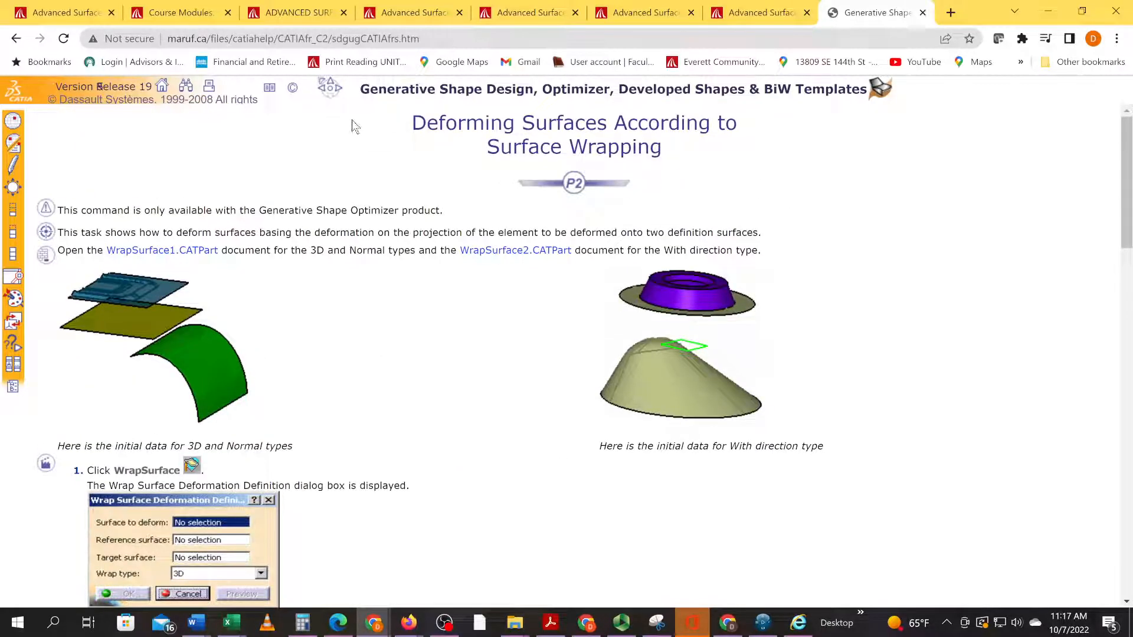
{"action": "left_click", "coordinate": [339, 88]}
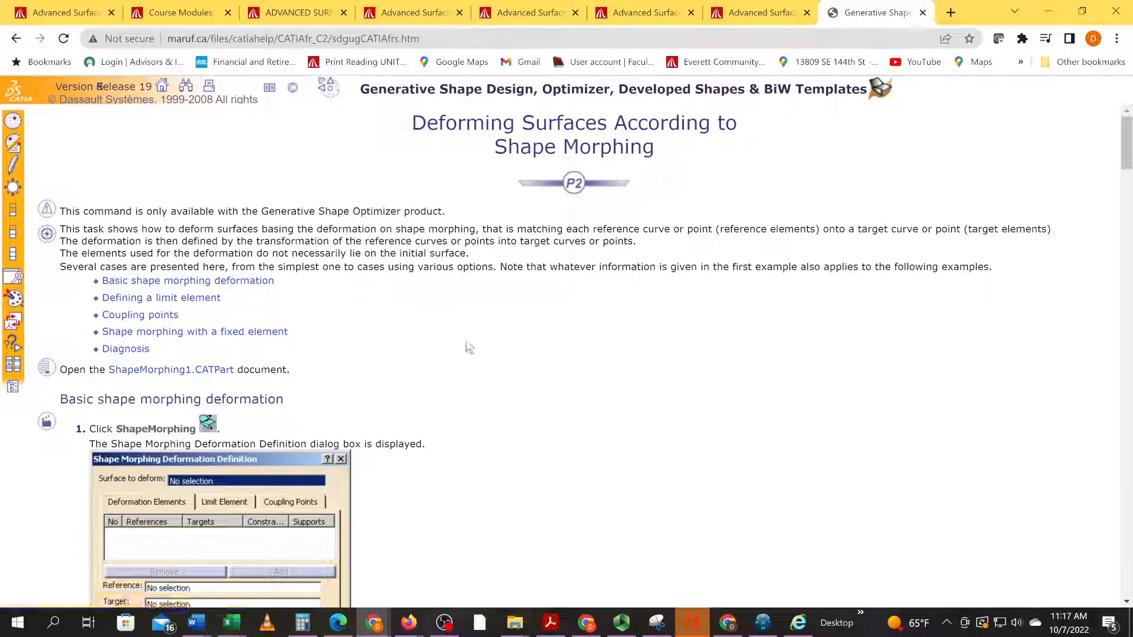
- Review the shape morphing topic's sections on basic deformation, limit elements and coupling points, and return to the basic deformation instructions
{"action": "scroll", "coordinate": [466, 342], "scroll_direction": "down", "scroll_amount": 3}
{"action": "scroll", "coordinate": [484, 348], "scroll_direction": "down", "scroll_amount": 5}
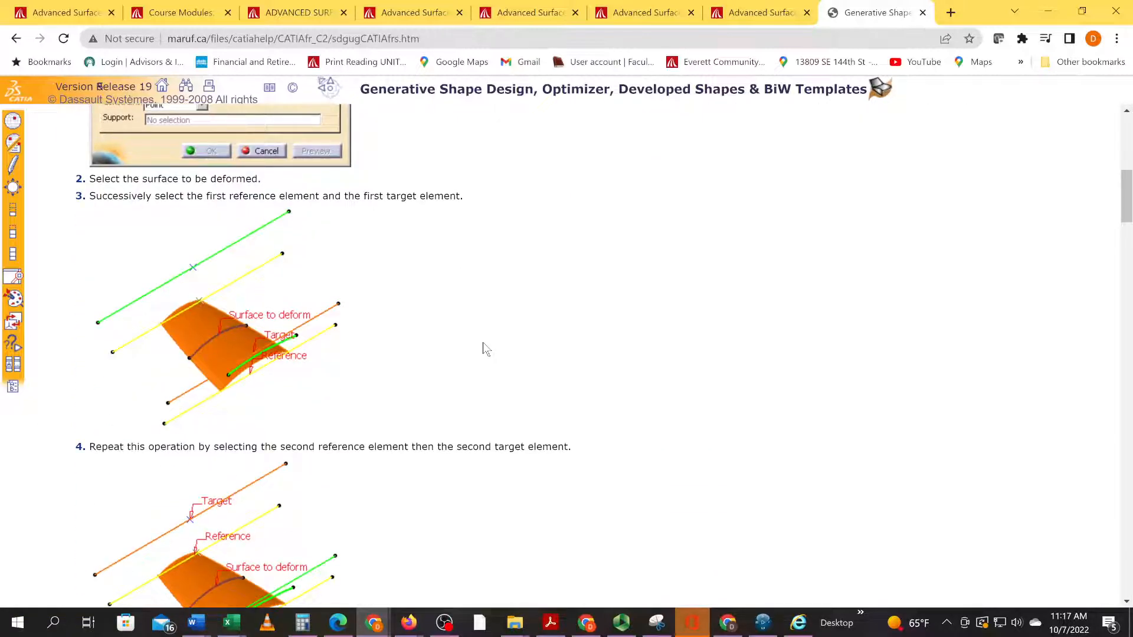
{"action": "scroll", "coordinate": [485, 350], "scroll_direction": "down", "scroll_amount": 3}
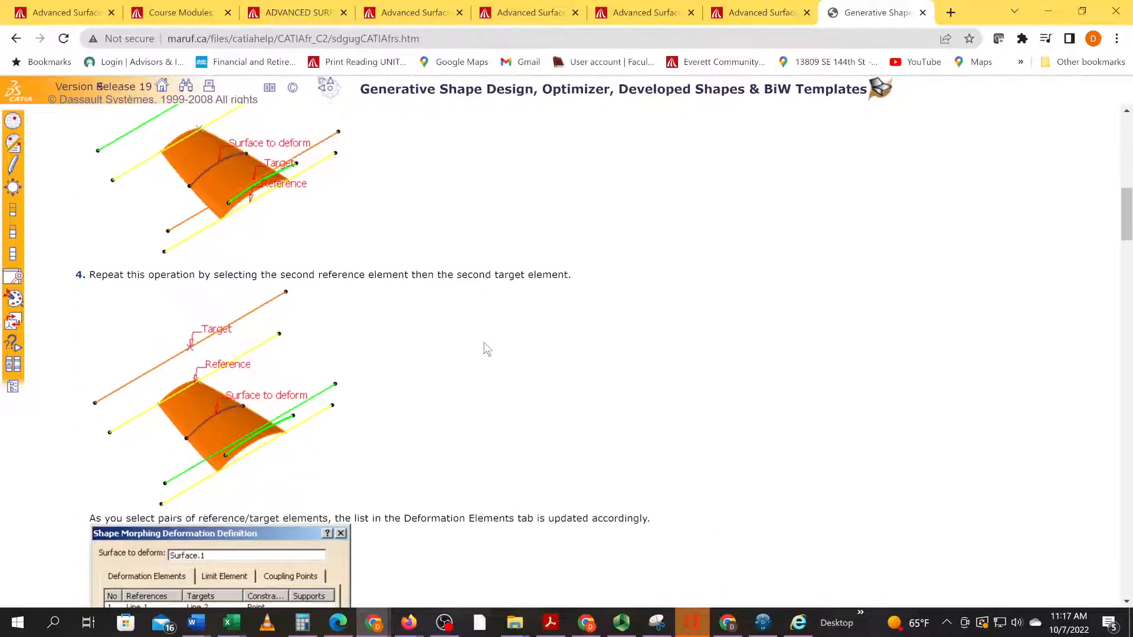
{"action": "scroll", "coordinate": [484, 348], "scroll_direction": "down", "scroll_amount": 20}
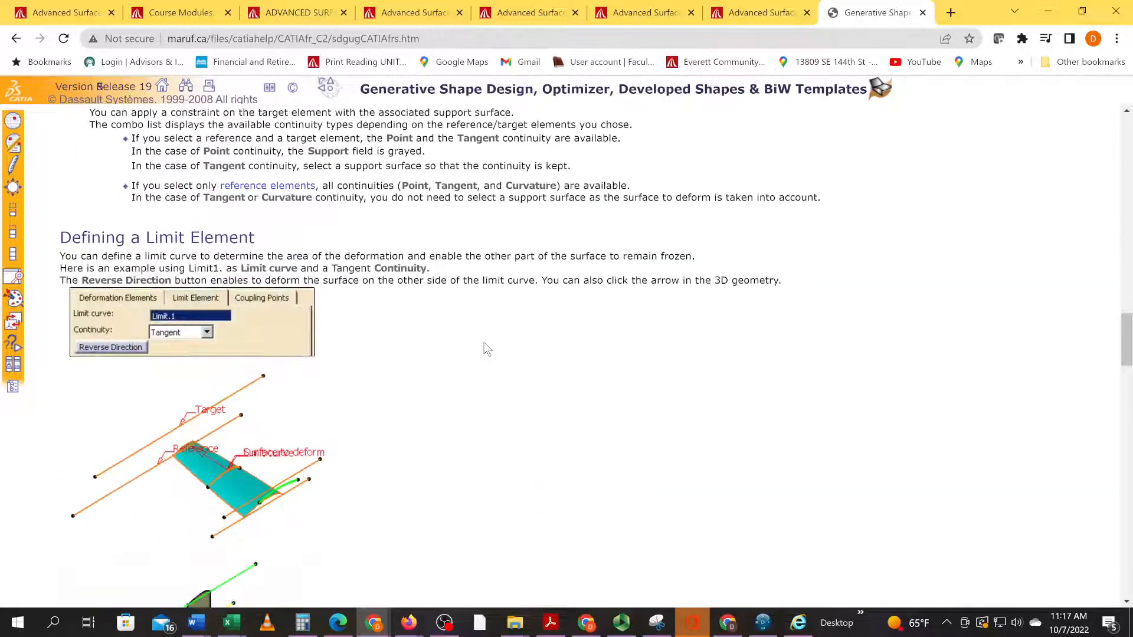
{"action": "scroll", "coordinate": [485, 349], "scroll_direction": "down", "scroll_amount": 15}
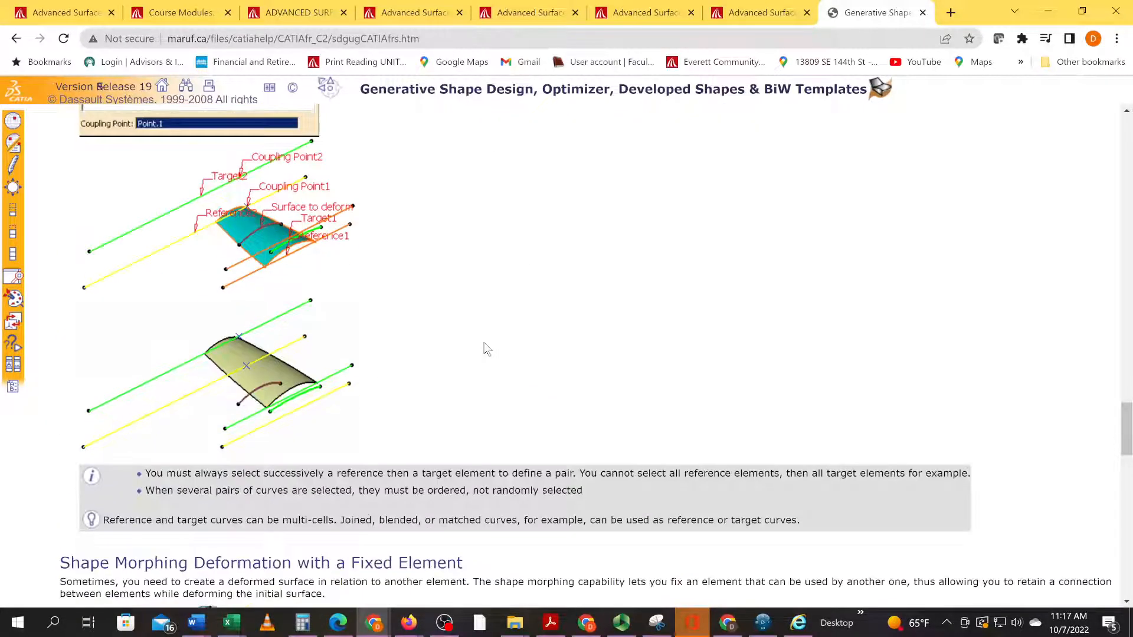
{"action": "scroll", "coordinate": [486, 349], "scroll_direction": "up", "scroll_amount": 20}
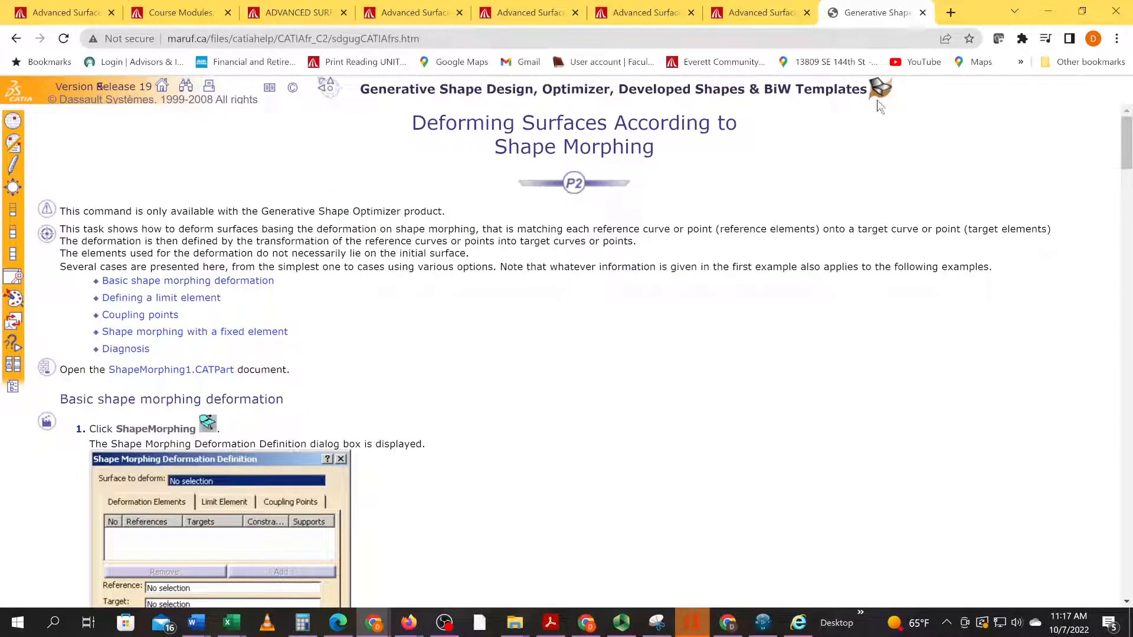
{"action": "scroll", "coordinate": [838, 131], "scroll_direction": "down", "scroll_amount": 3}
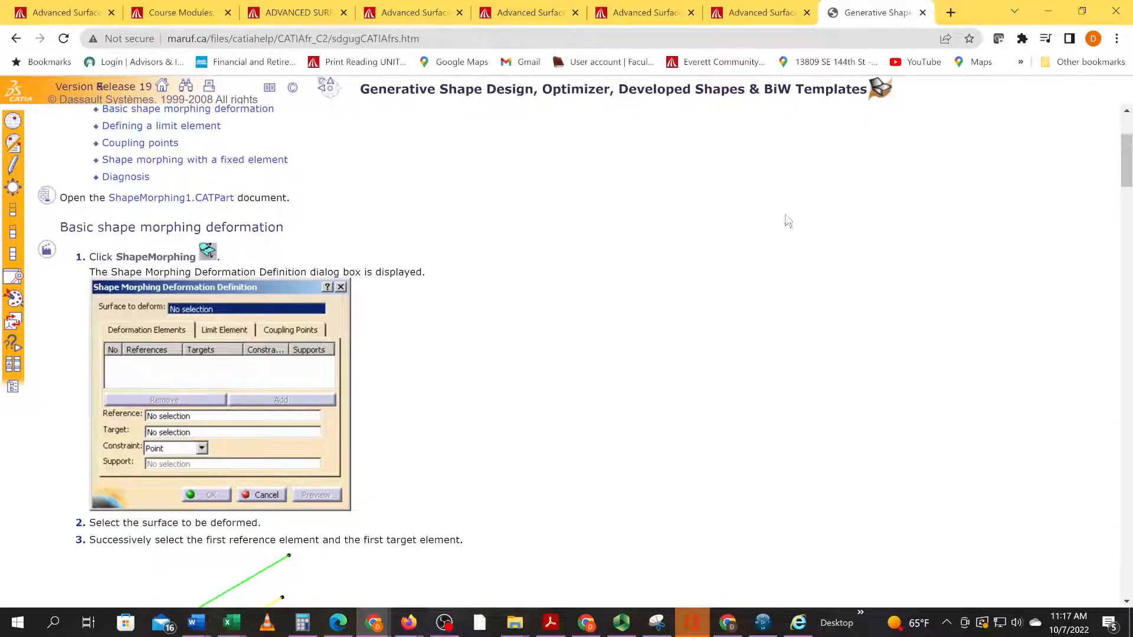
- Switch to the Edge window with Dassault Systèmes User Assistance R2022x and open the topic "Deforming Elements According to Shape Morphing"
{"action": "left_click", "coordinate": [767, 622]}
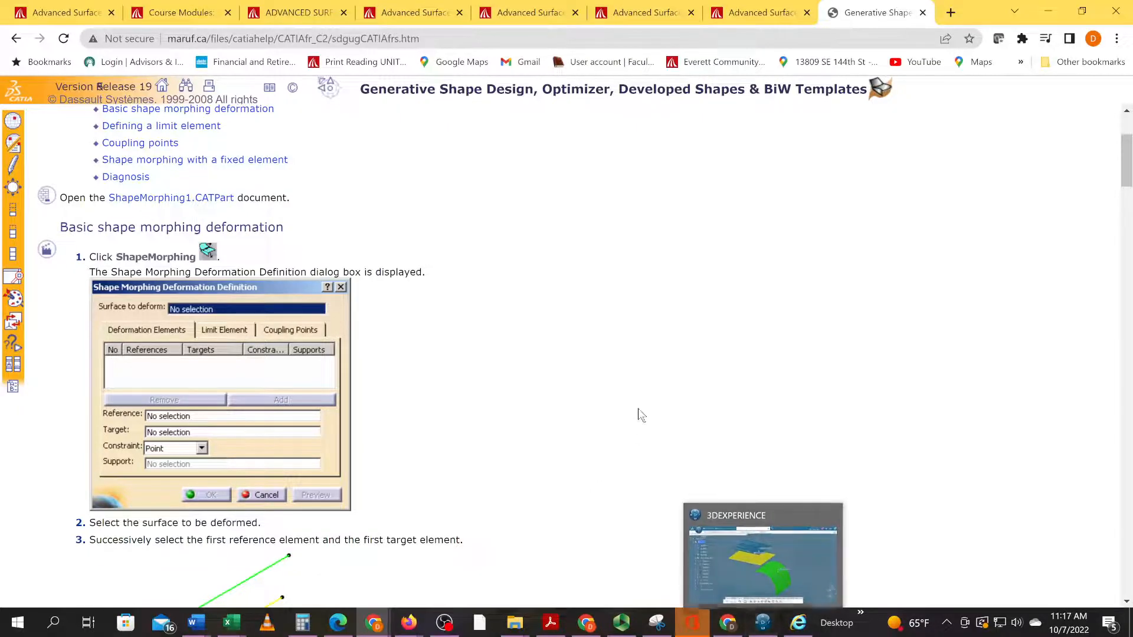
{"action": "key", "text": "alt+Tab"}
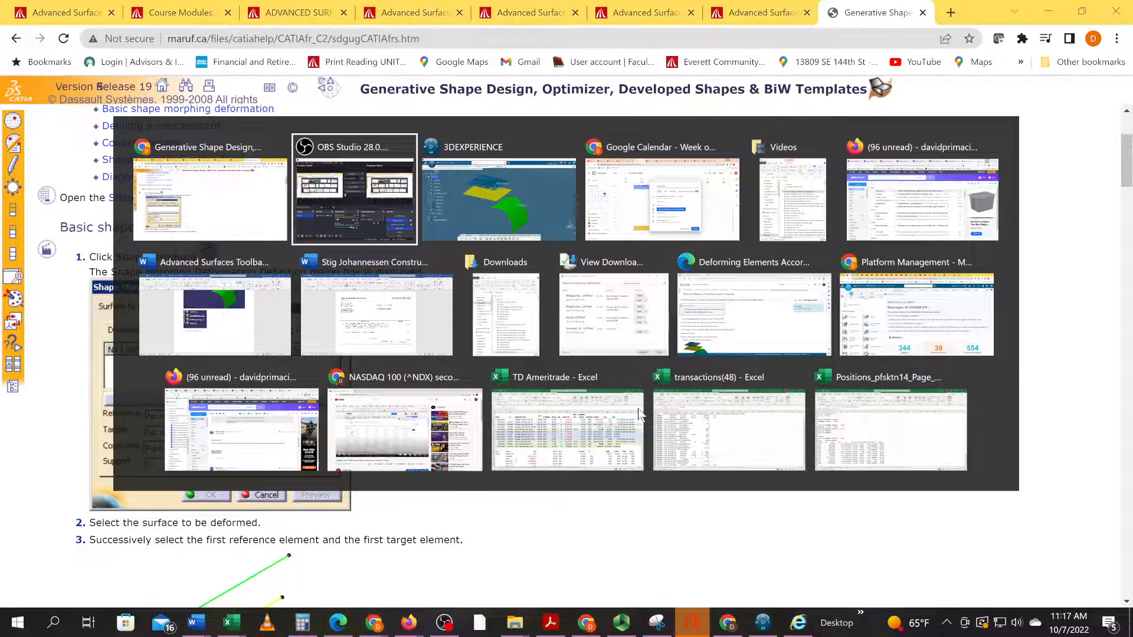
{"action": "key", "text": "alt+Tab"}
{"action": "key", "text": "alt+Tab"}
{"action": "key", "text": "alt+Tab"}
{"action": "key", "text": "alt+Tab"}
{"action": "key", "text": "alt+Tab"}
{"action": "key", "text": "alt+Tab"}
{"action": "key", "text": "alt+Tab"}
{"action": "key", "text": "alt+Tab"}
{"action": "key", "text": "alt+Tab"}
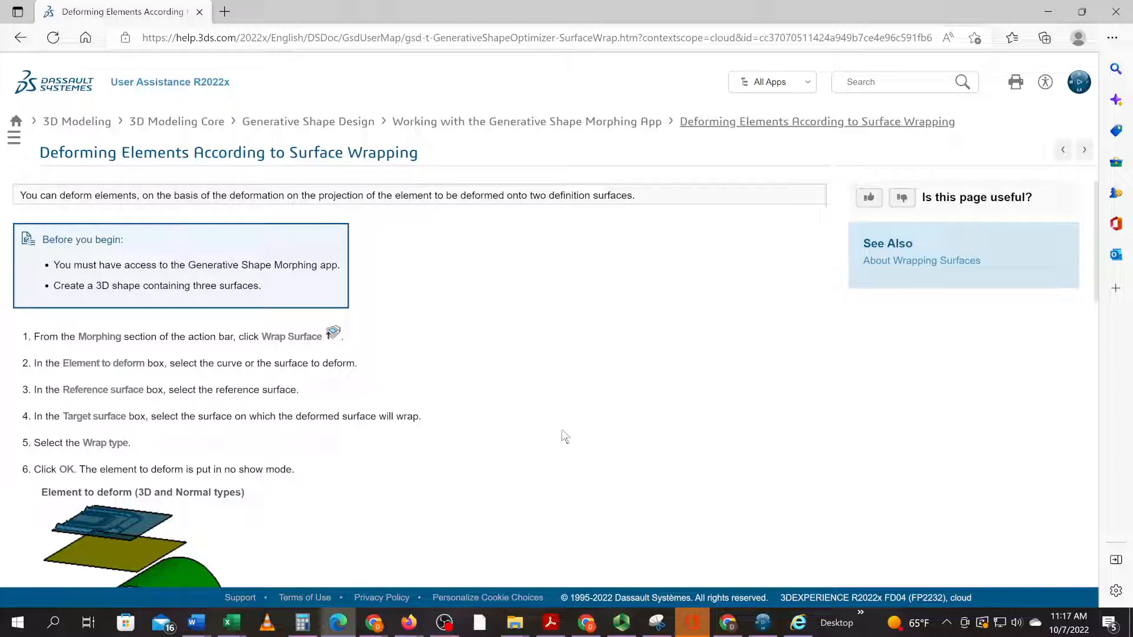
{"action": "left_click", "coordinate": [1084, 150]}
{"action": "left_click", "coordinate": [1084, 150]}
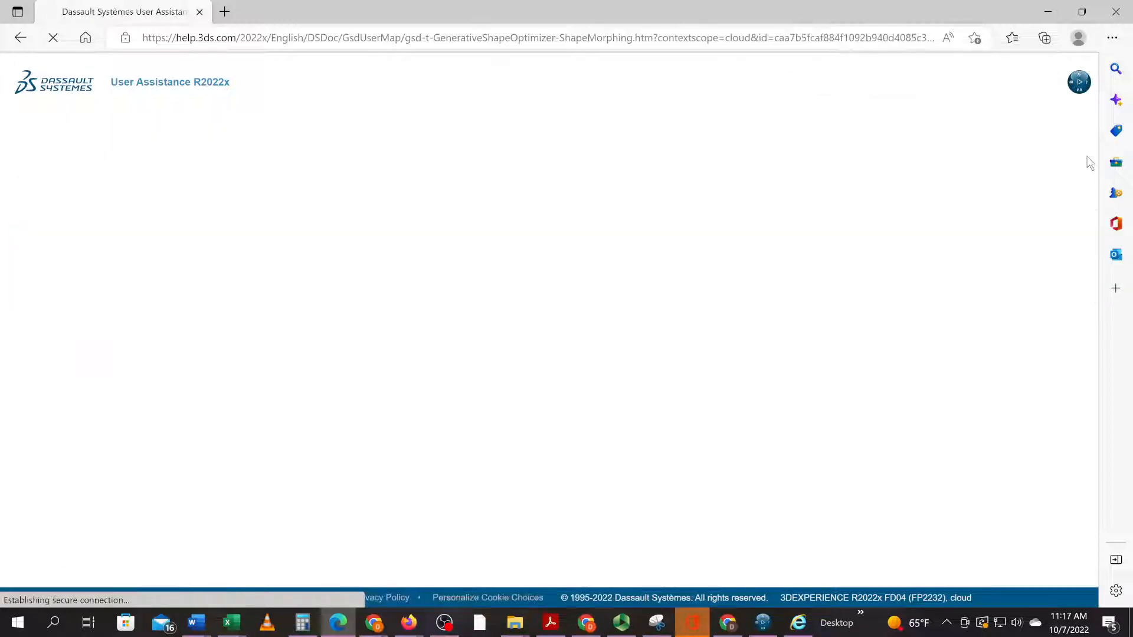
- Skim the R2022x shape morphing topic through its coupling point, limit curve and rigid zone sections
{"action": "scroll", "coordinate": [656, 345], "scroll_direction": "down", "scroll_amount": 6}
{"action": "scroll", "coordinate": [662, 349], "scroll_direction": "down", "scroll_amount": 15}
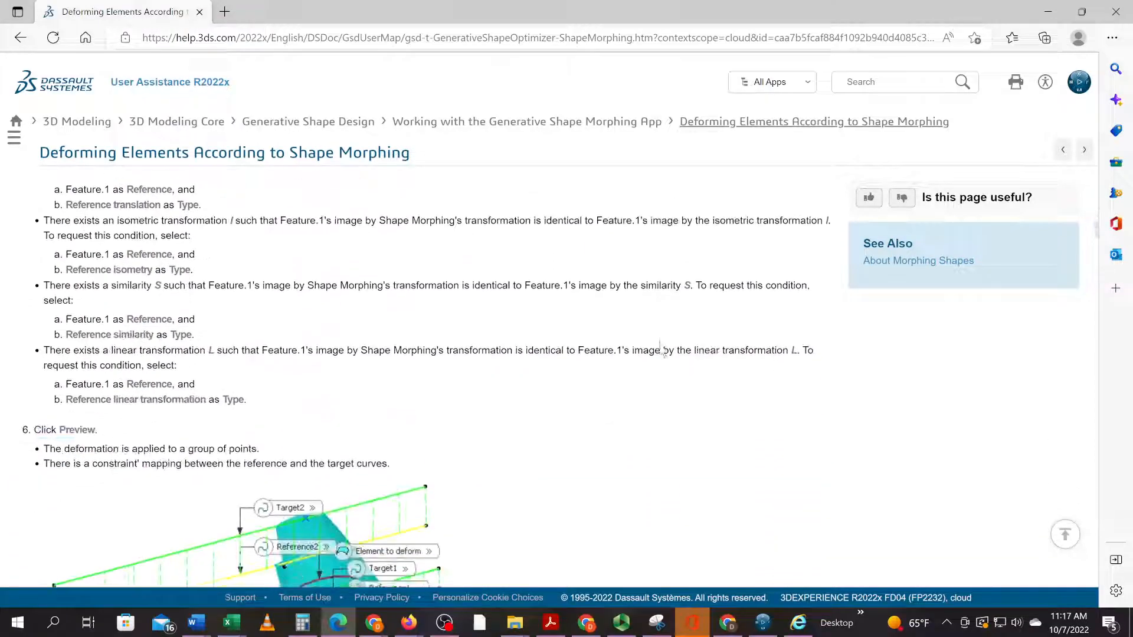
{"action": "scroll", "coordinate": [662, 352], "scroll_direction": "down", "scroll_amount": 15}
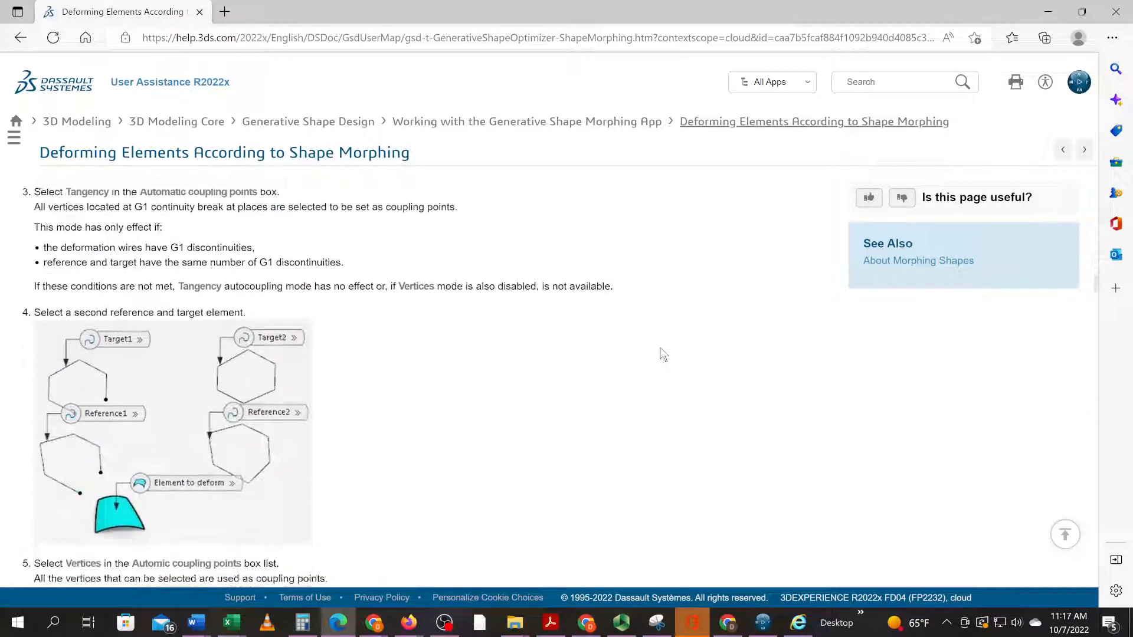
{"action": "scroll", "coordinate": [662, 354], "scroll_direction": "down", "scroll_amount": 15}
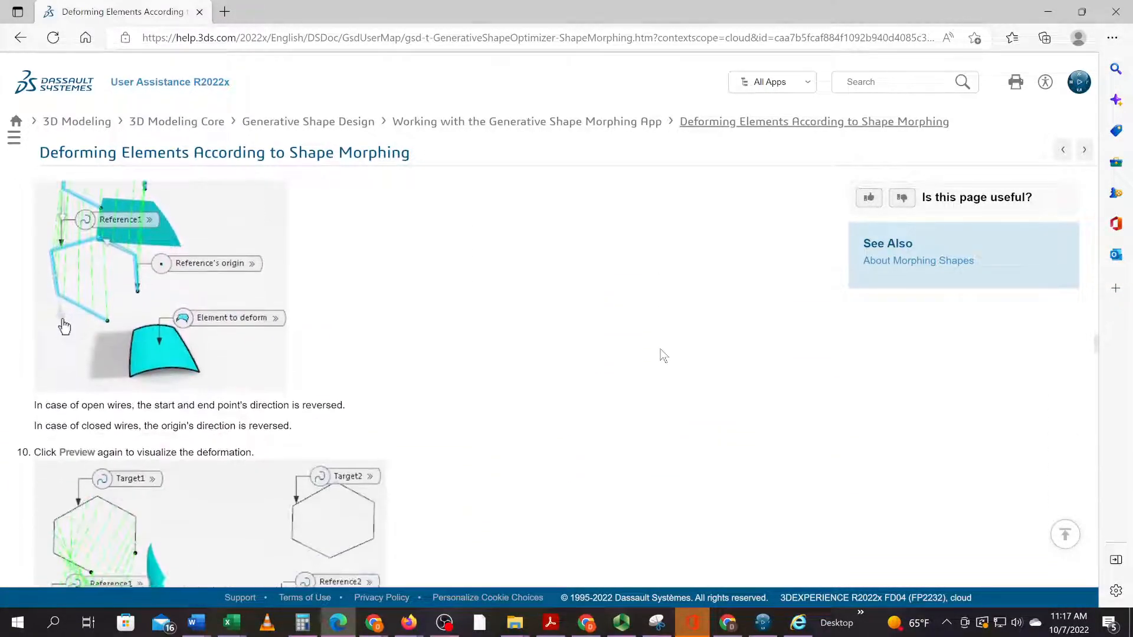
{"action": "scroll", "coordinate": [662, 358], "scroll_direction": "down", "scroll_amount": 15}
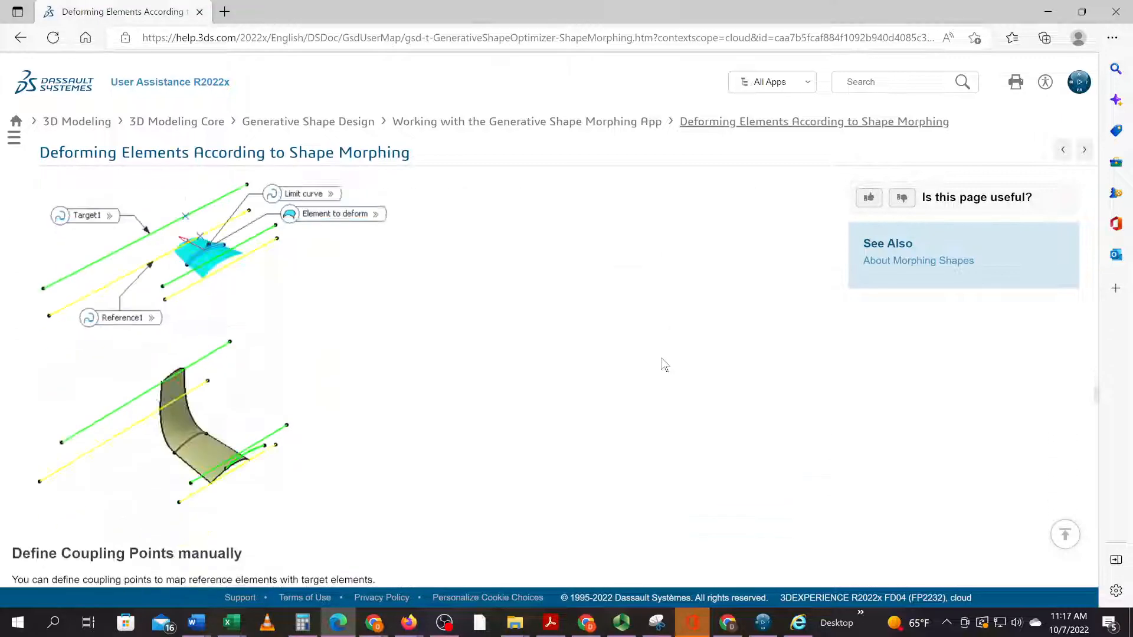
{"action": "scroll", "coordinate": [664, 364], "scroll_direction": "down", "scroll_amount": 15}
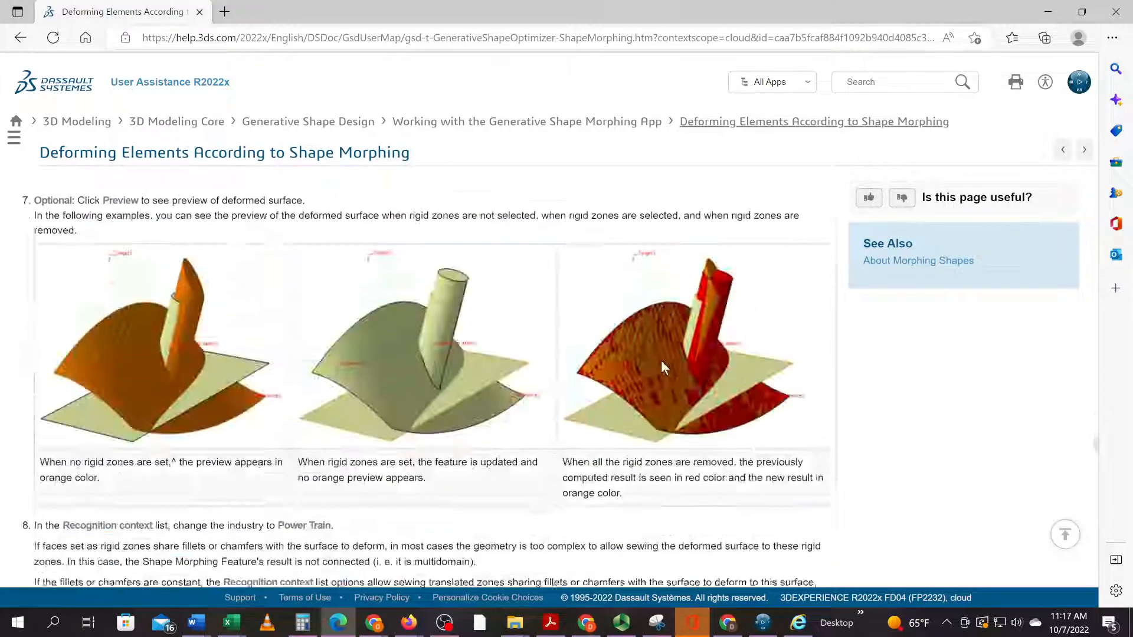
{"action": "scroll", "coordinate": [662, 365], "scroll_direction": "up", "scroll_amount": 15}
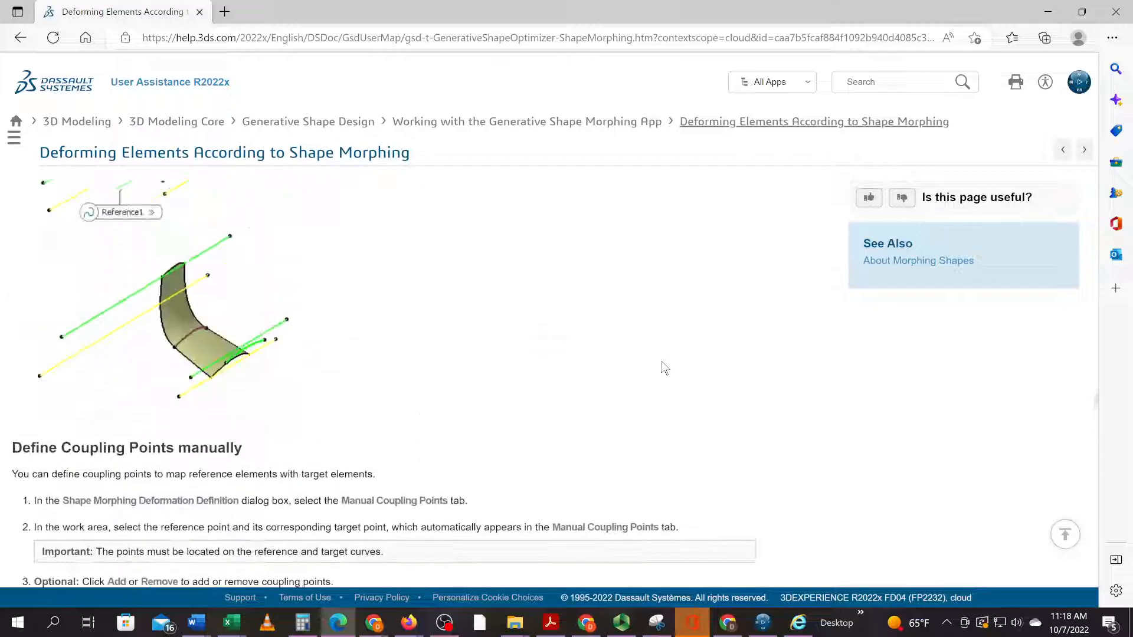
{"action": "scroll", "coordinate": [665, 368], "scroll_direction": "up", "scroll_amount": 15}
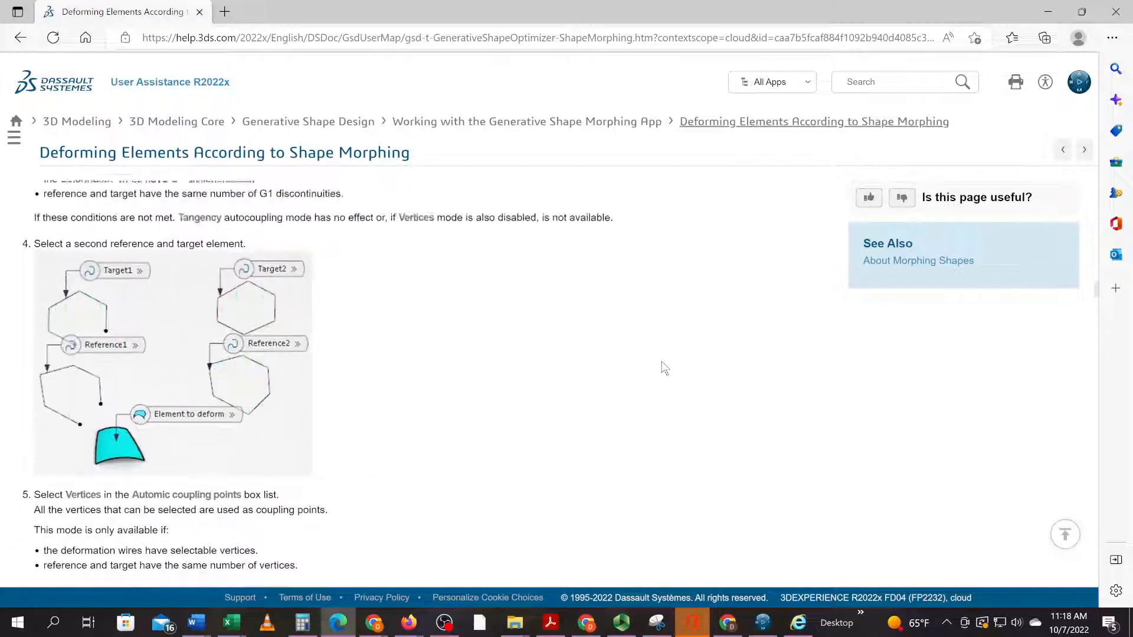
{"action": "scroll", "coordinate": [685, 363], "scroll_direction": "up", "scroll_amount": 15}
- Examine the "Deform an Element" procedure, including the reference and target selections, the Type conditions and the preview illustrations
{"action": "scroll", "coordinate": [534, 384], "scroll_direction": "down", "scroll_amount": 3}
{"action": "scroll", "coordinate": [537, 383], "scroll_direction": "down", "scroll_amount": 5}
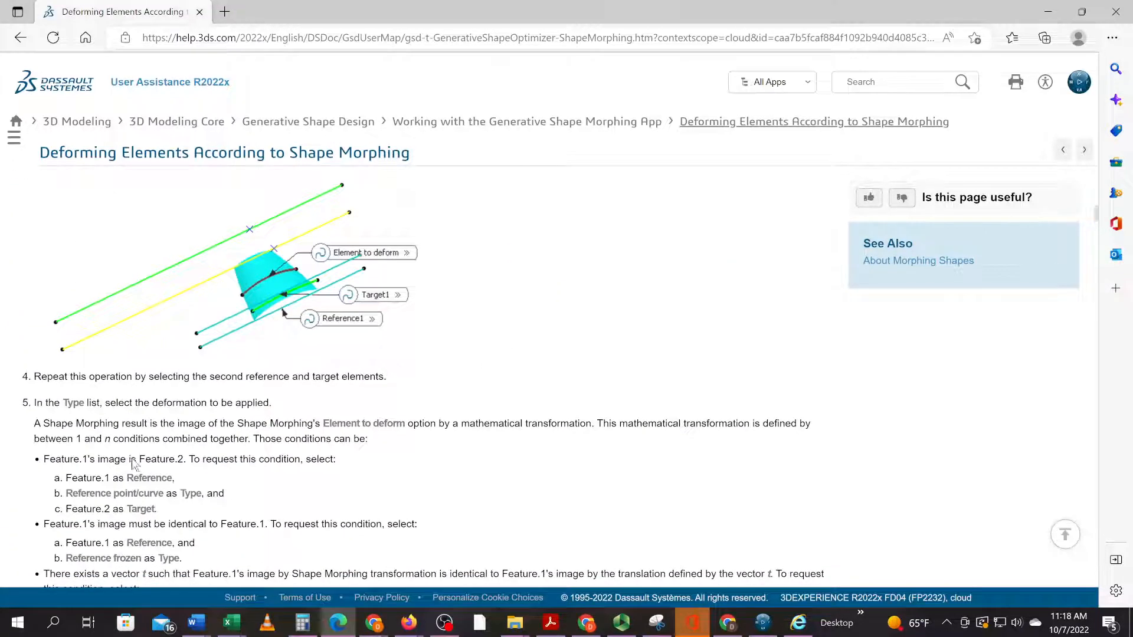
{"action": "scroll", "coordinate": [175, 429], "scroll_direction": "down", "scroll_amount": 4}
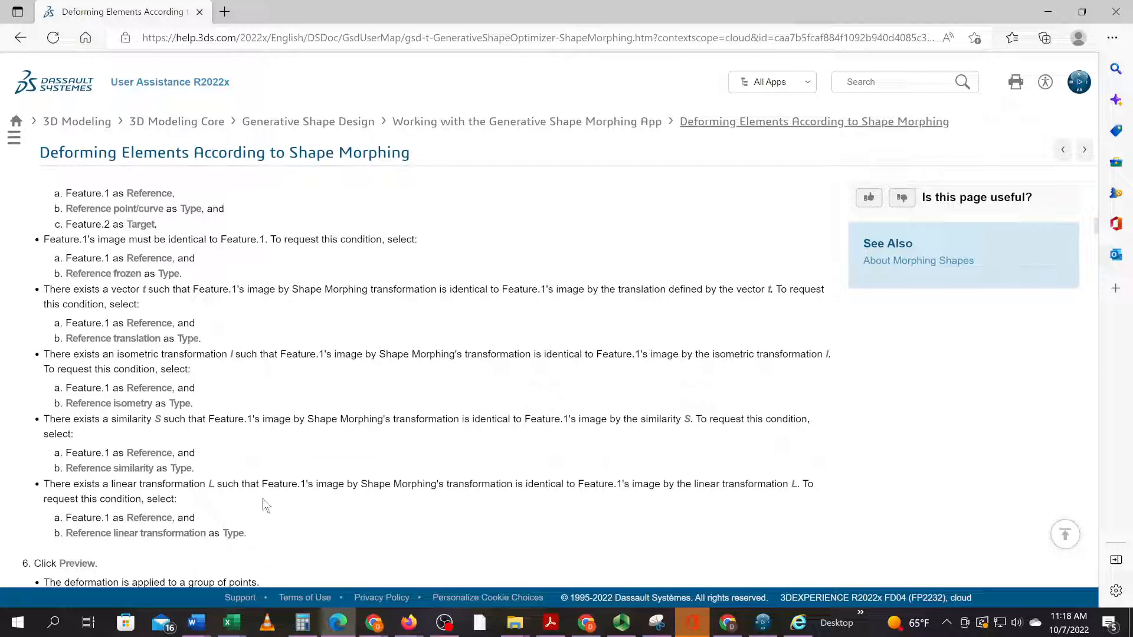
{"action": "scroll", "coordinate": [272, 503], "scroll_direction": "down", "scroll_amount": 4}
{"action": "scroll", "coordinate": [331, 448], "scroll_direction": "down", "scroll_amount": 3}
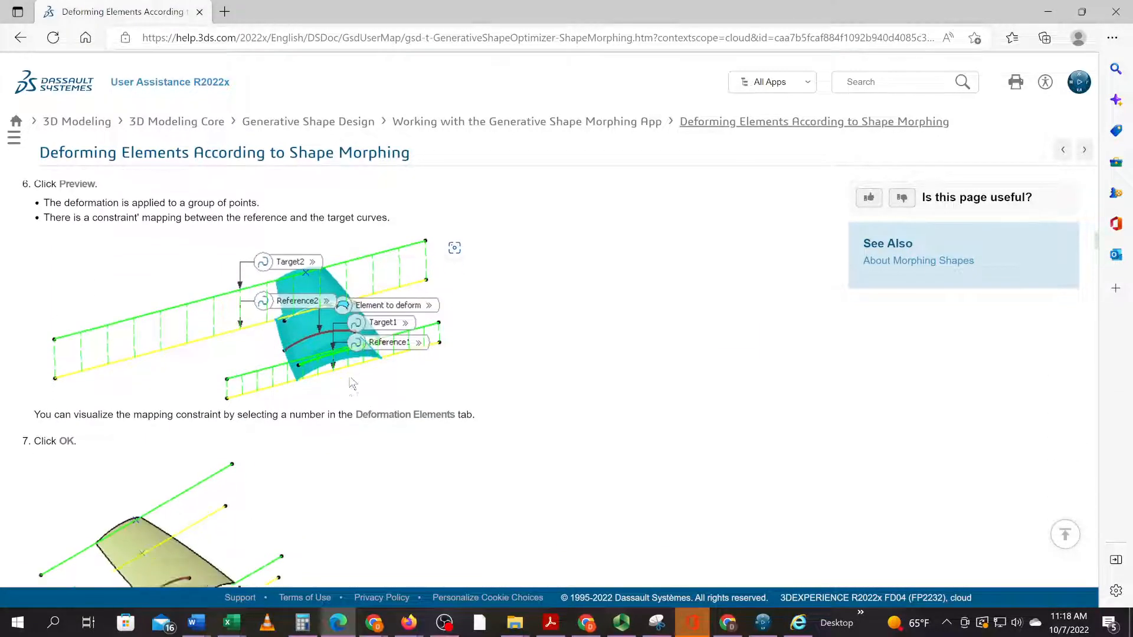
{"action": "scroll", "coordinate": [352, 384], "scroll_direction": "up", "scroll_amount": 2}
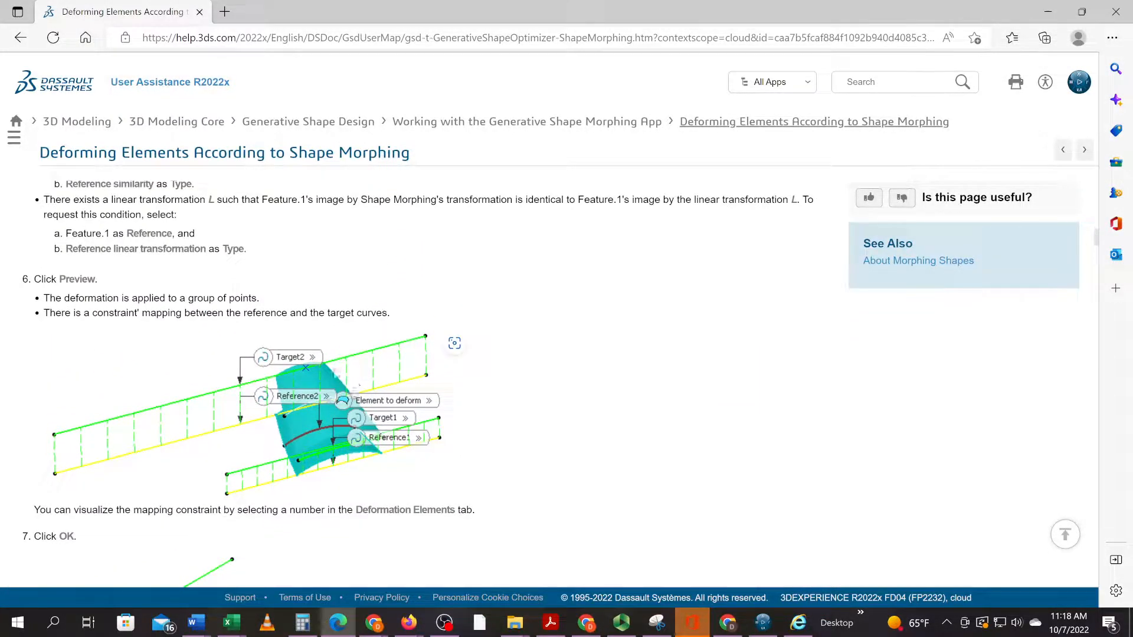
{"action": "scroll", "coordinate": [358, 385], "scroll_direction": "up", "scroll_amount": 15}
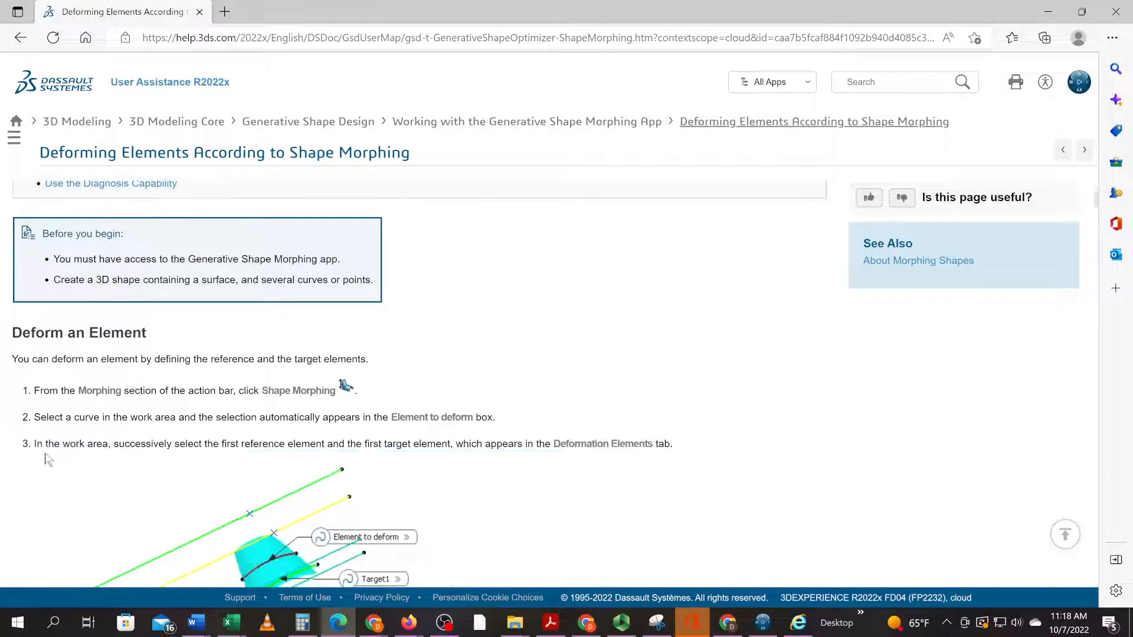
{"action": "scroll", "coordinate": [44, 459], "scroll_direction": "down", "scroll_amount": 5}
{"action": "scroll", "coordinate": [108, 420], "scroll_direction": "down", "scroll_amount": 9}
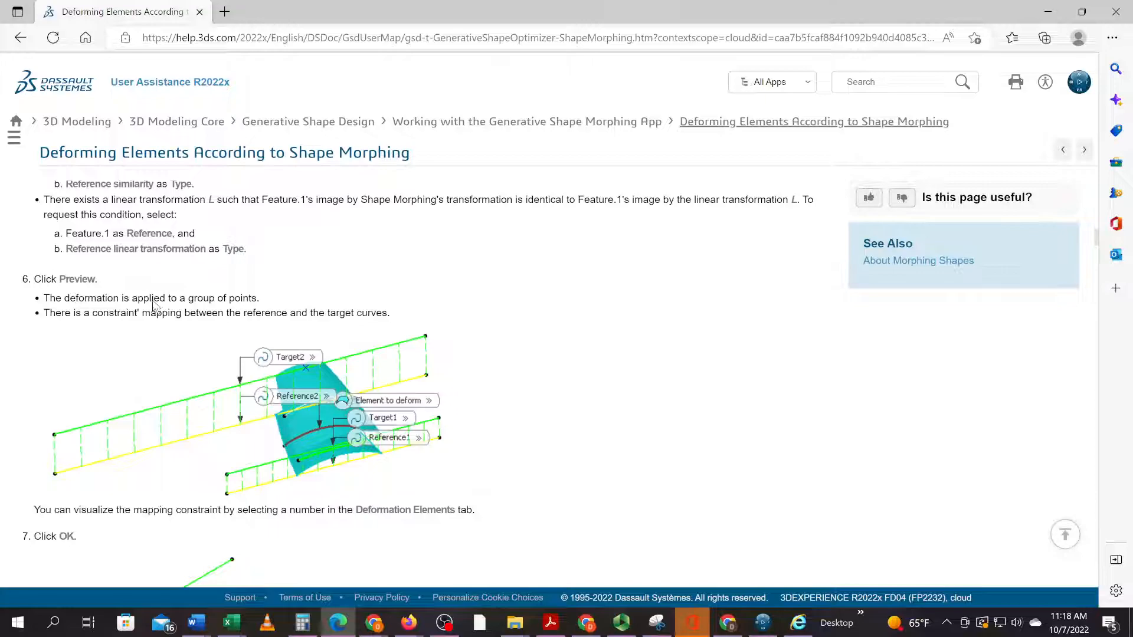
{"action": "scroll", "coordinate": [328, 485], "scroll_direction": "down", "scroll_amount": 5}
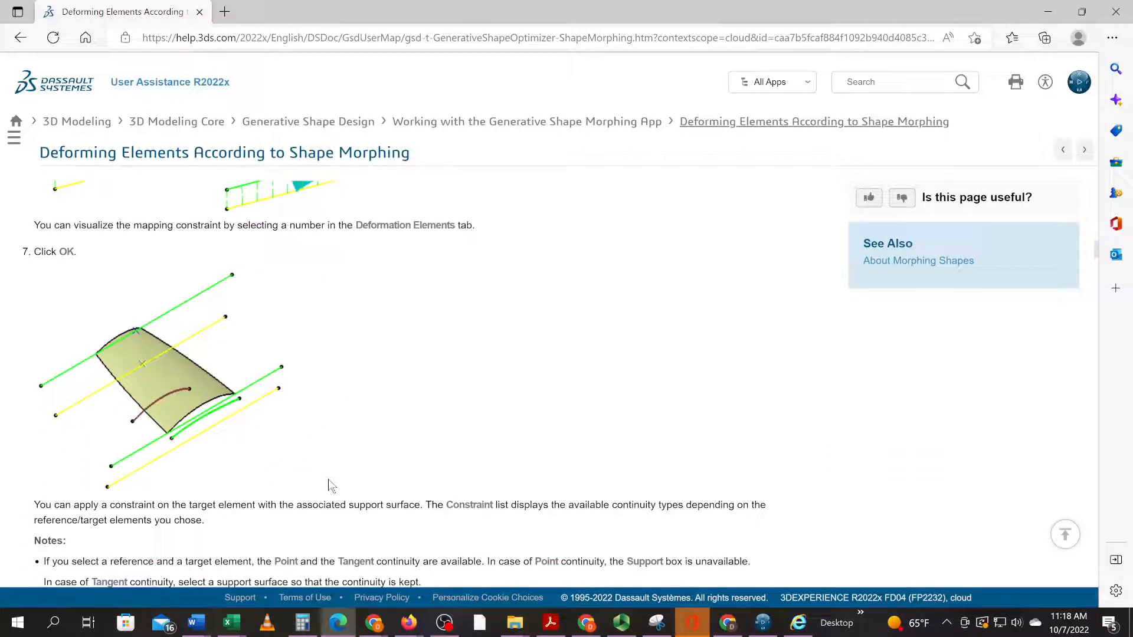
{"action": "scroll", "coordinate": [610, 418], "scroll_direction": "up", "scroll_amount": 7}
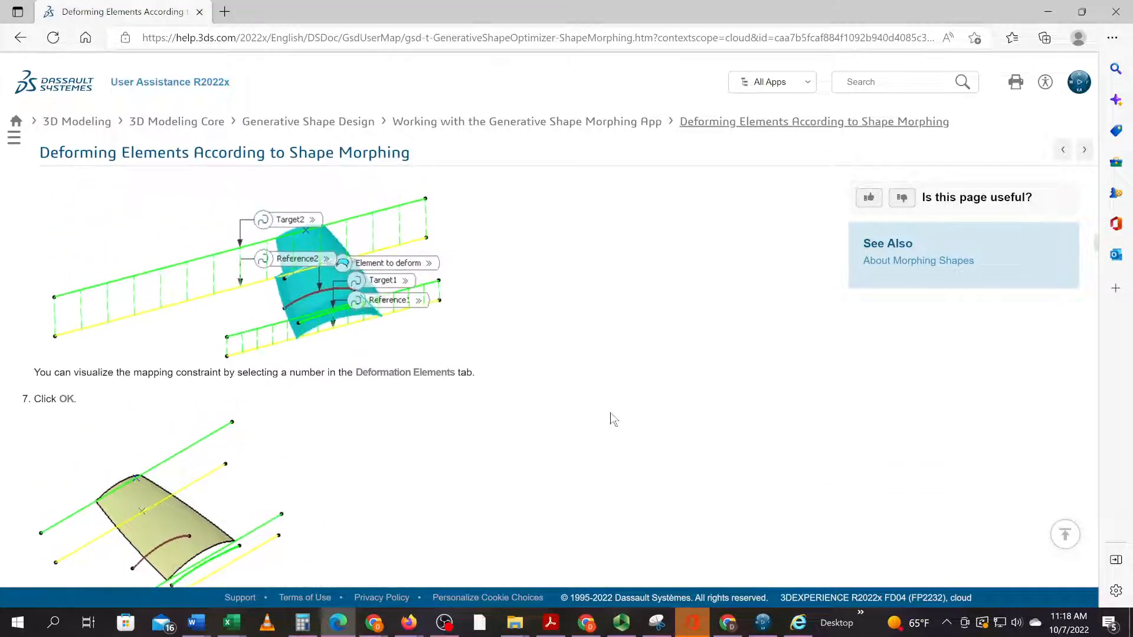
{"action": "scroll", "coordinate": [610, 418], "scroll_direction": "up", "scroll_amount": 10}
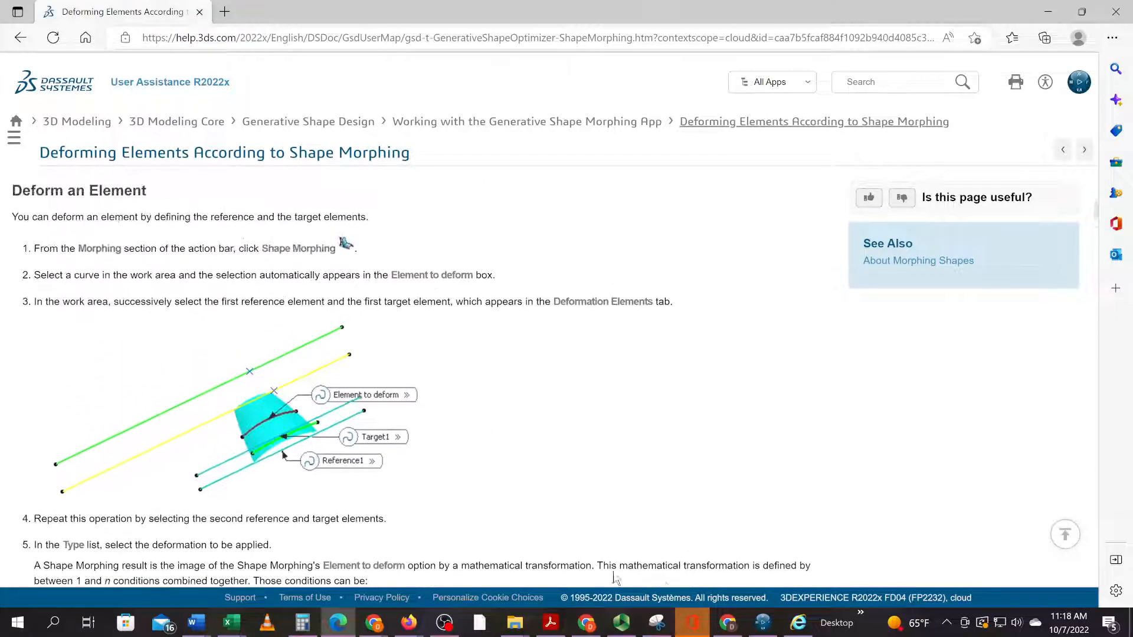
- Switch to 3DEXPERIENCE, dismiss the license warning and cancel the open Wrap Surface Deformation definition
{"action": "left_click", "coordinate": [767, 622]}
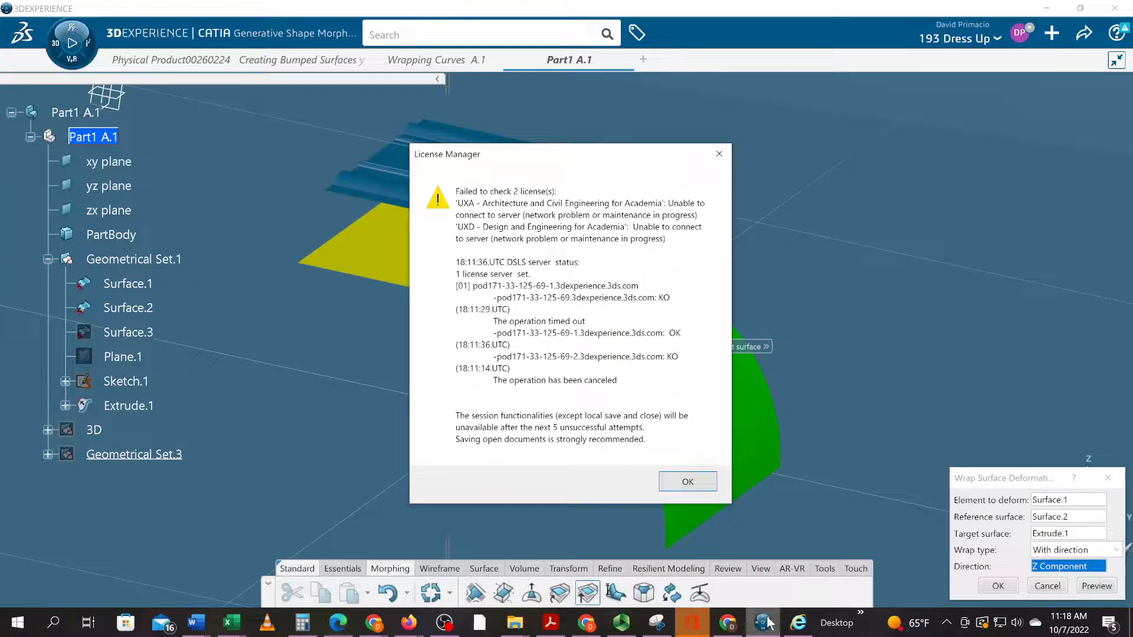
{"action": "left_click", "coordinate": [688, 482]}
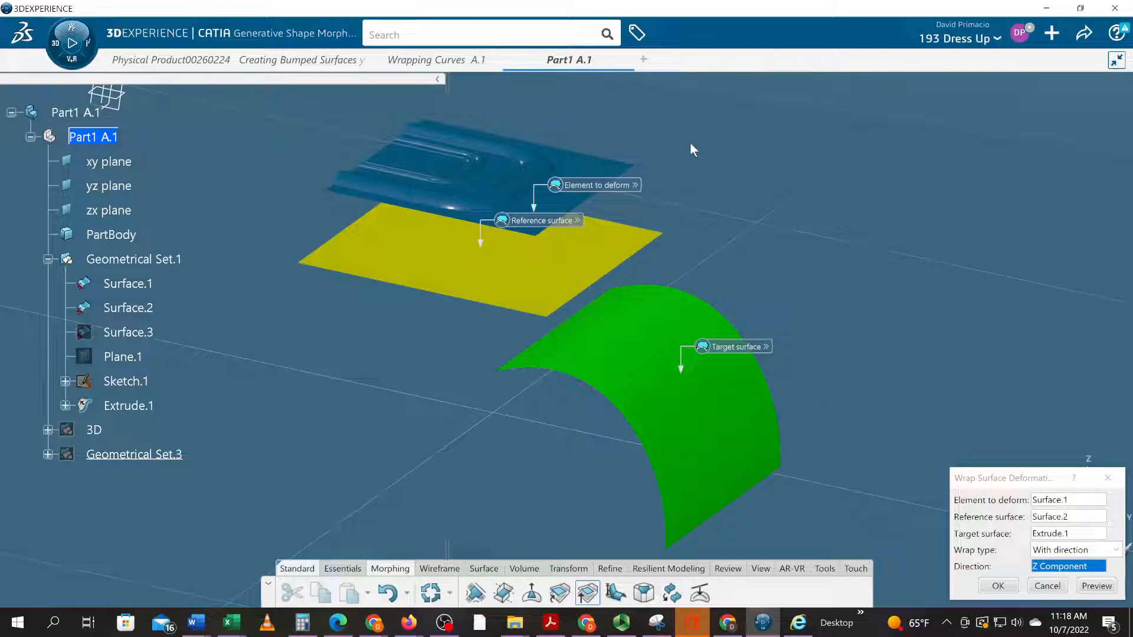
{"action": "left_click", "coordinate": [1048, 586]}
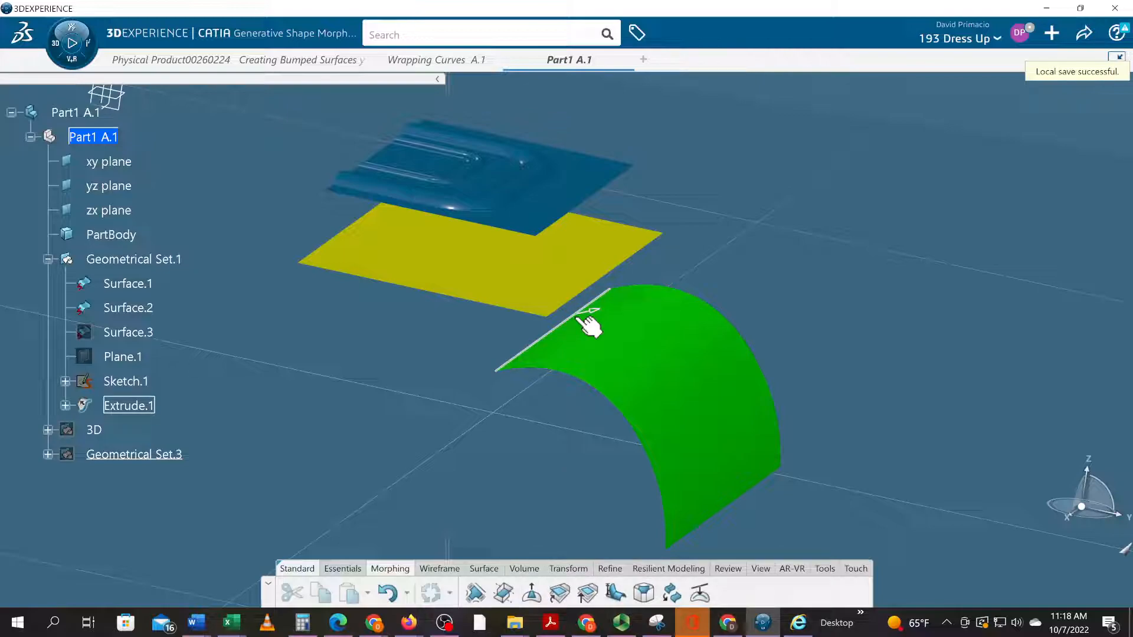
- Switch back to the Chrome documentation window and open the ShapeMorphing1.CATPart sample linked in the shape morphing topic
{"action": "key", "text": "alt+Tab"}
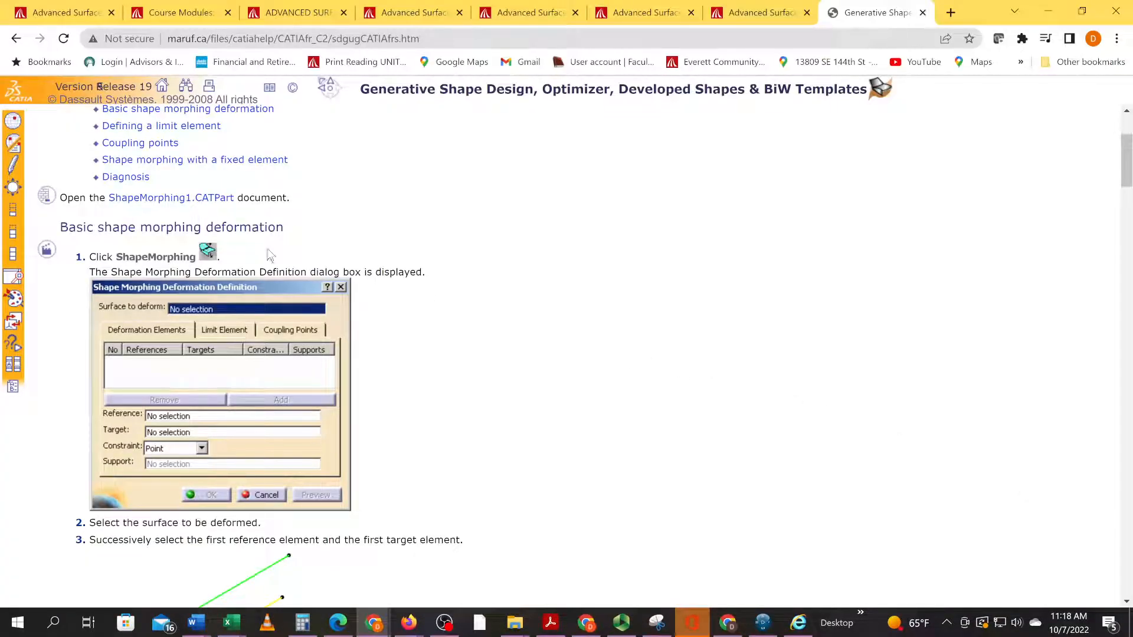
{"action": "left_click_drag", "start_coordinate": [123, 201], "coordinate": [115, 197]}
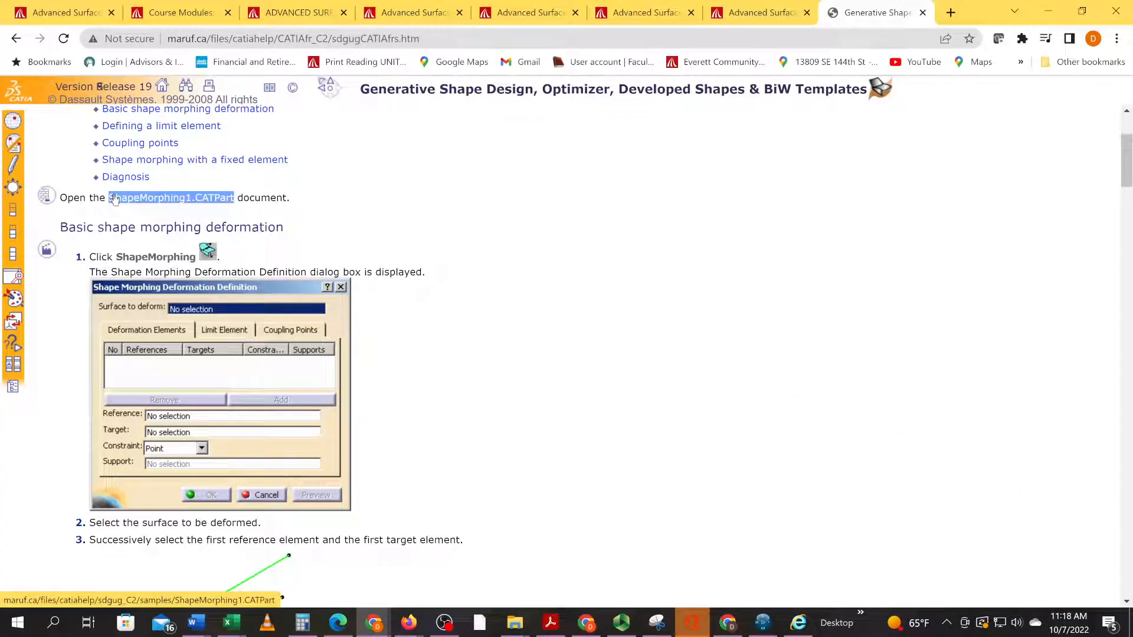
{"action": "left_click", "coordinate": [114, 199]}
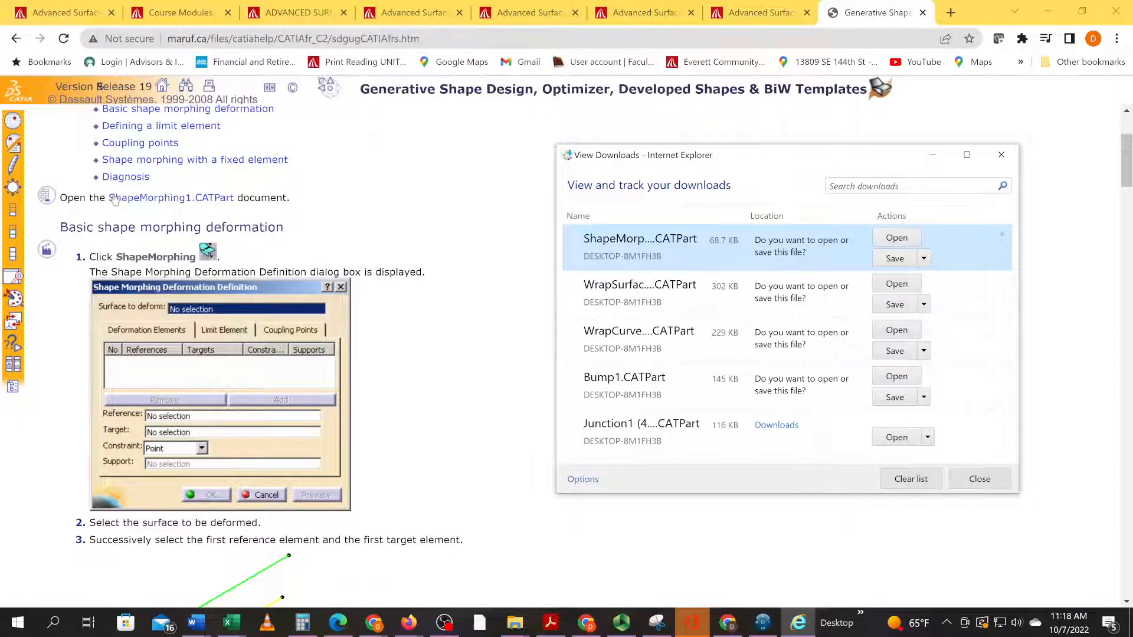
- Import ShapeMorphing1.CATPart from Downloads into 3DEXPERIENCE as a CATIA file and close the import report
{"action": "left_click", "coordinate": [762, 622]}
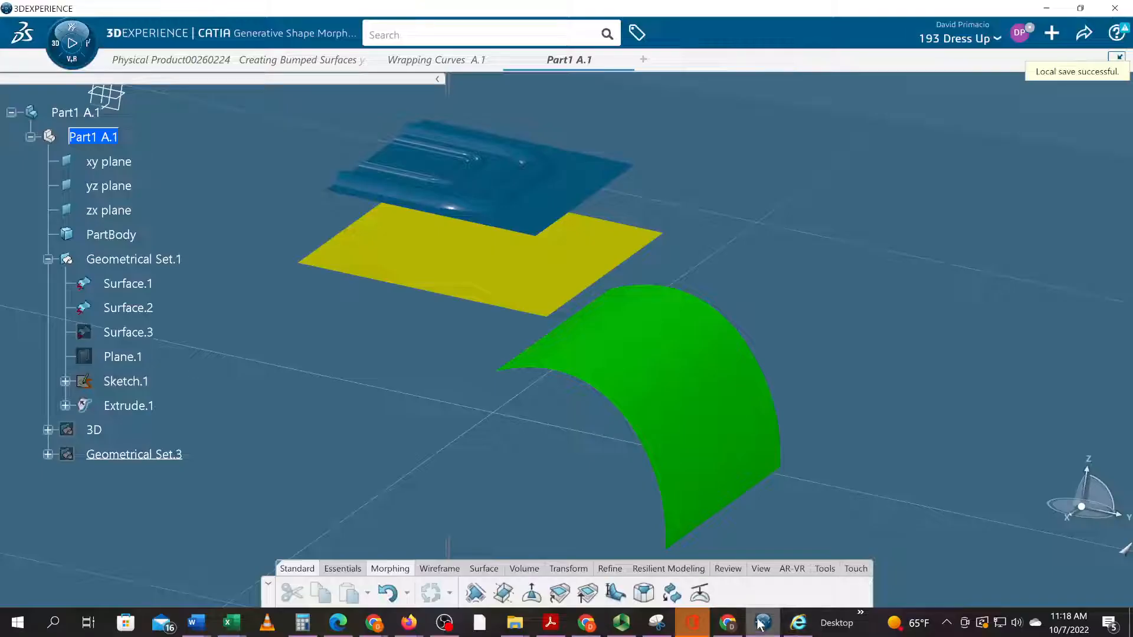
{"action": "left_click", "coordinate": [1052, 34]}
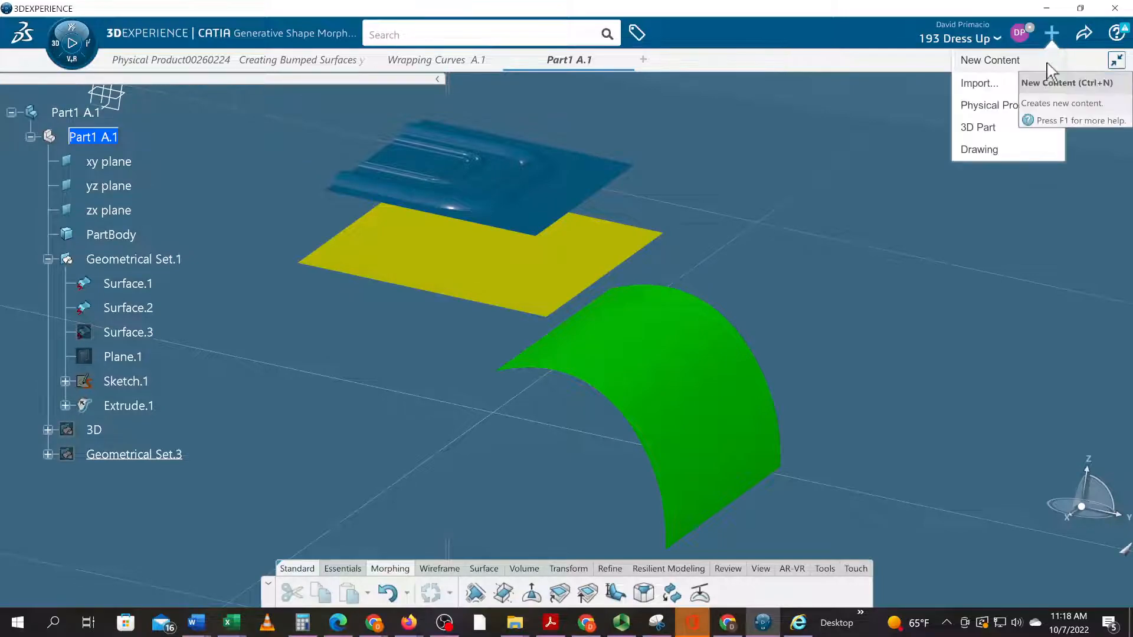
{"action": "left_click", "coordinate": [1054, 83]}
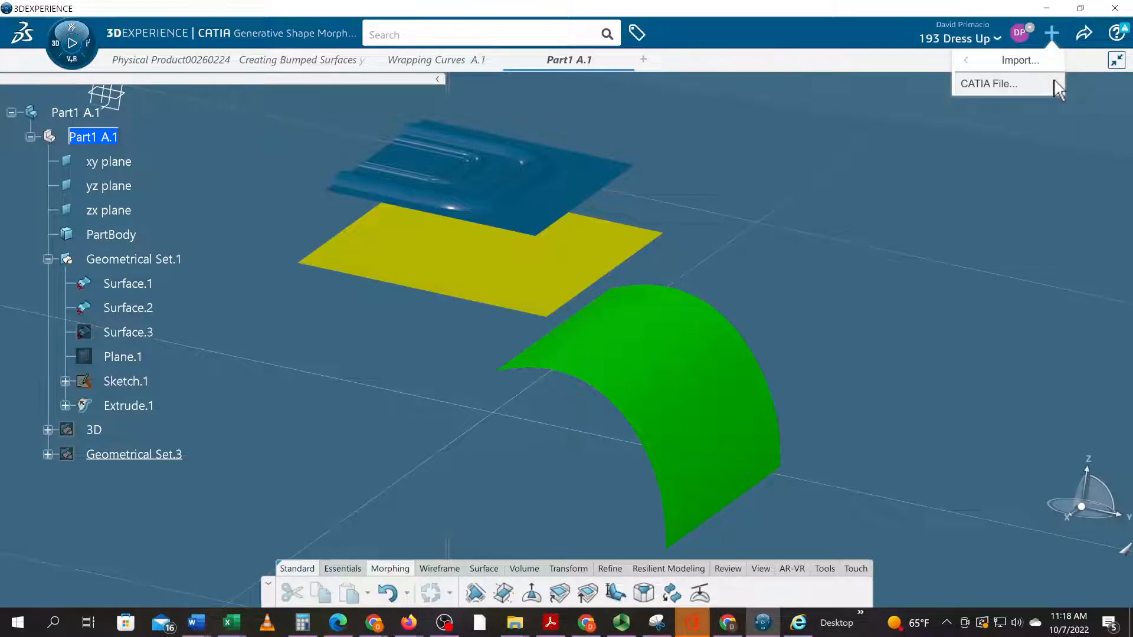
{"action": "left_click", "coordinate": [1001, 85]}
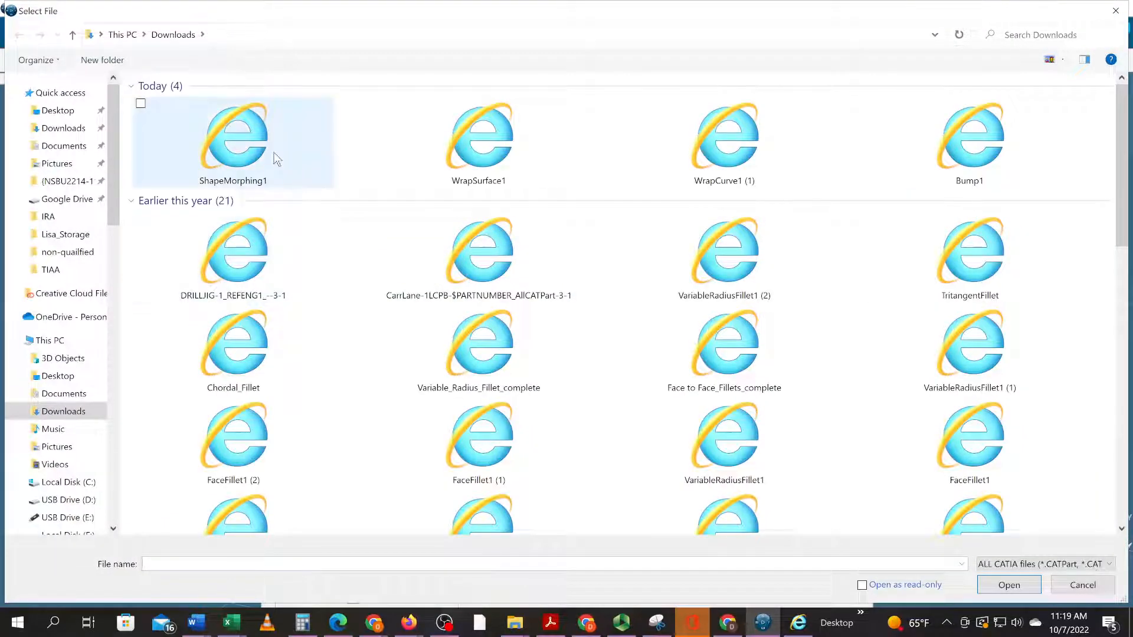
{"action": "left_click", "coordinate": [271, 150]}
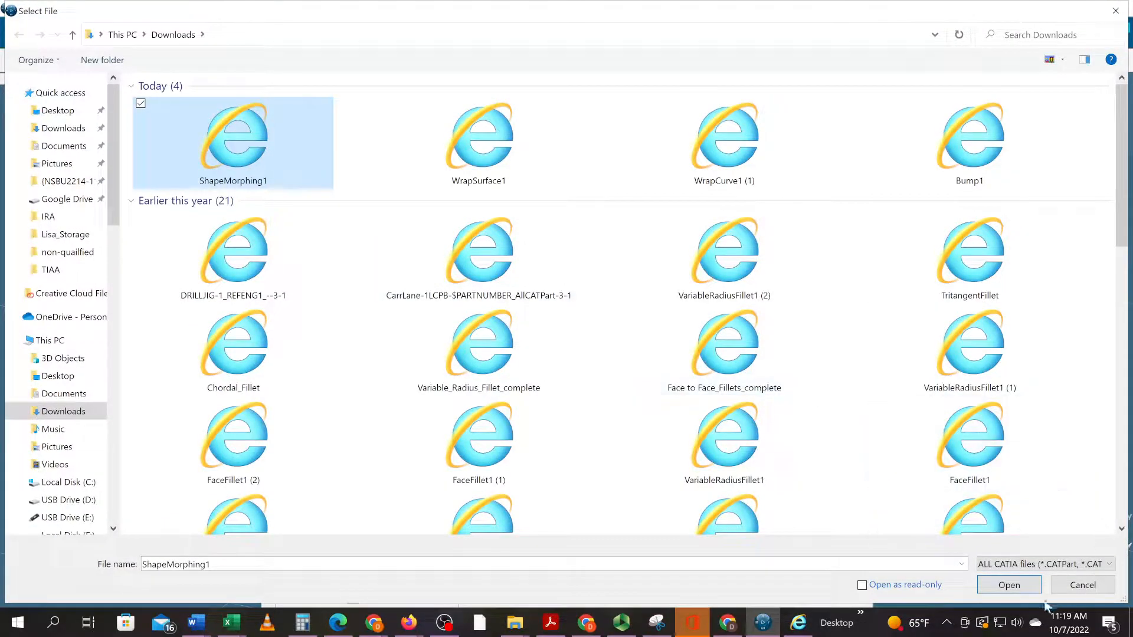
{"action": "left_click", "coordinate": [1007, 593]}
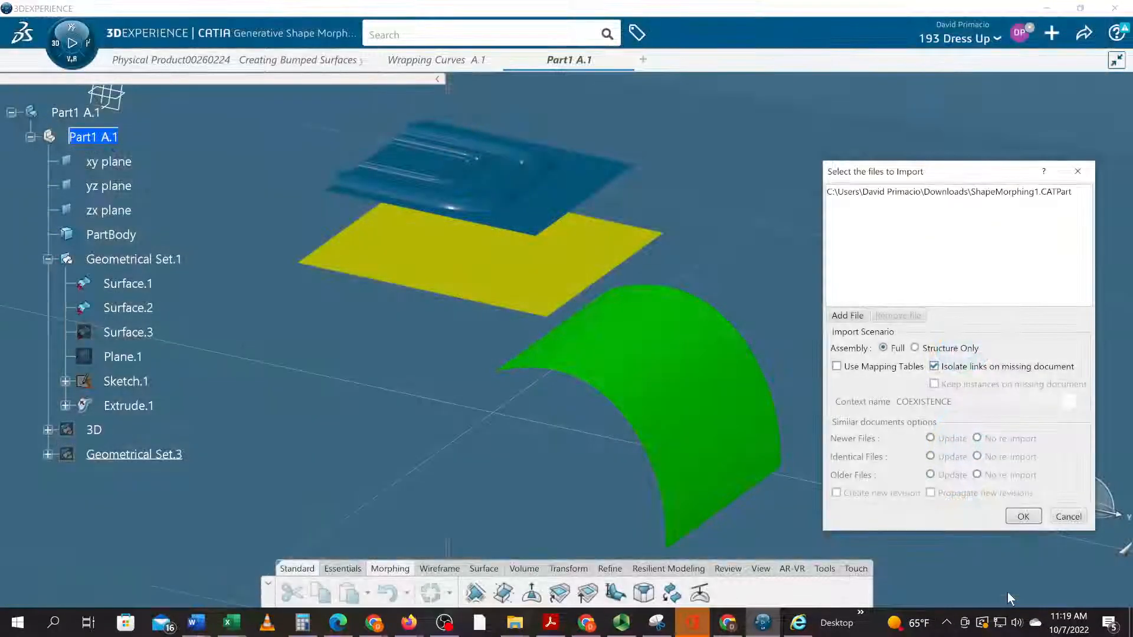
{"action": "left_click", "coordinate": [1019, 519]}
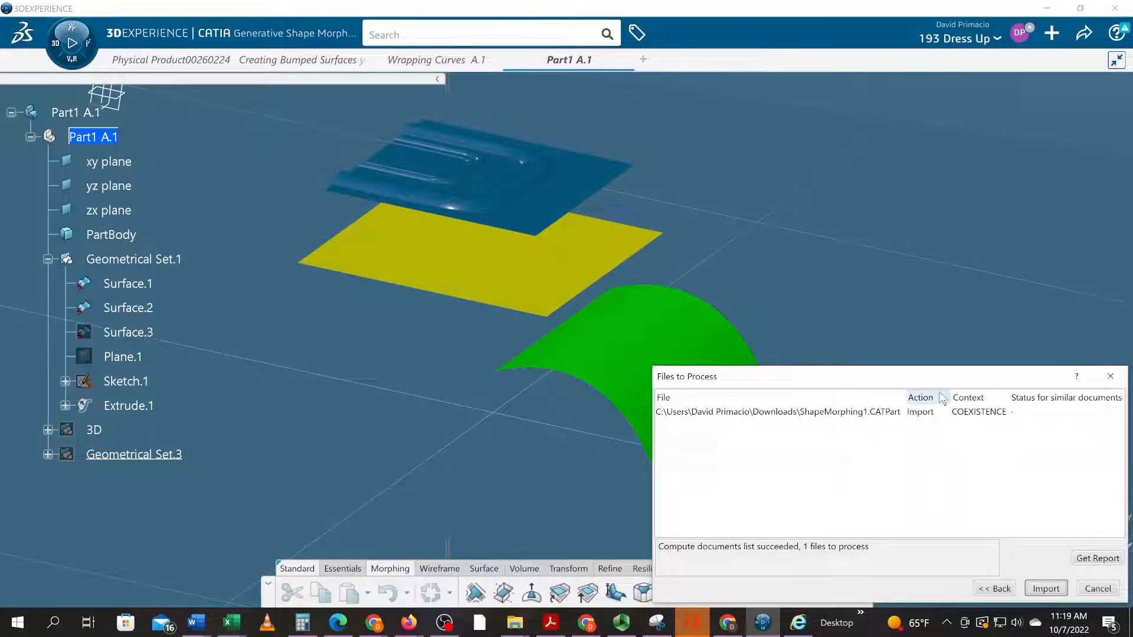
{"action": "left_click", "coordinate": [939, 417]}
{"action": "left_click", "coordinate": [1054, 588]}
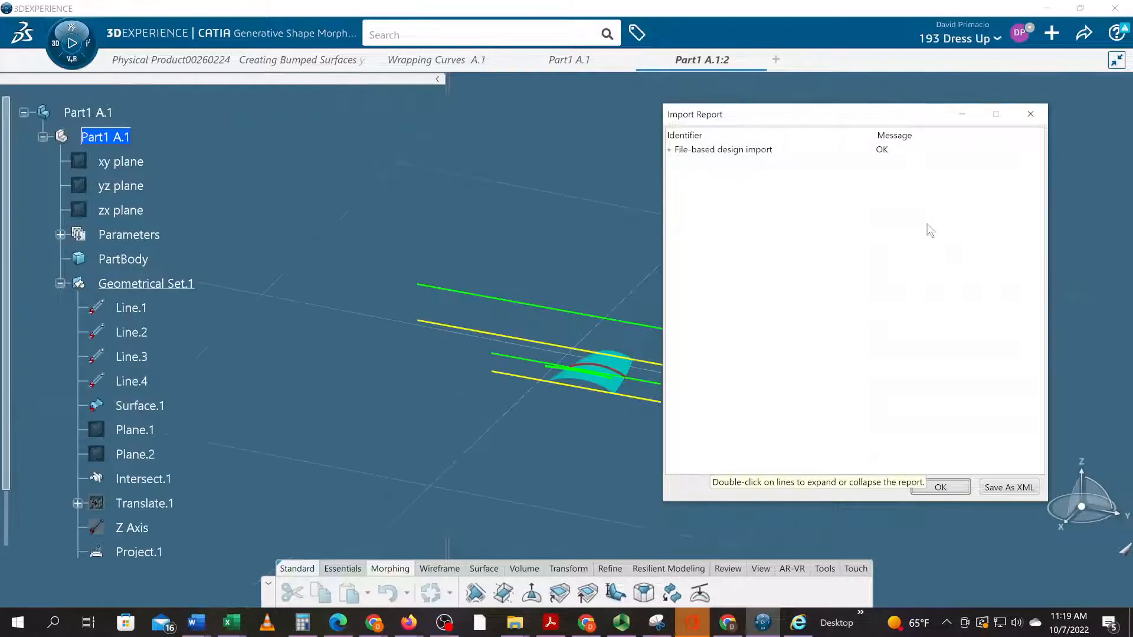
{"action": "left_click", "coordinate": [934, 489]}
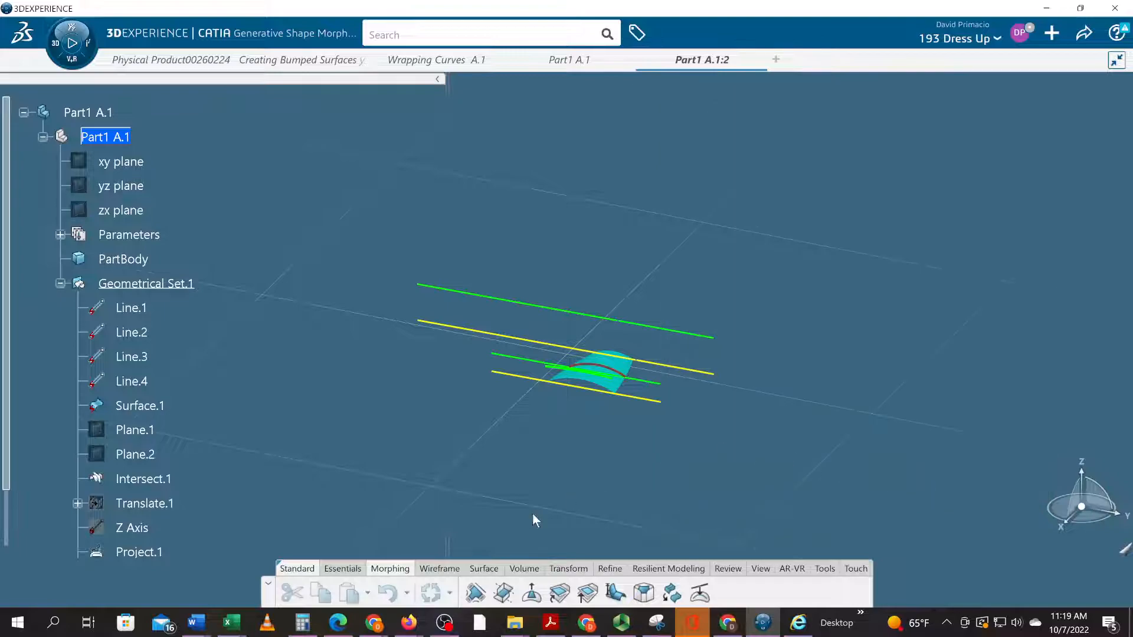
- Collapse Geometrical Set.1 in the imported part's tree and insert a new geometrical set under Part1 A.1
{"action": "middle_click_drag", "start_coordinate": [381, 369], "coordinate": [529, 486]}
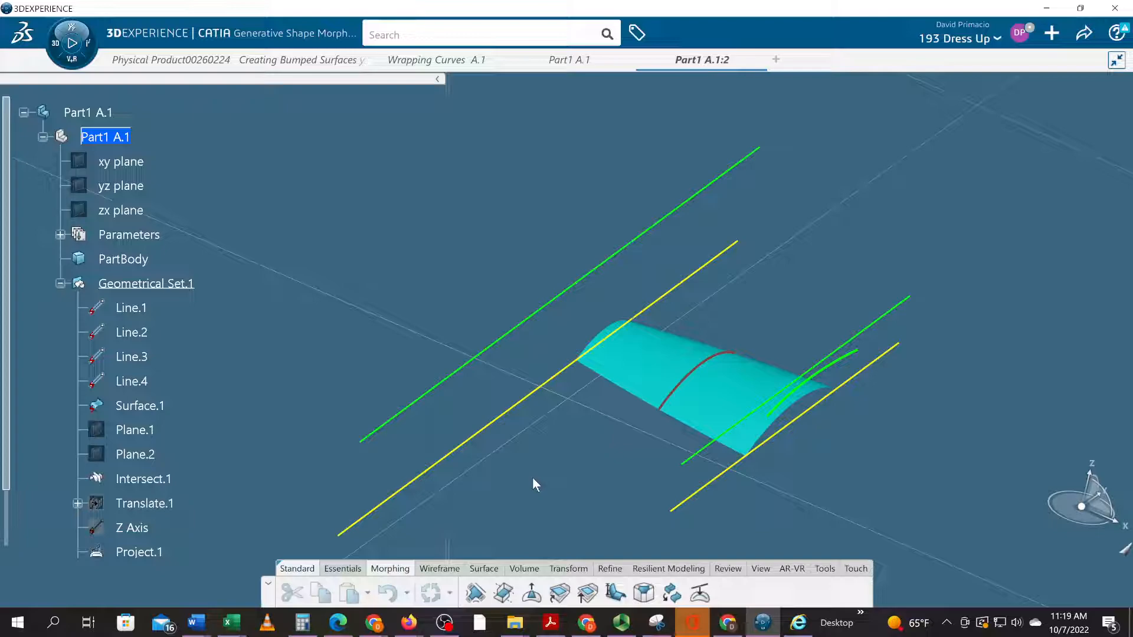
{"action": "middle_click_drag", "start_coordinate": [533, 484], "coordinate": [617, 450]}
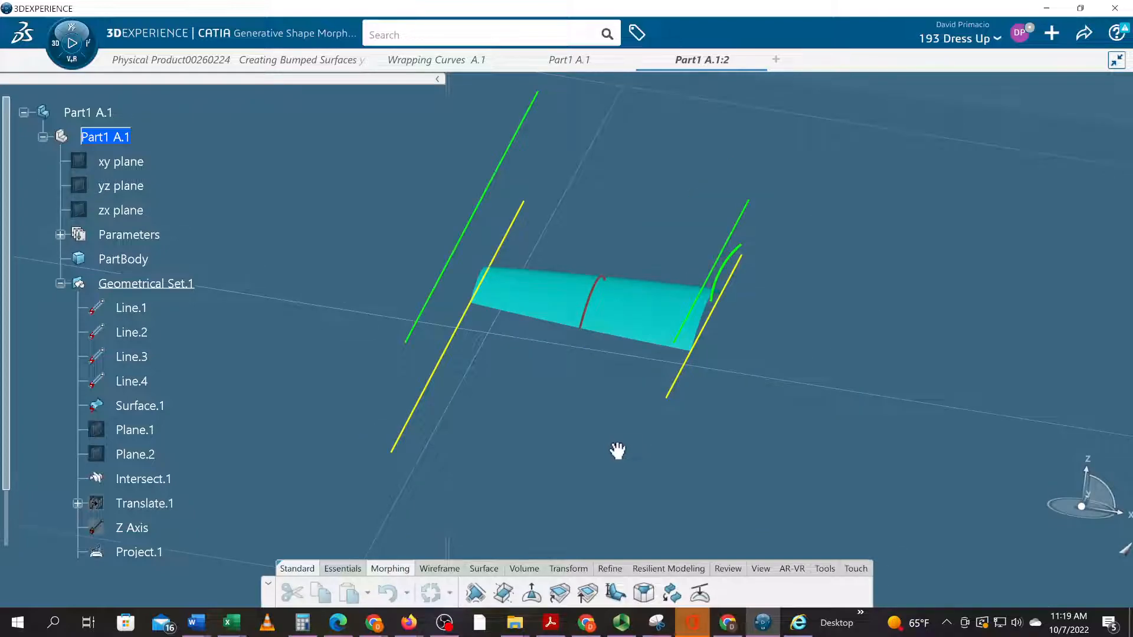
{"action": "middle_click_drag", "start_coordinate": [617, 451], "coordinate": [611, 490]}
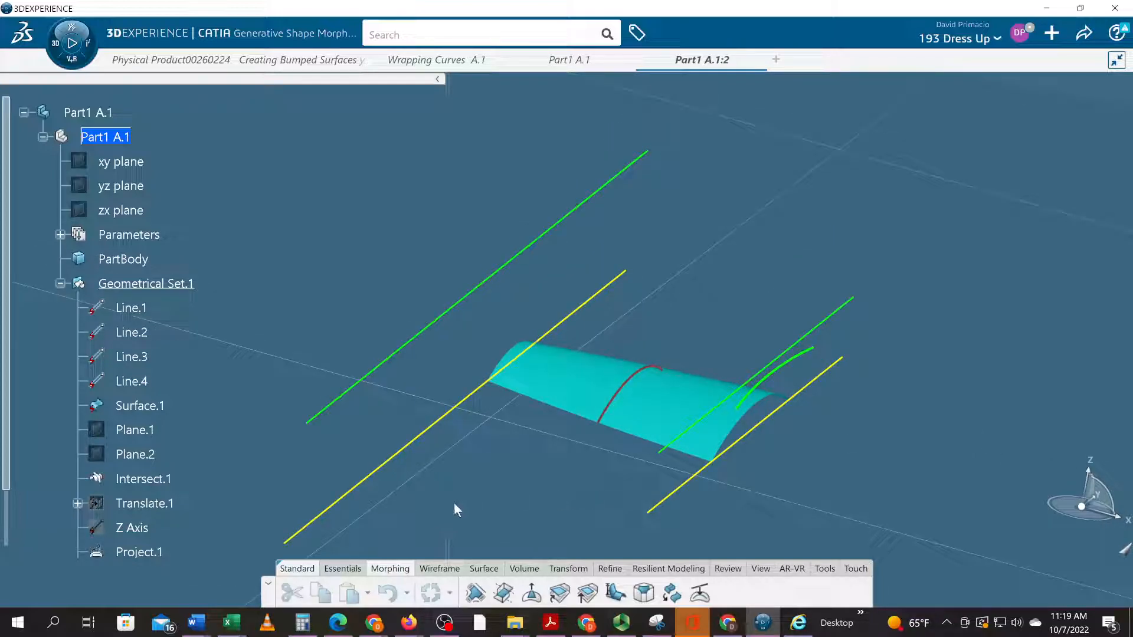
{"action": "left_click", "coordinate": [60, 283]}
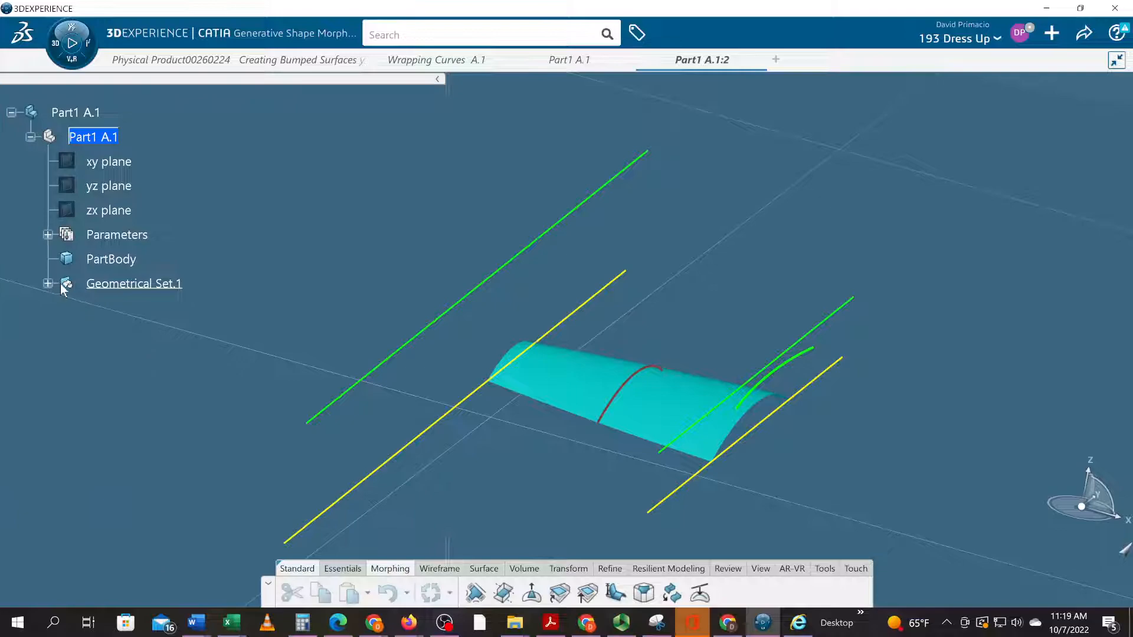
{"action": "right_click", "coordinate": [112, 284]}
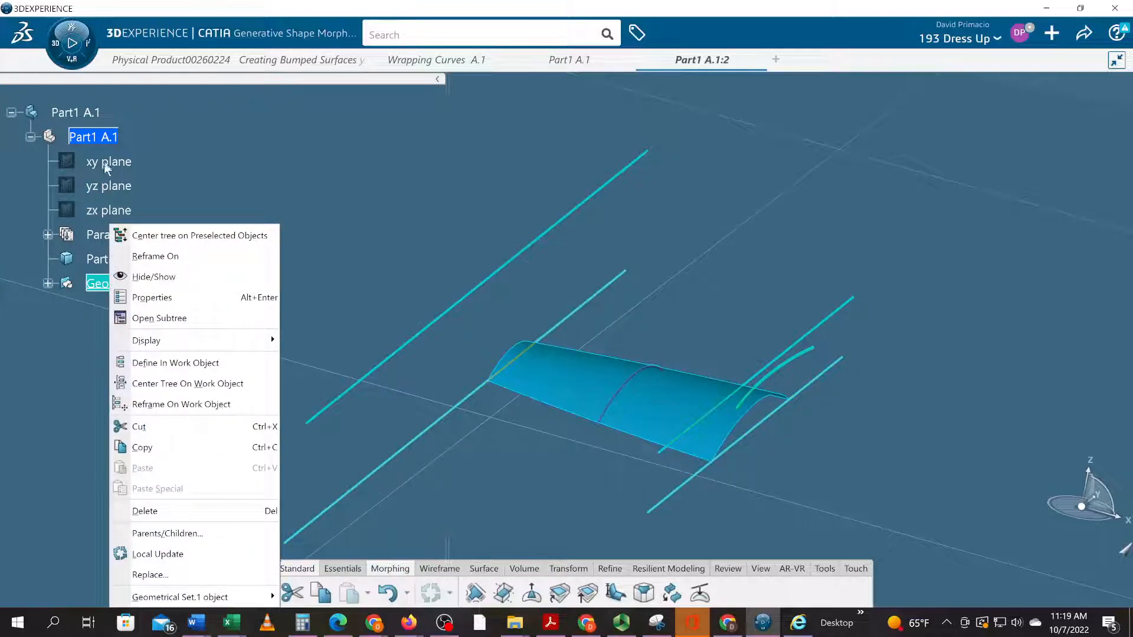
{"action": "right_click", "coordinate": [101, 143]}
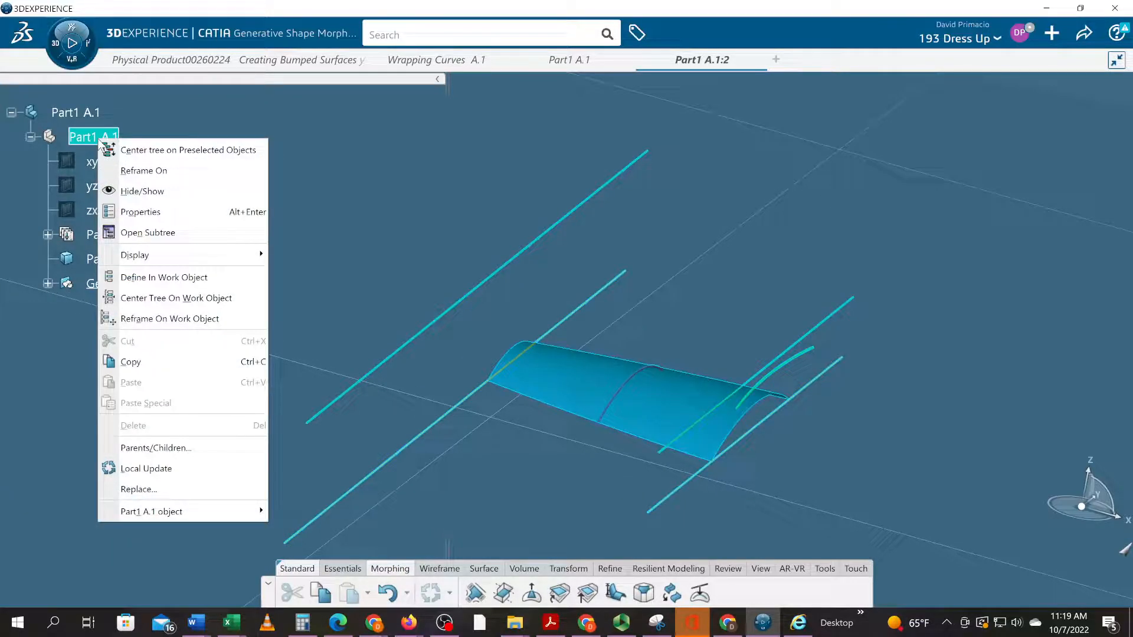
{"action": "left_click", "coordinate": [98, 140]}
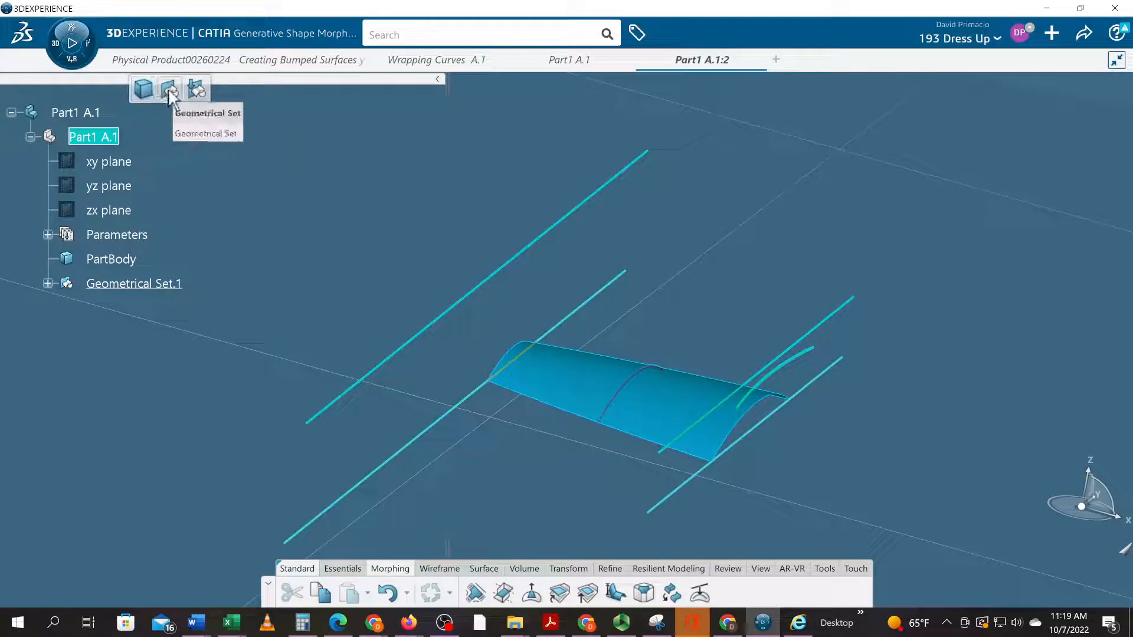
{"action": "left_click", "coordinate": [168, 90]}
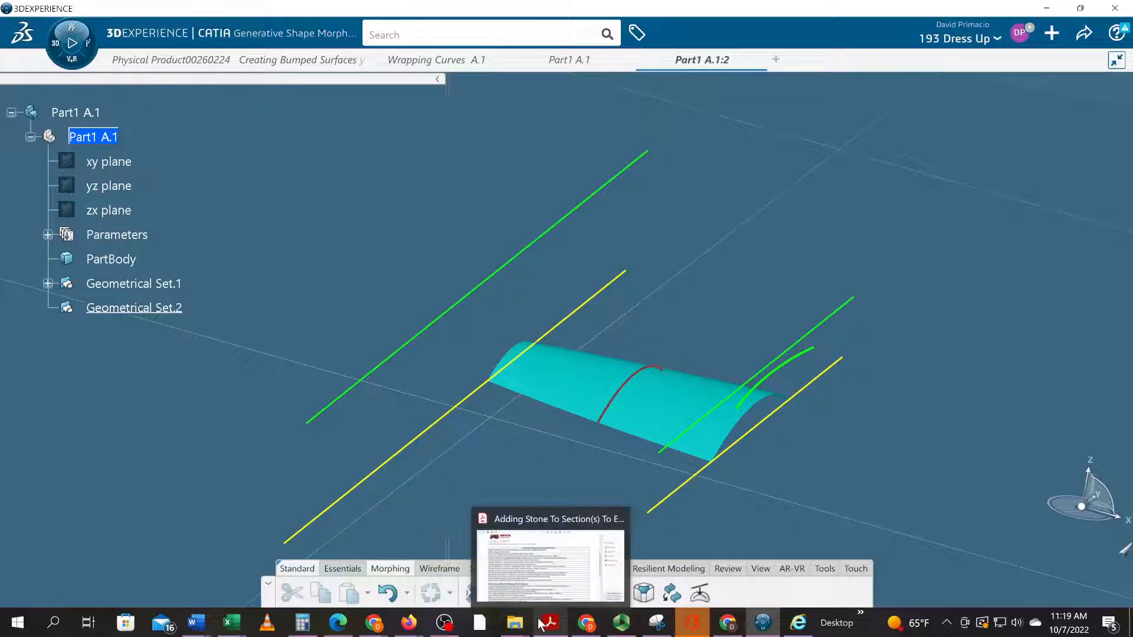
- Switch to Chrome and check the Advanced Surfaces Toolbar 3 assignment page for the exercise document
{"action": "mouse_move", "coordinate": [444, 622]}
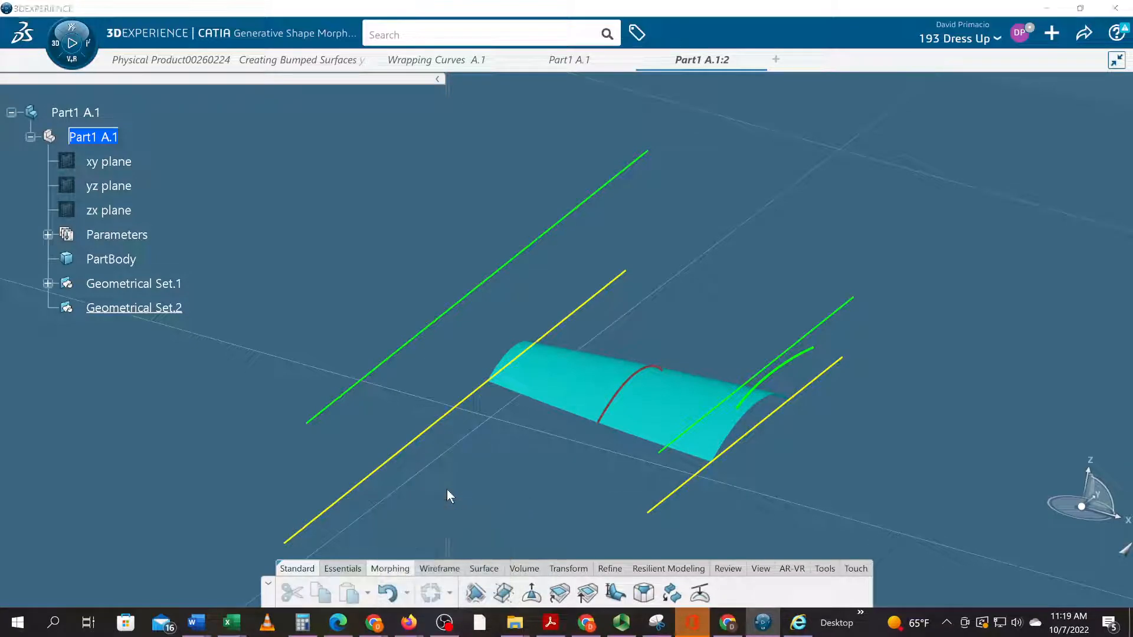
{"action": "key", "text": "alt+Tab"}
{"action": "key", "text": "alt+Tab"}
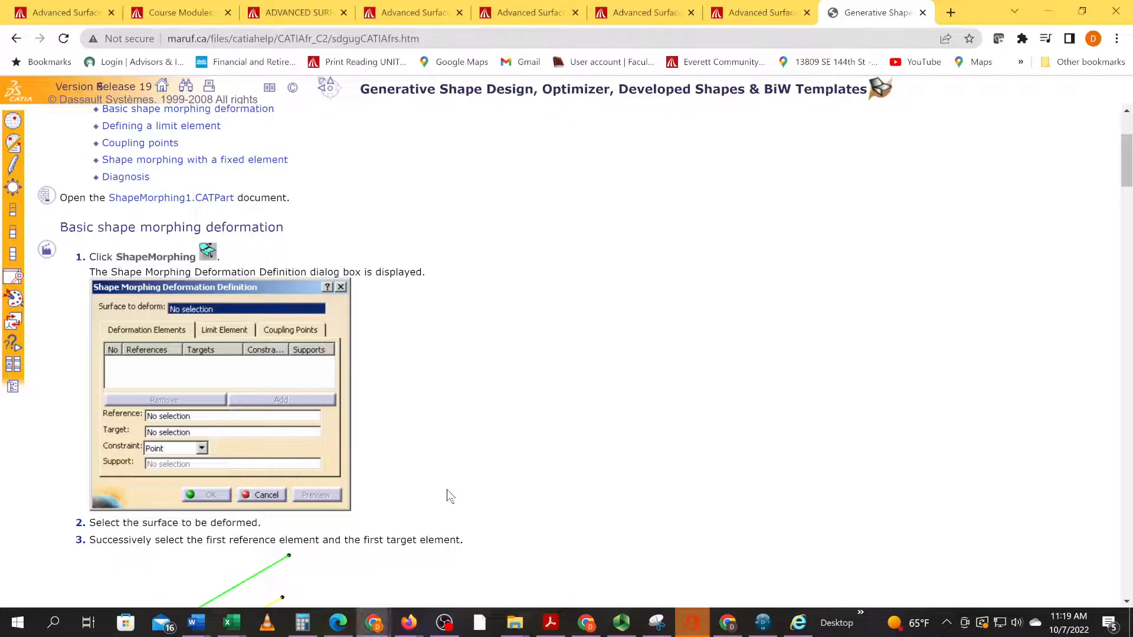
{"action": "left_click", "coordinate": [726, 12]}
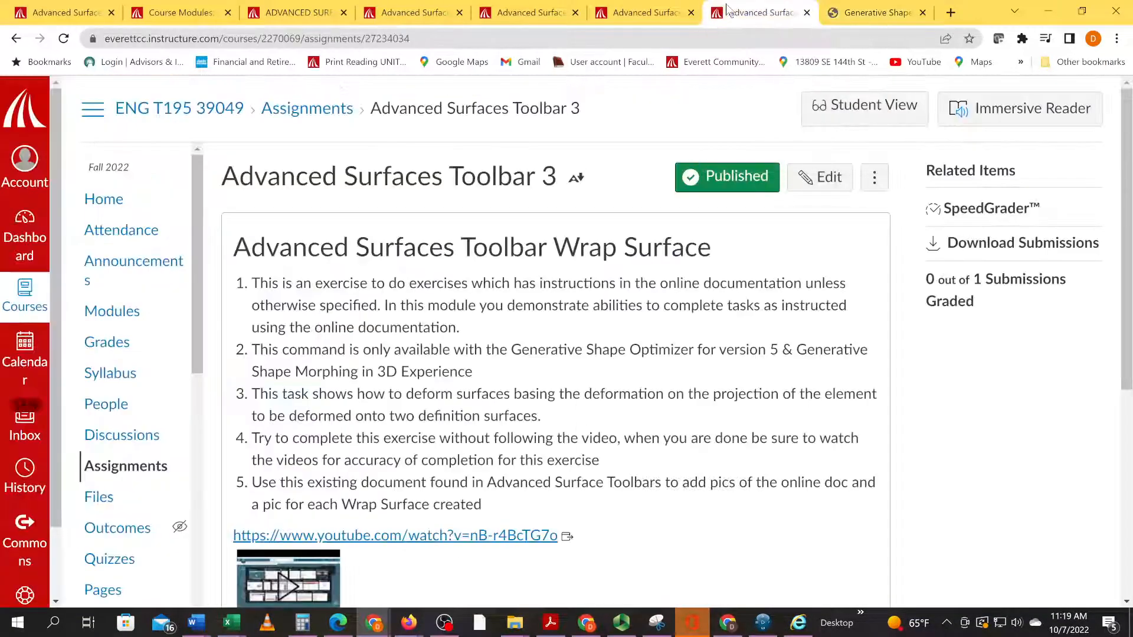
{"action": "scroll", "coordinate": [506, 419], "scroll_direction": "down", "scroll_amount": 6}
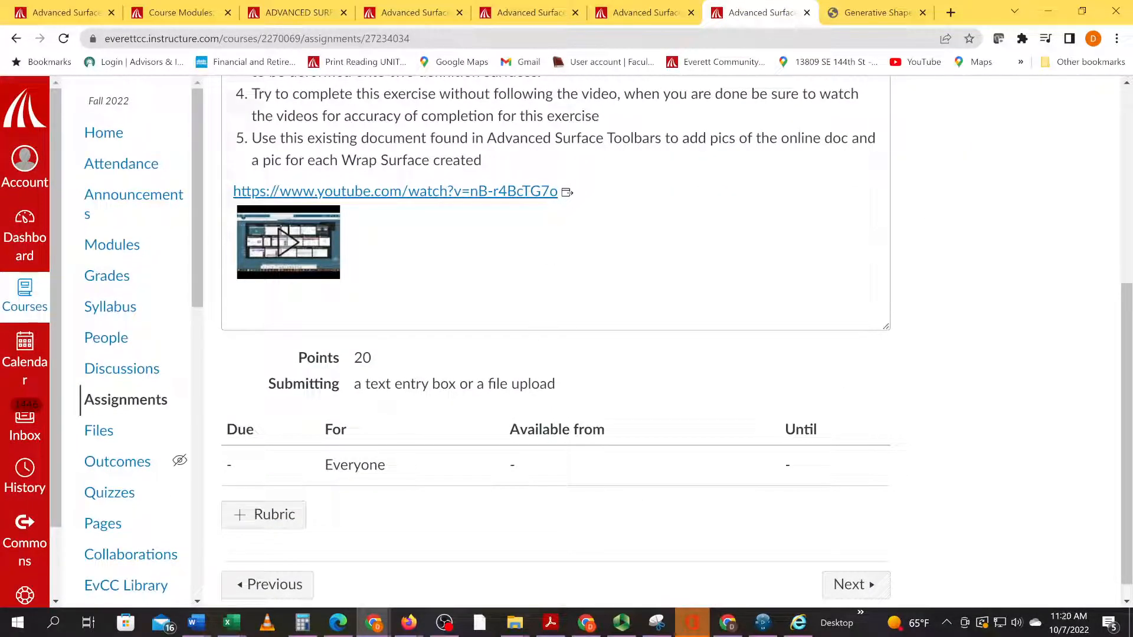
- Download Advanced Surfaces Toolbar 4.docx from the assignment page that lists the toolbar exercise documents
{"action": "left_click", "coordinate": [64, 12]}
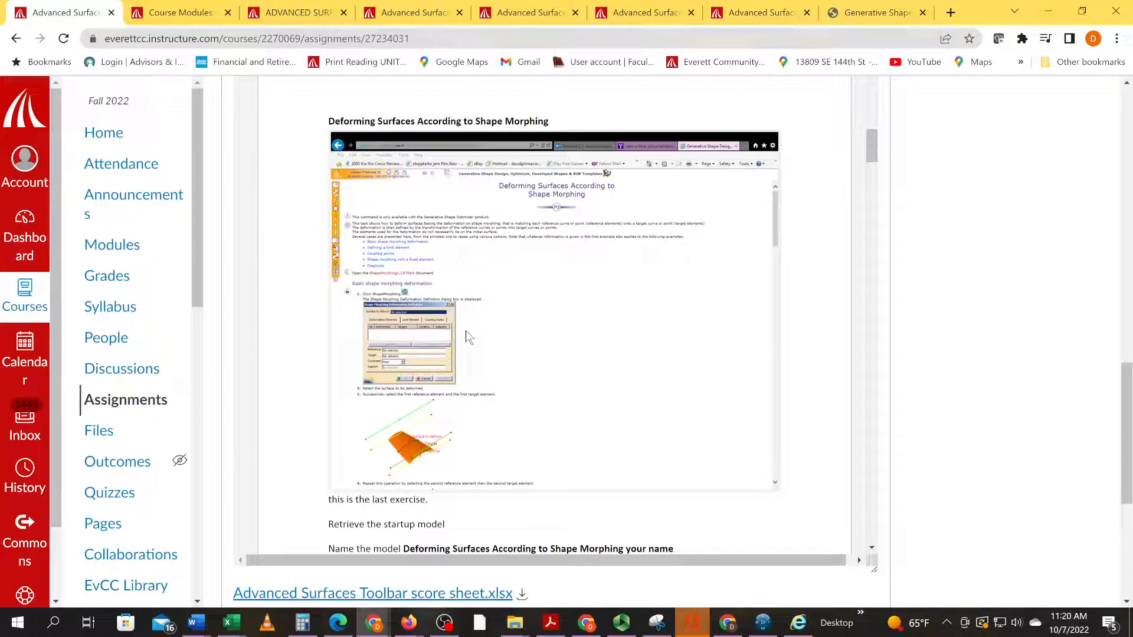
{"action": "scroll", "coordinate": [469, 337], "scroll_direction": "down", "scroll_amount": 5}
{"action": "scroll", "coordinate": [466, 338], "scroll_direction": "up", "scroll_amount": 10}
{"action": "scroll", "coordinate": [466, 339], "scroll_direction": "up", "scroll_amount": 3}
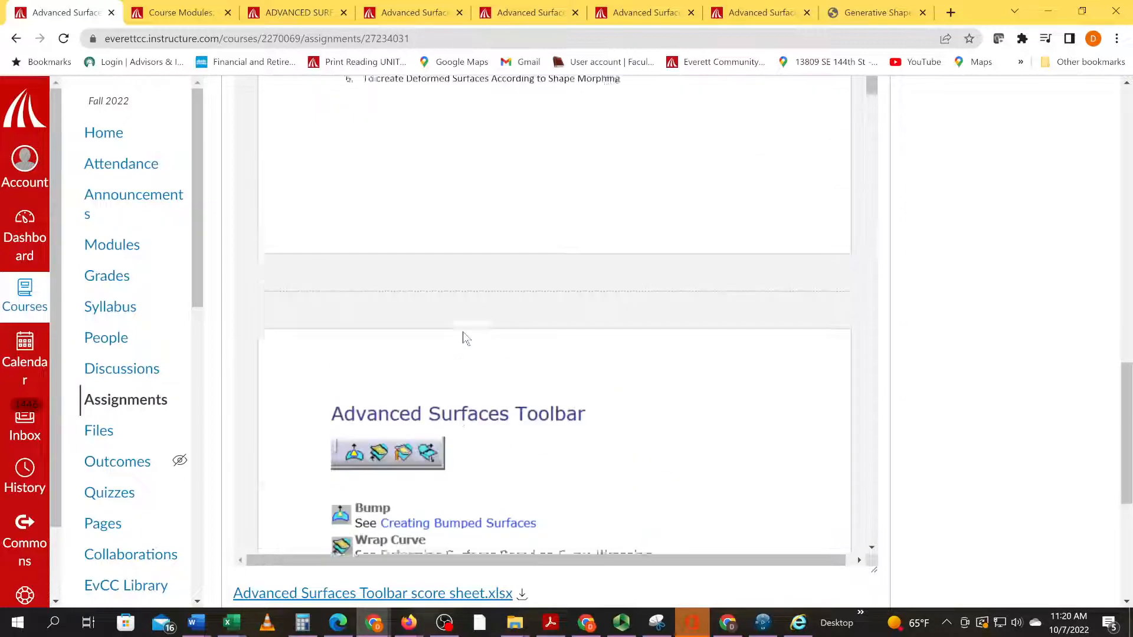
{"action": "scroll", "coordinate": [914, 260], "scroll_direction": "up", "scroll_amount": 5}
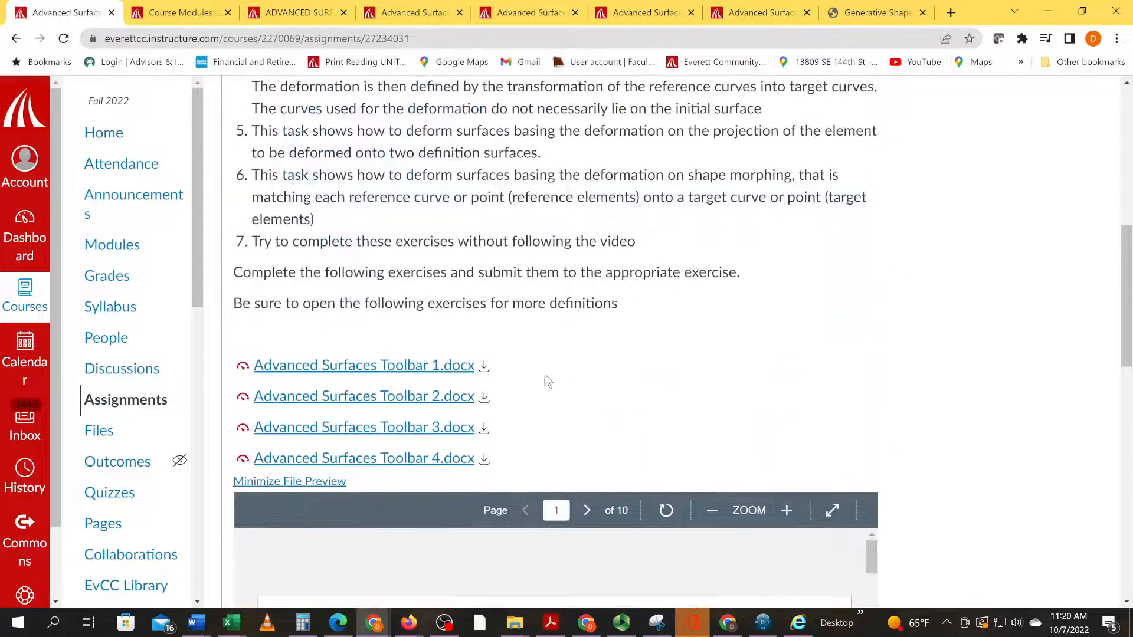
{"action": "left_click", "coordinate": [484, 459]}
{"action": "left_click", "coordinate": [452, 527]}
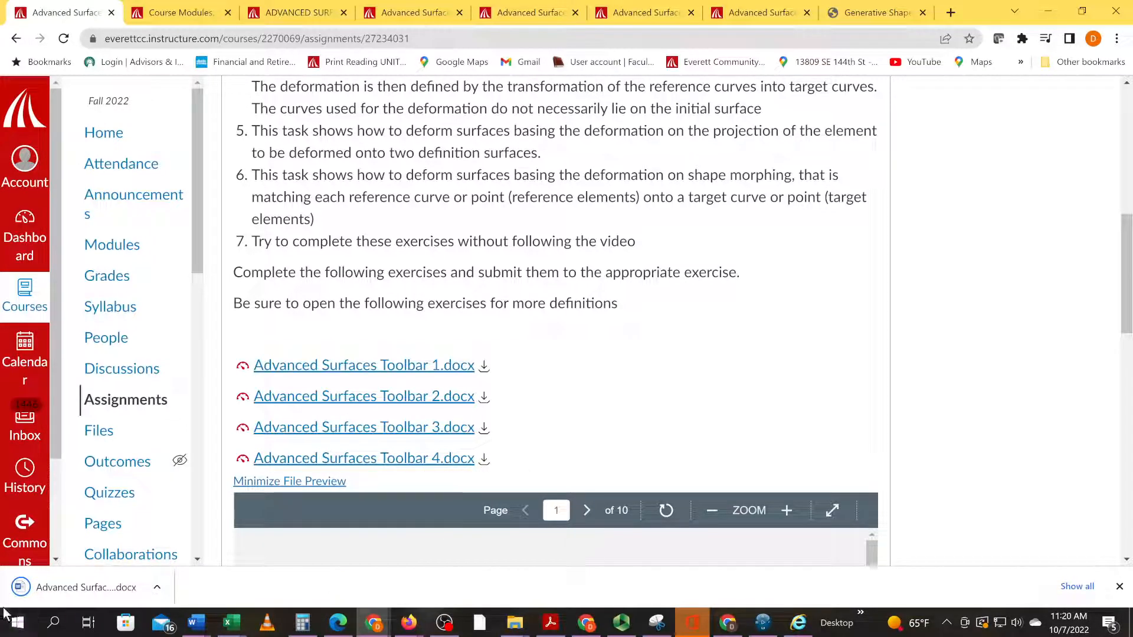
- Open the downloaded Advanced Surfaces Toolbar 4 document in Word, enable editing and go to the model name and surface list for shape morphing
{"action": "left_click", "coordinate": [85, 587]}
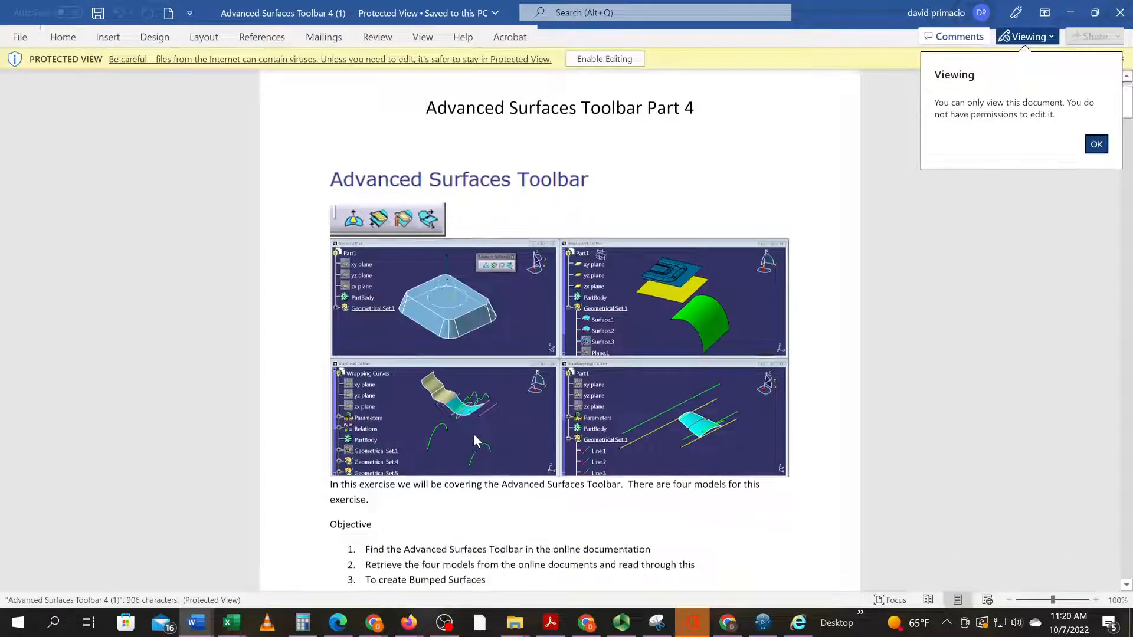
{"action": "scroll", "coordinate": [473, 438], "scroll_direction": "down", "scroll_amount": 1}
{"action": "left_click", "coordinate": [605, 58]}
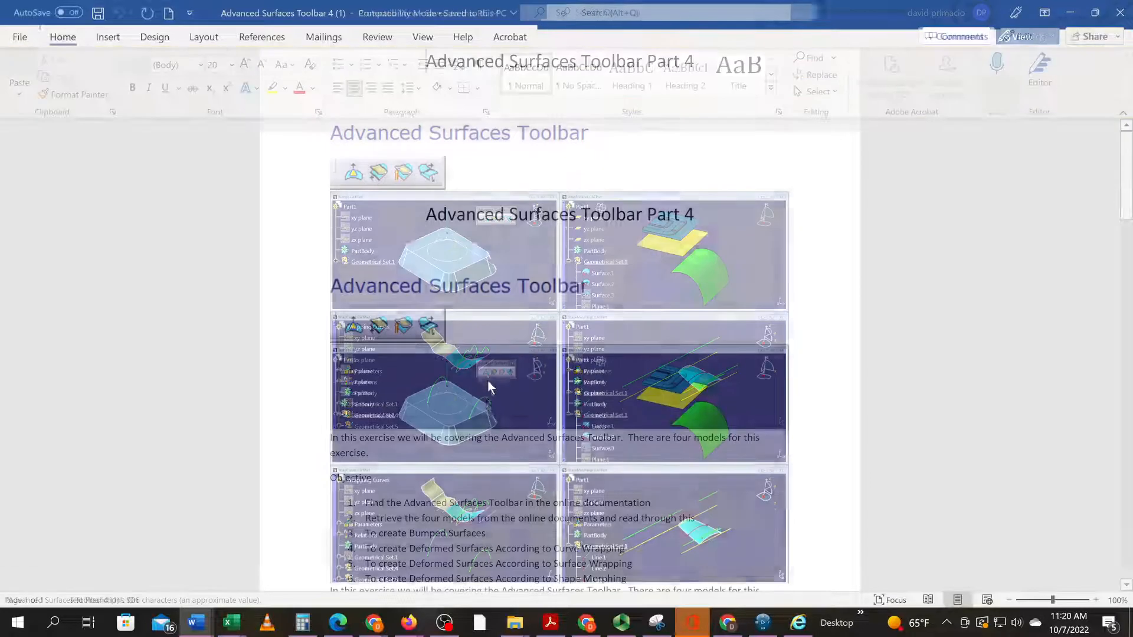
{"action": "scroll", "coordinate": [473, 428], "scroll_direction": "down", "scroll_amount": 8}
{"action": "scroll", "coordinate": [472, 429], "scroll_direction": "down", "scroll_amount": 20}
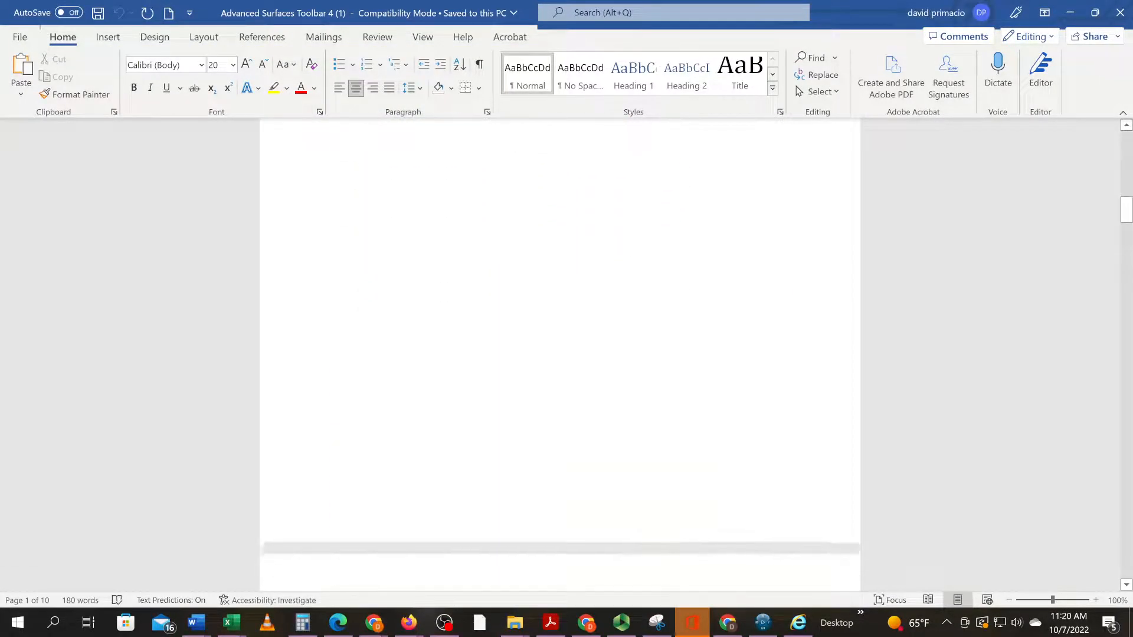
{"action": "scroll", "coordinate": [477, 437], "scroll_direction": "down", "scroll_amount": 6}
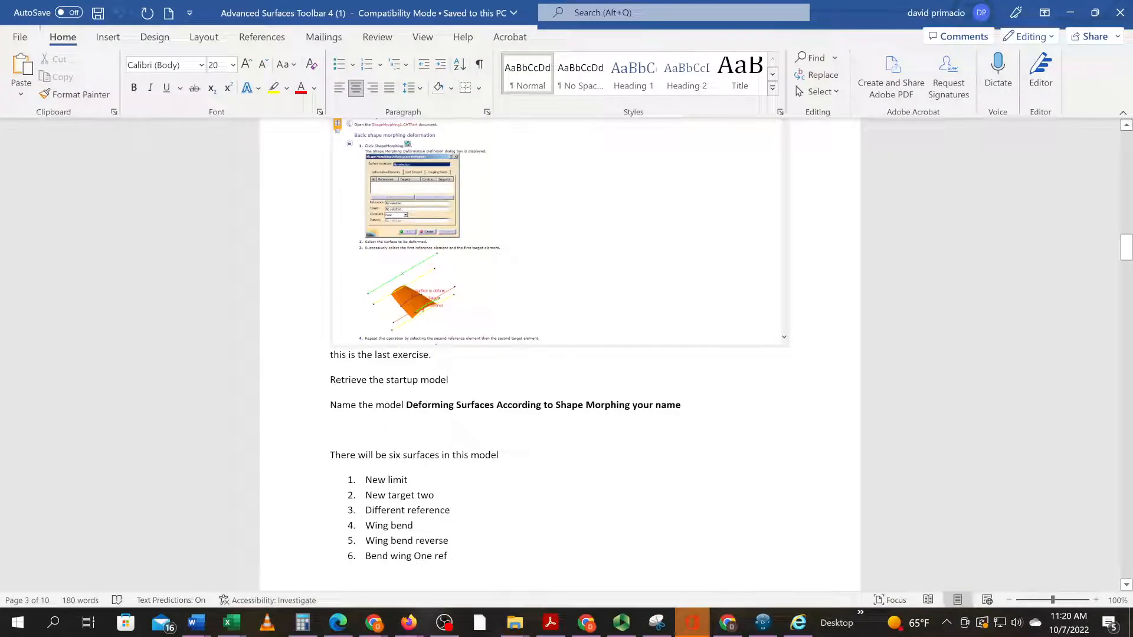
- Read the model name, the starting geometry picture and the instruction for the six Morphing surfaces, up to the New Limit heading
{"action": "left_click_drag", "start_coordinate": [682, 406], "coordinate": [406, 406]}
{"action": "scroll", "coordinate": [605, 471], "scroll_direction": "down", "scroll_amount": 15}
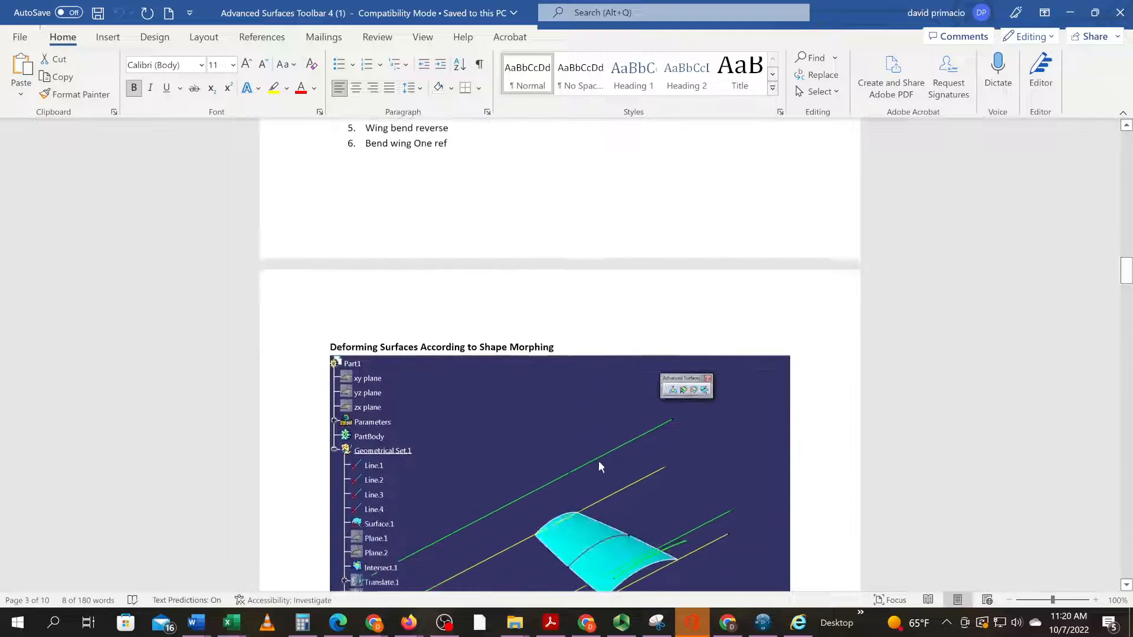
{"action": "scroll", "coordinate": [531, 395], "scroll_direction": "down", "scroll_amount": 3}
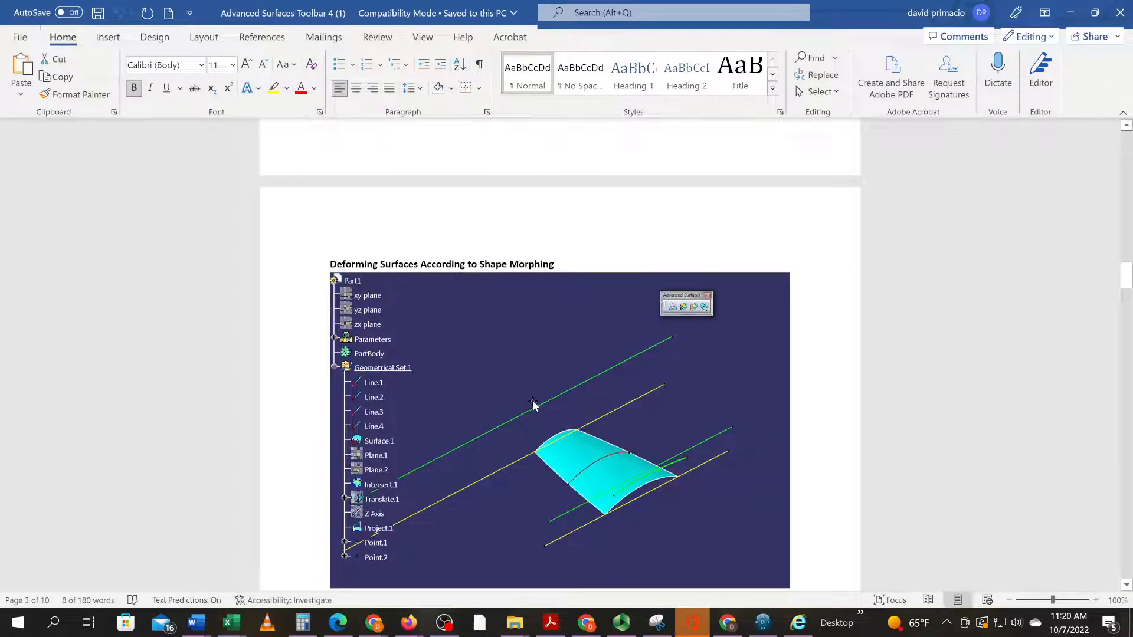
{"action": "scroll", "coordinate": [533, 405], "scroll_direction": "down", "scroll_amount": 3}
{"action": "scroll", "coordinate": [567, 471], "scroll_direction": "down", "scroll_amount": 3}
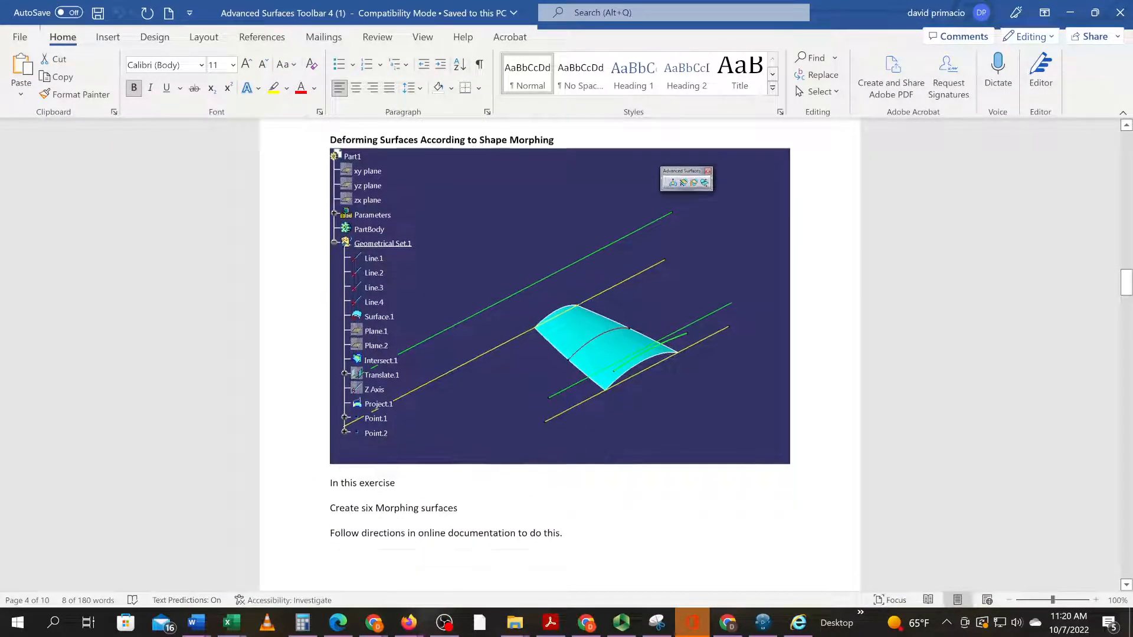
{"action": "left_click_drag", "start_coordinate": [465, 468], "coordinate": [330, 469]}
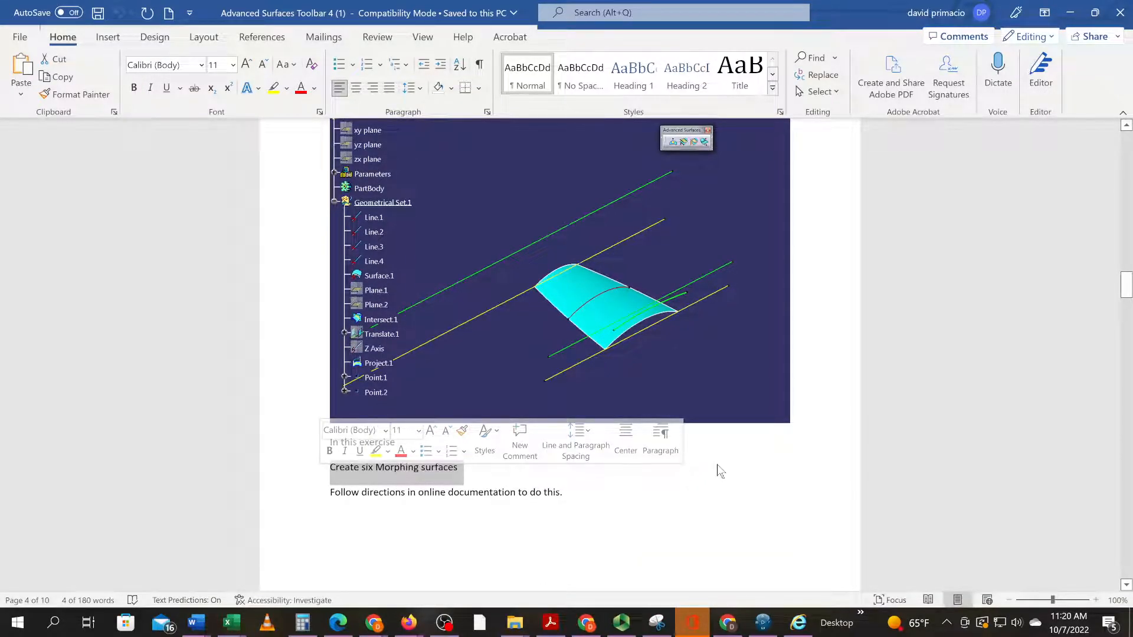
{"action": "scroll", "coordinate": [716, 469], "scroll_direction": "down", "scroll_amount": 18}
{"action": "scroll", "coordinate": [715, 470], "scroll_direction": "down", "scroll_amount": 4}
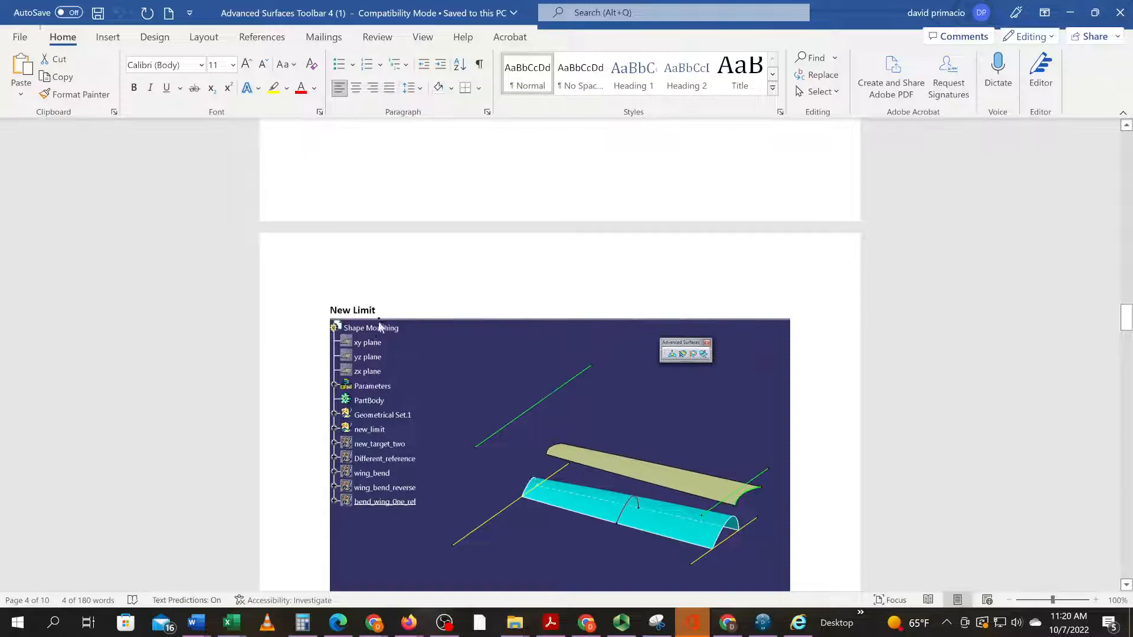
- Copy the New Limit heading text and view the whole example picture below it
{"action": "left_click_drag", "start_coordinate": [376, 311], "coordinate": [331, 311]}
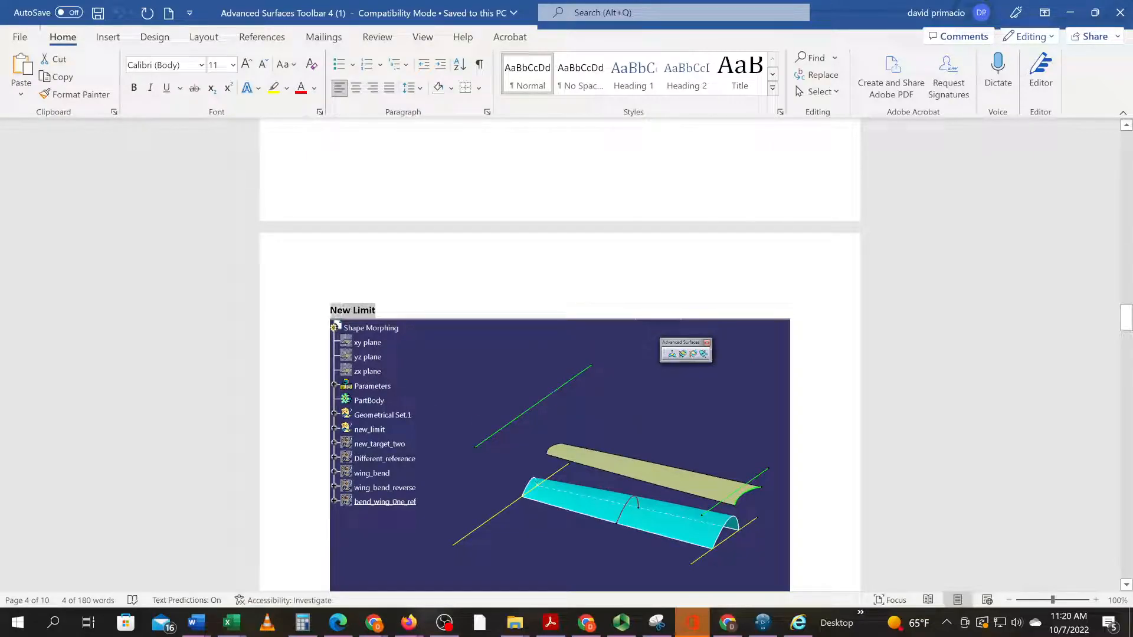
{"action": "right_click", "coordinate": [347, 317]}
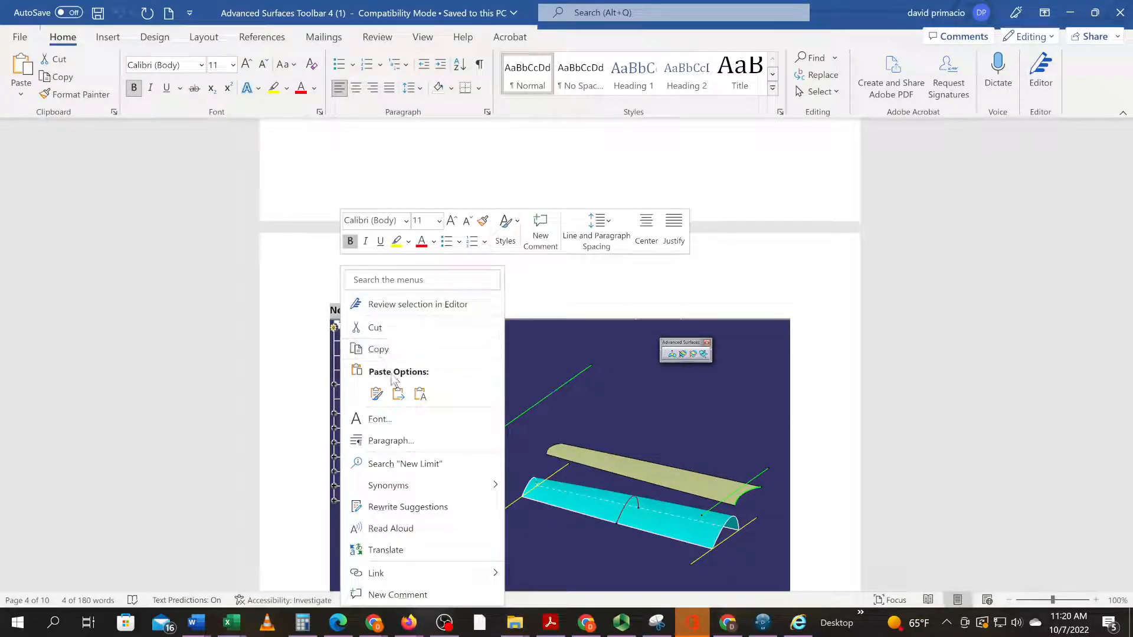
{"action": "left_click", "coordinate": [386, 351]}
{"action": "scroll", "coordinate": [301, 422], "scroll_direction": "down", "scroll_amount": 3}
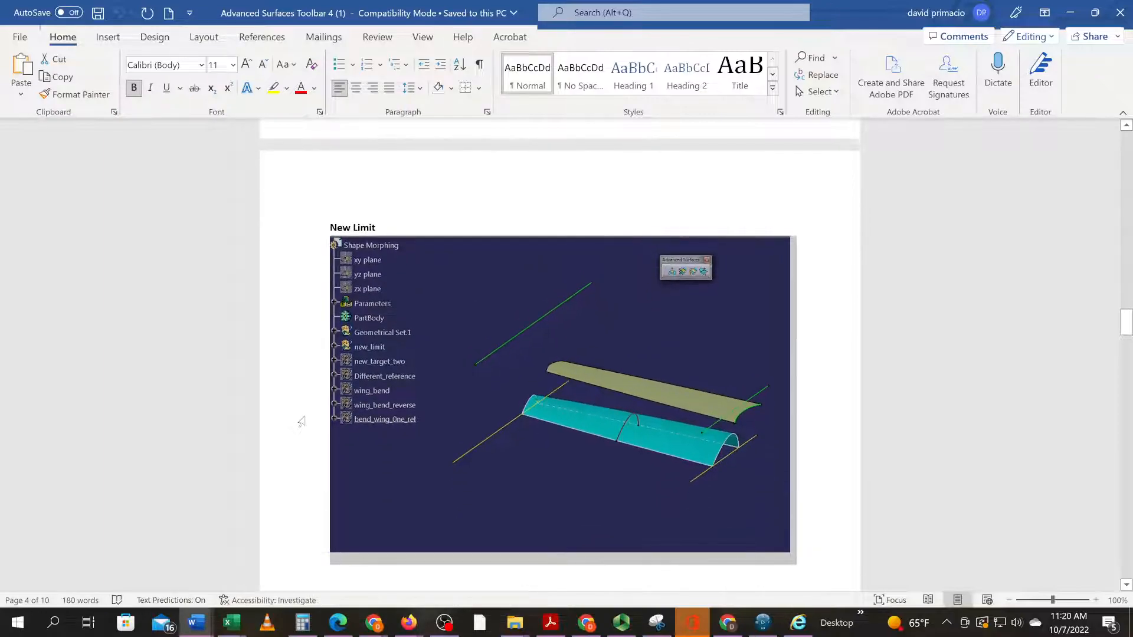
{"action": "left_click", "coordinate": [834, 502]}
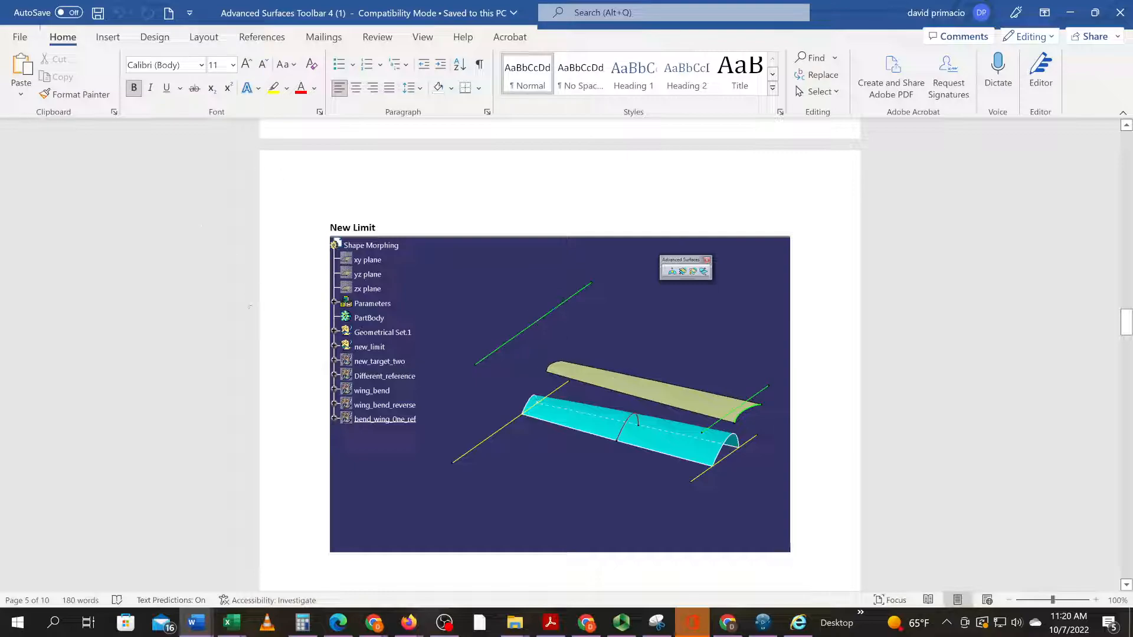
- Switch to 3DEXPERIENCE and rename Geometrical Set.2 as New Limit
{"action": "key", "text": "alt+Tab"}
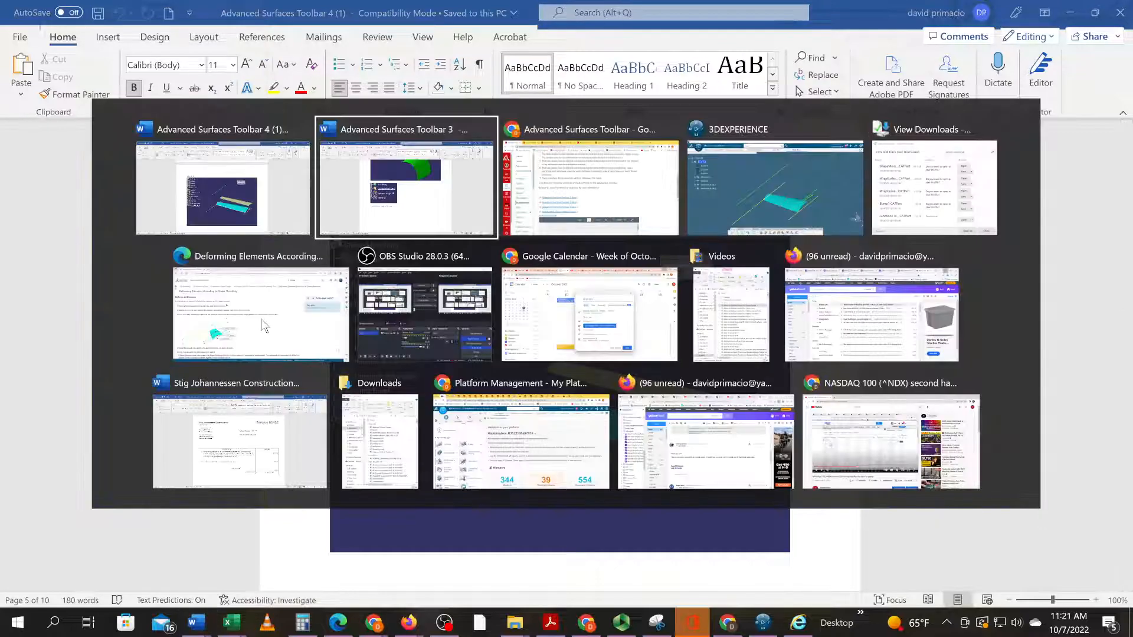
{"action": "key", "text": "alt+Tab"}
{"action": "key", "text": "alt+Tab"}
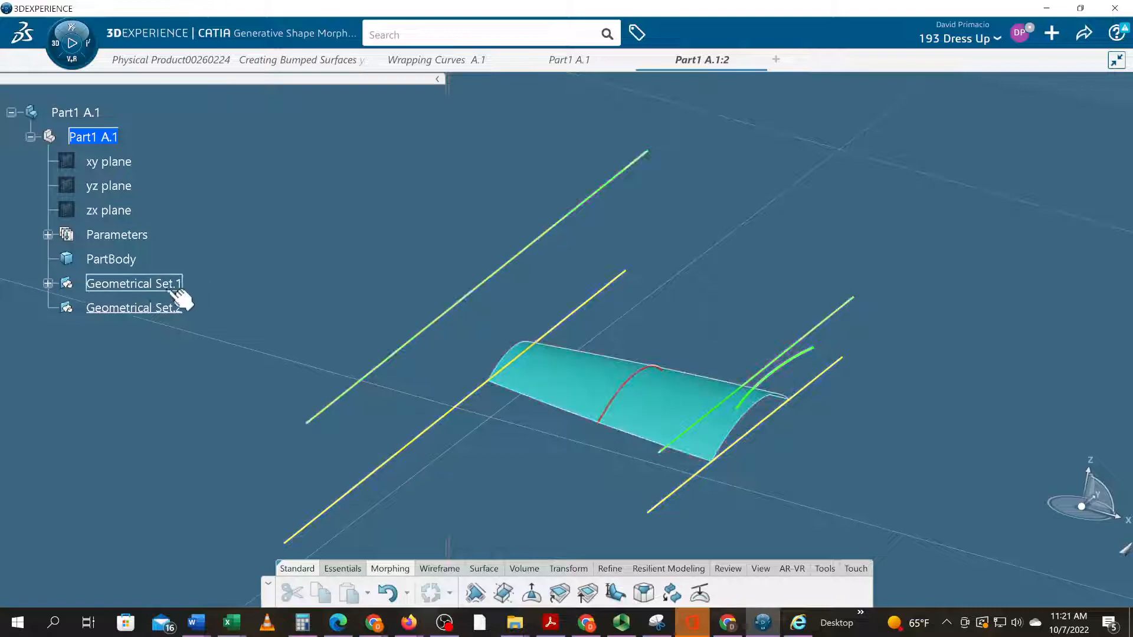
{"action": "right_click", "coordinate": [160, 318]}
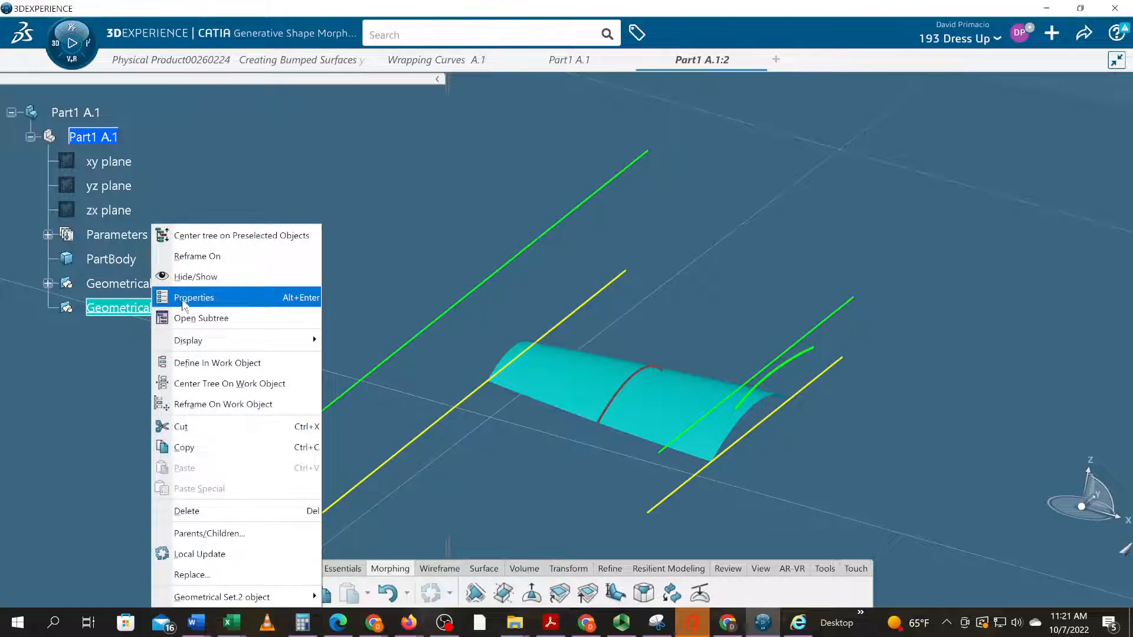
{"action": "left_click", "coordinate": [187, 297]}
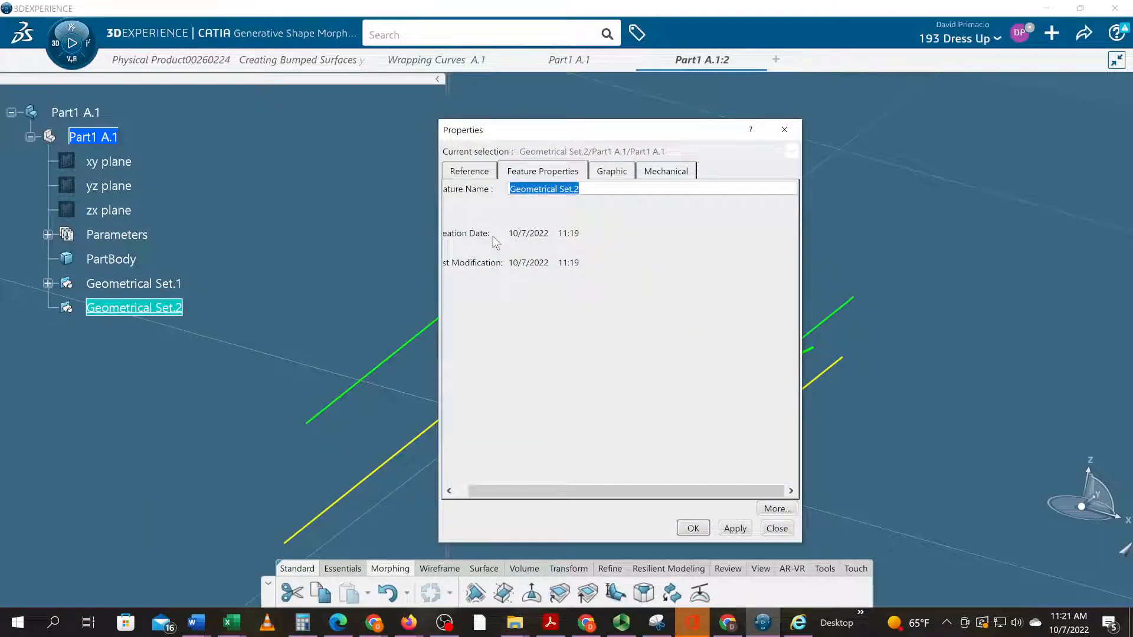
{"action": "type", "text": "New Limit"}
{"action": "key", "text": "Return"}
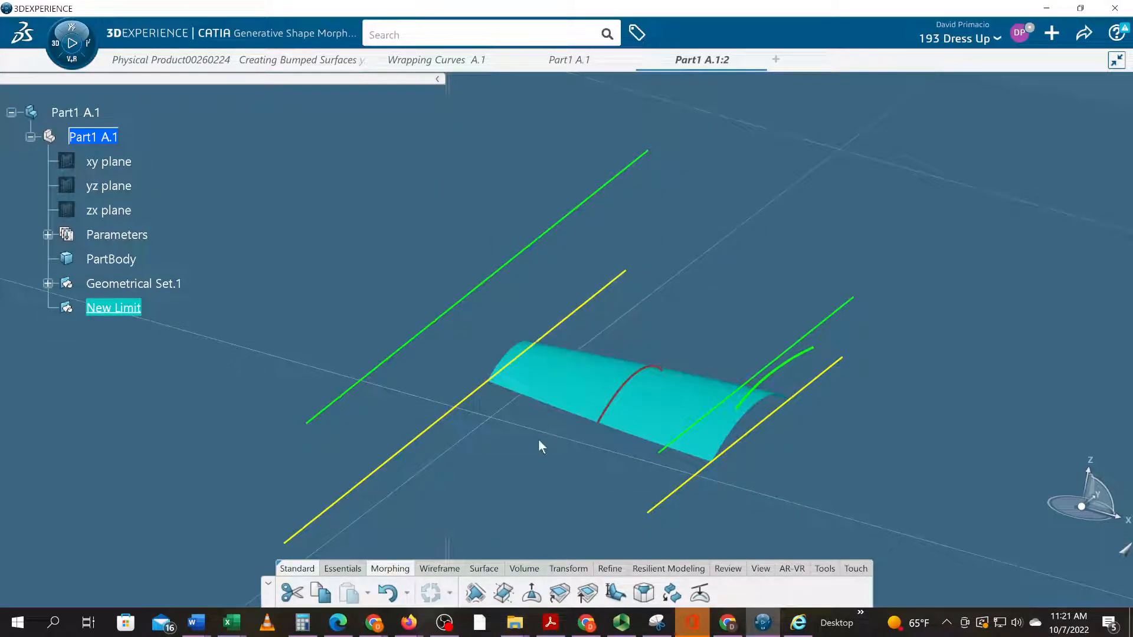
- Try a Shape Morphing deformation of Surface.1 with Line.3 as the first reference and Line.4 as its target
{"action": "left_click", "coordinate": [614, 592]}
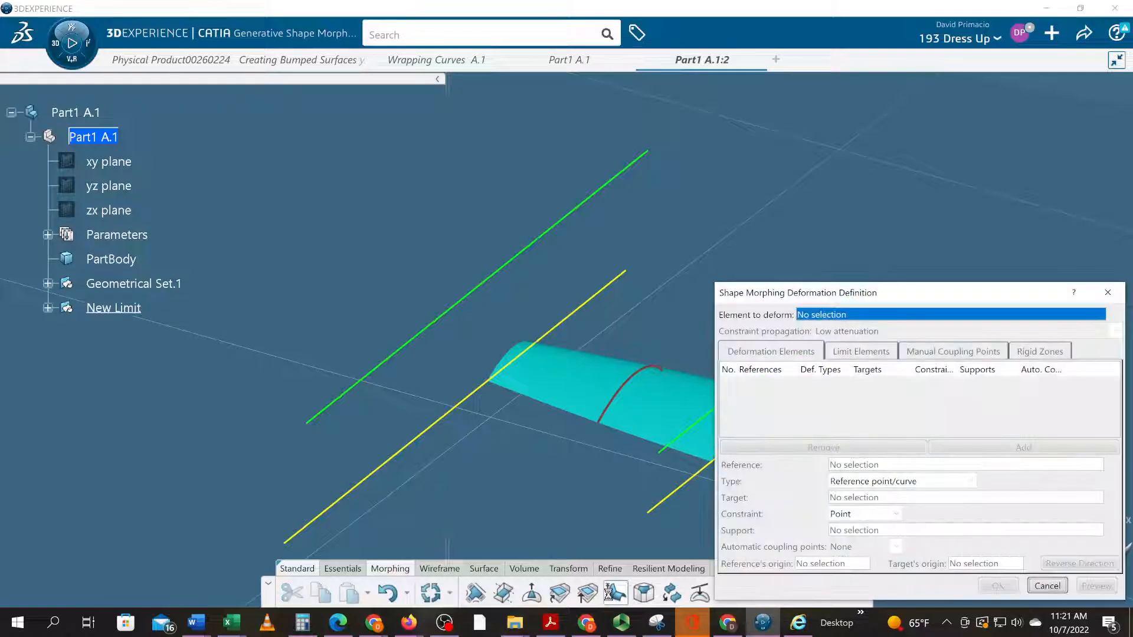
{"action": "left_click", "coordinate": [658, 422]}
{"action": "middle_click_drag", "start_coordinate": [568, 493], "coordinate": [410, 470]}
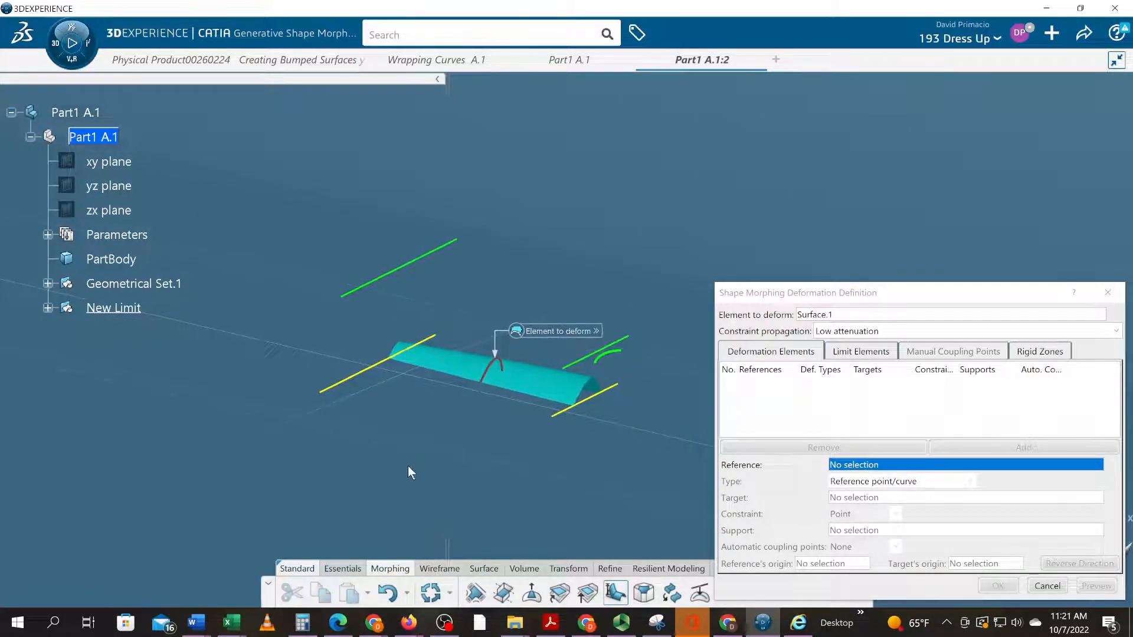
{"action": "left_click", "coordinate": [361, 378]}
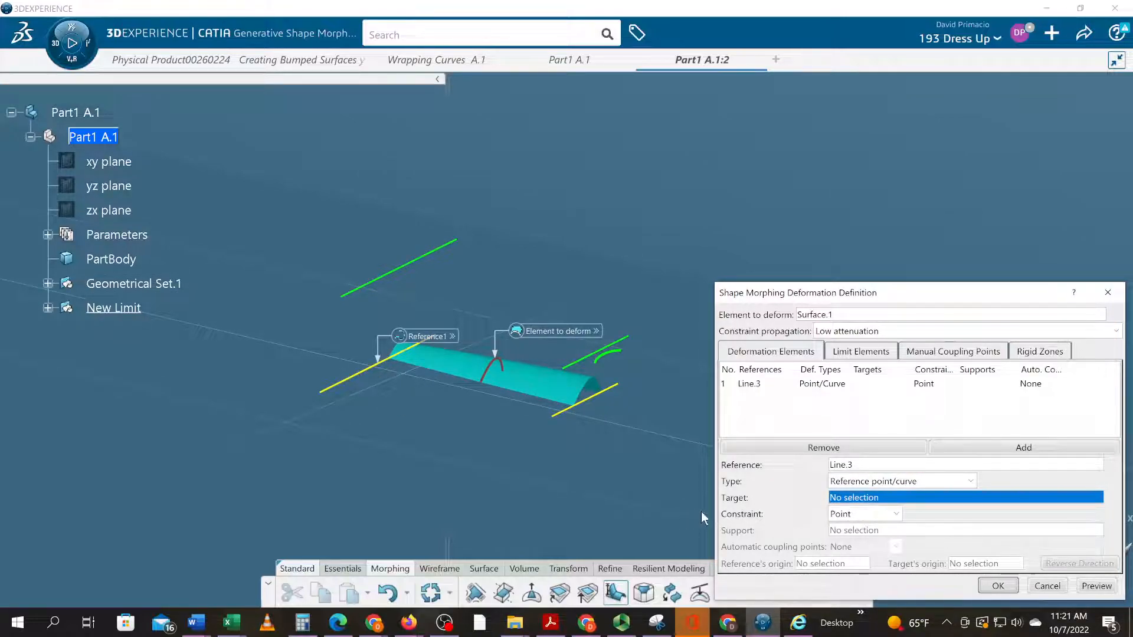
{"action": "left_click", "coordinate": [392, 274]}
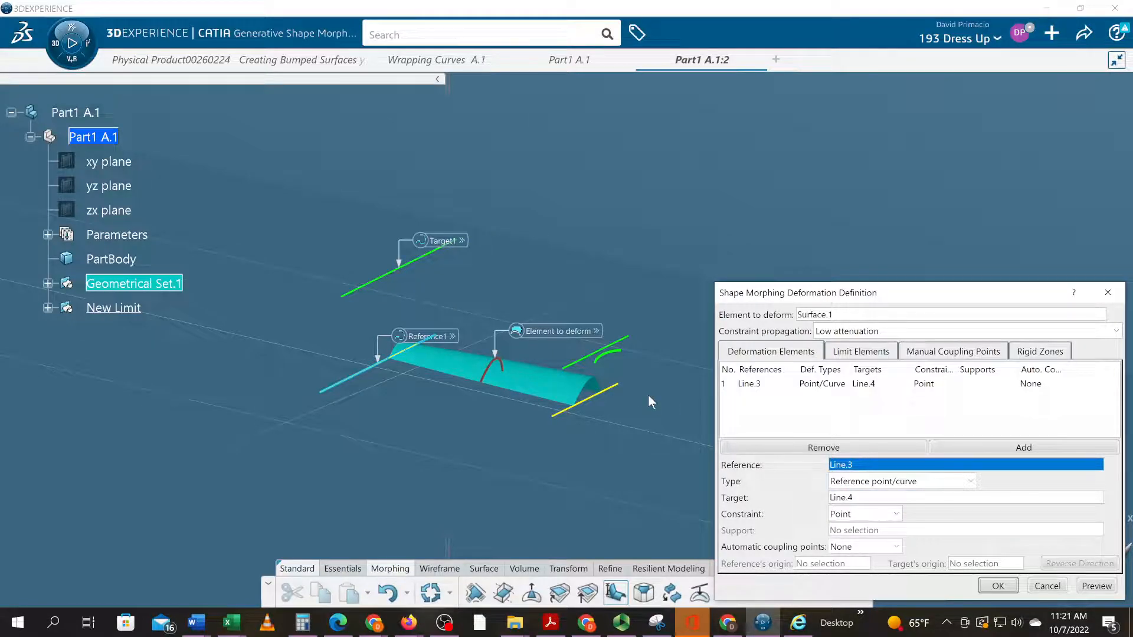
{"action": "middle_click_drag", "start_coordinate": [422, 351], "coordinate": [437, 439]}
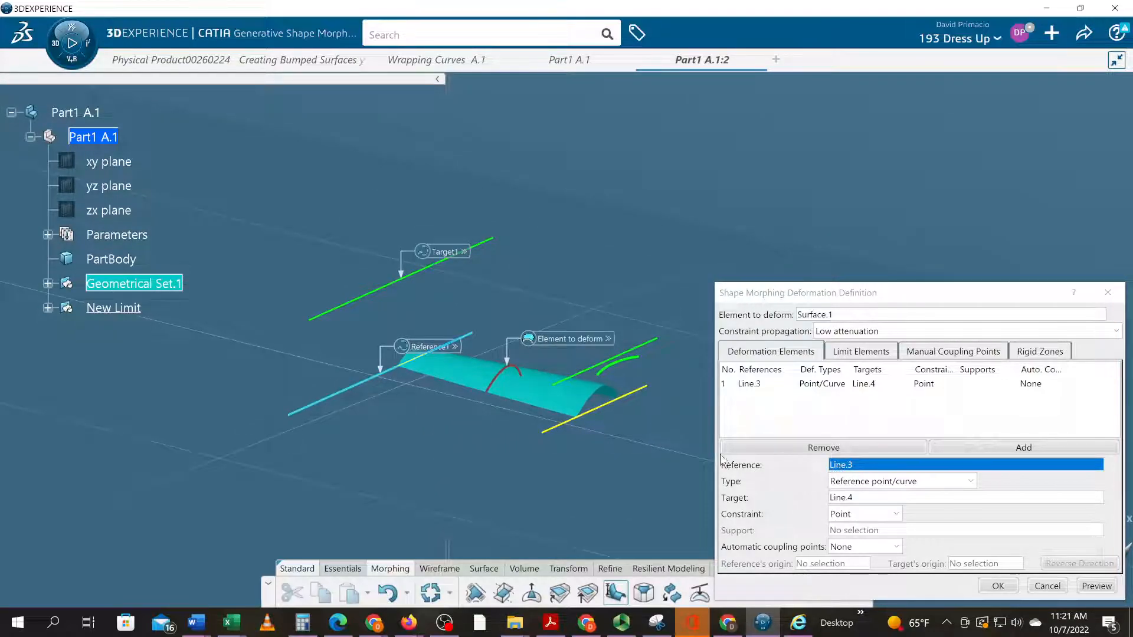
- Add Line.1 as the second reference with Line.2 as its target, preview the deformation and cancel it
{"action": "left_click", "coordinate": [643, 396]}
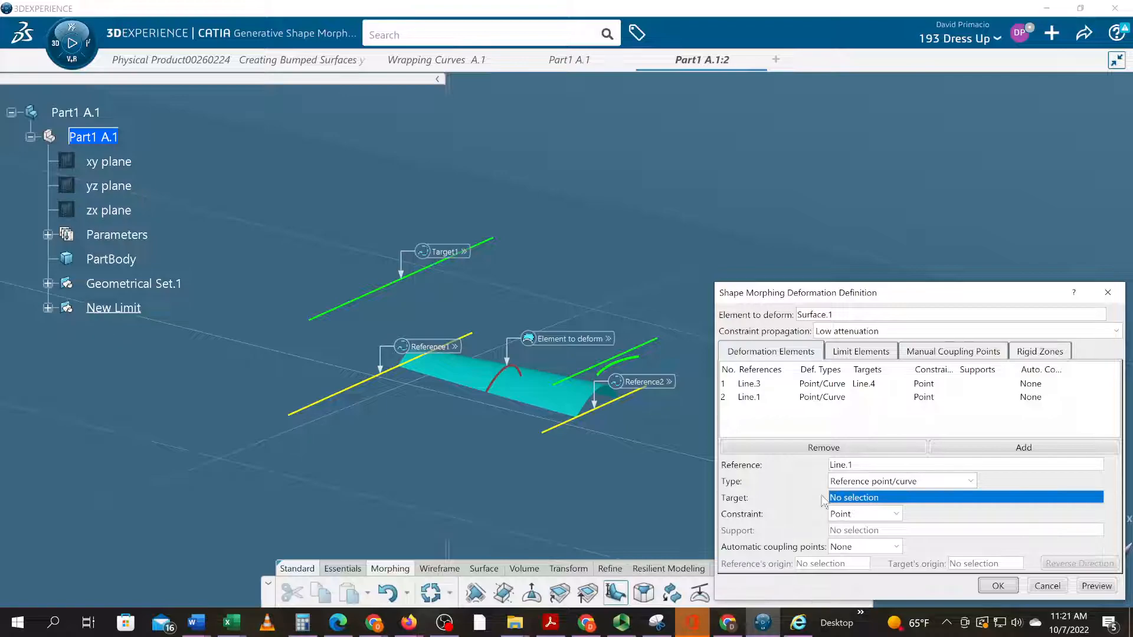
{"action": "left_click", "coordinate": [660, 345]}
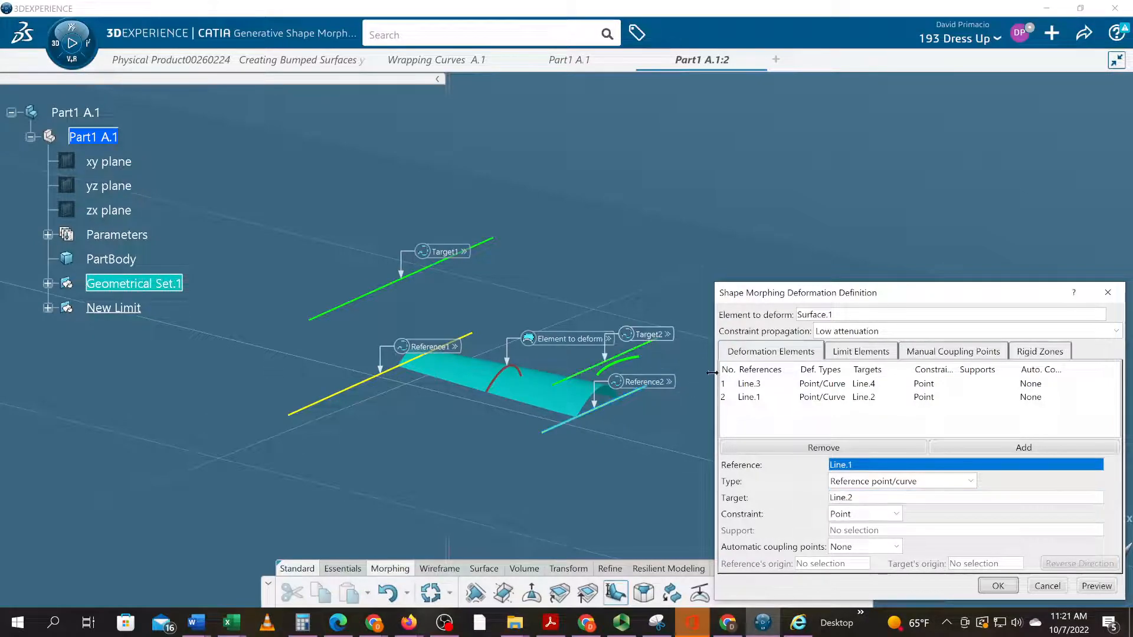
{"action": "left_click", "coordinate": [1108, 590]}
{"action": "middle_click_drag", "start_coordinate": [568, 534], "coordinate": [498, 498]}
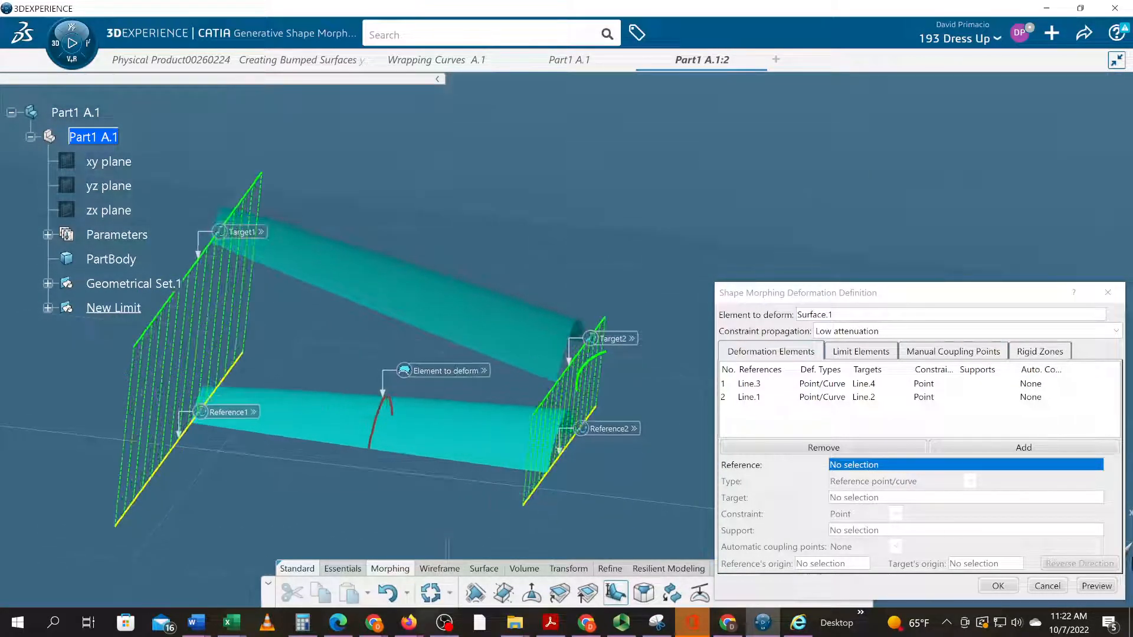
{"action": "left_click", "coordinate": [1052, 589]}
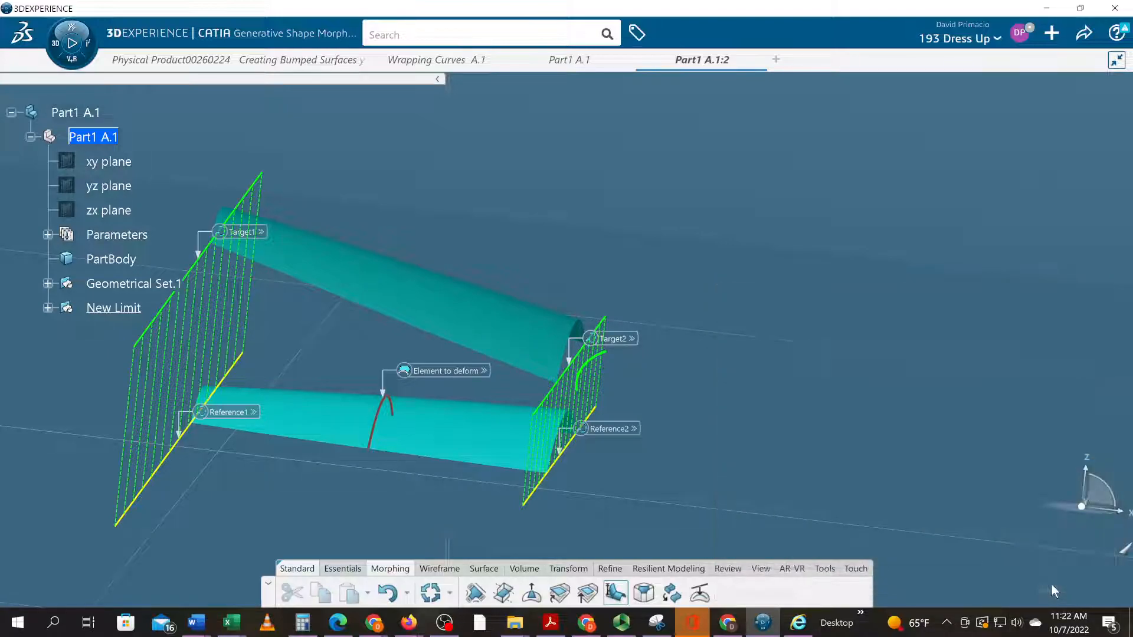
- Compare the model with the New Limit picture in the Word document and return to 3DEXPERIENCE
{"action": "middle_click_drag", "start_coordinate": [332, 517], "coordinate": [475, 475]}
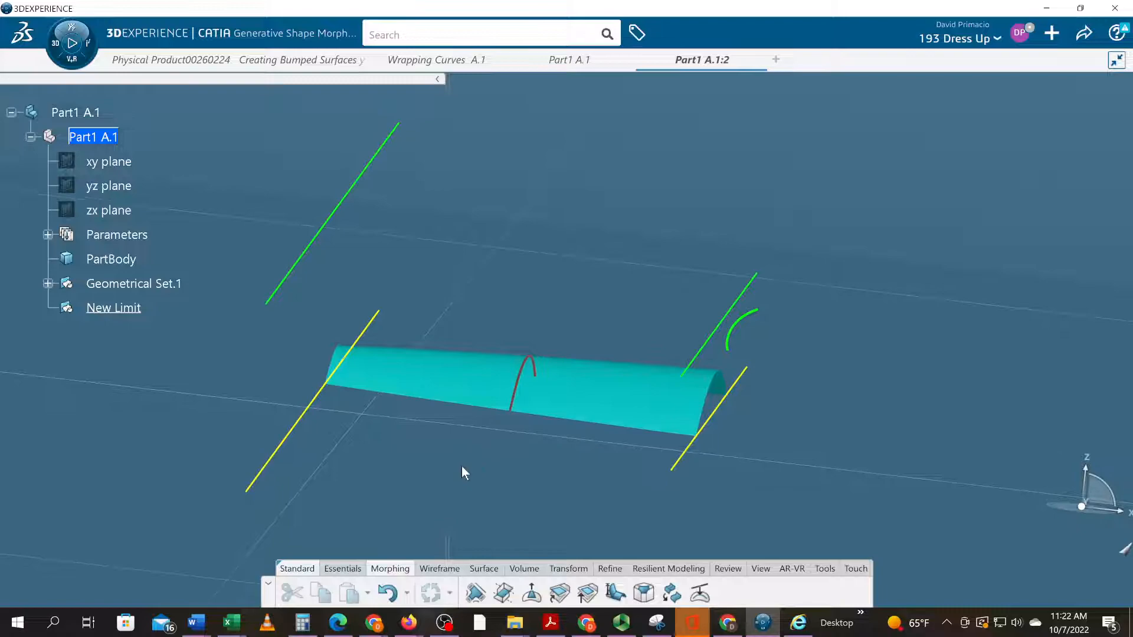
{"action": "key", "text": "alt+Tab"}
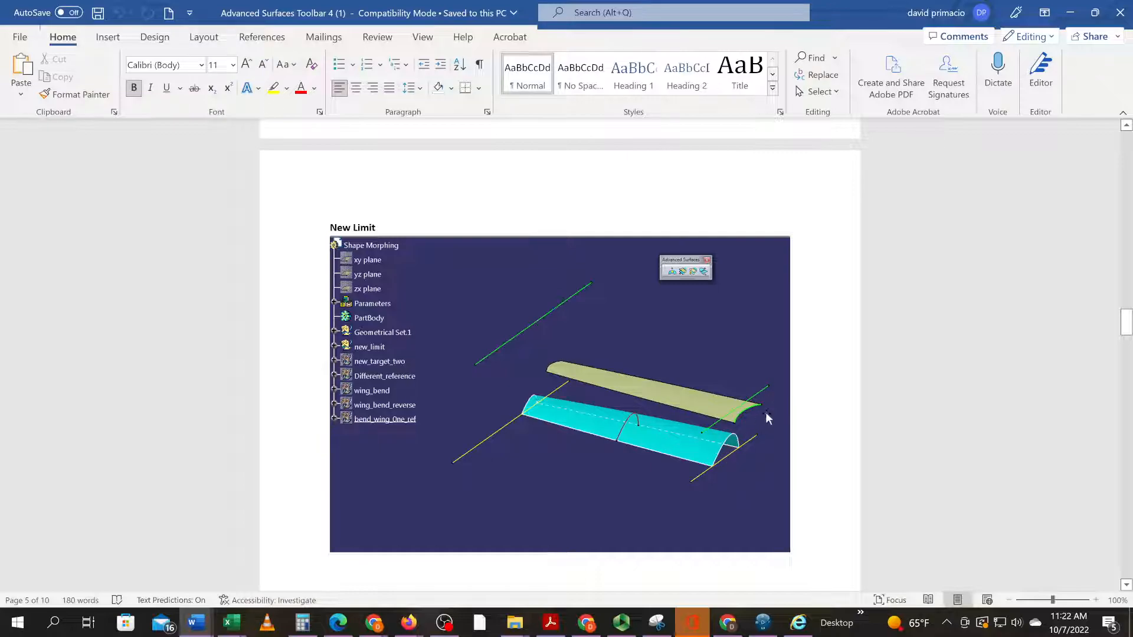
{"action": "key", "text": "alt+Tab"}
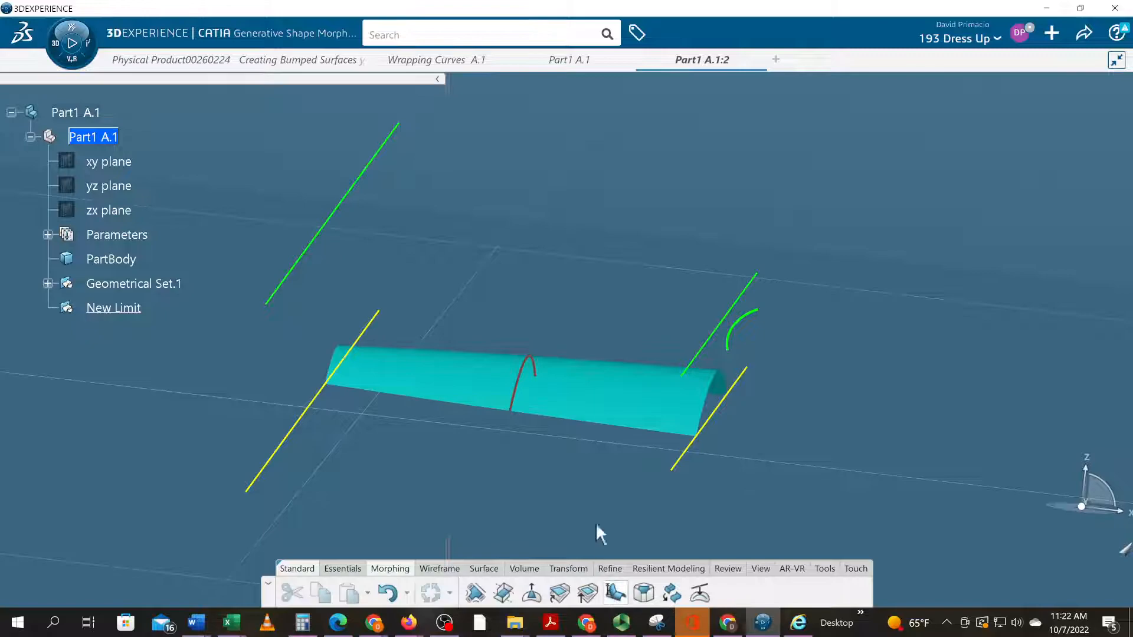
{"action": "middle_click_drag", "start_coordinate": [445, 480], "coordinate": [363, 477]}
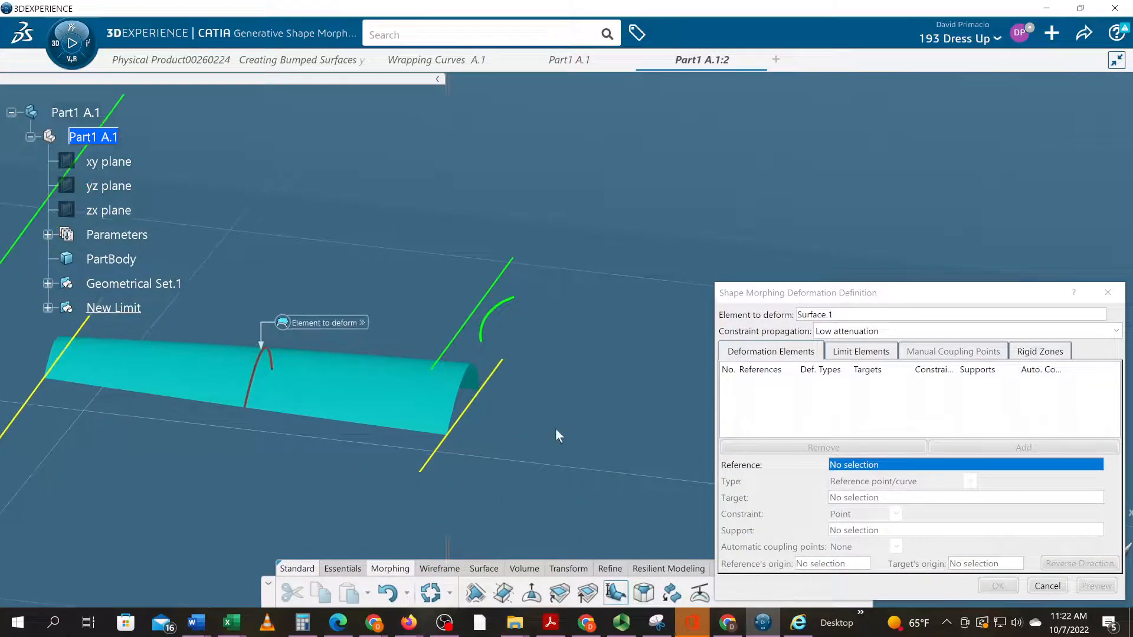
{"action": "left_click", "coordinate": [482, 325]}
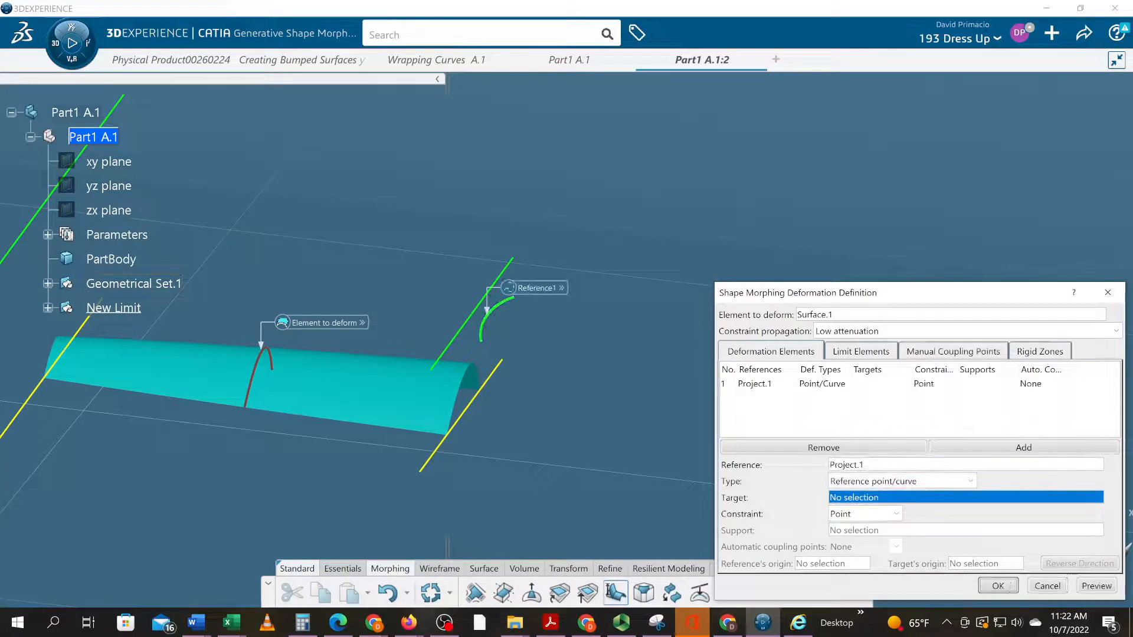
{"action": "left_click", "coordinate": [1096, 586]}
{"action": "middle_click_drag", "start_coordinate": [341, 470], "coordinate": [571, 424]}
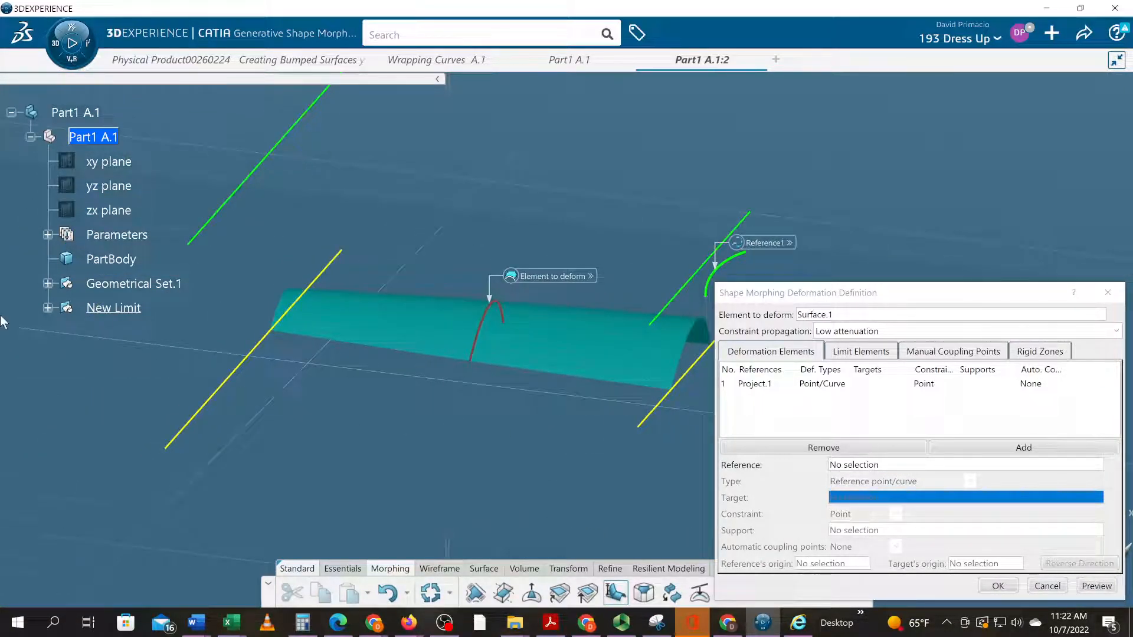
{"action": "left_click", "coordinate": [48, 308]}
{"action": "middle_click_drag", "start_coordinate": [413, 443], "coordinate": [392, 450]}
{"action": "left_click", "coordinate": [883, 466]}
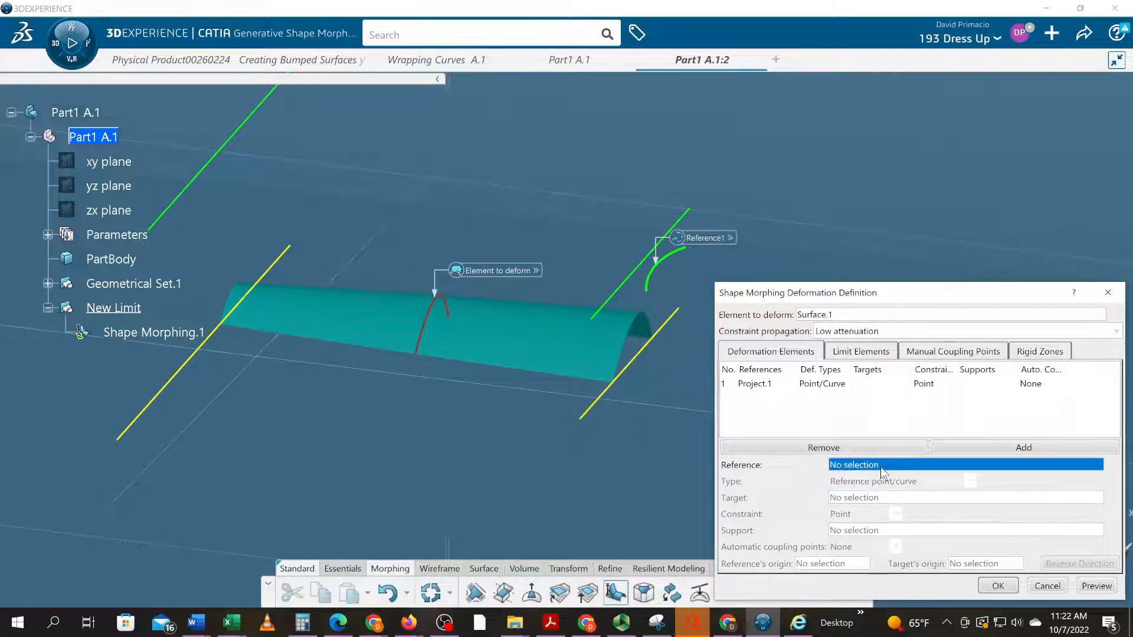
{"action": "left_click", "coordinate": [639, 355]}
{"action": "left_click", "coordinate": [660, 294]}
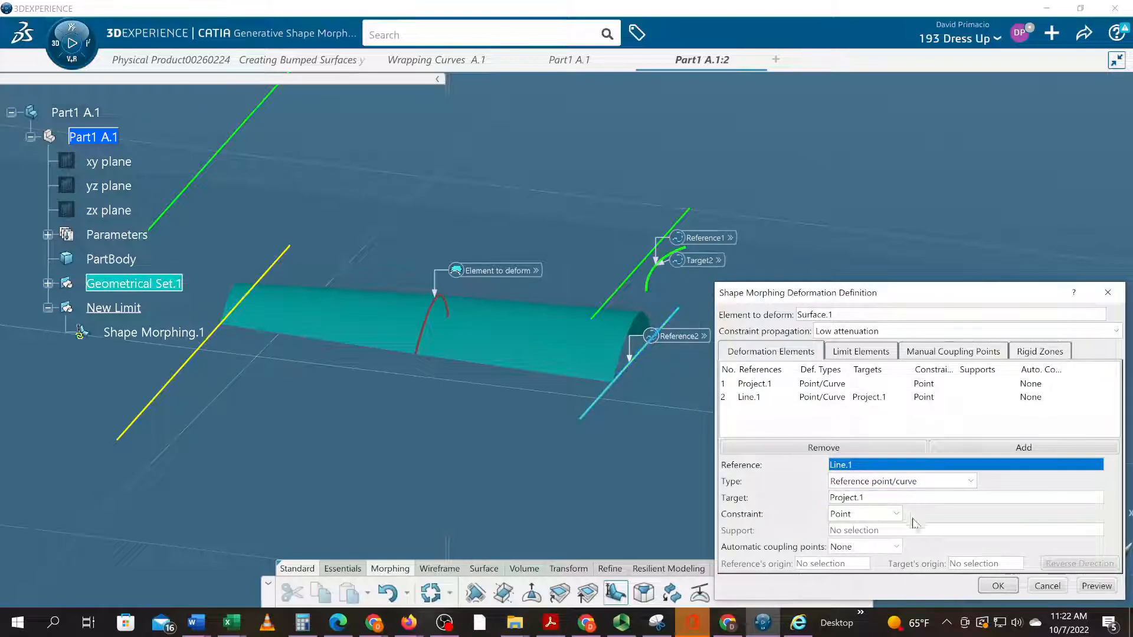
{"action": "left_click", "coordinate": [1090, 587]}
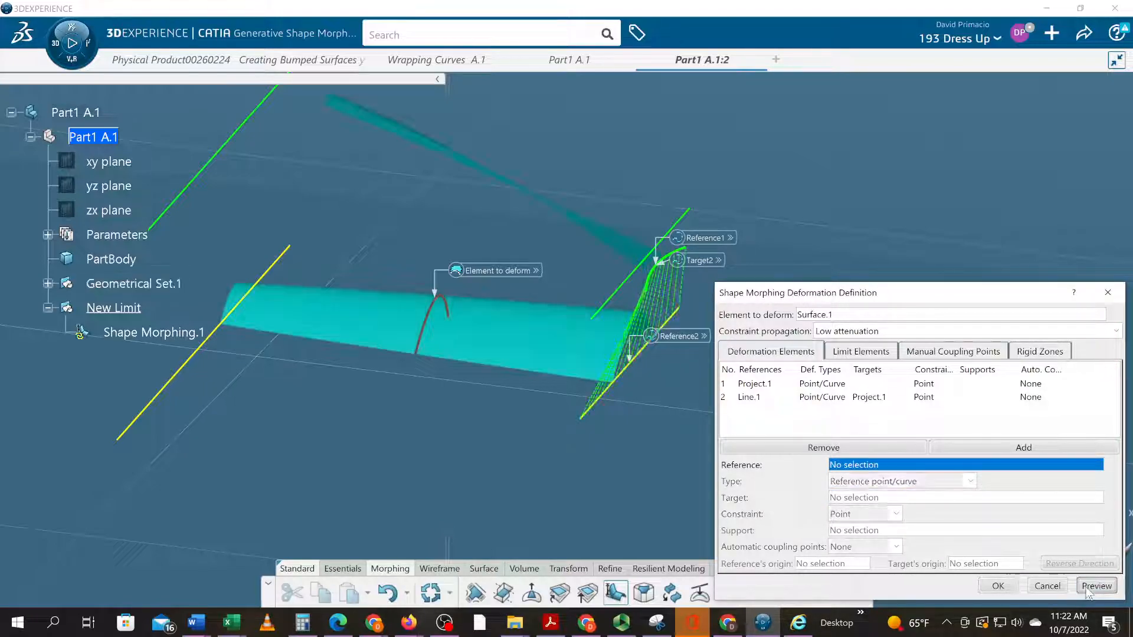
{"action": "left_click", "coordinate": [1048, 587]}
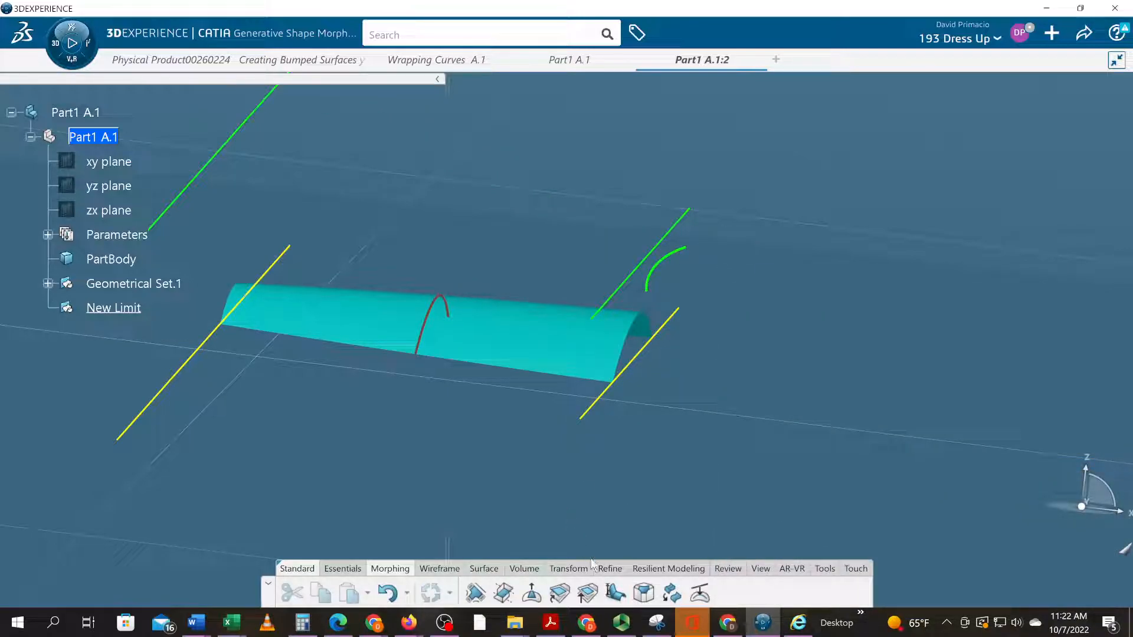
- Try a Shape Morphing deformation of Surface.1 with Line.1 as the reference and Project.1 as its target, preview it and cancel
{"action": "left_click", "coordinate": [615, 592]}
{"action": "left_click", "coordinate": [534, 360]}
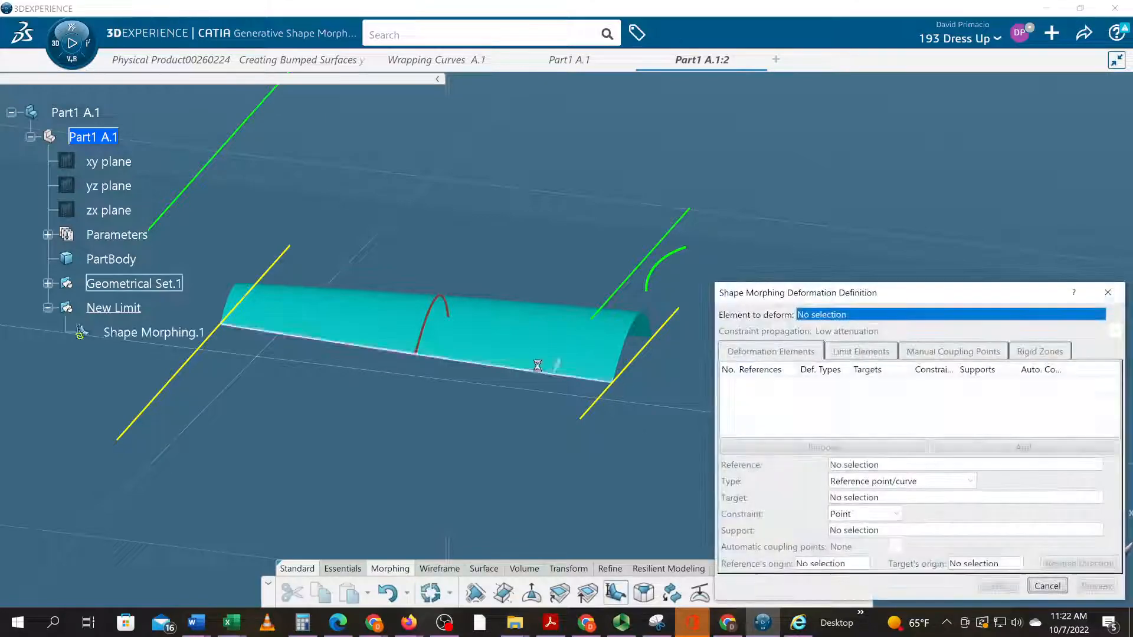
{"action": "left_click", "coordinate": [603, 408]}
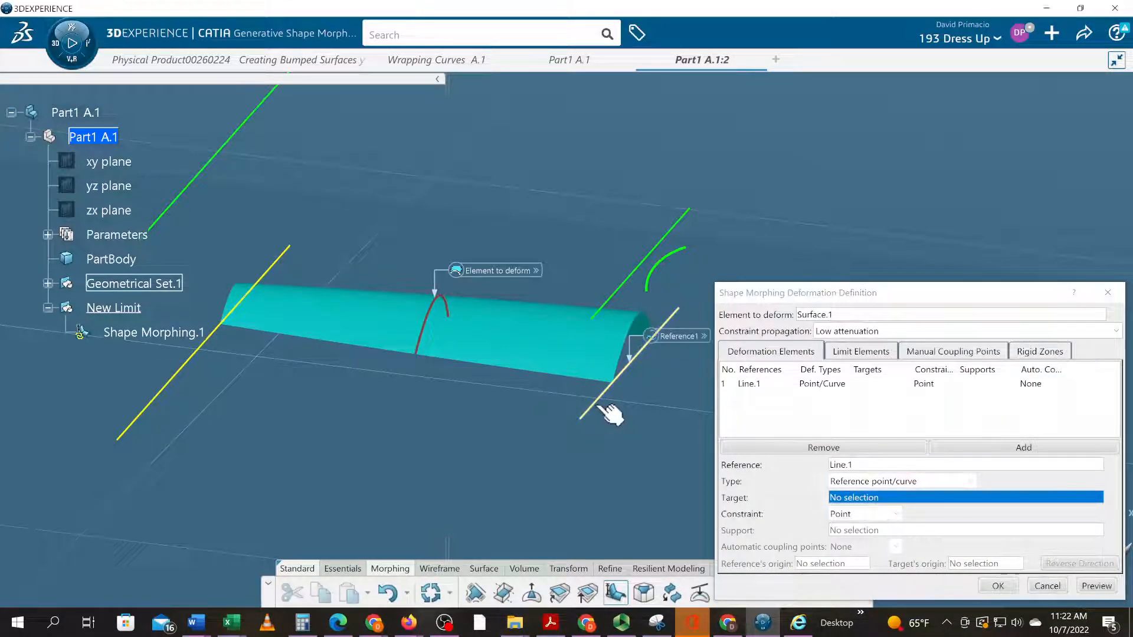
{"action": "left_click", "coordinate": [668, 255]}
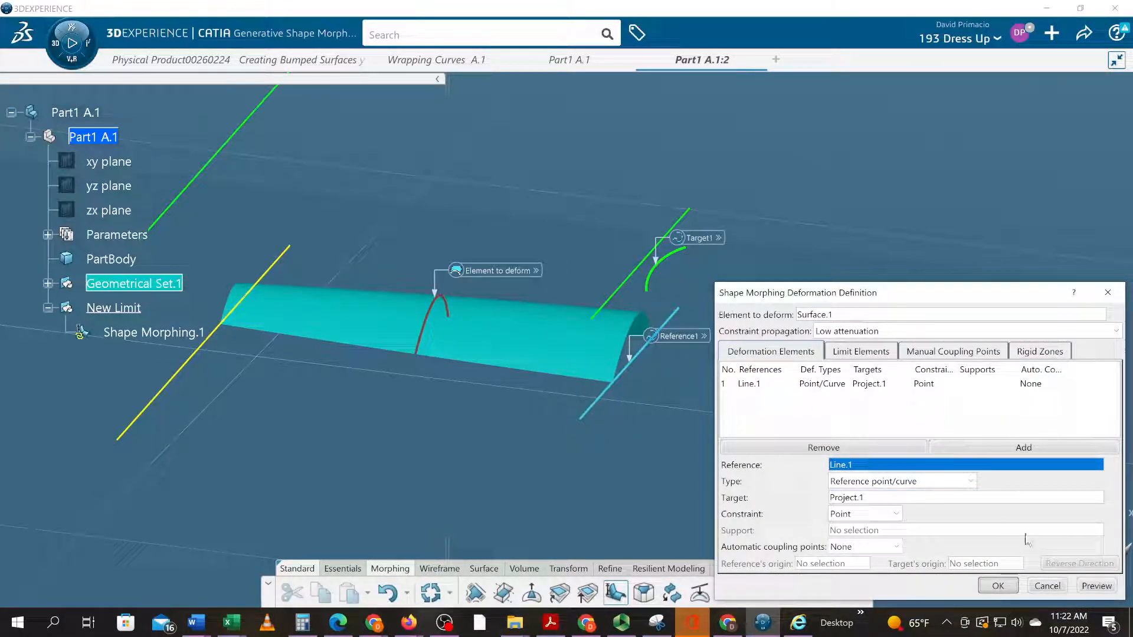
{"action": "left_click", "coordinate": [1098, 586]}
{"action": "middle_click_drag", "start_coordinate": [426, 385], "coordinate": [437, 414]}
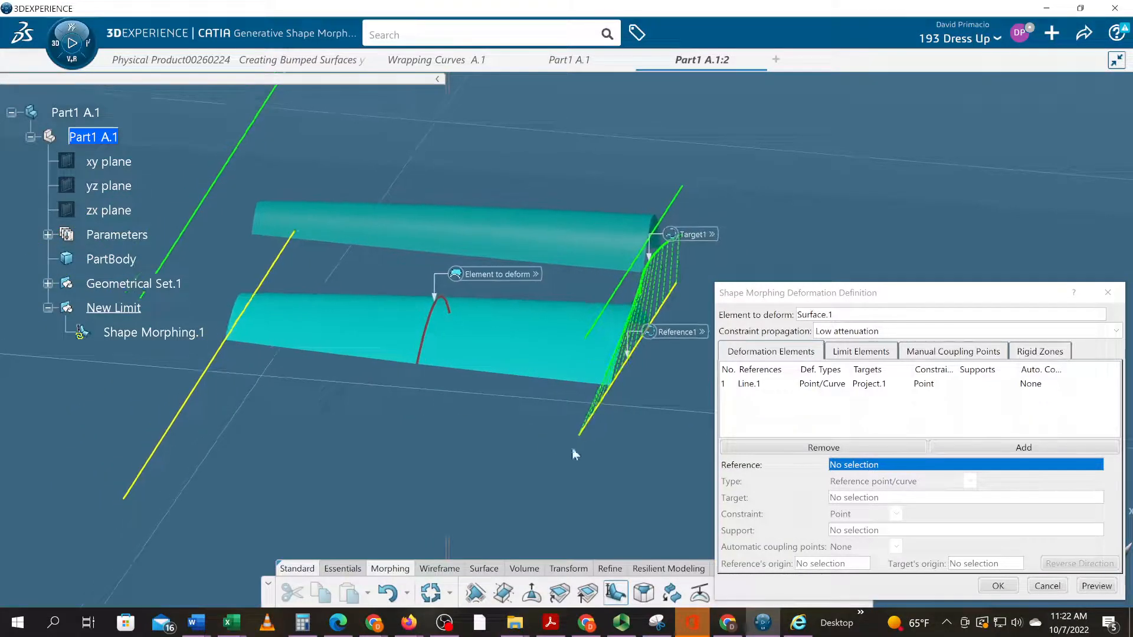
{"action": "left_click", "coordinate": [1045, 586]}
{"action": "middle_click_drag", "start_coordinate": [823, 512], "coordinate": [528, 394]}
{"action": "middle_click_drag", "start_coordinate": [415, 336], "coordinate": [543, 432]}
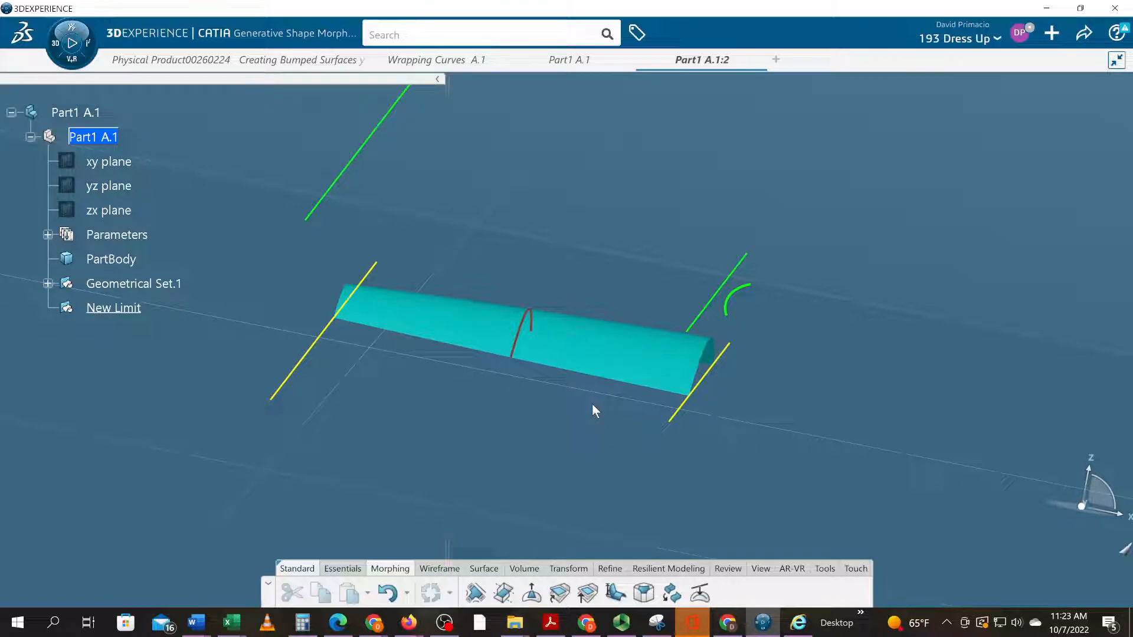
- Switch to the Word document, examine the New Limit and New Target two pictures, and return to 3DEXPERIENCE
{"action": "key", "text": "alt+Tab"}
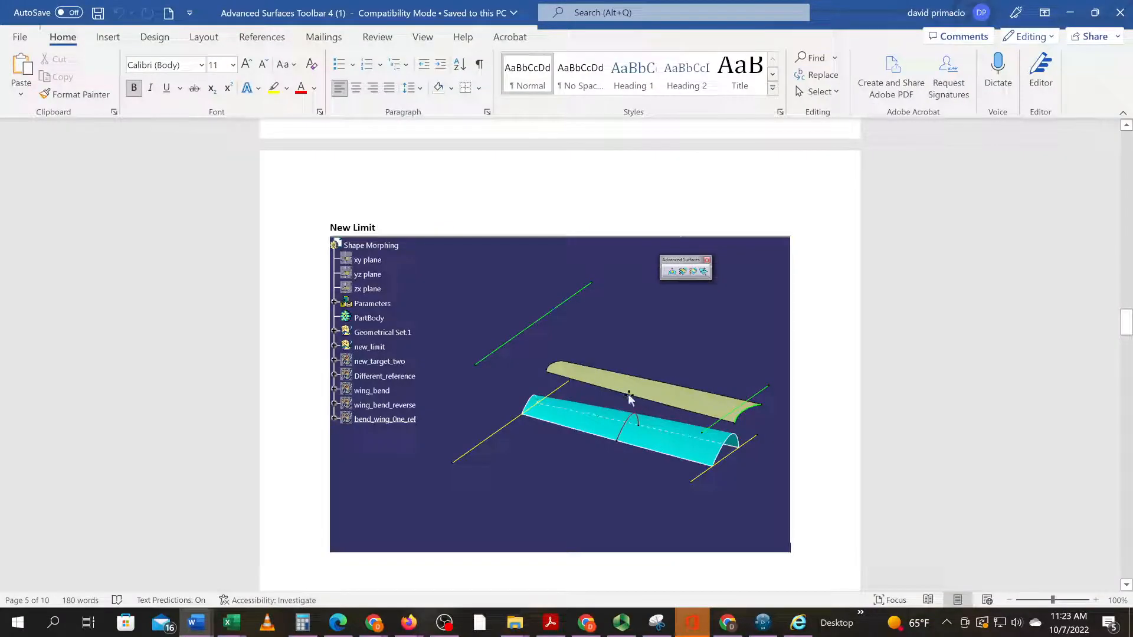
{"action": "scroll", "coordinate": [619, 390], "scroll_direction": "down", "scroll_amount": 10}
{"action": "scroll", "coordinate": [624, 402], "scroll_direction": "down", "scroll_amount": 7}
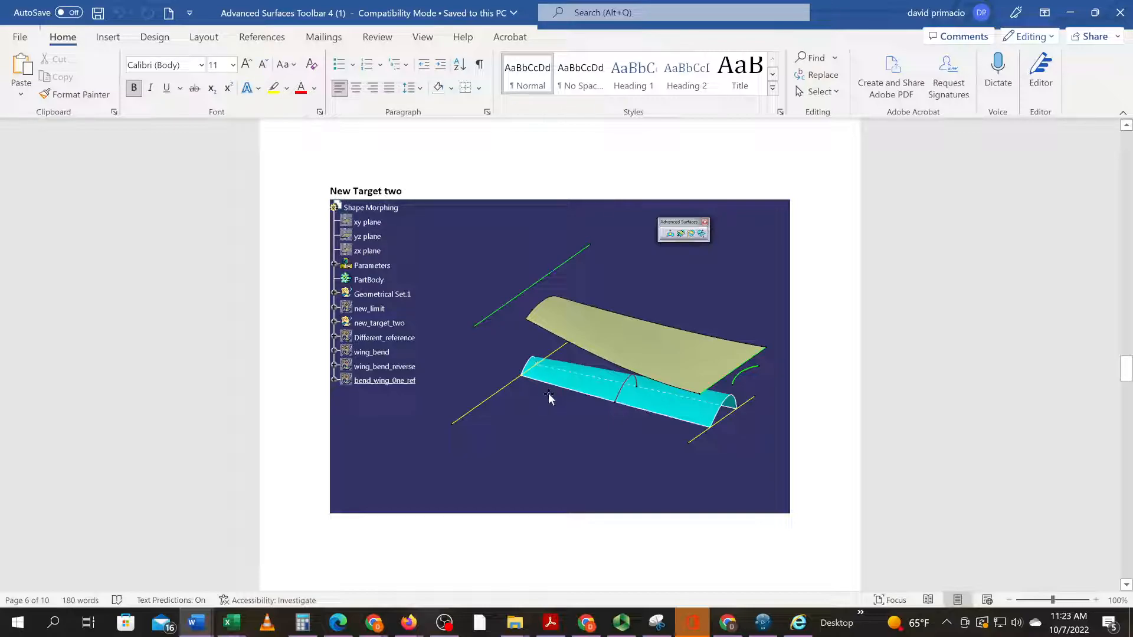
{"action": "key", "text": "alt+Tab"}
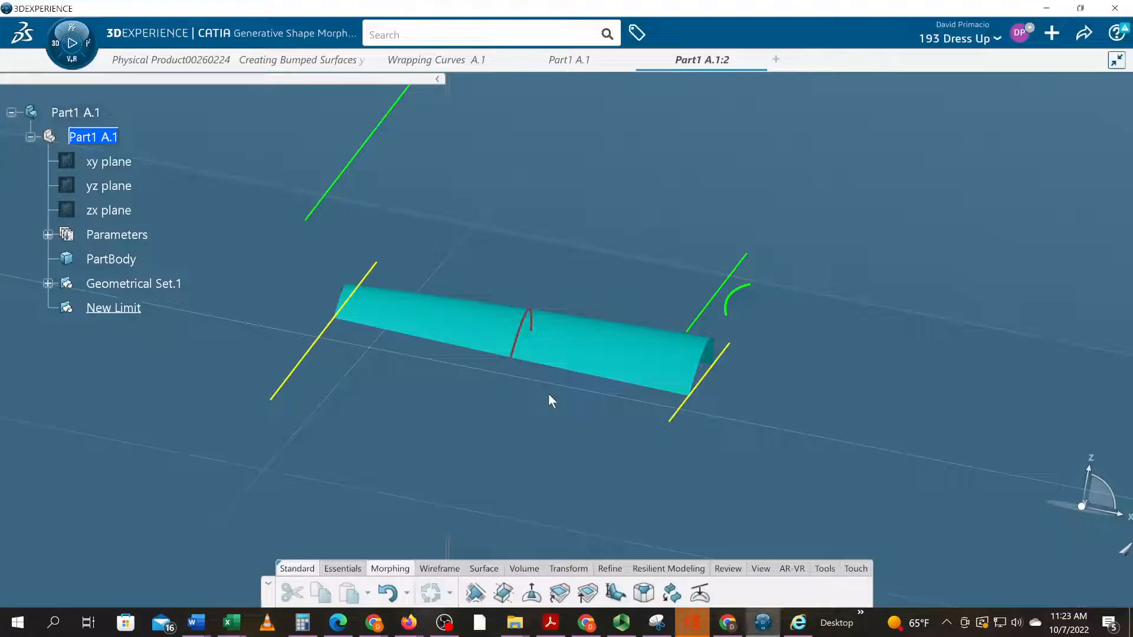
- Try a Shape Morphing of Surface.1 from its end edge Edge.2 to the target curve Project.1, and undo it
{"action": "left_click", "coordinate": [616, 592]}
{"action": "left_click", "coordinate": [617, 375]}
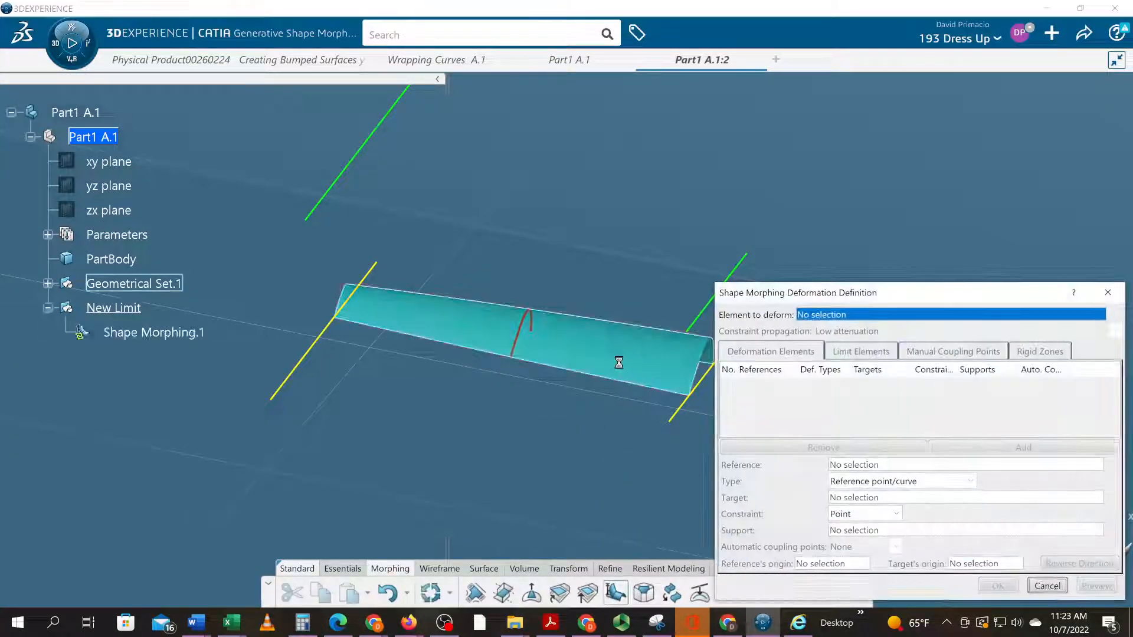
{"action": "middle_click_drag", "start_coordinate": [602, 437], "coordinate": [552, 441]}
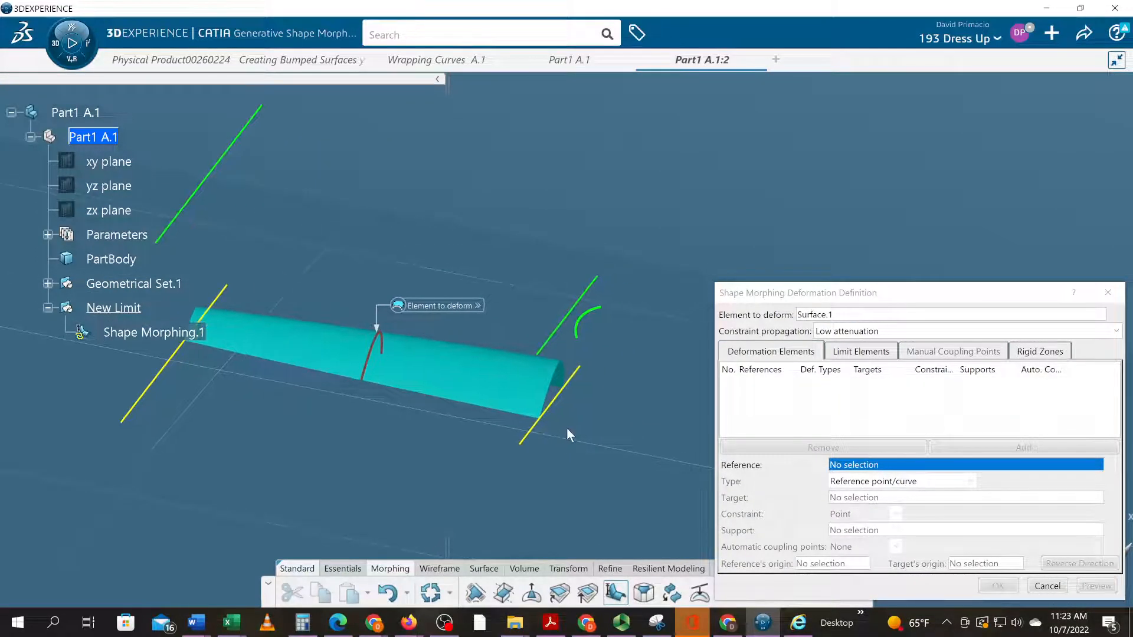
{"action": "left_click", "coordinate": [833, 497]}
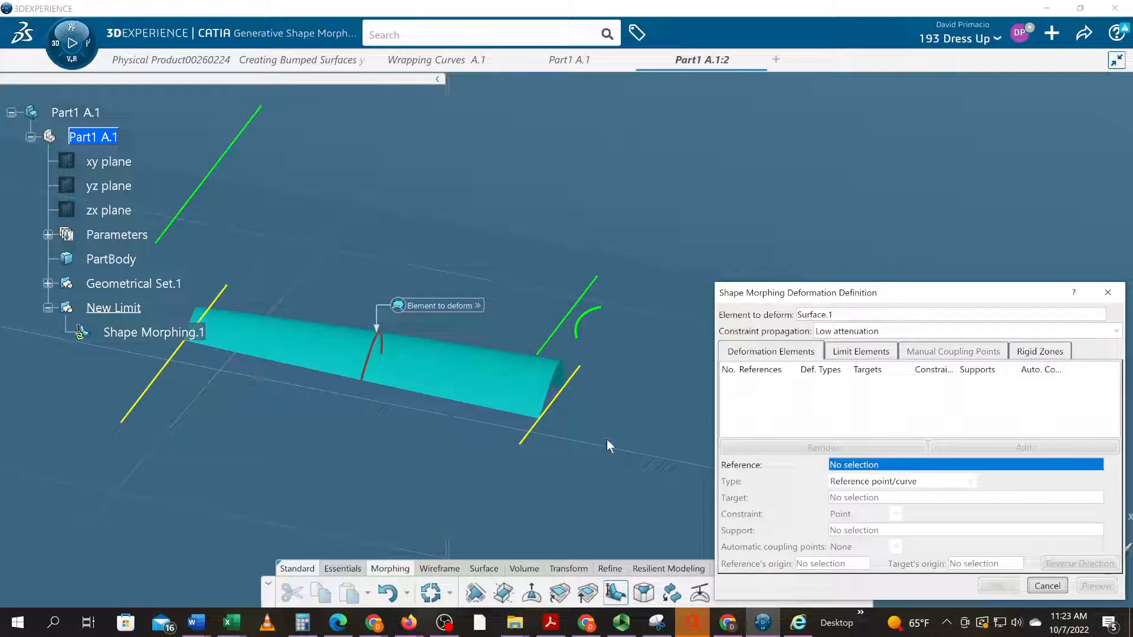
{"action": "left_click", "coordinate": [558, 396]}
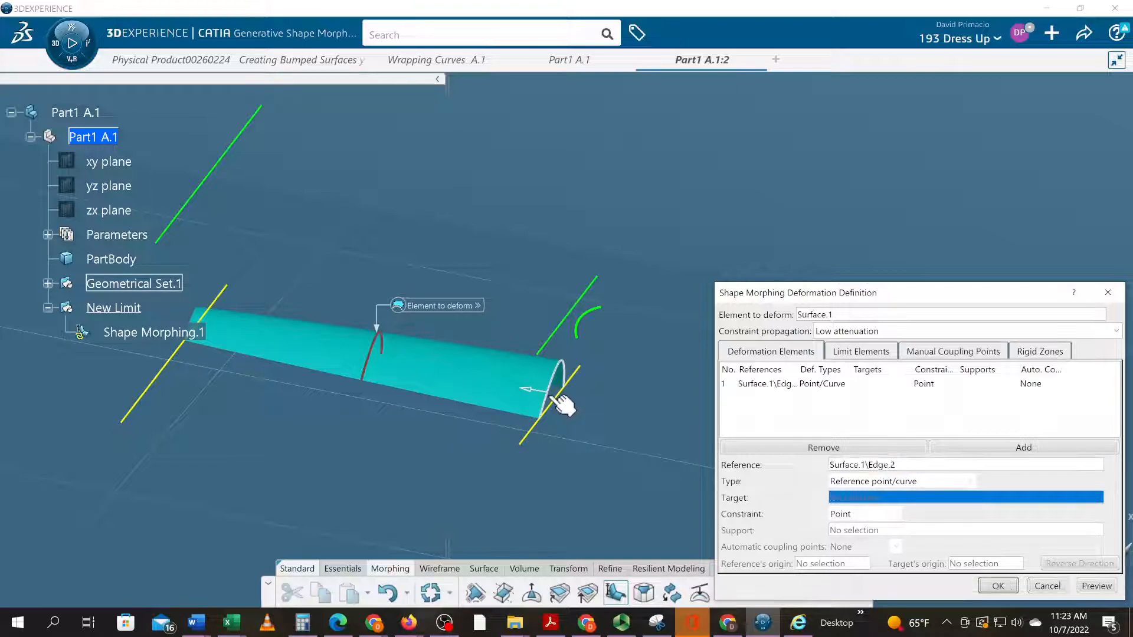
{"action": "left_click", "coordinate": [597, 309]}
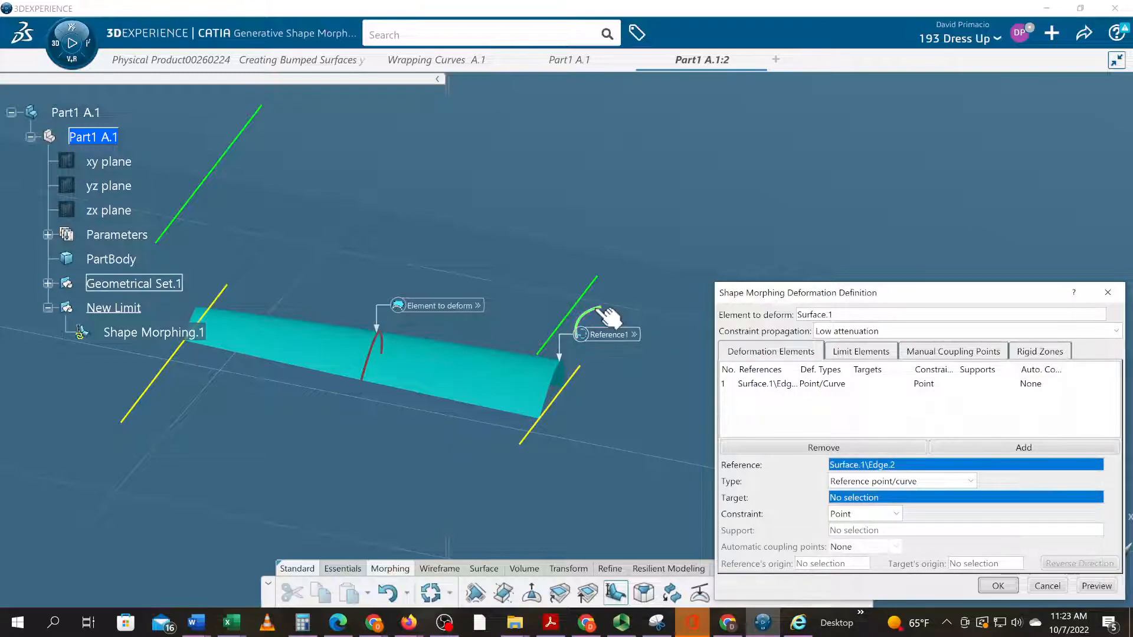
{"action": "left_click", "coordinate": [1095, 585]}
{"action": "middle_click_drag", "start_coordinate": [716, 475], "coordinate": [570, 464]}
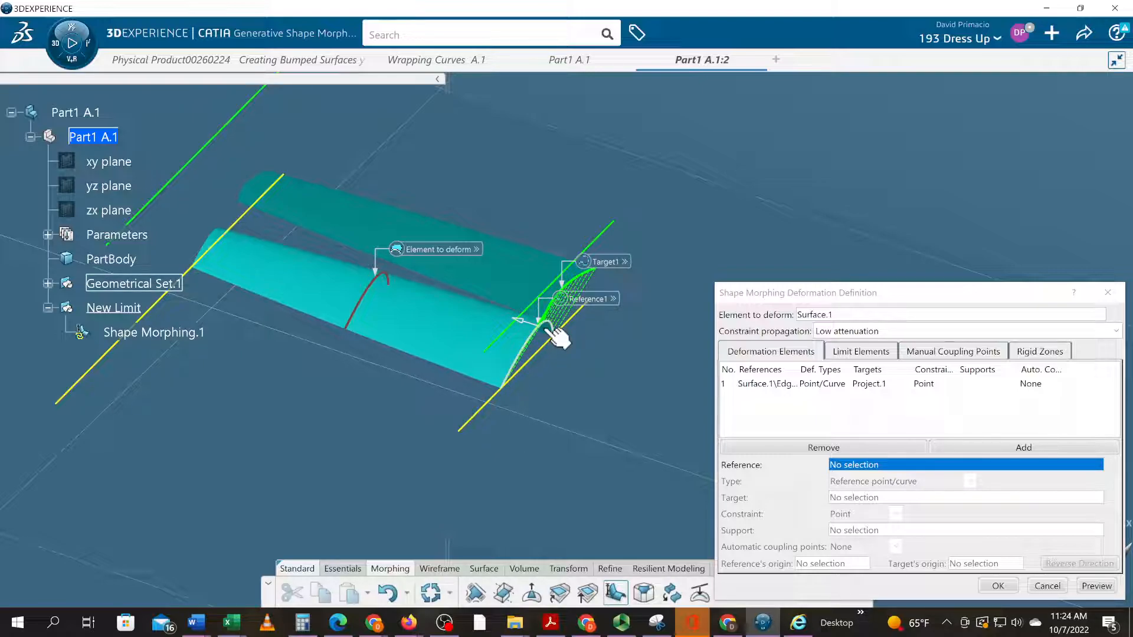
{"action": "left_click", "coordinate": [998, 586]}
{"action": "middle_click_drag", "start_coordinate": [661, 485], "coordinate": [678, 497]}
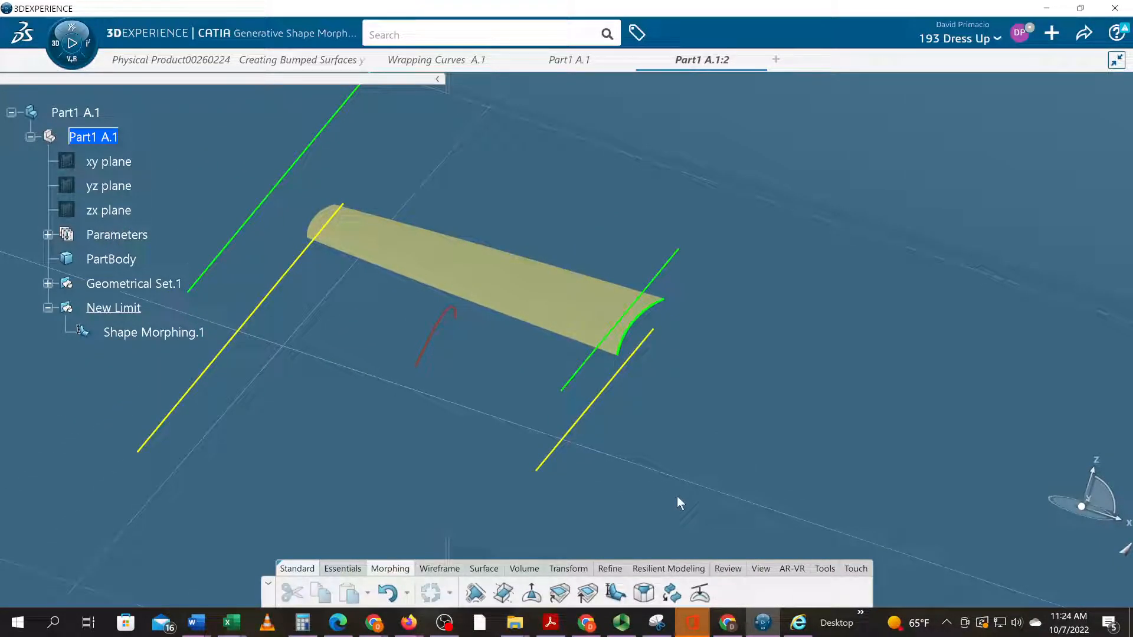
{"action": "key", "text": "ctrl+z"}
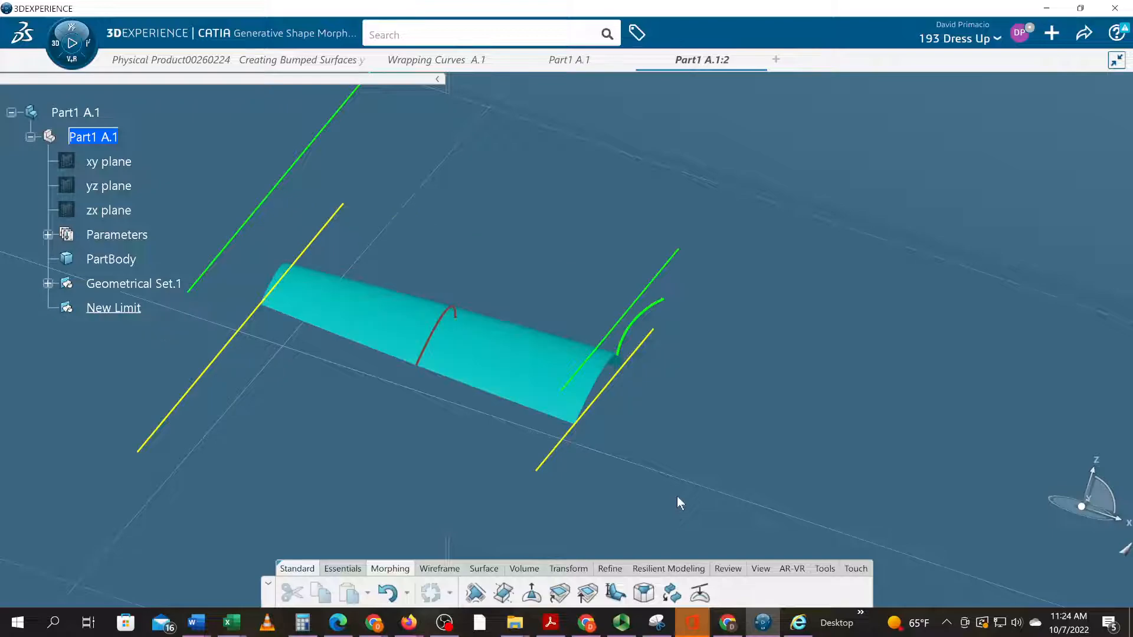
- Repeat the Shape Morphing of Surface.1 with Edge.2 as the reference and Project.1 as the target, and undo it again
{"action": "left_click", "coordinate": [615, 592]}
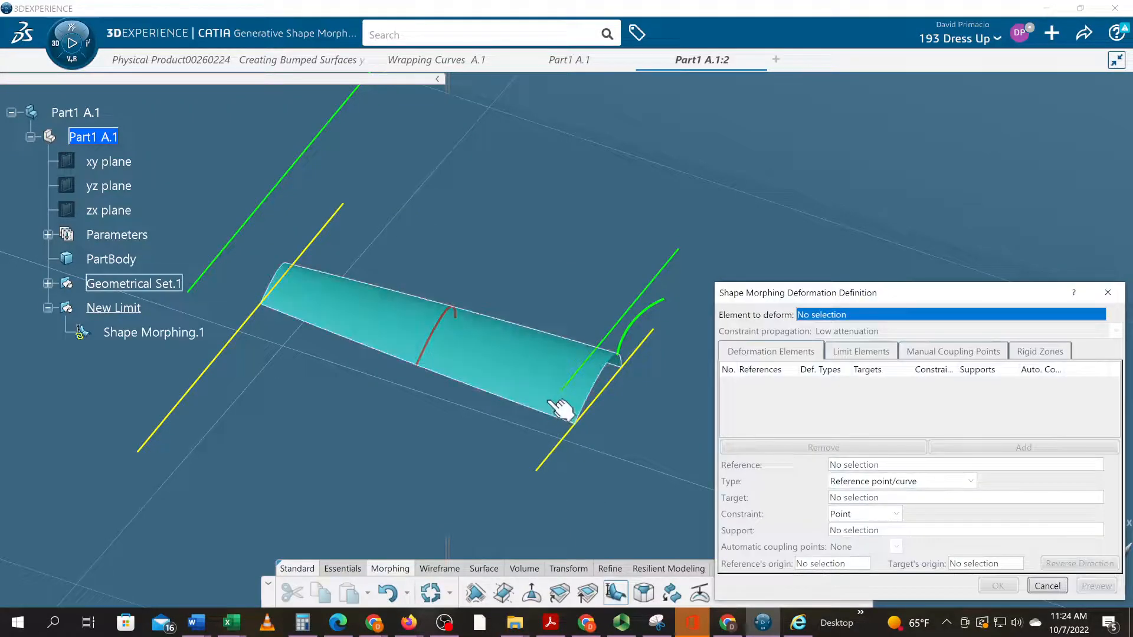
{"action": "left_click", "coordinate": [557, 418]}
{"action": "left_click", "coordinate": [598, 400]}
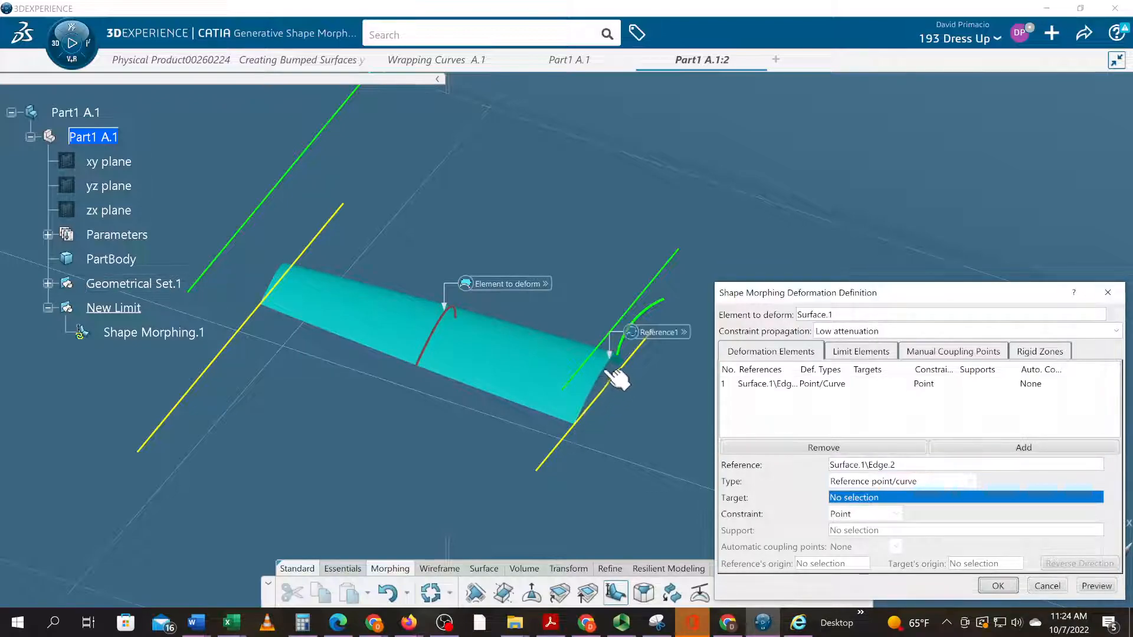
{"action": "left_click", "coordinate": [652, 308]}
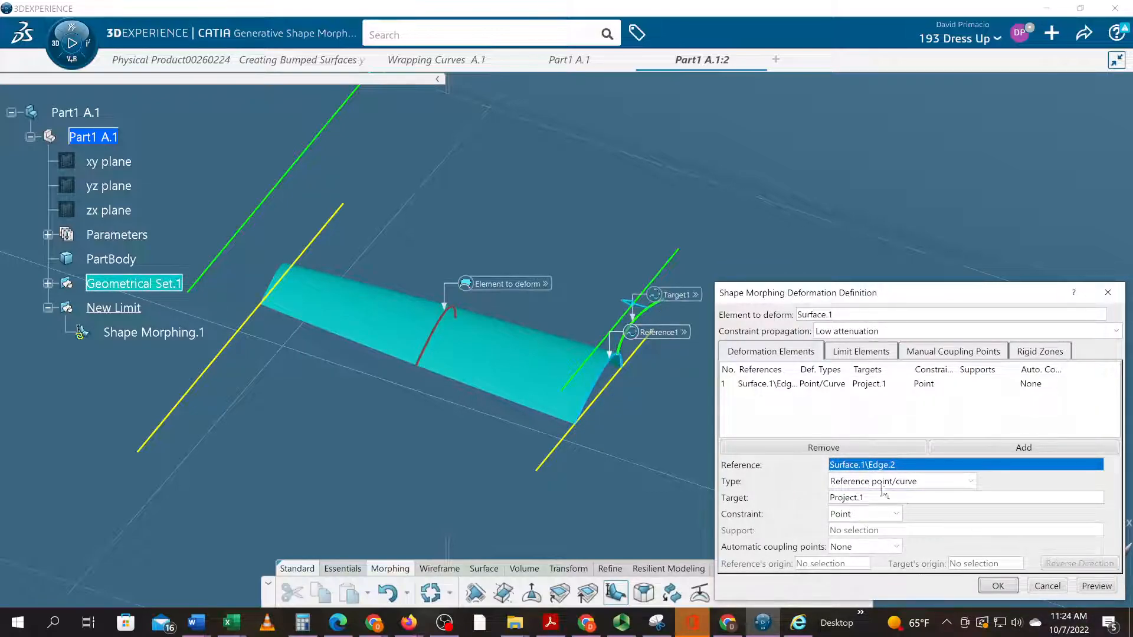
{"action": "left_click", "coordinate": [1096, 586]}
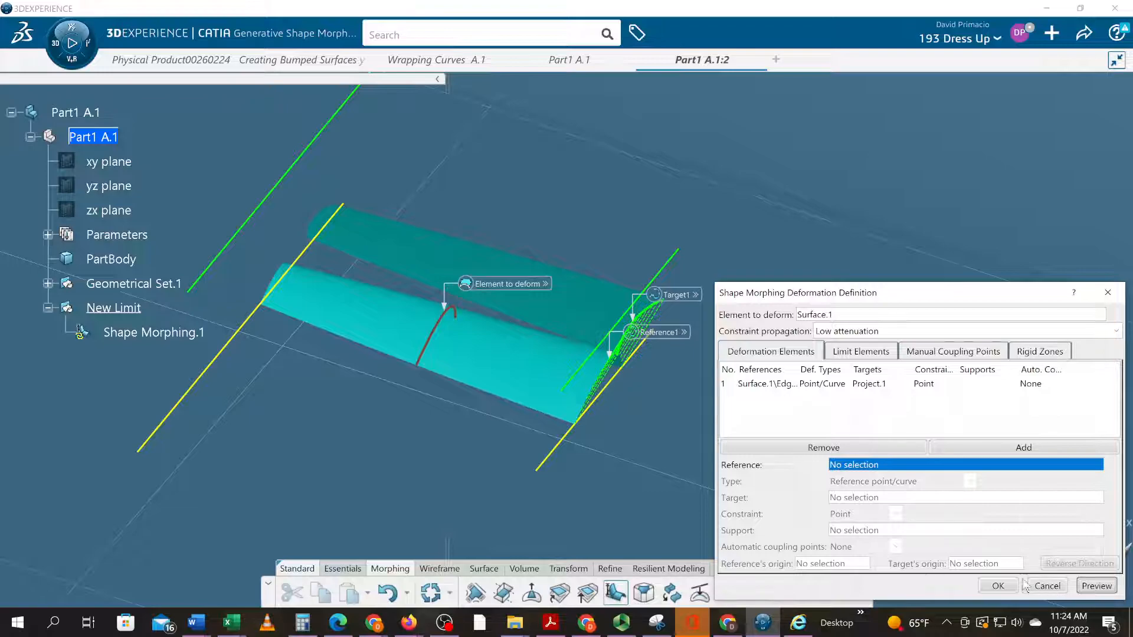
{"action": "left_click", "coordinate": [1010, 586]}
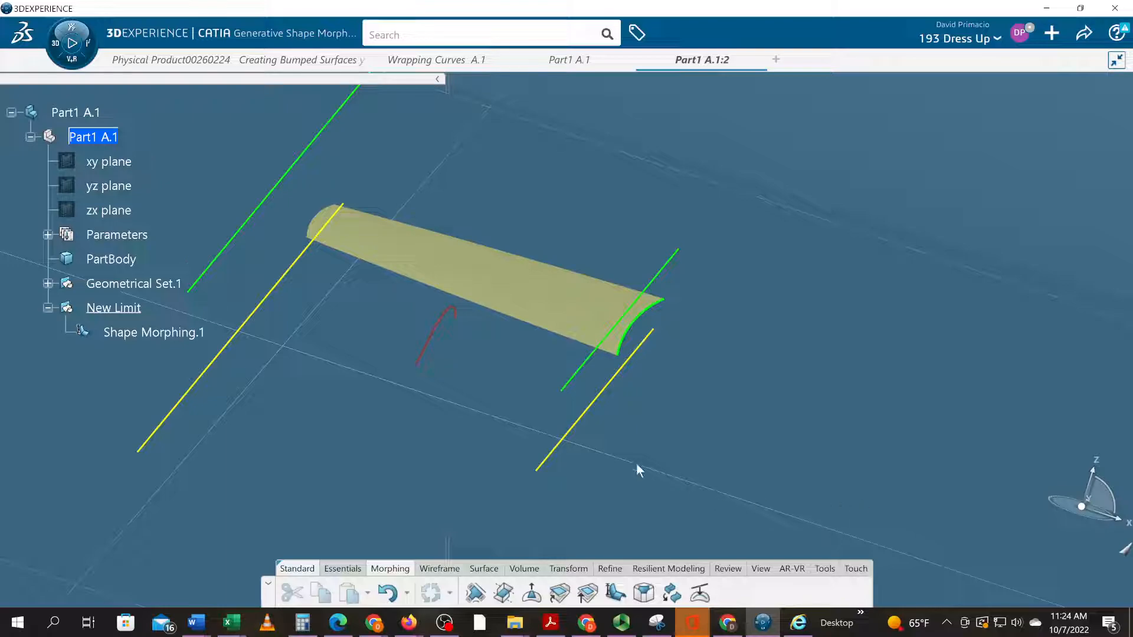
{"action": "middle_click_drag", "start_coordinate": [613, 459], "coordinate": [604, 451]}
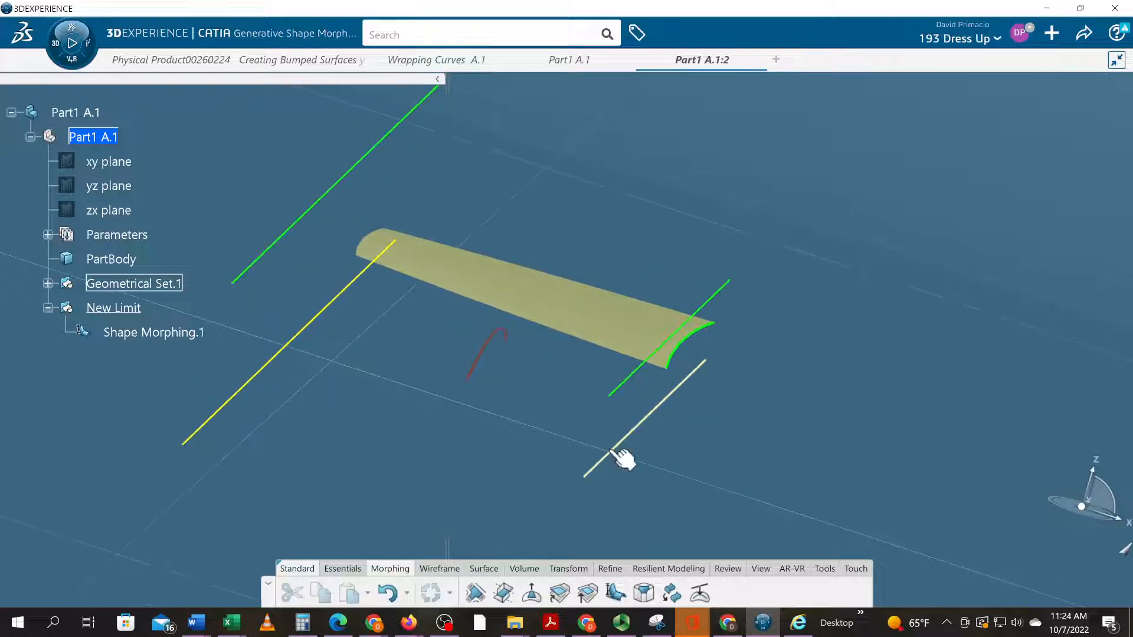
{"action": "left_click", "coordinate": [612, 452]}
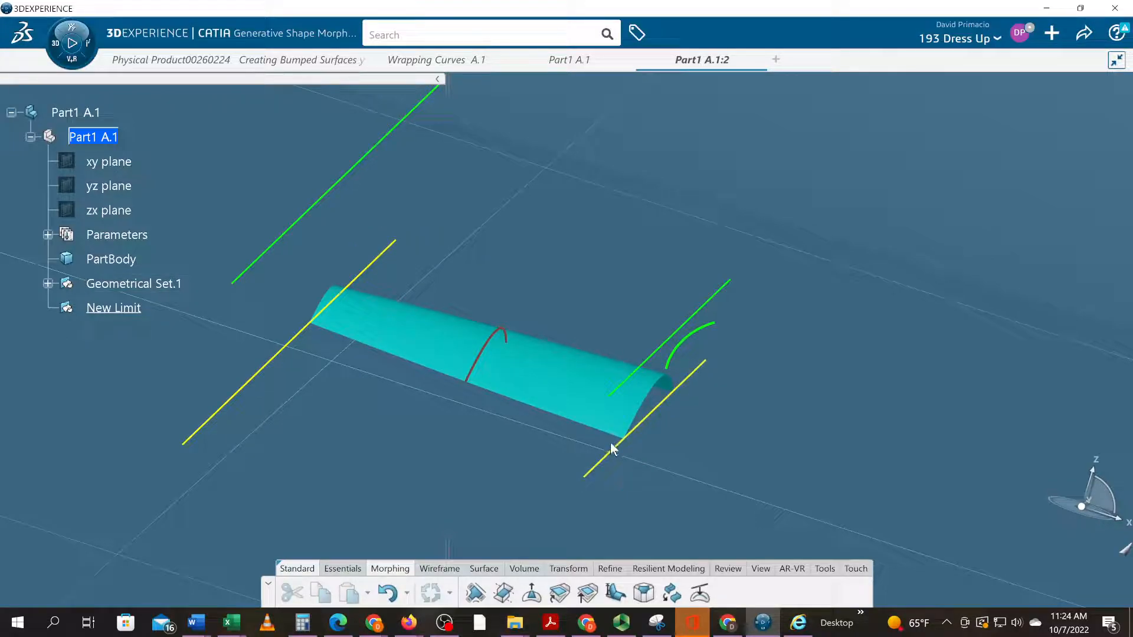
- Create the New Limit surface by Shape Morphing Surface.1, with its Edge.2 as the reference and Project.1 as the target
{"action": "left_click", "coordinate": [616, 593]}
{"action": "left_click", "coordinate": [593, 407]}
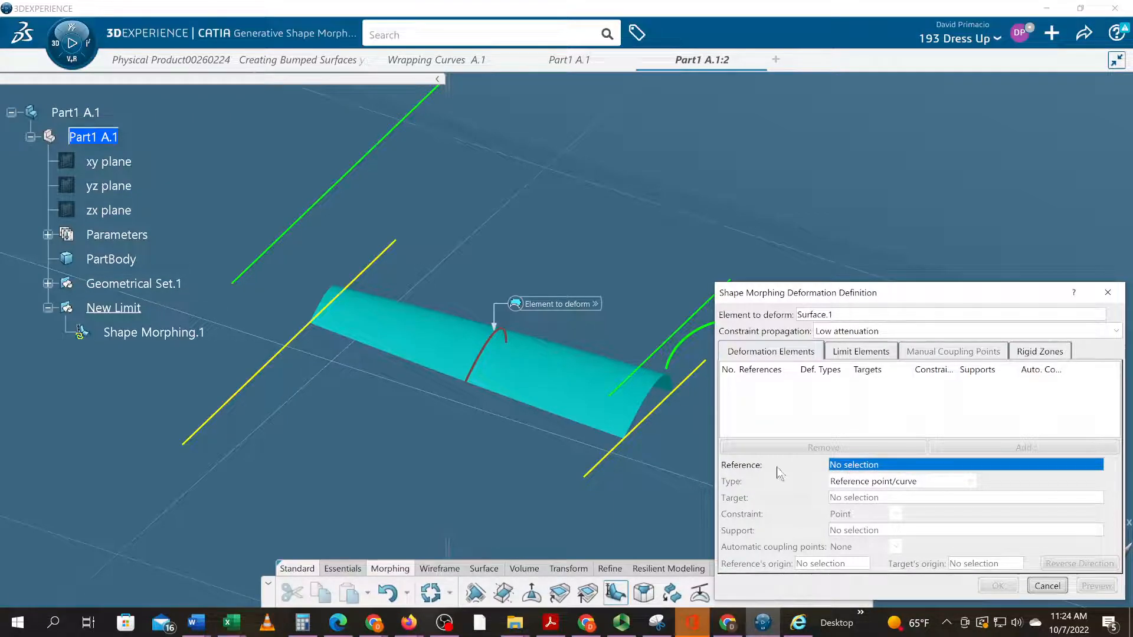
{"action": "left_click", "coordinate": [651, 396]}
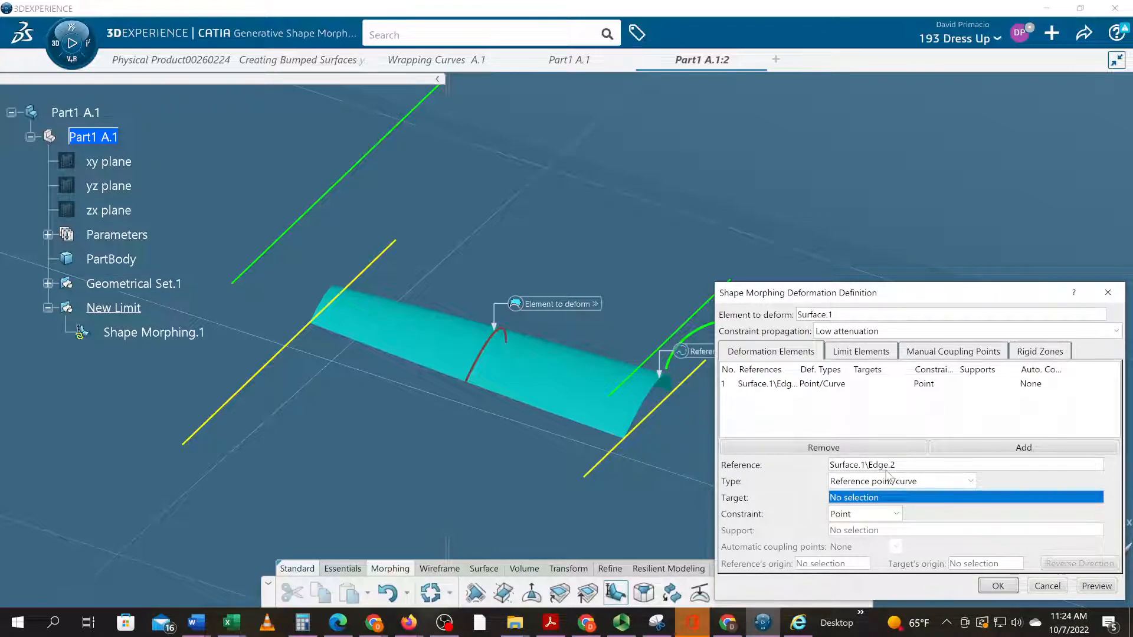
{"action": "left_click", "coordinate": [704, 364]}
{"action": "middle_click_drag", "start_coordinate": [636, 496], "coordinate": [522, 528]}
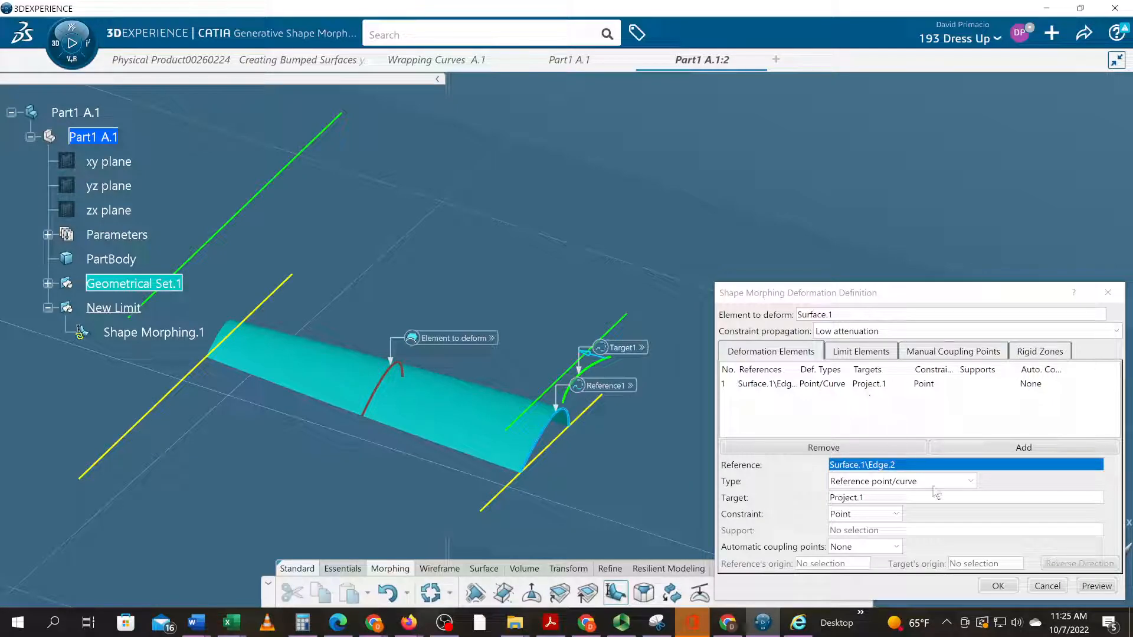
{"action": "left_click", "coordinate": [1006, 584]}
{"action": "middle_click_drag", "start_coordinate": [730, 487], "coordinate": [862, 452]}
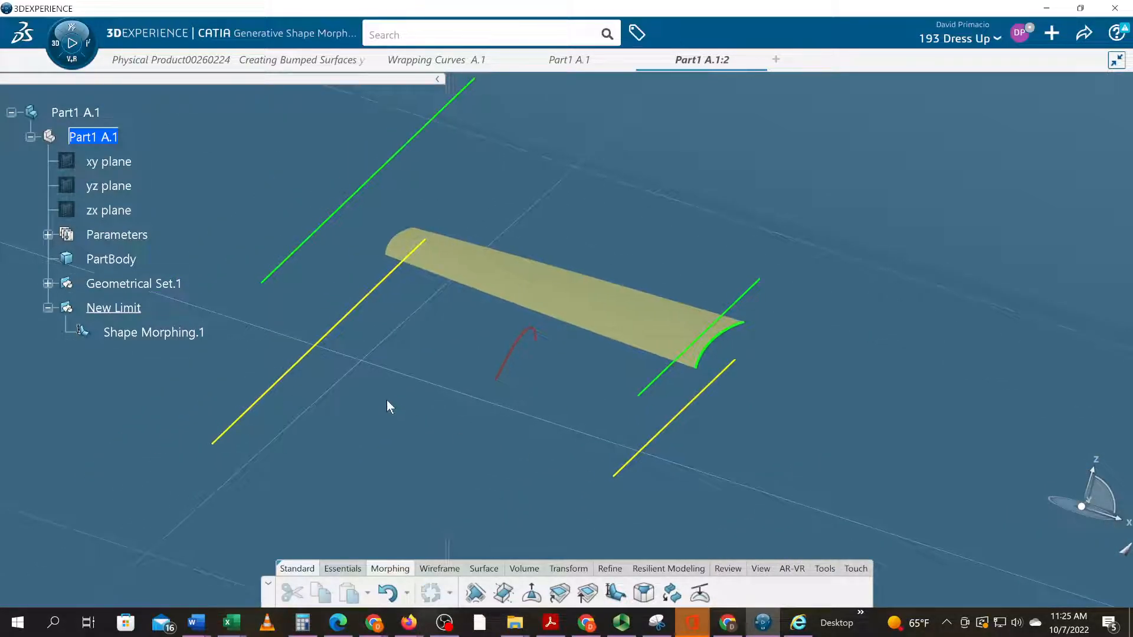
- Hide the New Limit geometrical set and show Surface.1 of Geometrical Set.1 again
{"action": "right_click", "coordinate": [135, 308]}
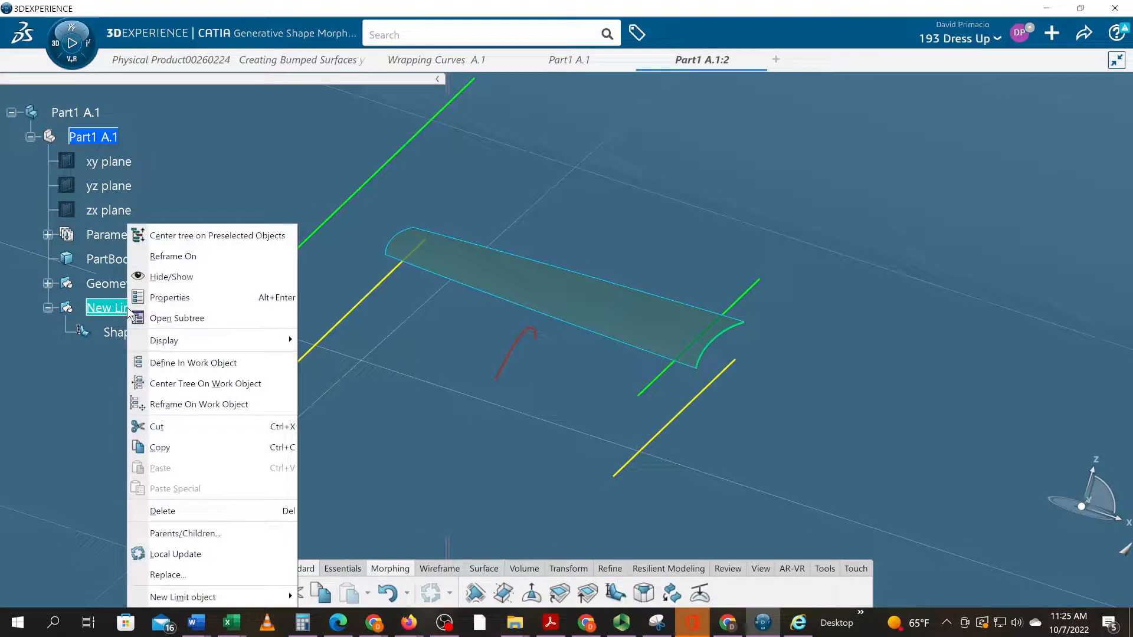
{"action": "left_click", "coordinate": [158, 276]}
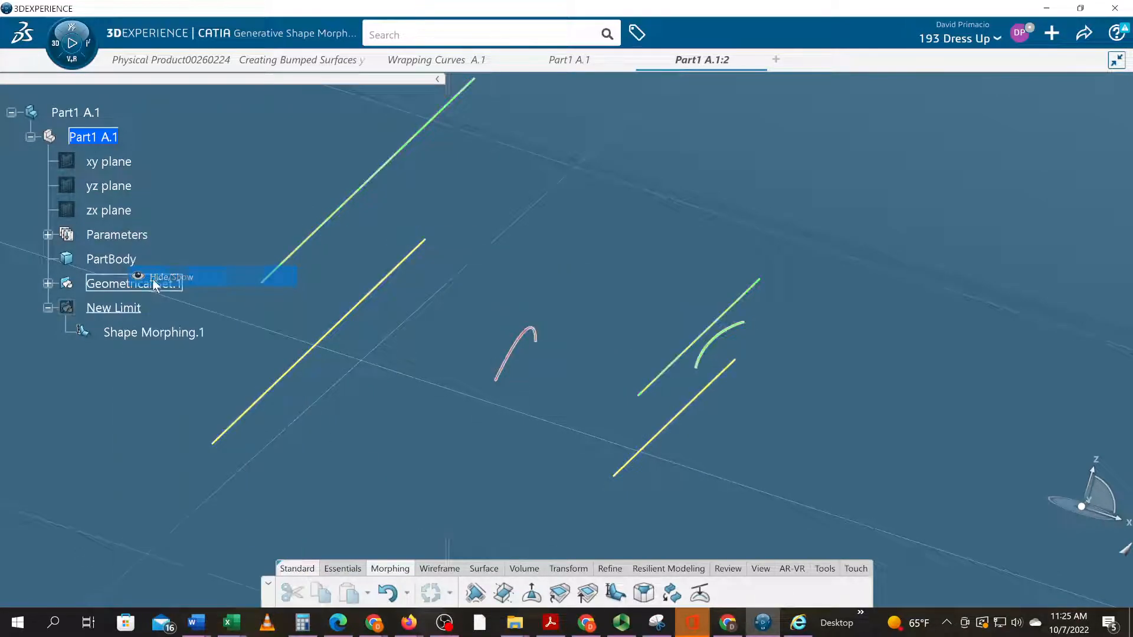
{"action": "left_click", "coordinate": [48, 283]}
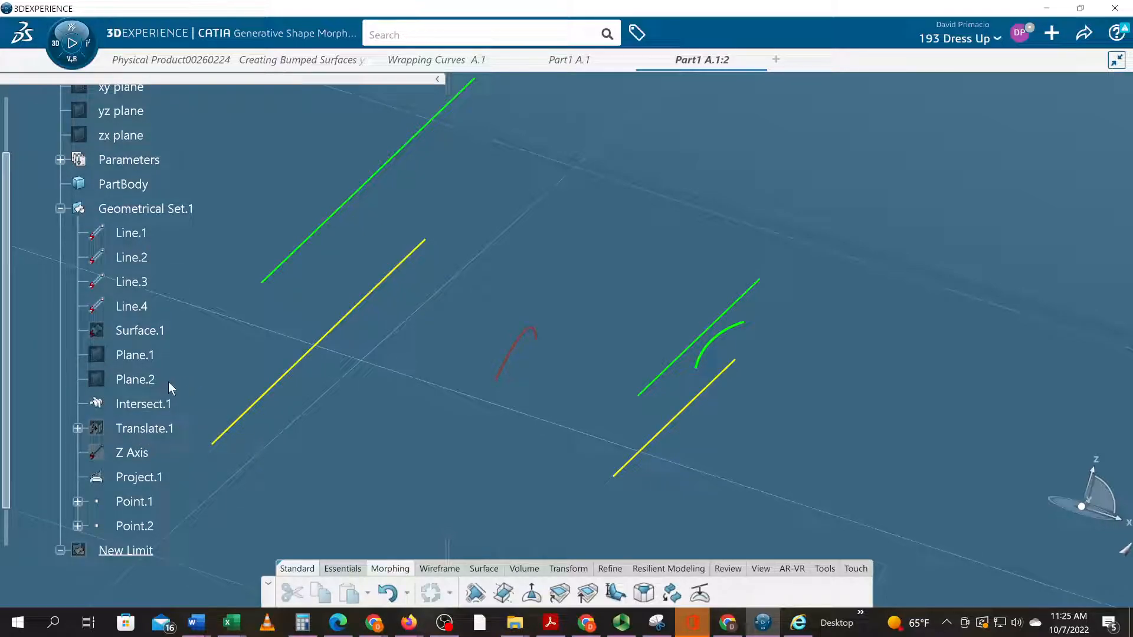
{"action": "right_click", "coordinate": [157, 331]}
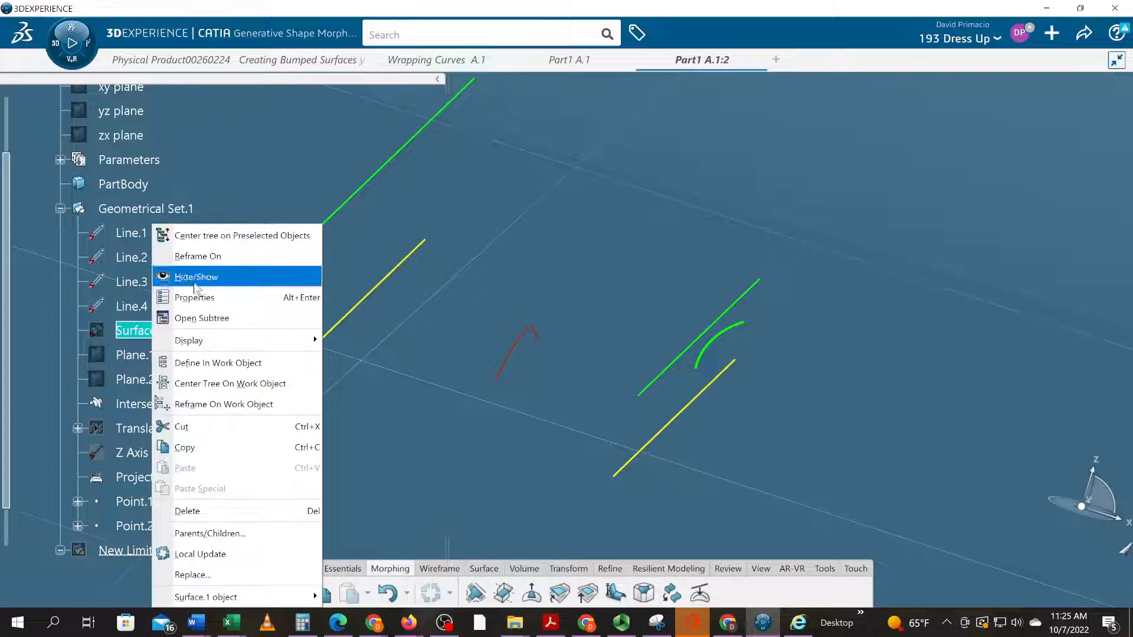
{"action": "left_click", "coordinate": [190, 277]}
{"action": "middle_click_drag", "start_coordinate": [391, 472], "coordinate": [394, 495]}
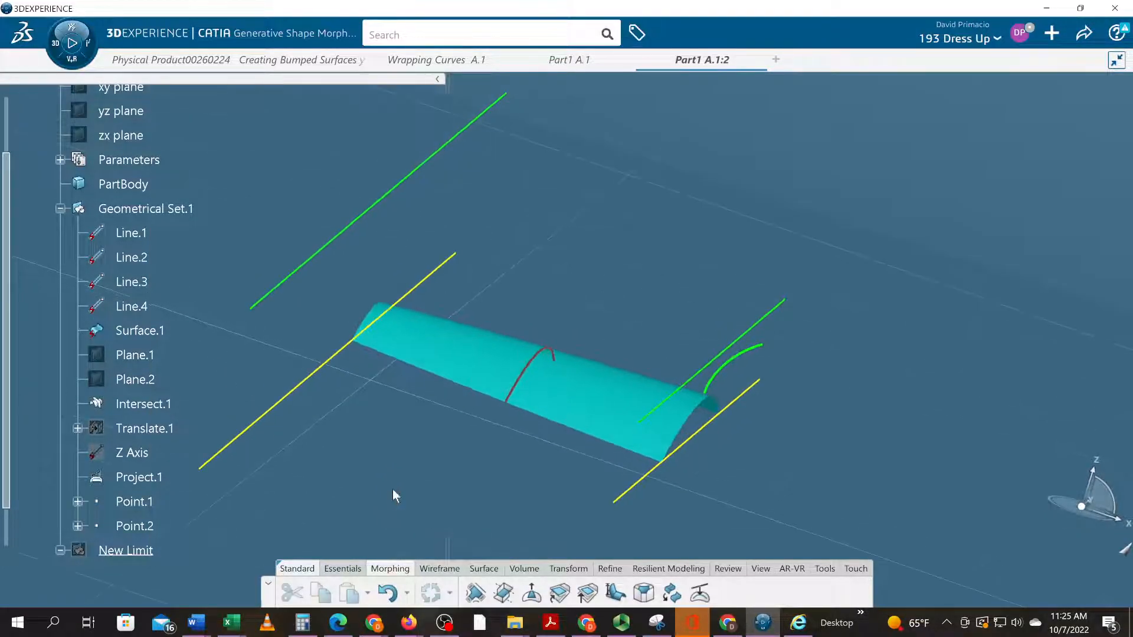
- Switch to the Word document and examine the New Target two picture
{"action": "key", "text": "alt+Tab"}
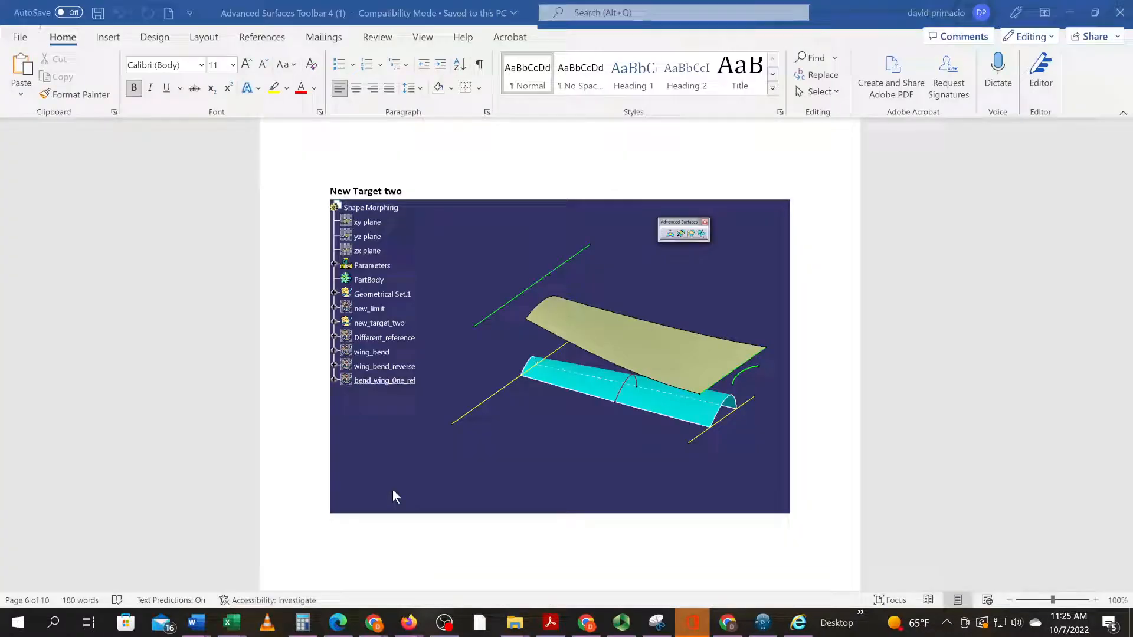
{"action": "scroll", "coordinate": [559, 354], "scroll_direction": "down", "scroll_amount": 3}
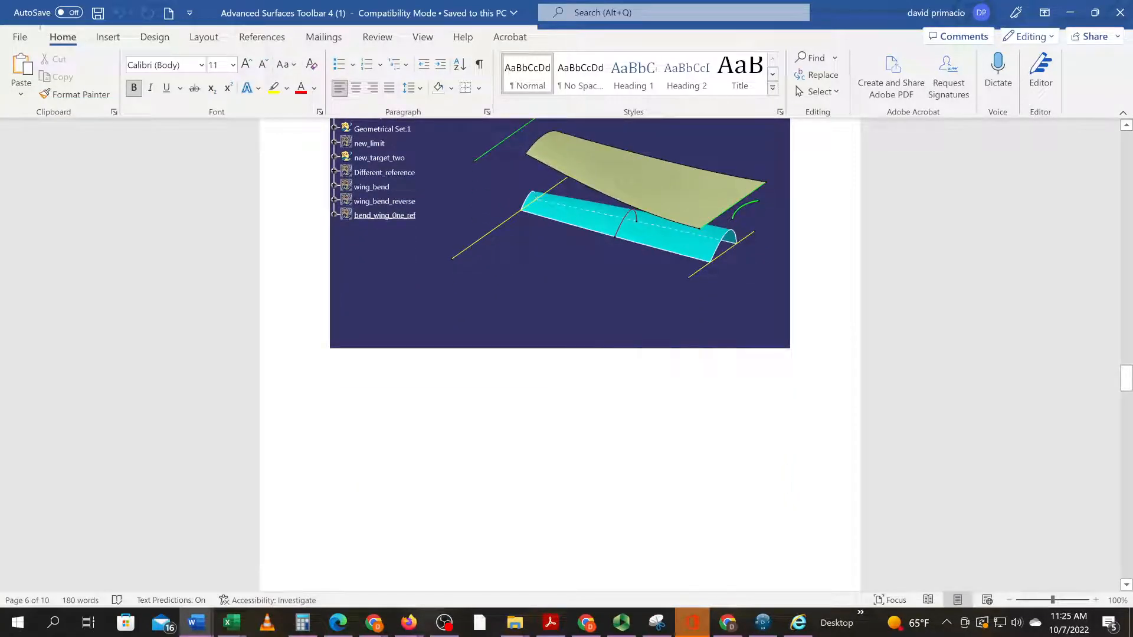
{"action": "scroll", "coordinate": [560, 295], "scroll_direction": "up", "scroll_amount": 2}
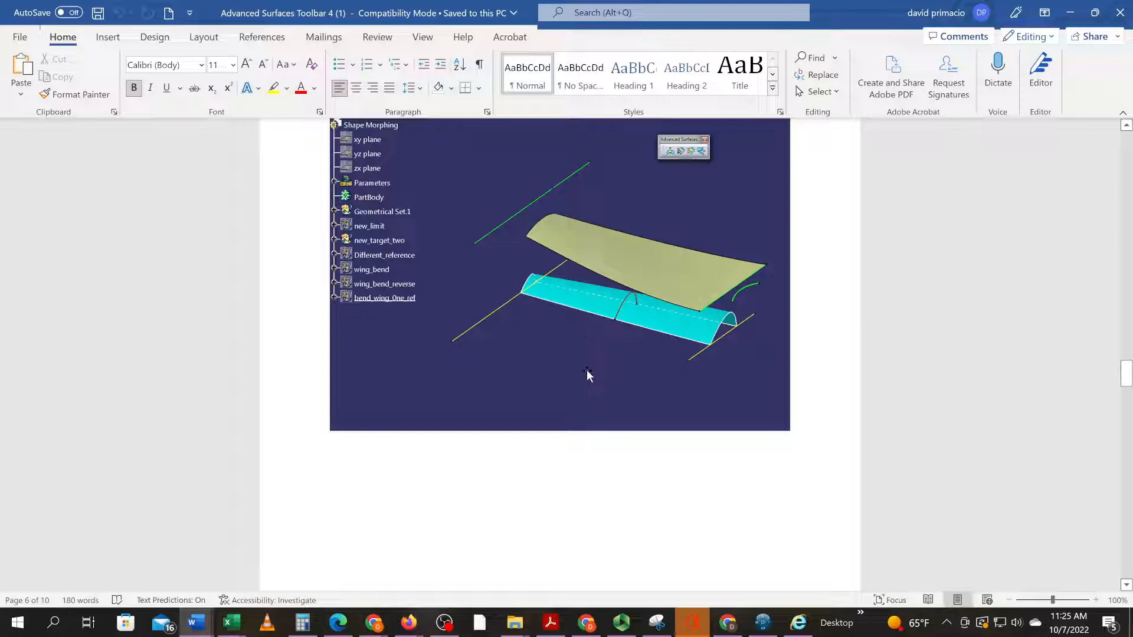
- Switch back to CATIA and insert a new geometrical set in Part1 A.1
{"action": "key", "text": "alt+Tab"}
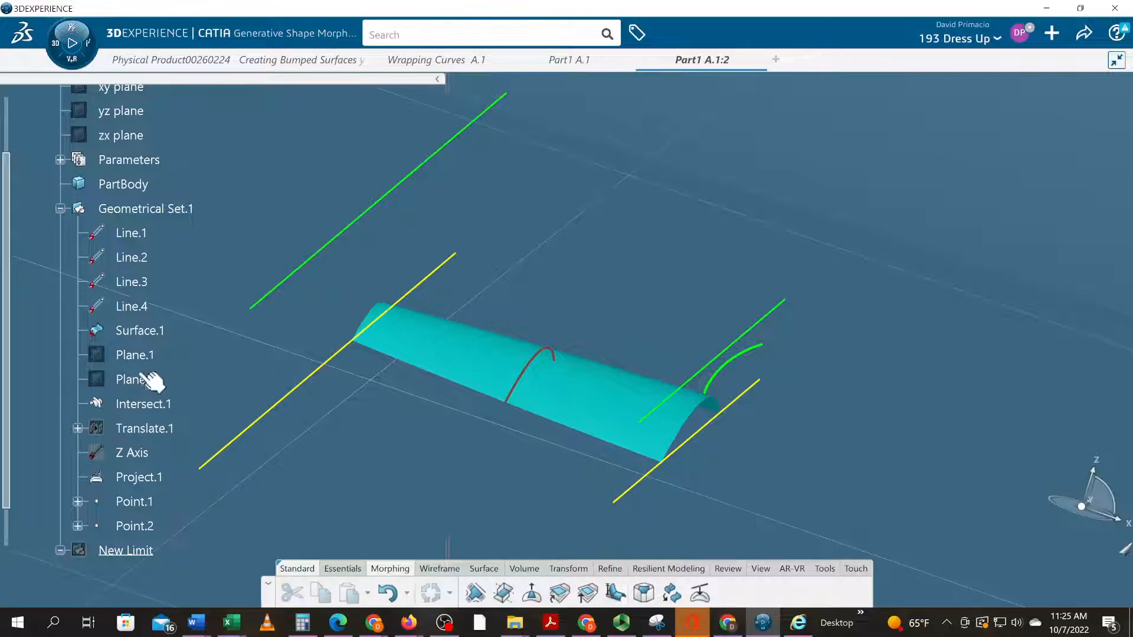
{"action": "scroll", "coordinate": [108, 305], "scroll_direction": "up", "scroll_amount": 3}
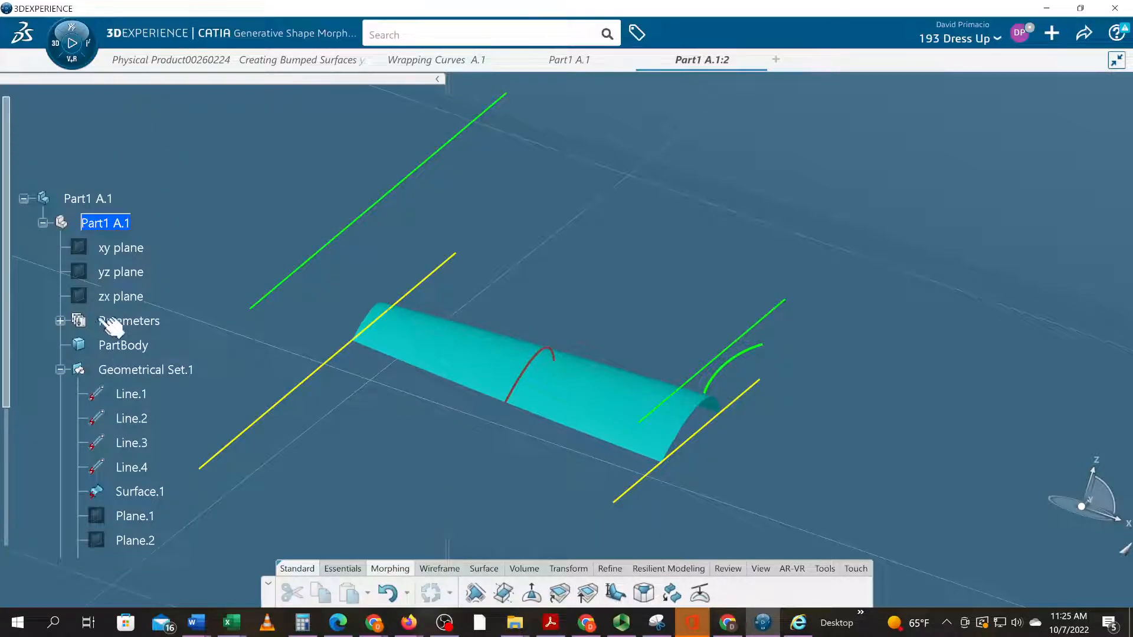
{"action": "left_click", "coordinate": [50, 370]}
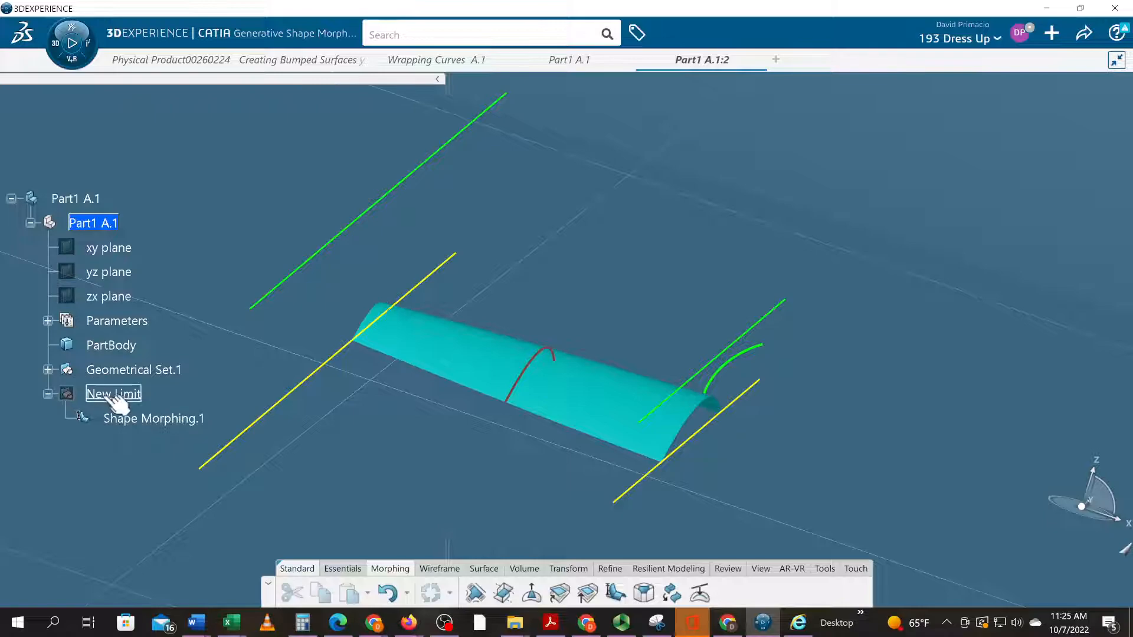
{"action": "left_click", "coordinate": [114, 223]}
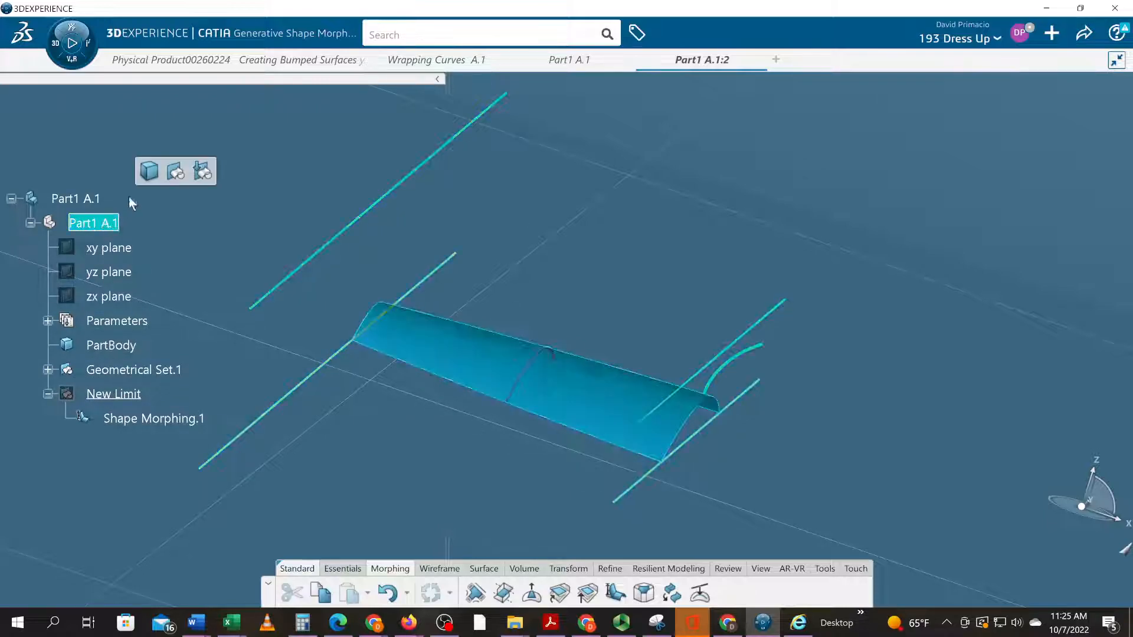
{"action": "left_click", "coordinate": [174, 170]}
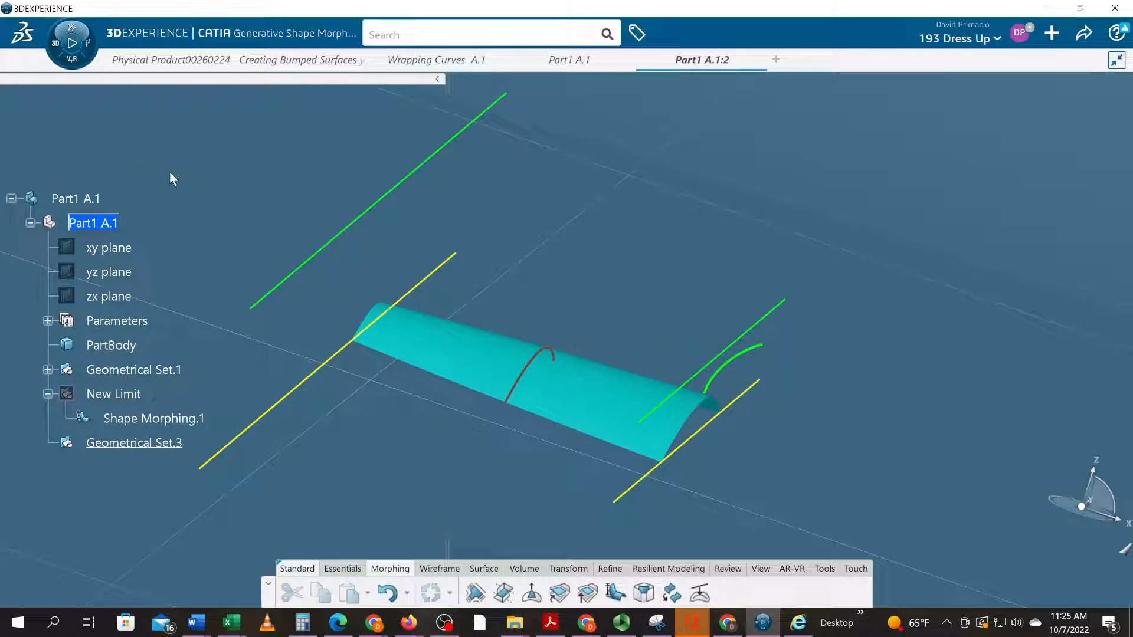
- Rename the new geometrical set as New Target two, copying the heading from the Word document
{"action": "key", "text": "alt+Tab"}
{"action": "scroll", "coordinate": [170, 173], "scroll_direction": "up", "scroll_amount": 4}
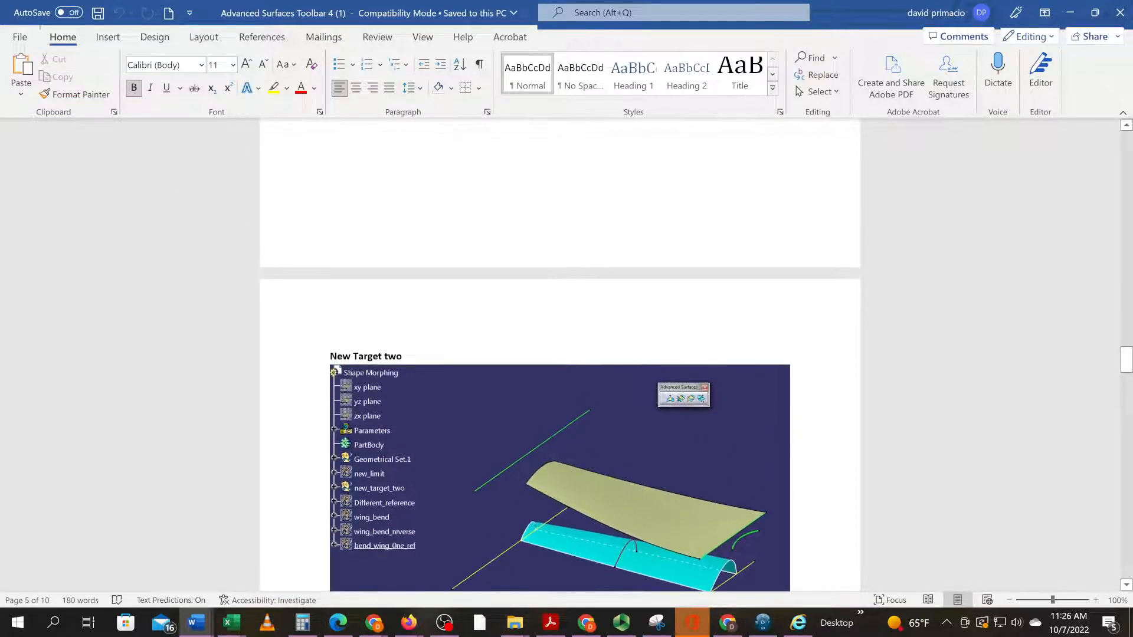
{"action": "left_click_drag", "start_coordinate": [400, 355], "coordinate": [331, 358]}
{"action": "key", "text": "ctrl+c"}
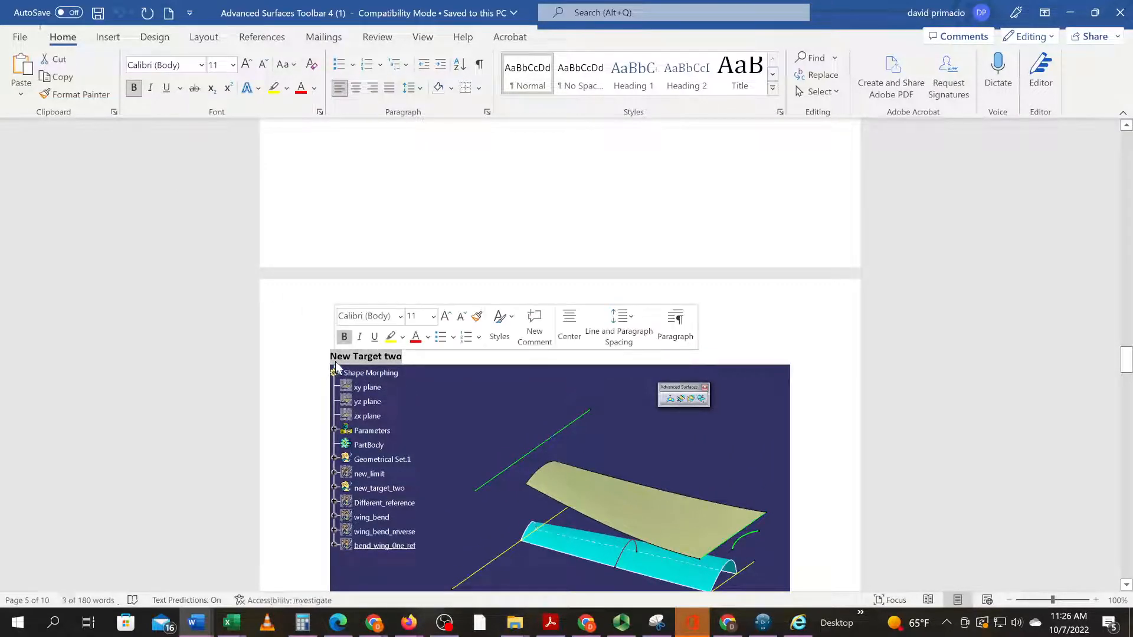
{"action": "key", "text": "alt+Tab"}
{"action": "right_click", "coordinate": [158, 443]}
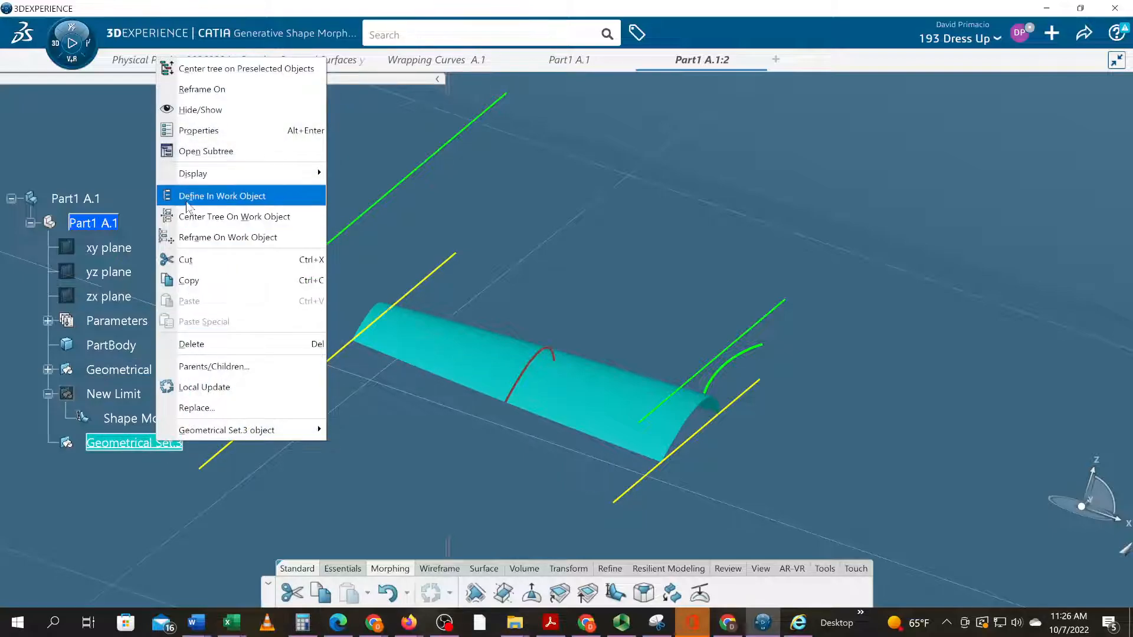
{"action": "left_click", "coordinate": [195, 136]}
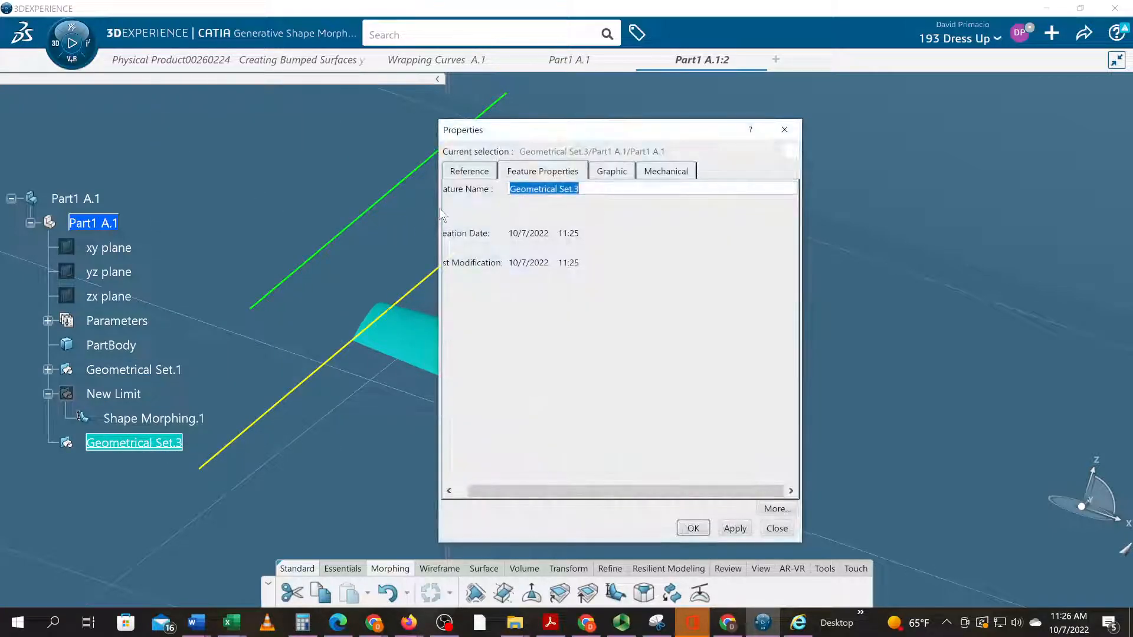
{"action": "key", "text": "ctrl+v"}
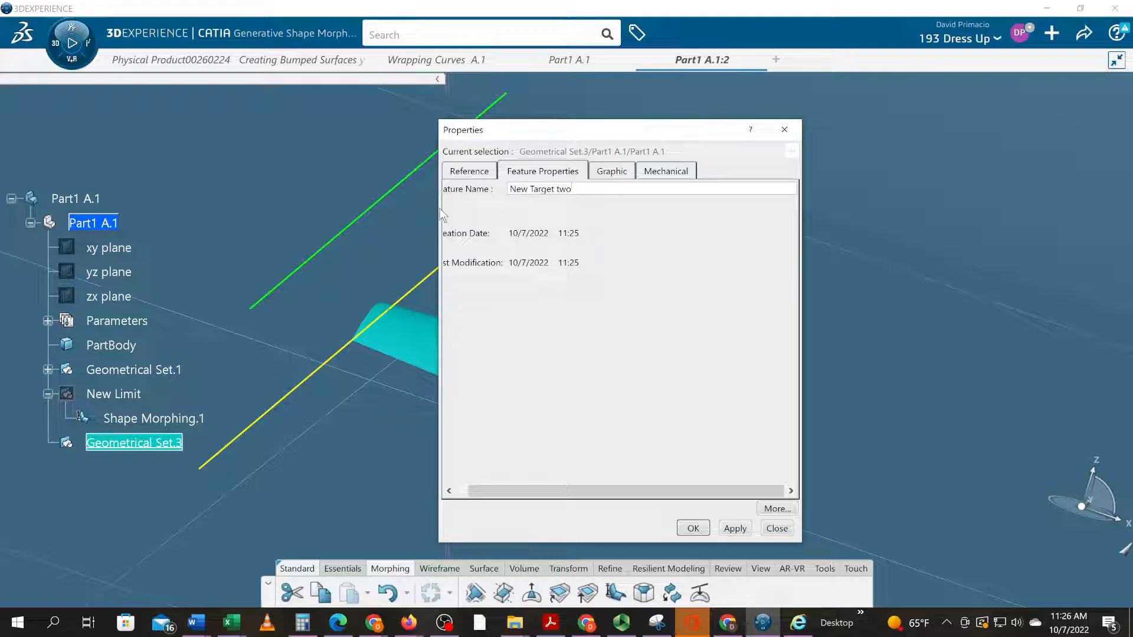
{"action": "key", "text": "Return"}
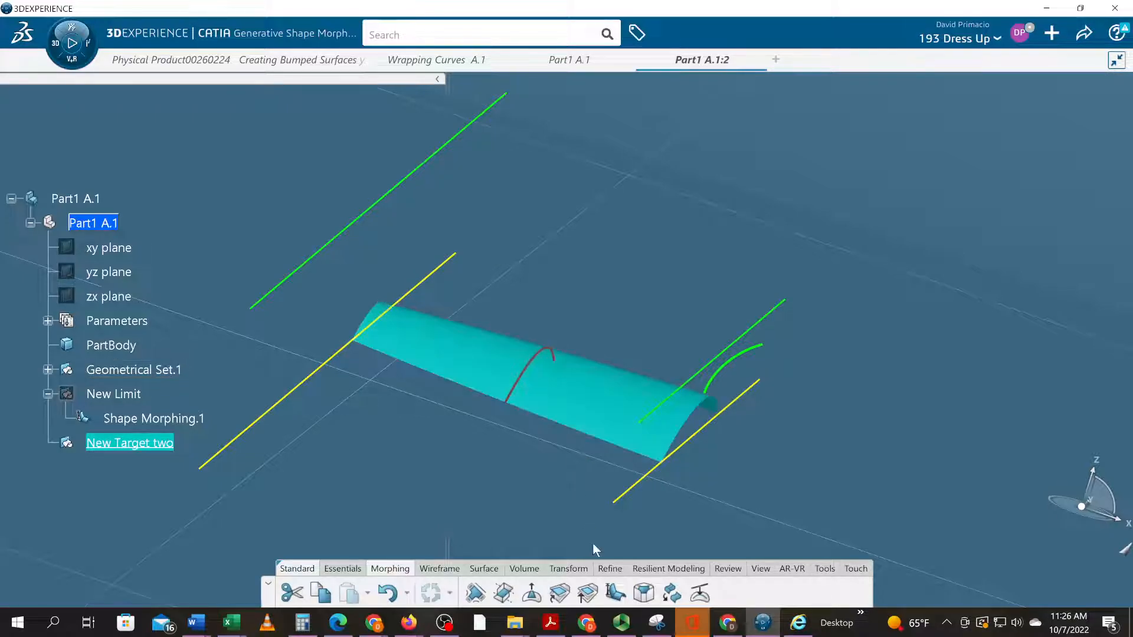
- Define a Shape Morphing of Surface.1 with Edge.3 as the reference and Line.2 as the target, and preview it
{"action": "left_click", "coordinate": [616, 592]}
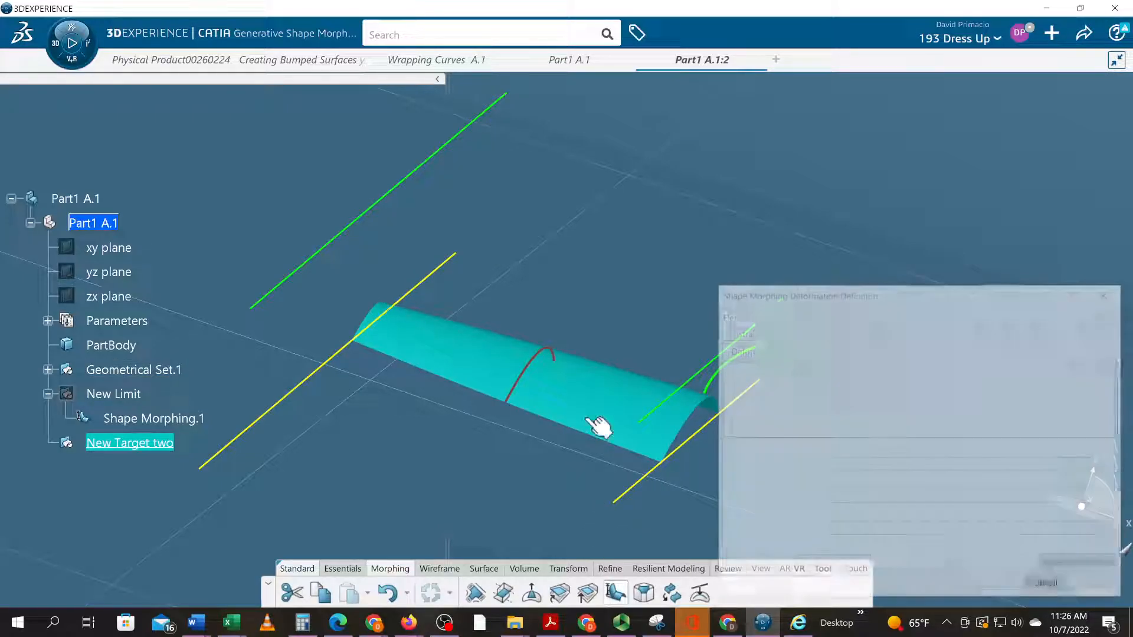
{"action": "left_click", "coordinate": [590, 418]}
{"action": "middle_click_drag", "start_coordinate": [550, 494], "coordinate": [516, 466]}
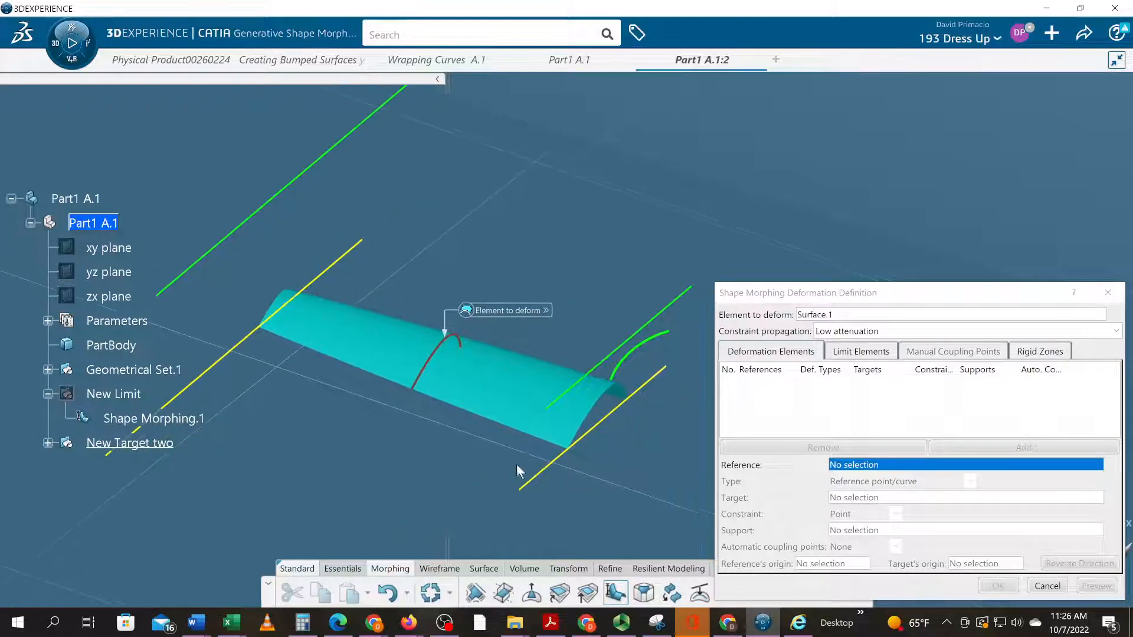
{"action": "left_click", "coordinate": [602, 423]}
{"action": "left_click", "coordinate": [664, 318]}
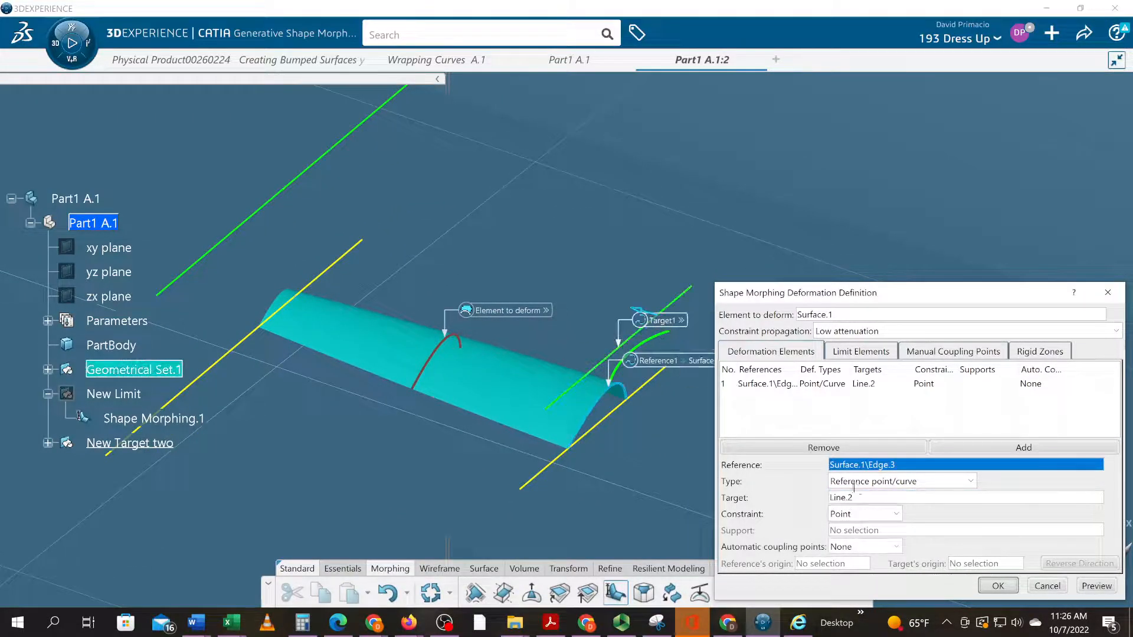
{"action": "left_click", "coordinate": [1096, 586]}
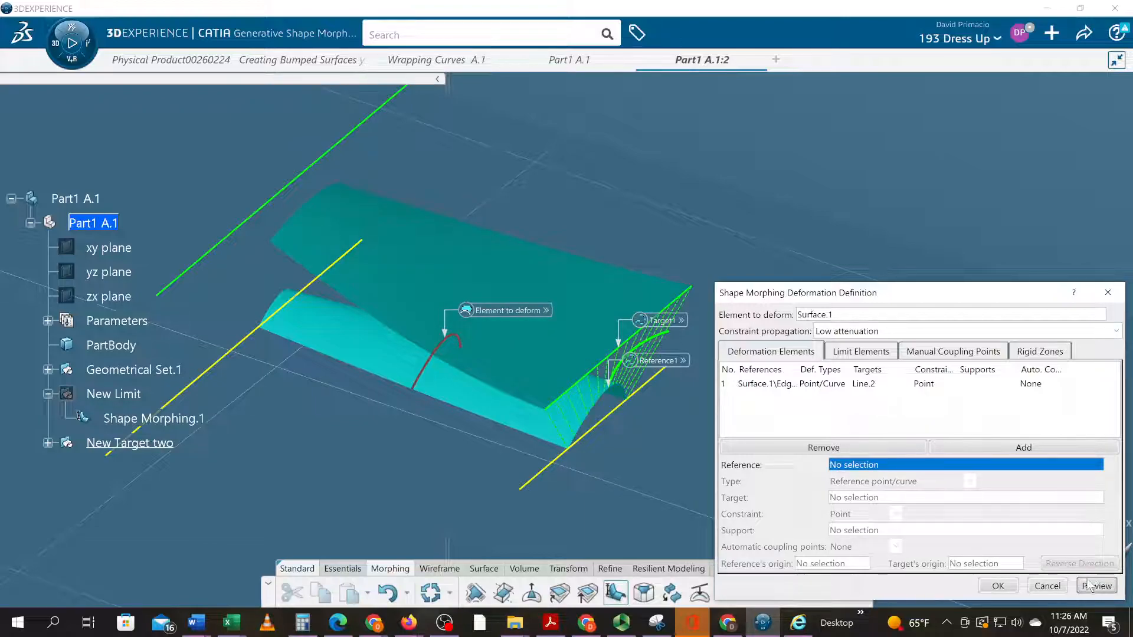
- Add the surface's opposite end edge as a second reference with Line.4 as its target, create the morphed surface, and undo it
{"action": "middle_click_drag", "start_coordinate": [380, 445], "coordinate": [447, 453]}
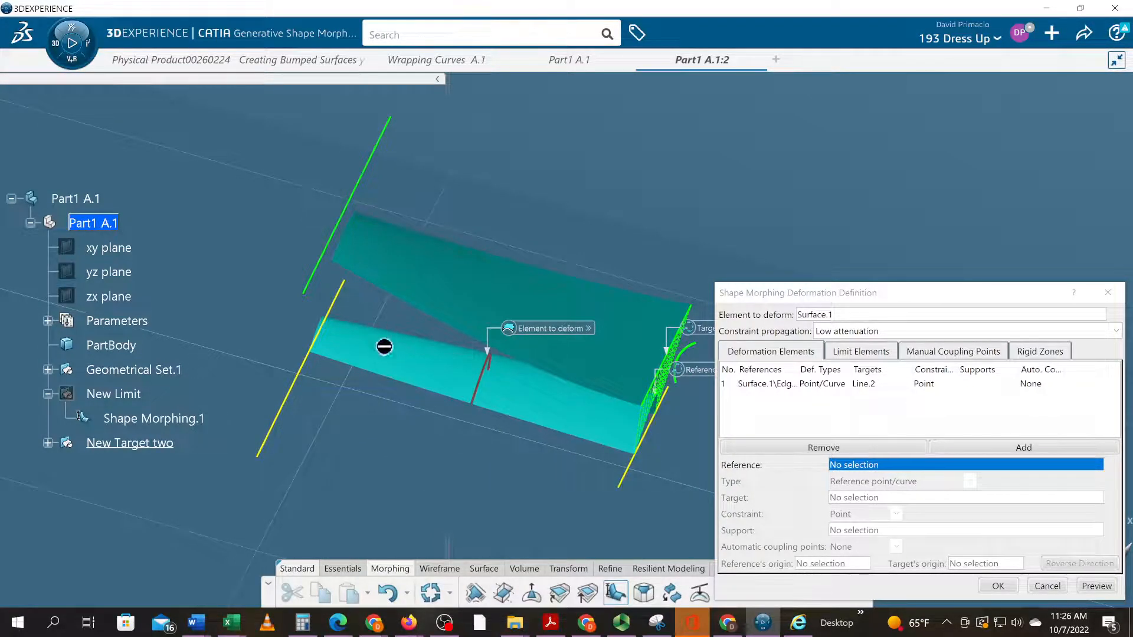
{"action": "left_click", "coordinate": [326, 322]}
{"action": "left_click", "coordinate": [337, 235]}
{"action": "left_click", "coordinate": [1095, 586]}
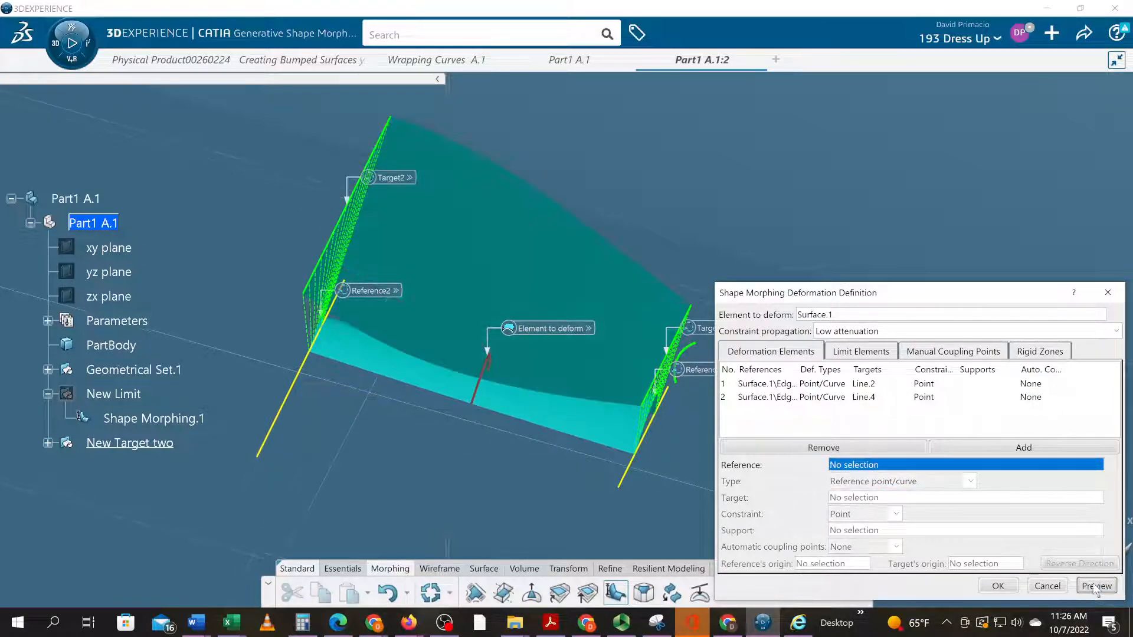
{"action": "middle_click_drag", "start_coordinate": [498, 471], "coordinate": [473, 455]}
{"action": "middle_click_drag", "start_coordinate": [476, 465], "coordinate": [472, 461]}
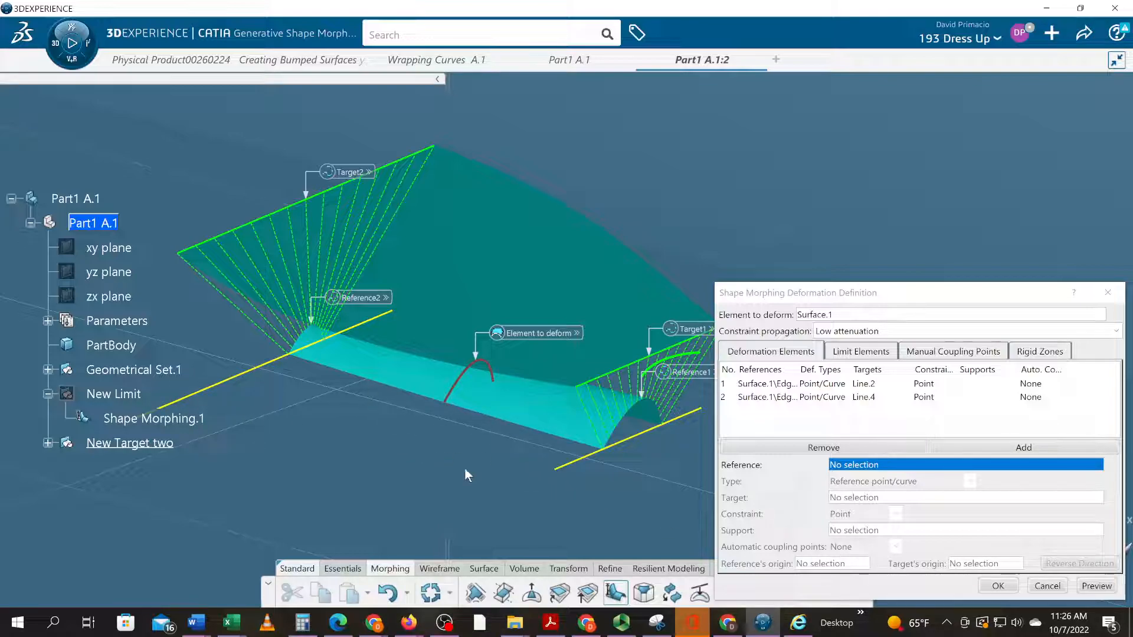
{"action": "left_click", "coordinate": [990, 585]}
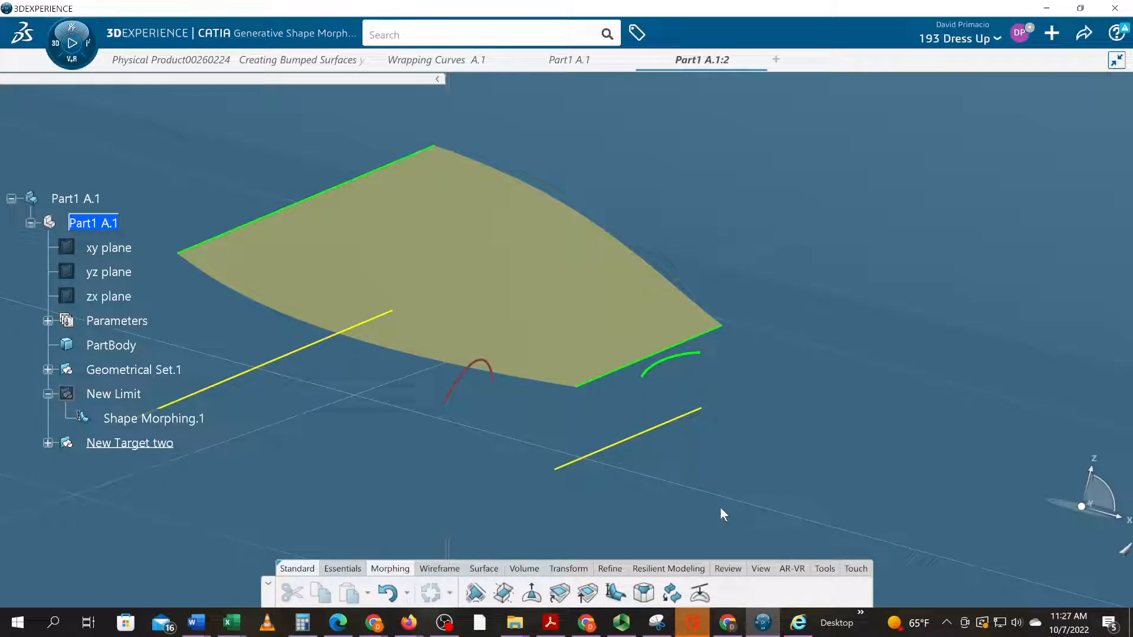
{"action": "key", "text": "ctrl+z"}
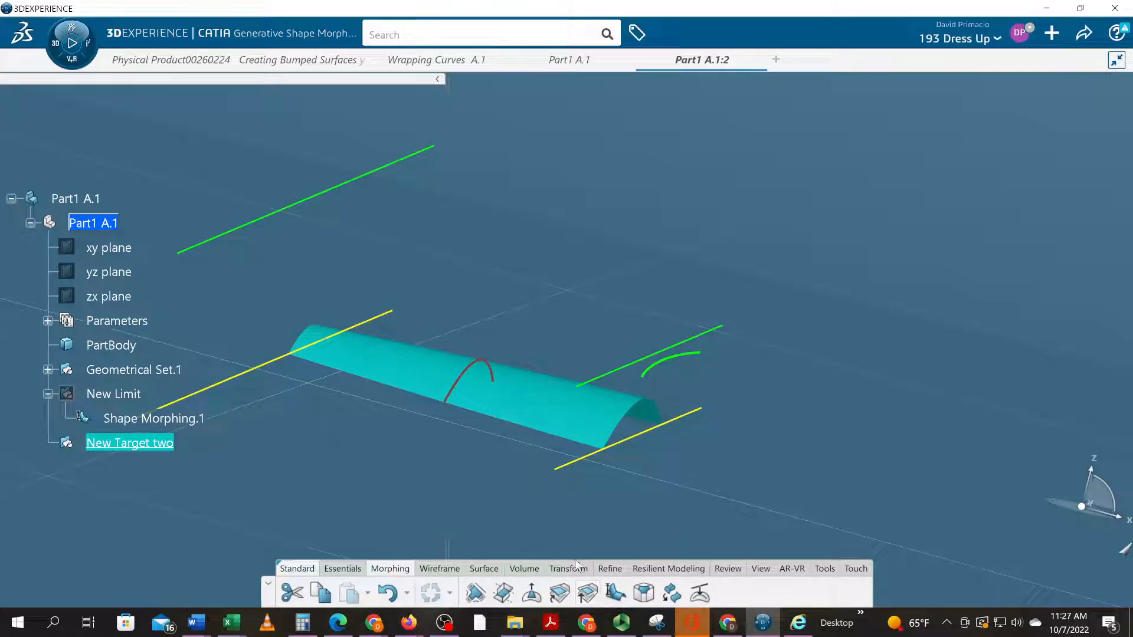
- Start the Shape Morphing of Surface.1 again with only Edge.3 as reference and Line.2 as target, and preview the result
{"action": "left_click", "coordinate": [615, 594]}
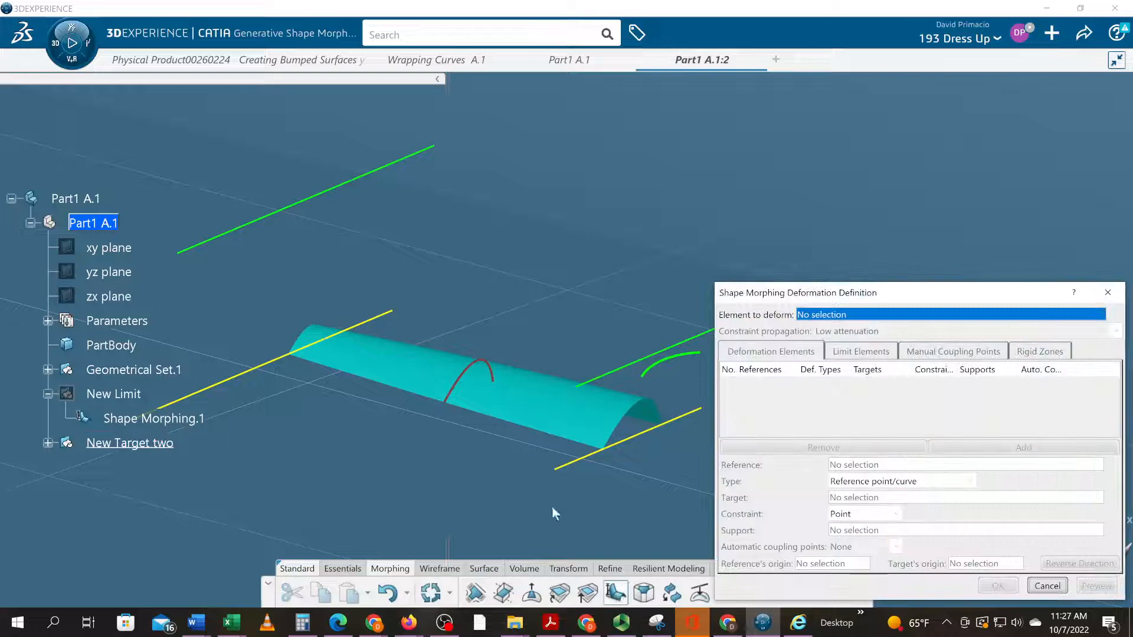
{"action": "left_click", "coordinate": [523, 385]}
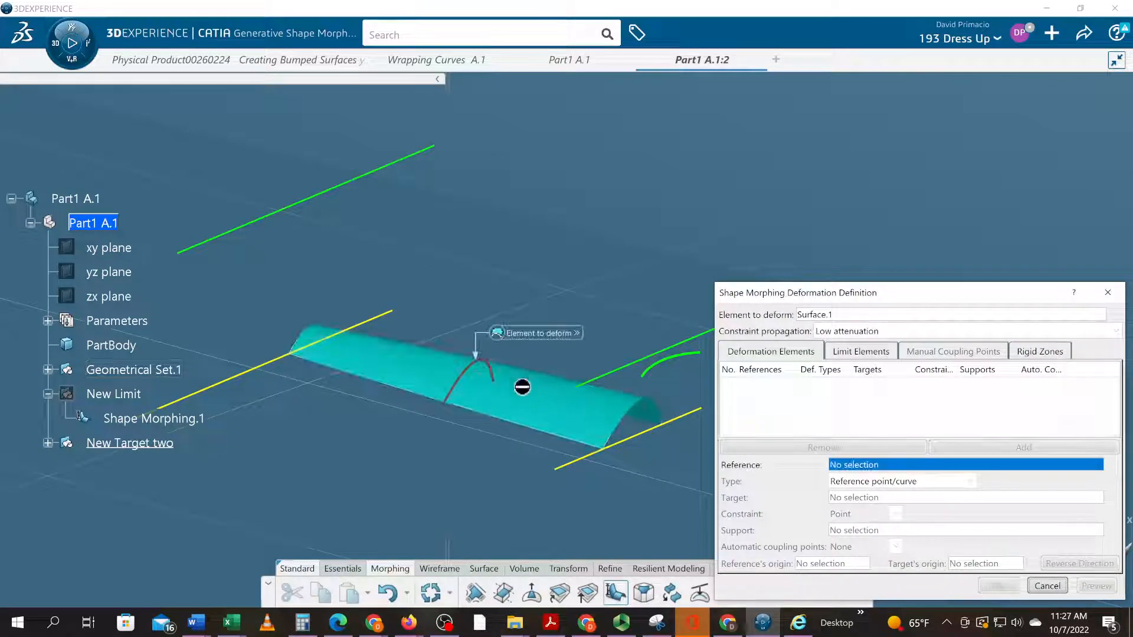
{"action": "left_click", "coordinate": [644, 402]}
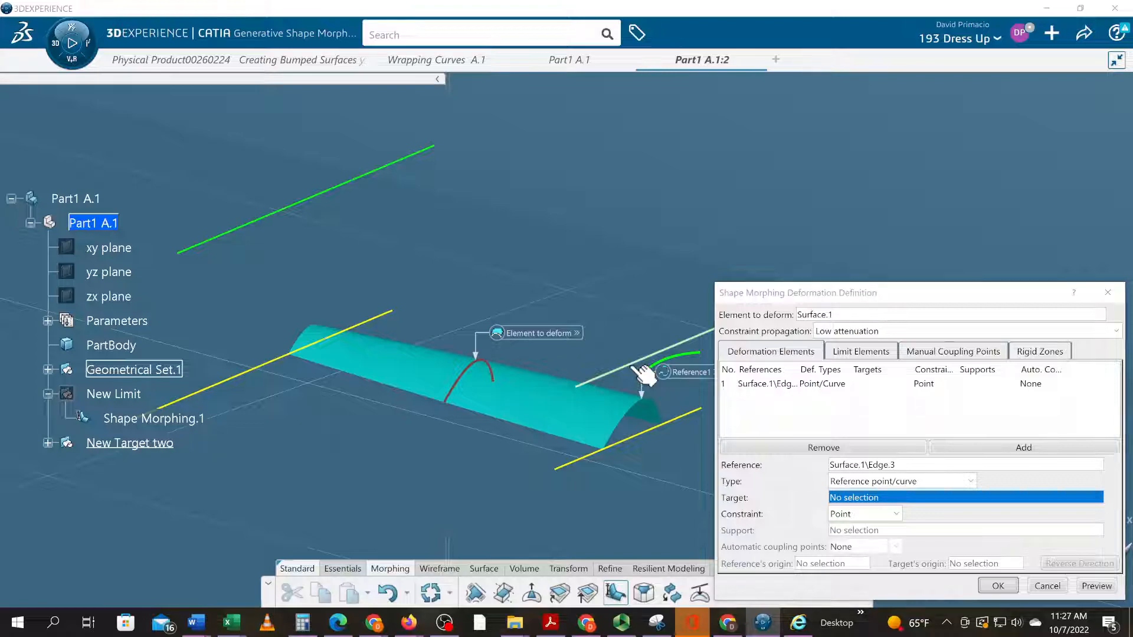
{"action": "left_click", "coordinate": [641, 371]}
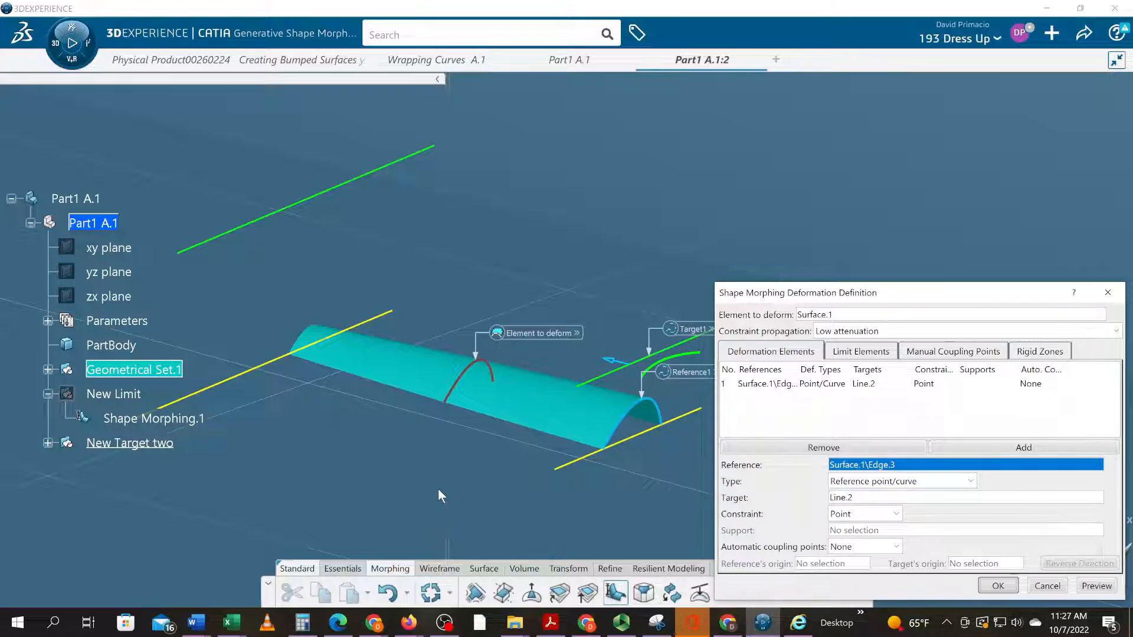
{"action": "left_click", "coordinate": [1109, 590]}
{"action": "mouse_move", "coordinate": [354, 469]}
{"action": "middle_mouse_down"}
{"action": "mouse_move", "coordinate": [399, 443]}
{"action": "mouse_move", "coordinate": [355, 453]}
{"action": "middle_mouse_up"}
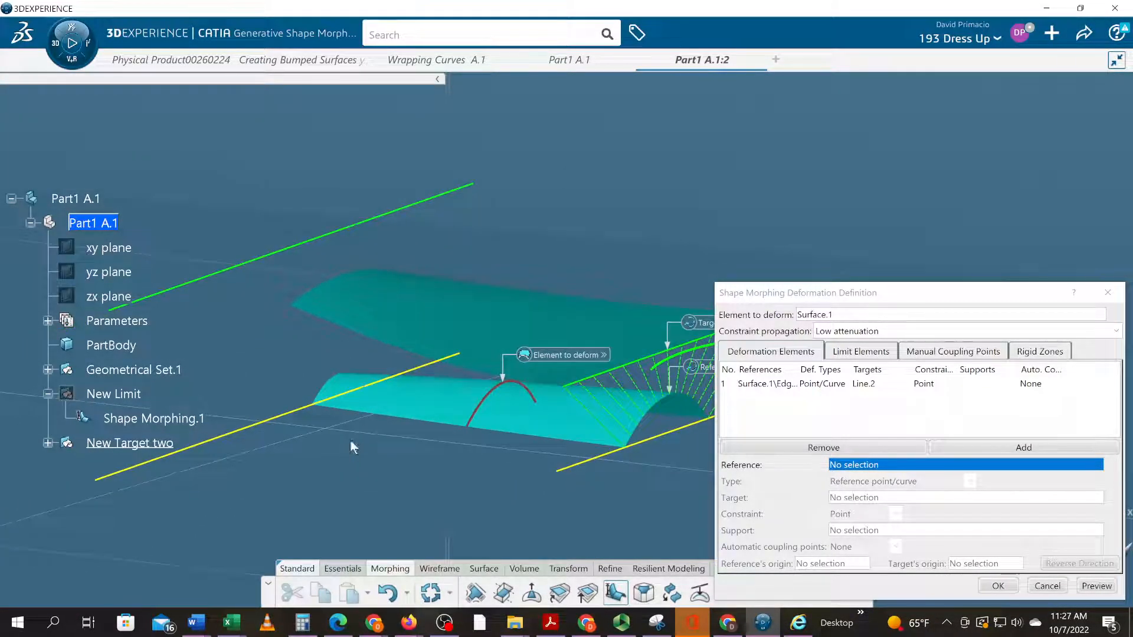
- Compare the preview with the New Target two picture in the Word document and create the morphed surface
{"action": "key", "text": "alt+Tab"}
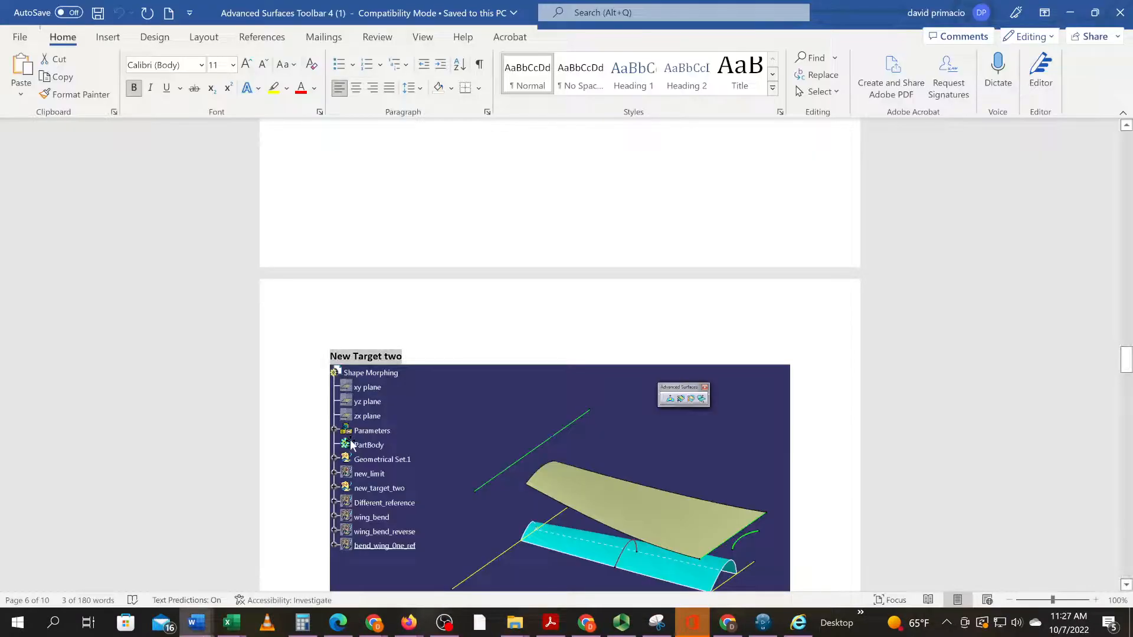
{"action": "scroll", "coordinate": [494, 437], "scroll_direction": "down", "scroll_amount": 2}
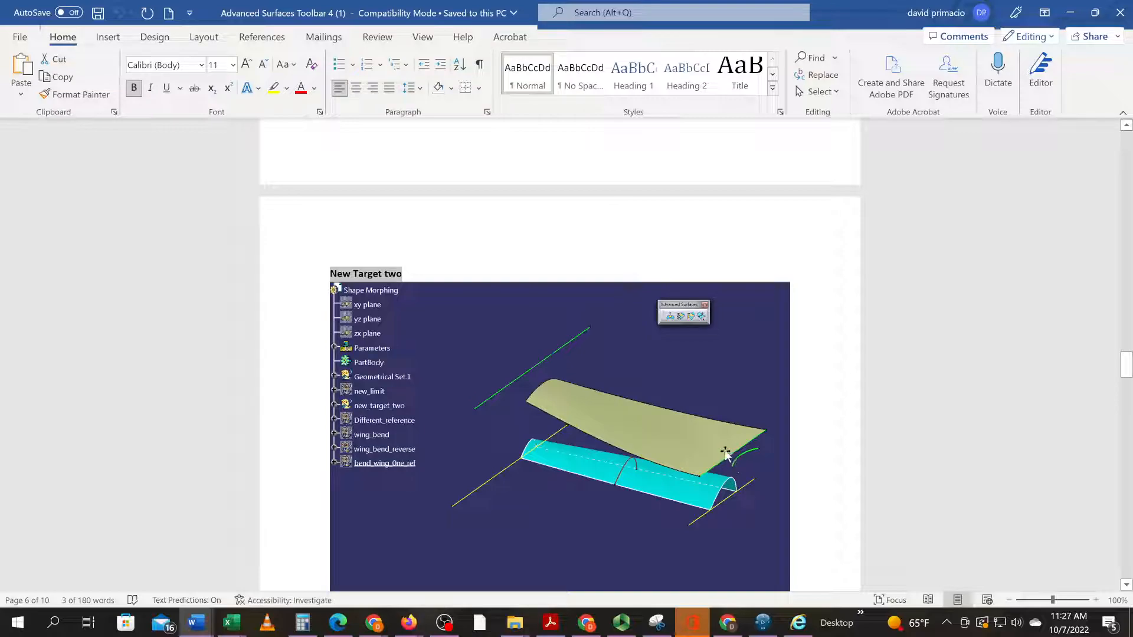
{"action": "key", "text": "alt+Tab"}
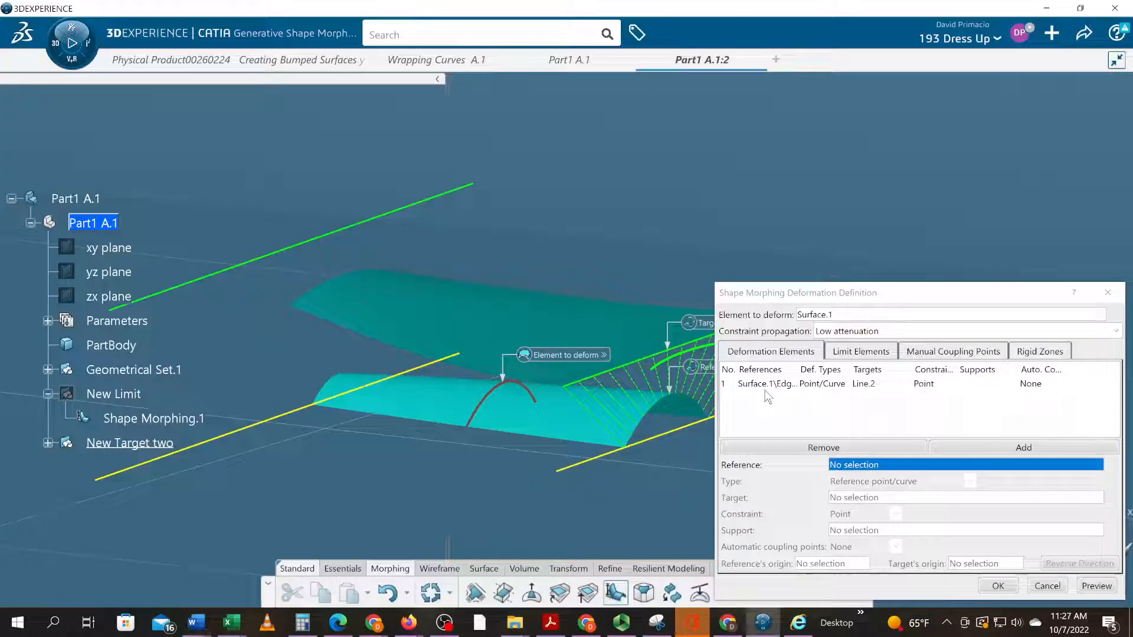
{"action": "left_click", "coordinate": [993, 586]}
{"action": "left_click", "coordinate": [338, 330]}
{"action": "middle_click_drag", "start_coordinate": [673, 463], "coordinate": [714, 484], "text": "ctrl"}
{"action": "left_click", "coordinate": [700, 468]}
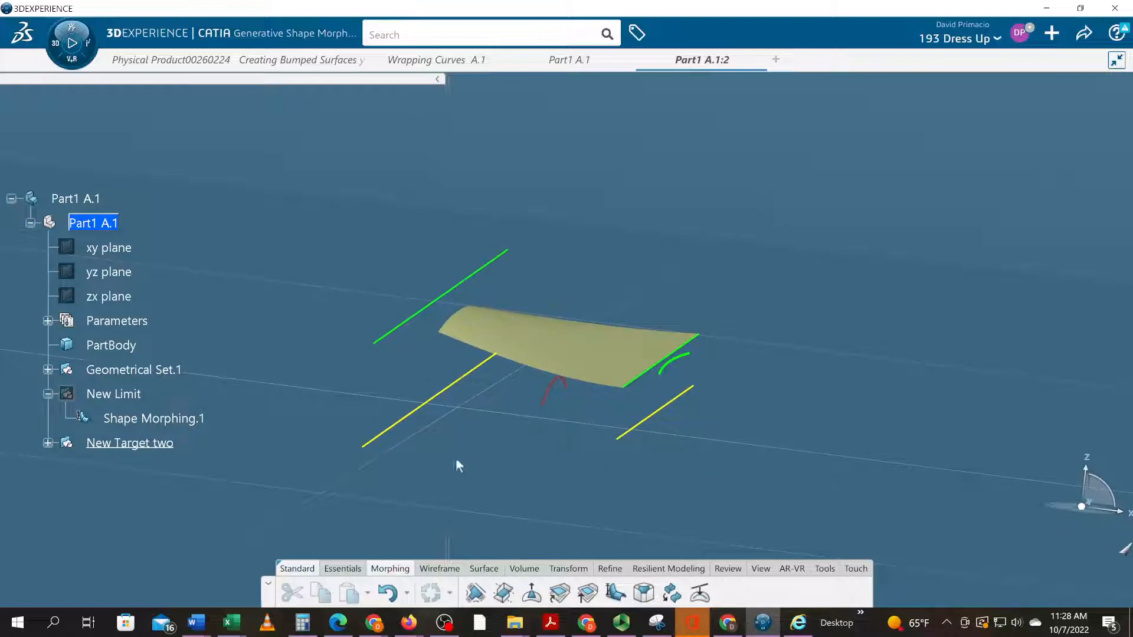
- Hide the New Target two geometrical set and show Surface.1 of Geometrical Set.1 again
{"action": "left_click", "coordinate": [48, 443]}
{"action": "right_click", "coordinate": [108, 449]}
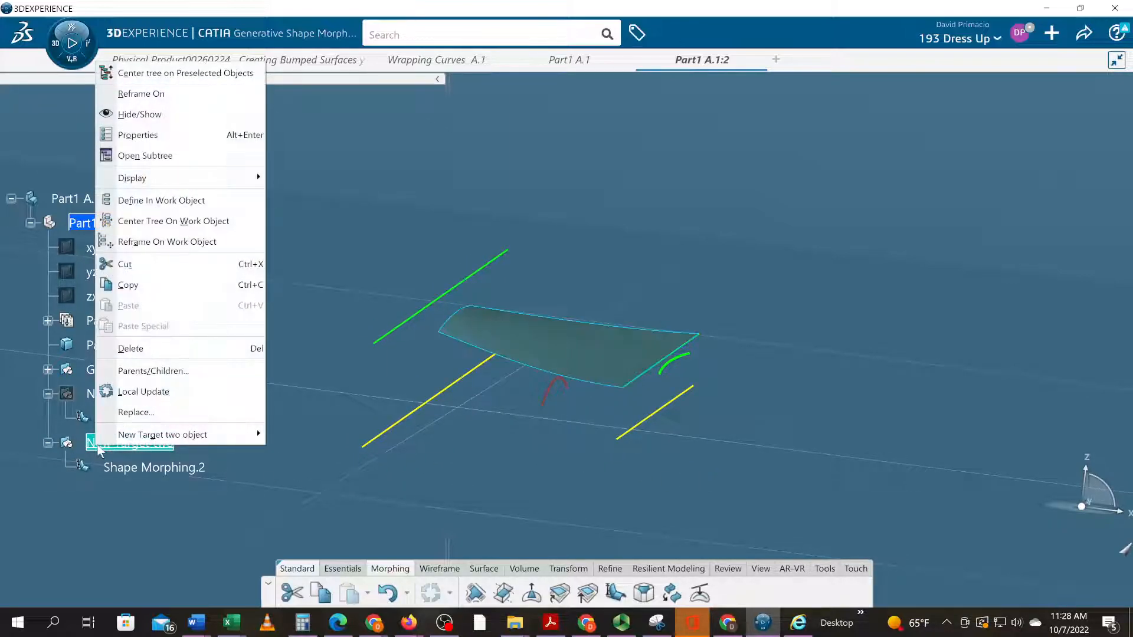
{"action": "left_click", "coordinate": [142, 116]}
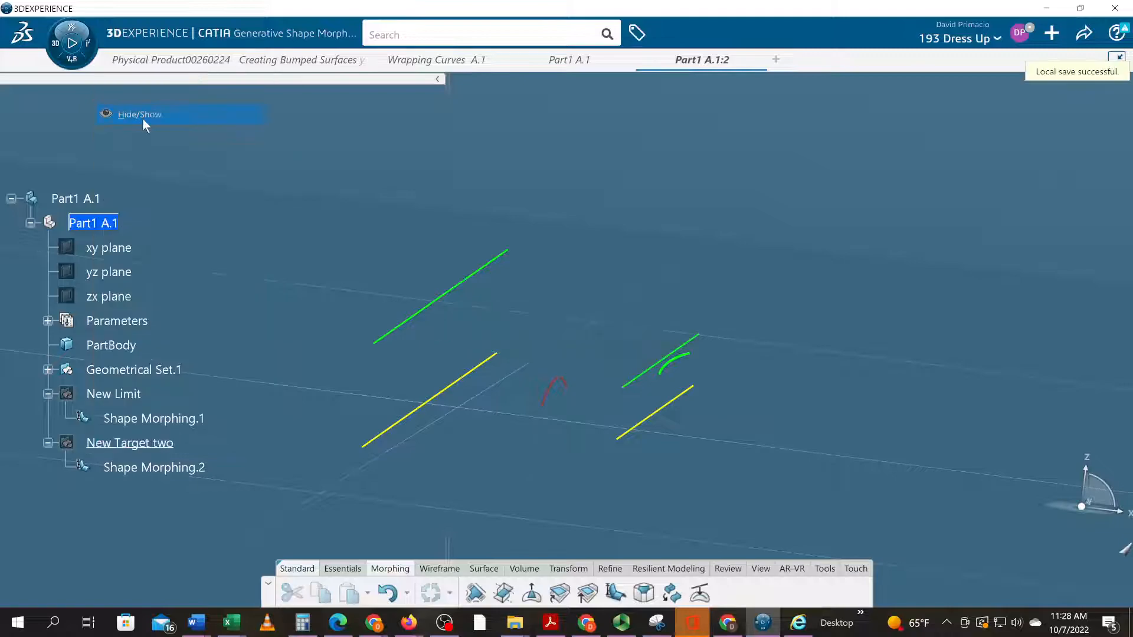
{"action": "left_click", "coordinate": [47, 369]}
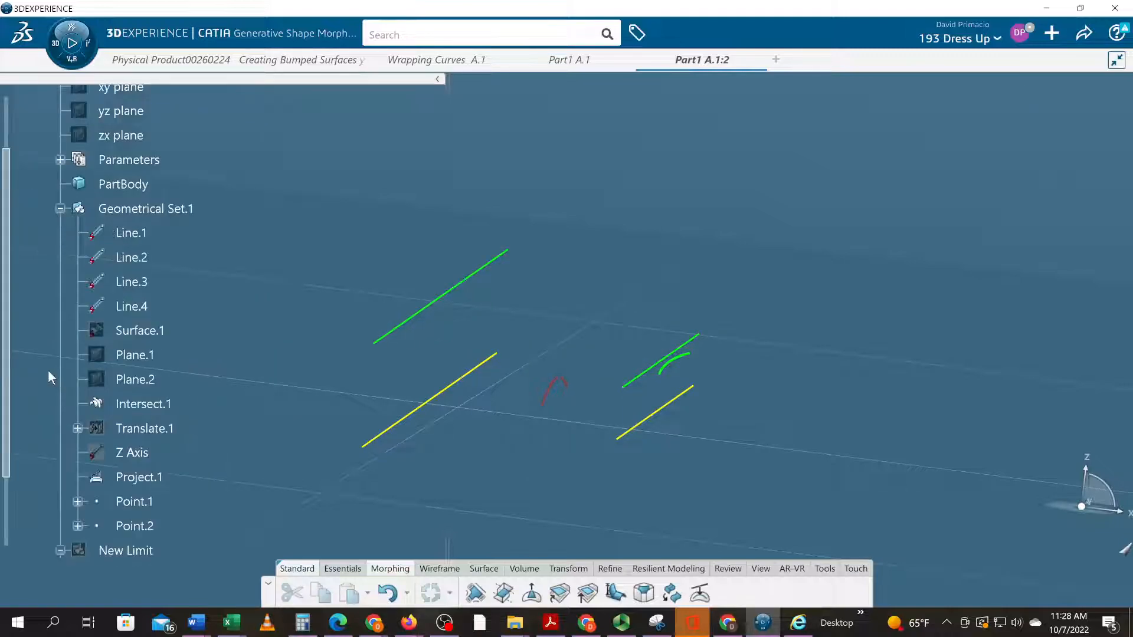
{"action": "right_click", "coordinate": [142, 347]}
{"action": "left_click", "coordinate": [163, 276]}
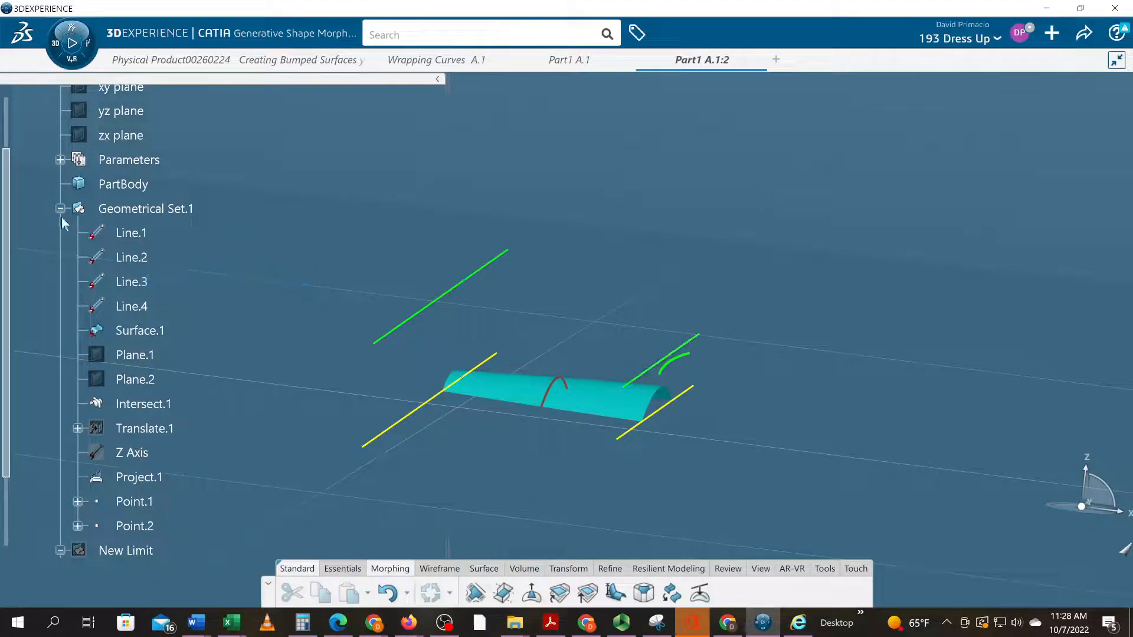
{"action": "left_click", "coordinate": [60, 209]}
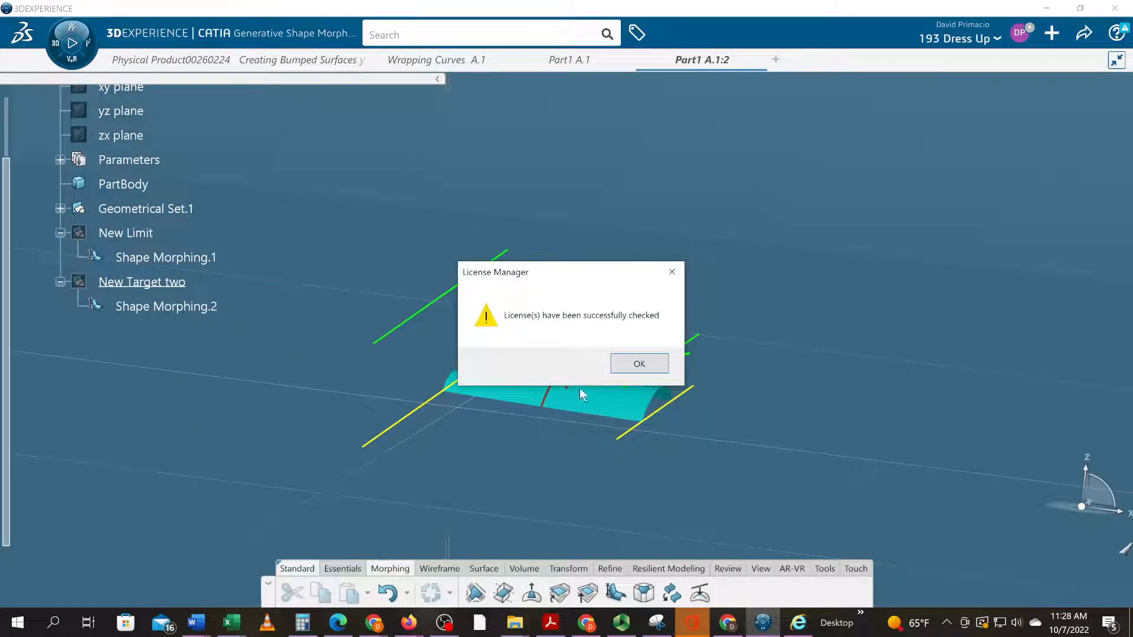
{"action": "left_click", "coordinate": [627, 366]}
{"action": "middle_click_drag", "start_coordinate": [535, 446], "coordinate": [510, 459]}
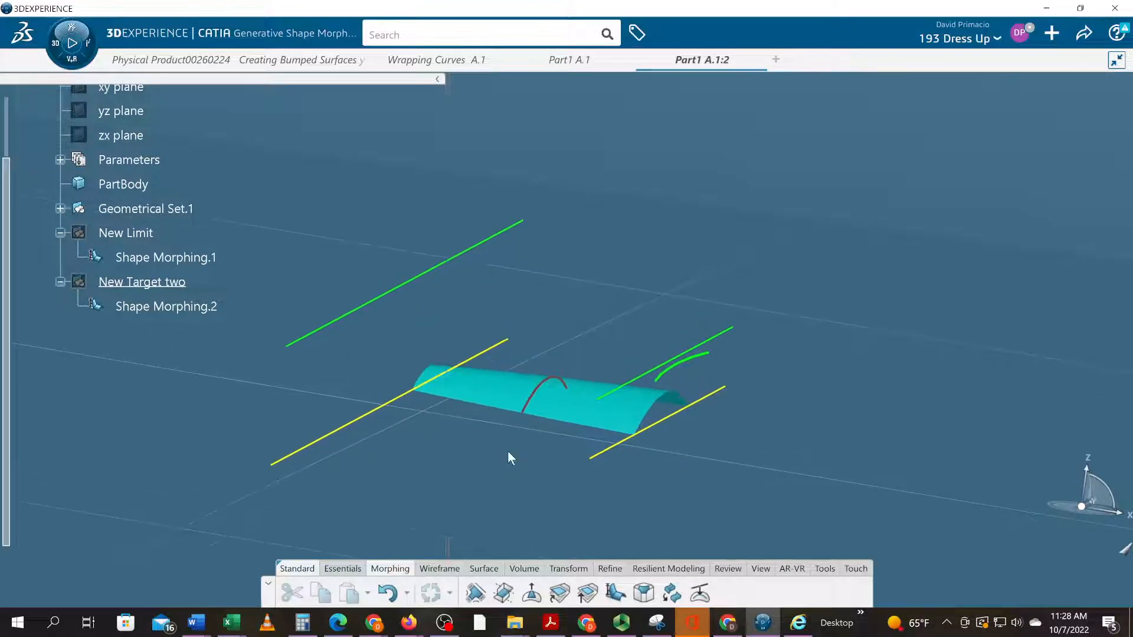
- Switch to the Advanced Surfaces Toolbar 4 Word document, copy the heading "Different references" and return to CATIA
{"action": "key", "text": "alt+Tab"}
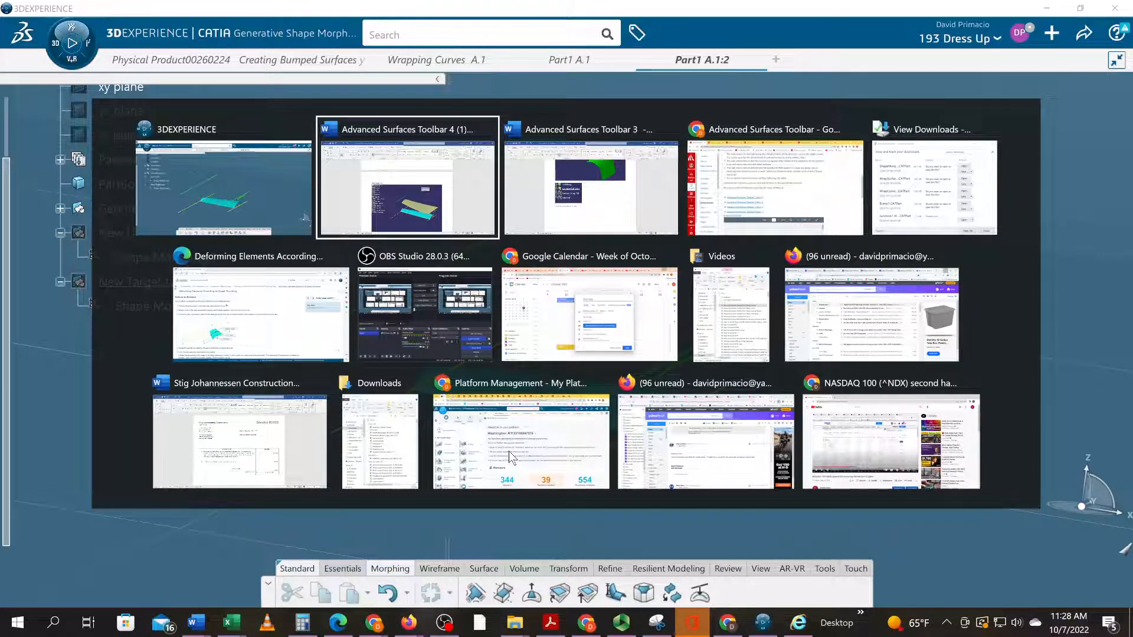
{"action": "scroll", "coordinate": [508, 454], "scroll_direction": "down", "scroll_amount": 10}
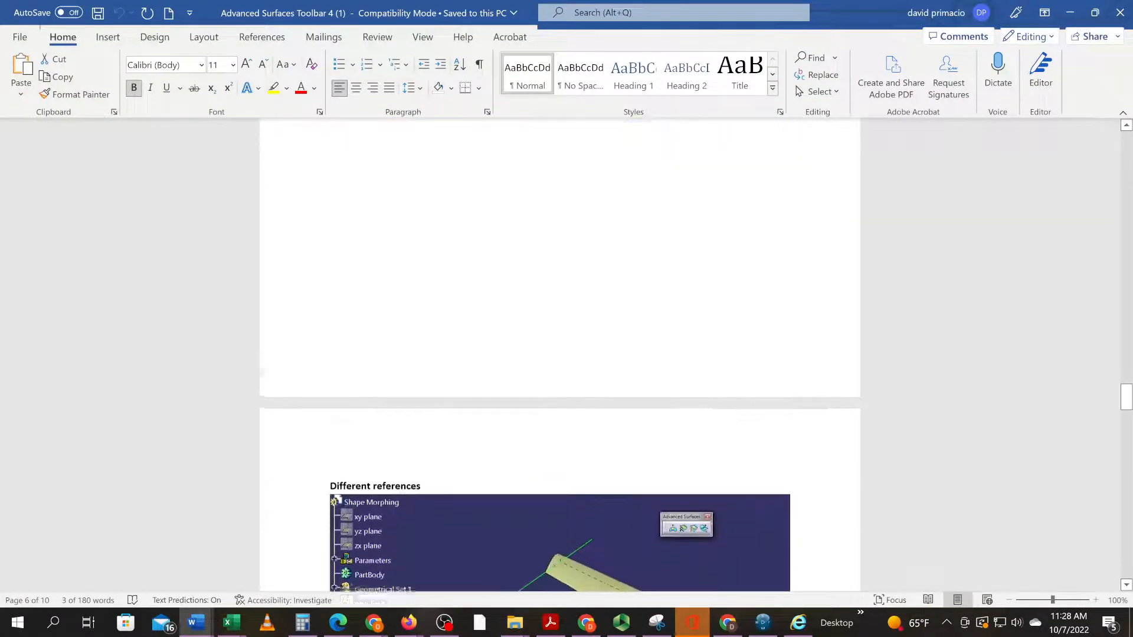
{"action": "scroll", "coordinate": [517, 466], "scroll_direction": "down", "scroll_amount": 5}
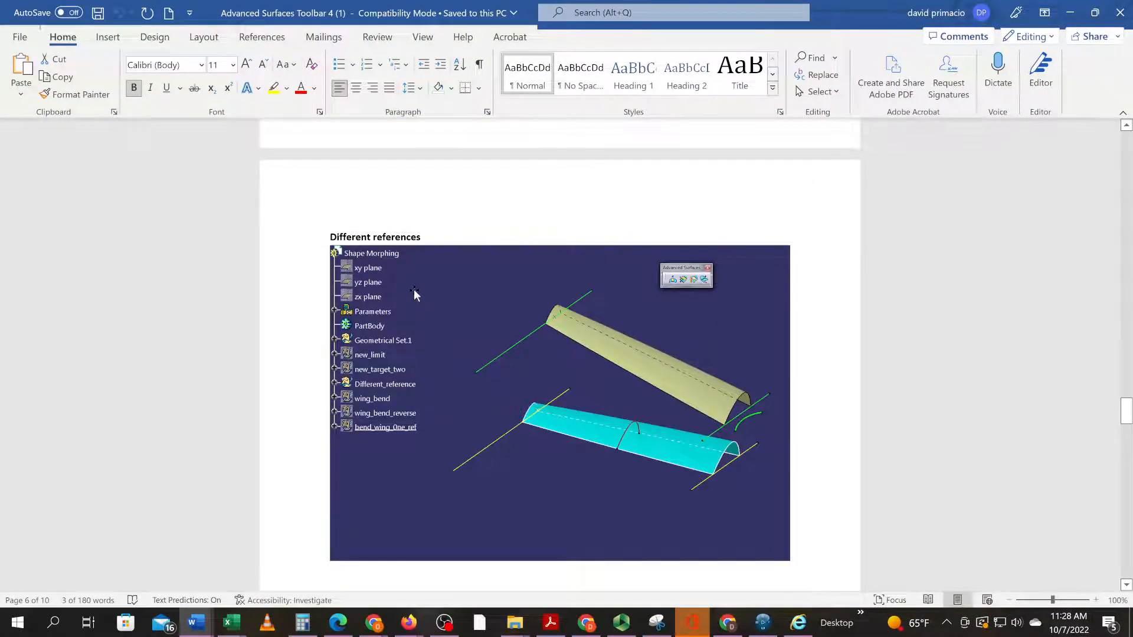
{"action": "left_click_drag", "start_coordinate": [421, 237], "coordinate": [331, 237]}
{"action": "key", "text": "ctrl+c"}
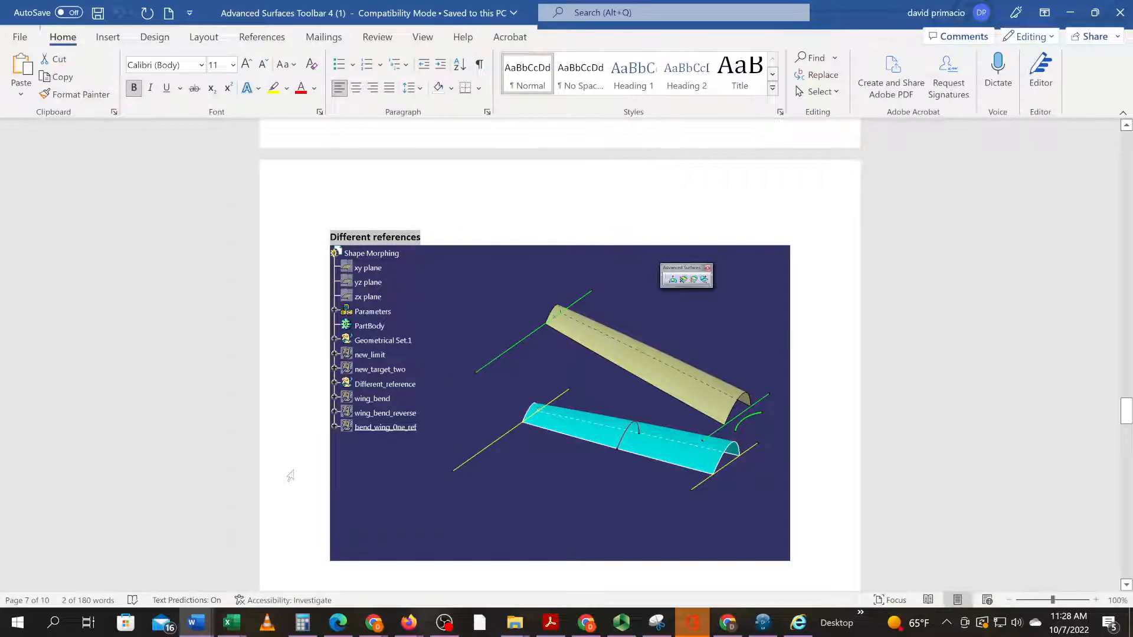
{"action": "key", "text": "alt+Tab"}
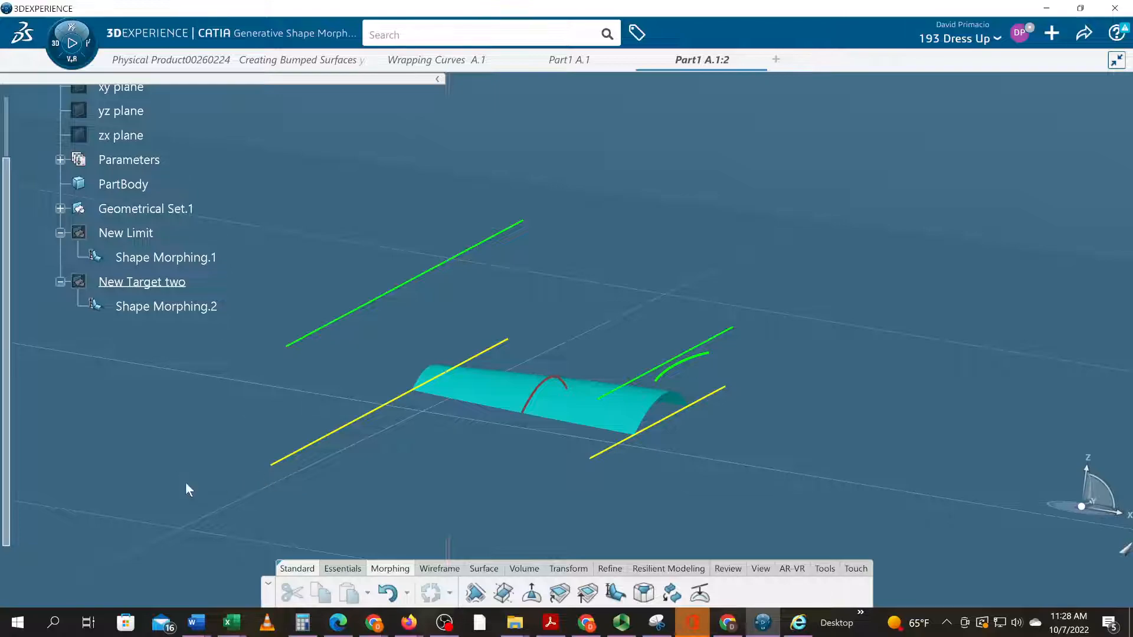
- Insert a new geometrical set under Part1 A.1 and rename it with the copied heading "Different references"
{"action": "scroll", "coordinate": [156, 419], "scroll_direction": "up", "scroll_amount": 3}
{"action": "left_click", "coordinate": [89, 224]}
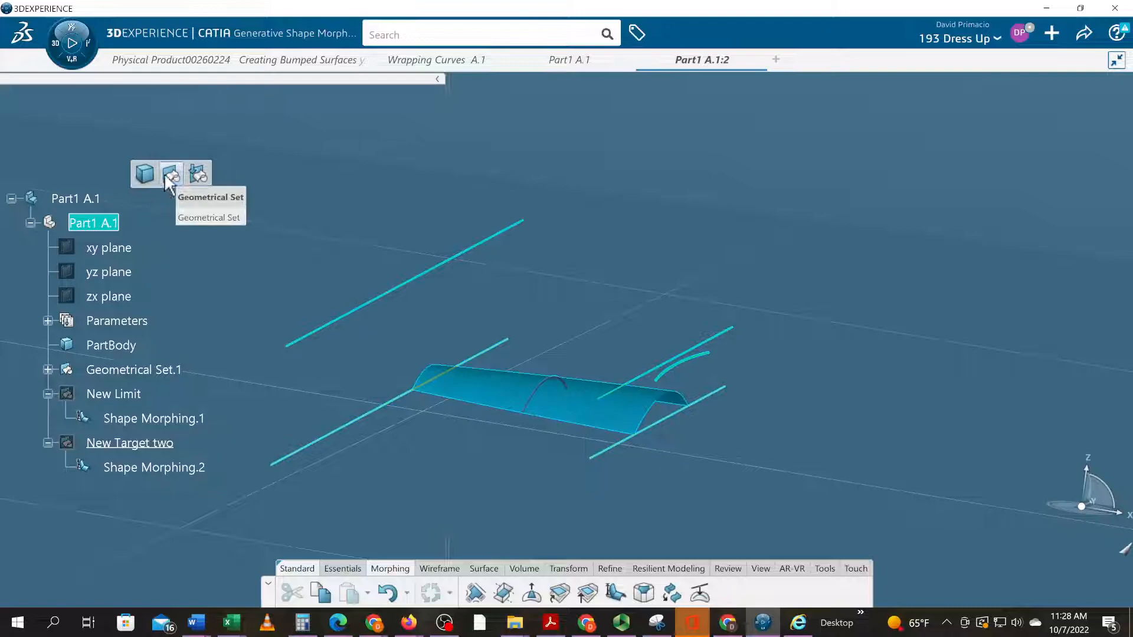
{"action": "left_click", "coordinate": [171, 175]}
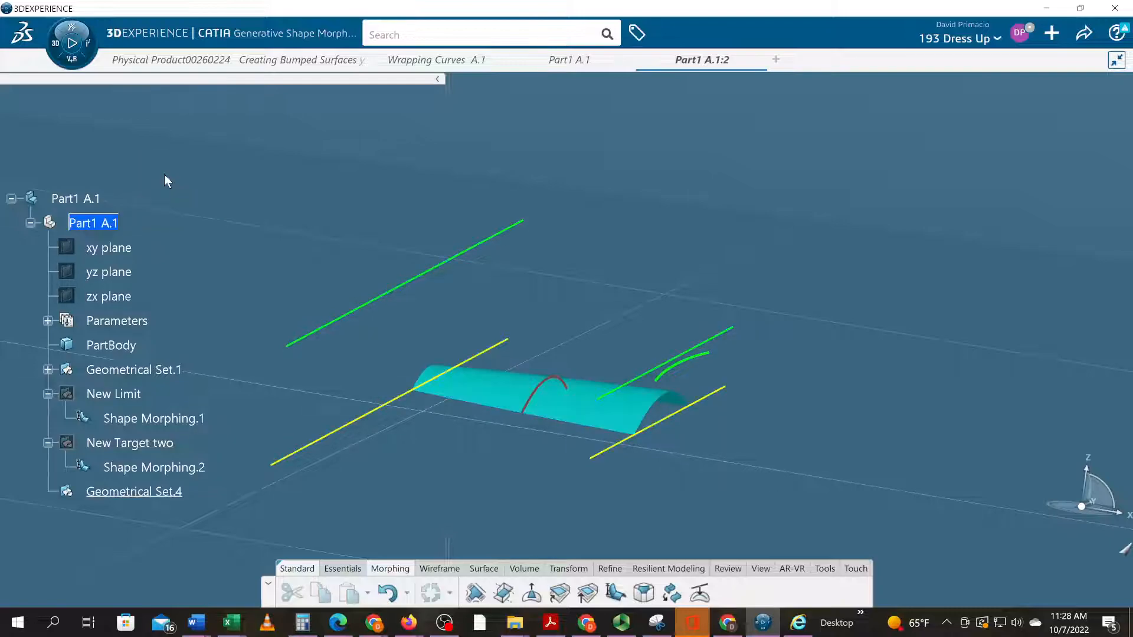
{"action": "right_click", "coordinate": [145, 497]}
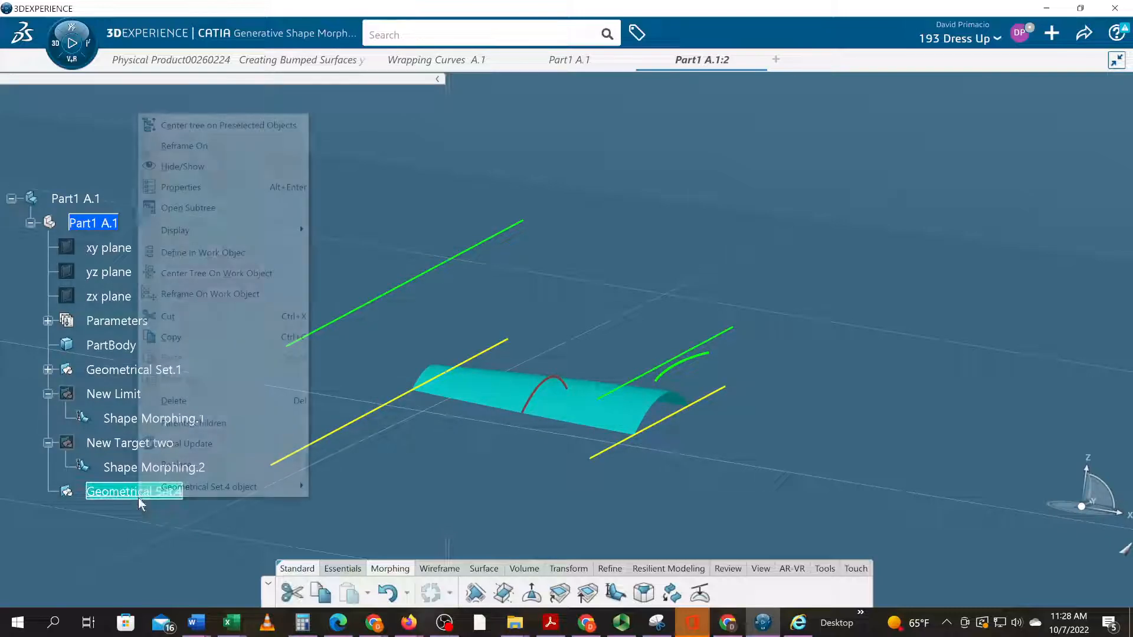
{"action": "left_click", "coordinate": [211, 187]}
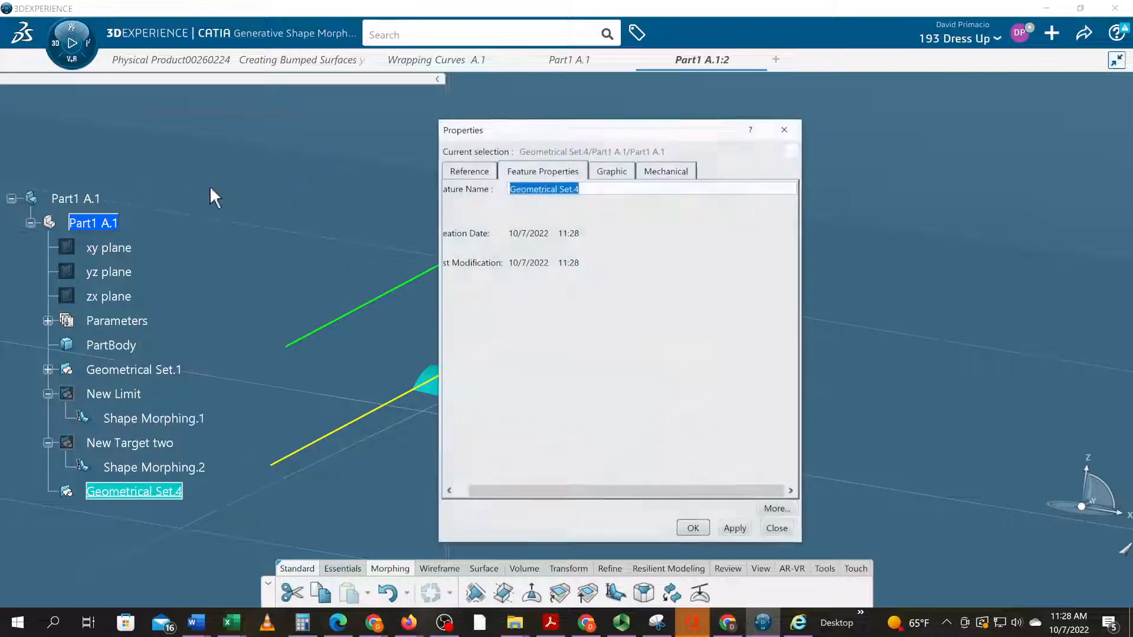
{"action": "right_click", "coordinate": [518, 193]}
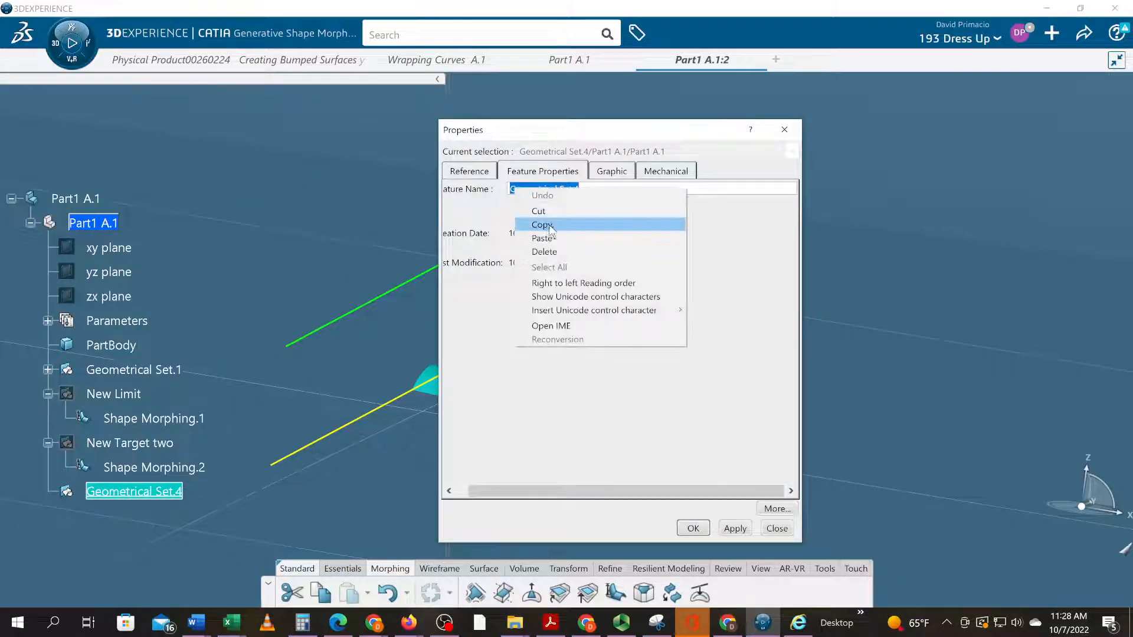
{"action": "left_click", "coordinate": [541, 238]}
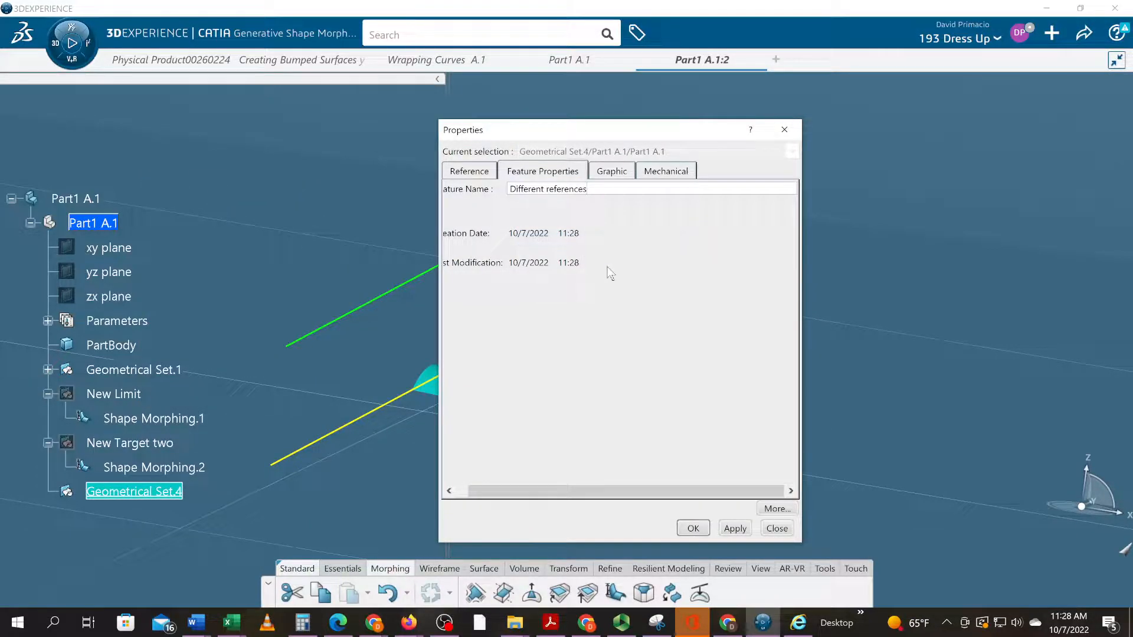
{"action": "left_click", "coordinate": [691, 529]}
- Start a Shape Morphing of Surface.1 with Line.1 as the first reference and Line.2 as its target
{"action": "middle_click_drag", "start_coordinate": [413, 490], "coordinate": [455, 427]}
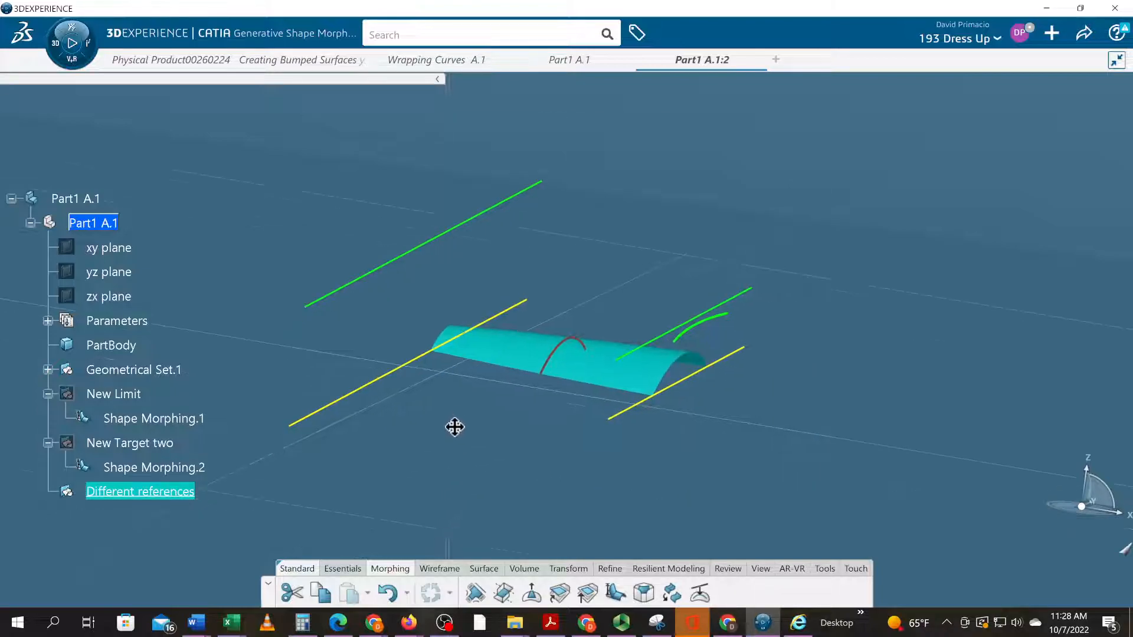
{"action": "left_click", "coordinate": [616, 593]}
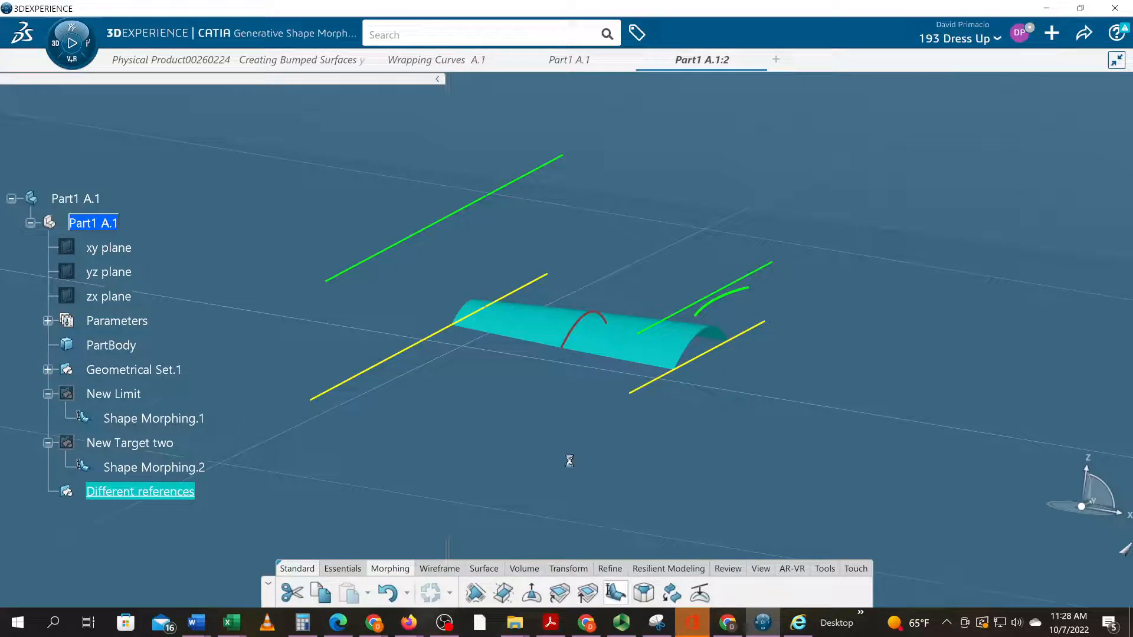
{"action": "left_click", "coordinate": [614, 357]}
{"action": "middle_click_drag", "start_coordinate": [520, 443], "coordinate": [460, 496]}
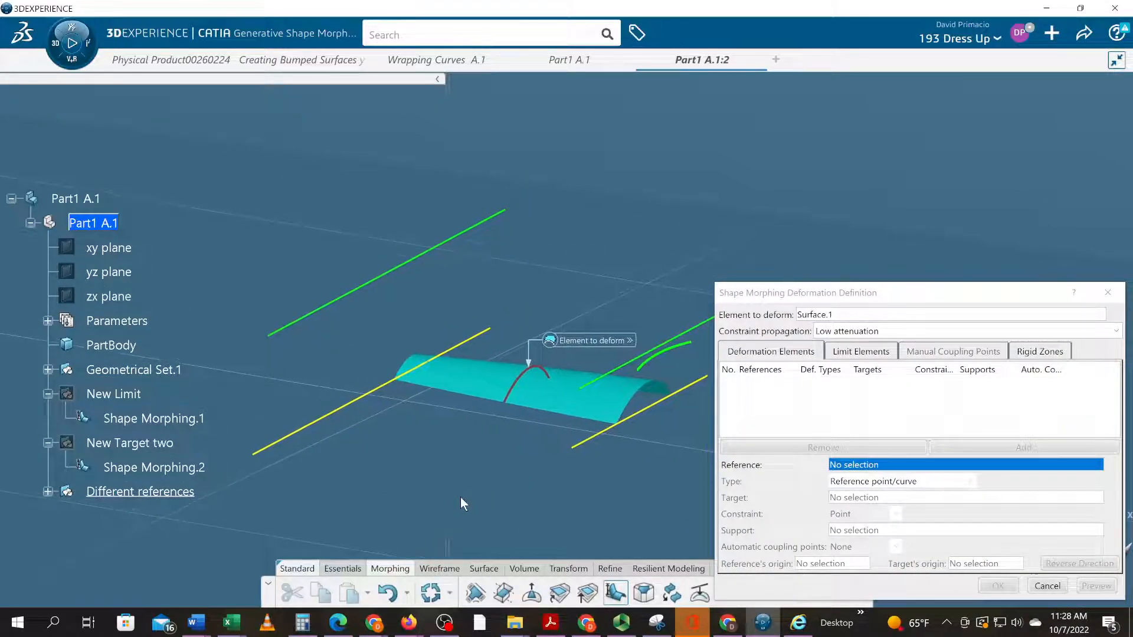
{"action": "left_click", "coordinate": [669, 416]}
{"action": "left_click", "coordinate": [646, 357]}
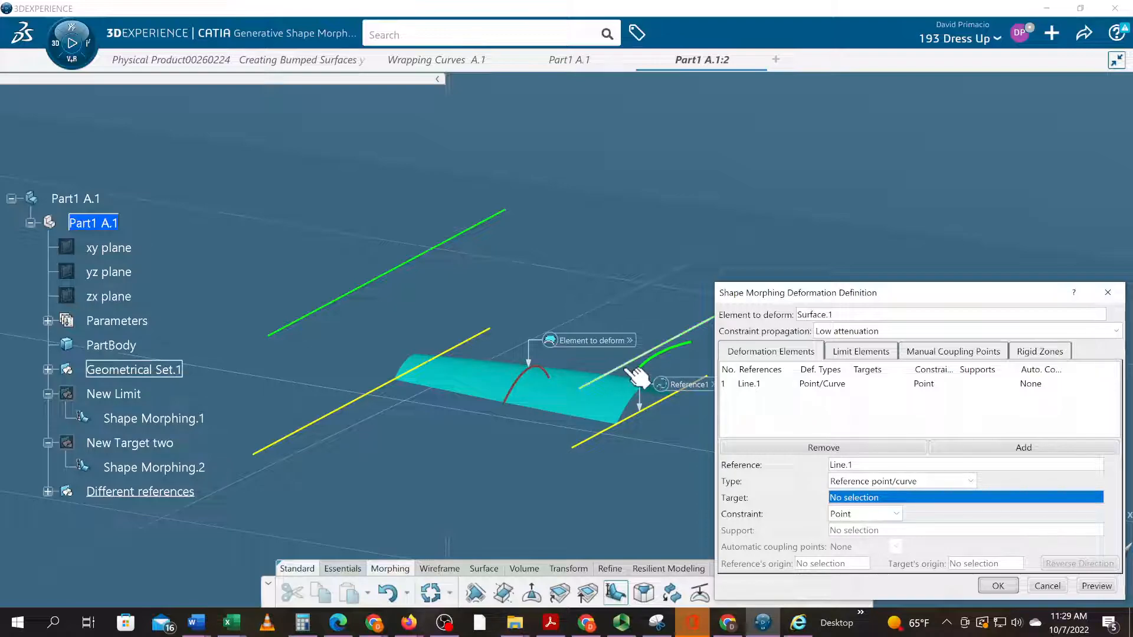
- Add Line.3 as the second reference with Line.4 as its target and create the morphed surface
{"action": "middle_click_drag", "start_coordinate": [412, 471], "coordinate": [379, 418]}
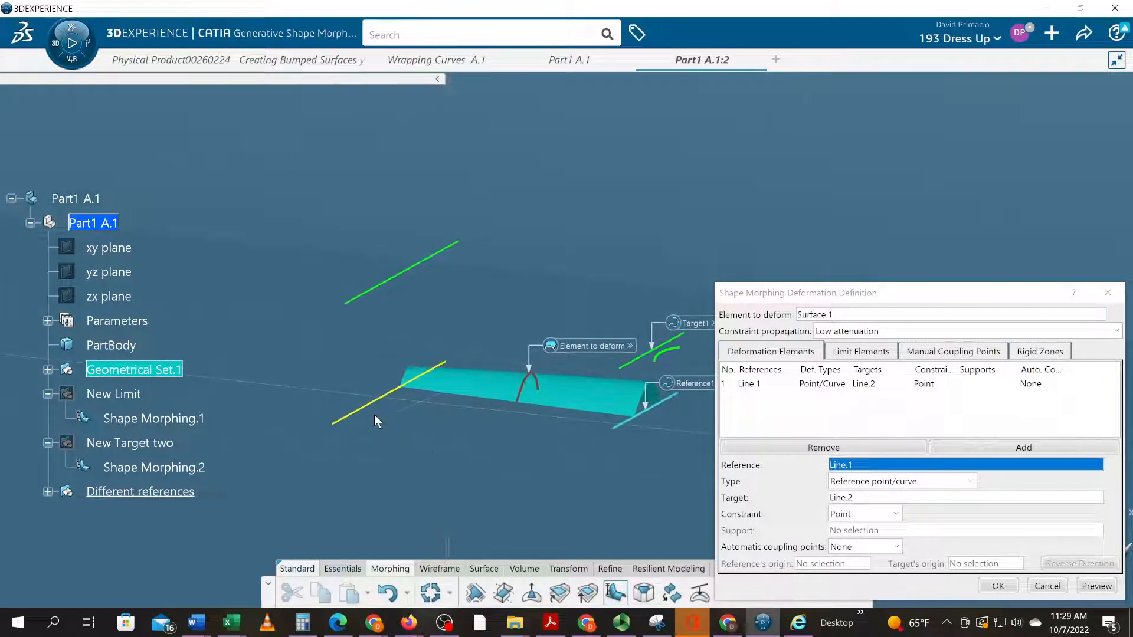
{"action": "left_click", "coordinate": [380, 417]}
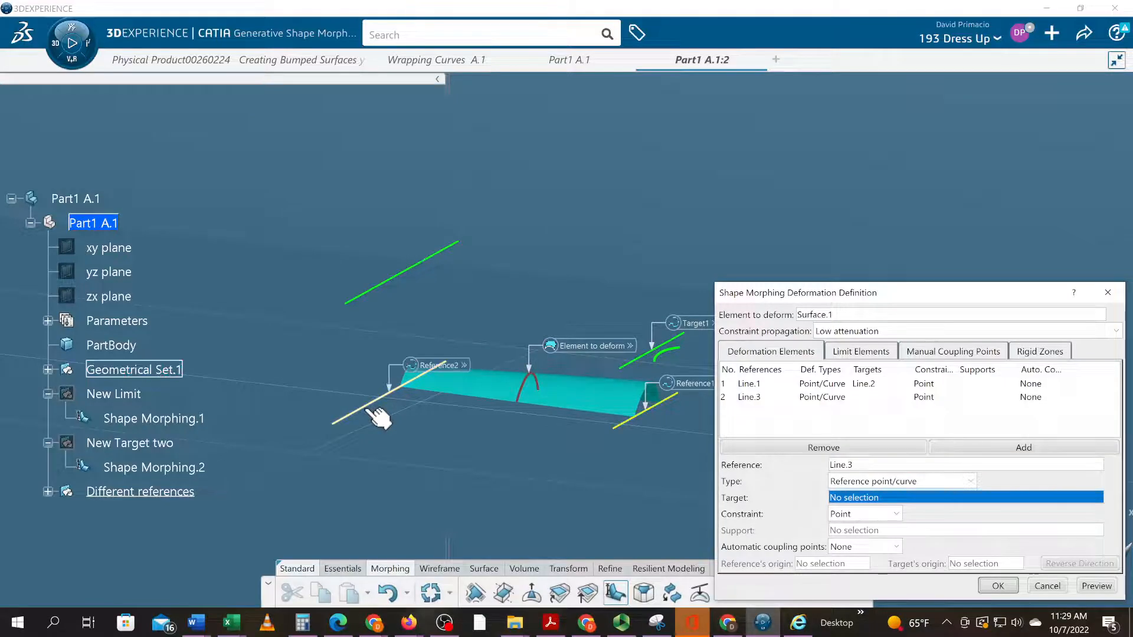
{"action": "left_click", "coordinate": [366, 293]}
{"action": "middle_click_drag", "start_coordinate": [409, 461], "coordinate": [435, 475]}
{"action": "left_click", "coordinate": [998, 586]}
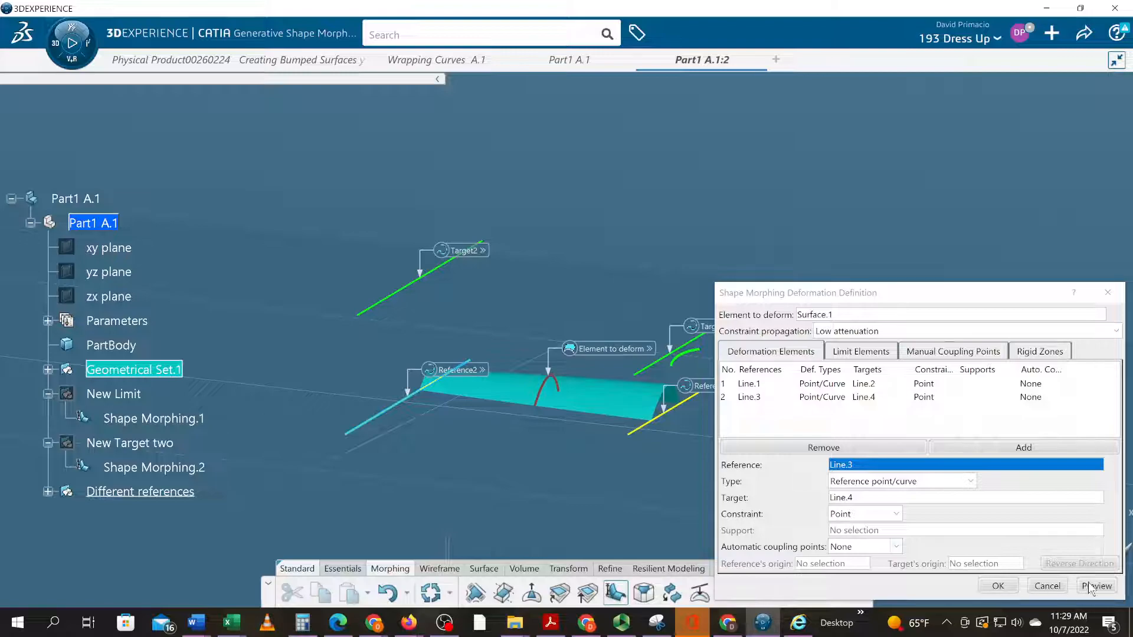
{"action": "middle_click_drag", "start_coordinate": [701, 515], "coordinate": [674, 520]}
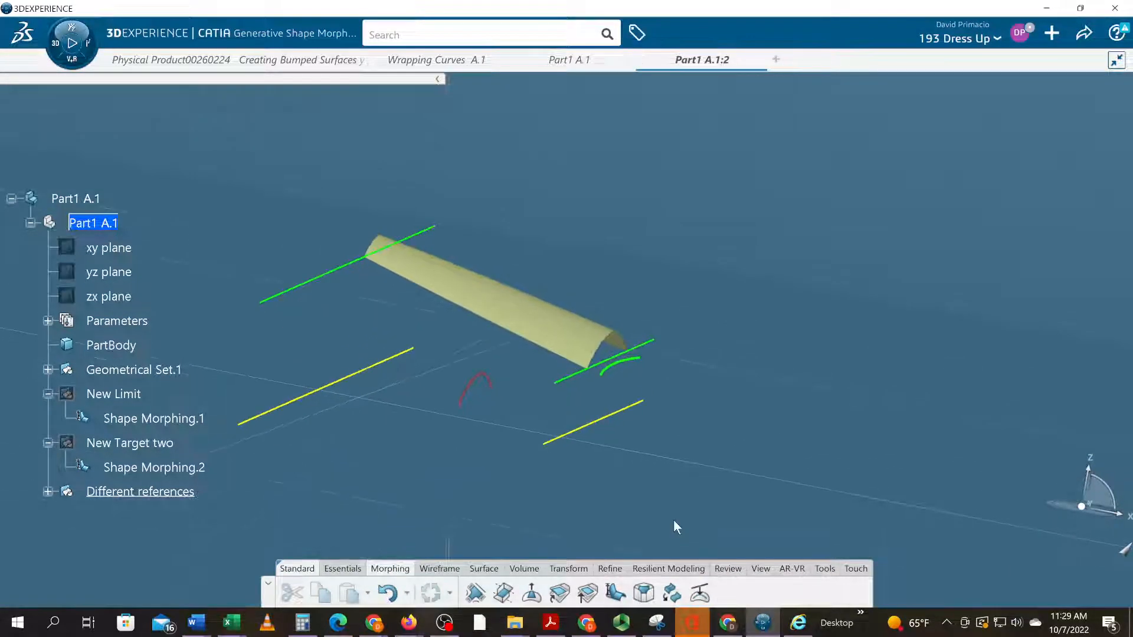
- Compare the morphed surface with the Different references picture in the Word document, and undo the morphing and the set's renaming
{"action": "key", "text": "alt+Tab"}
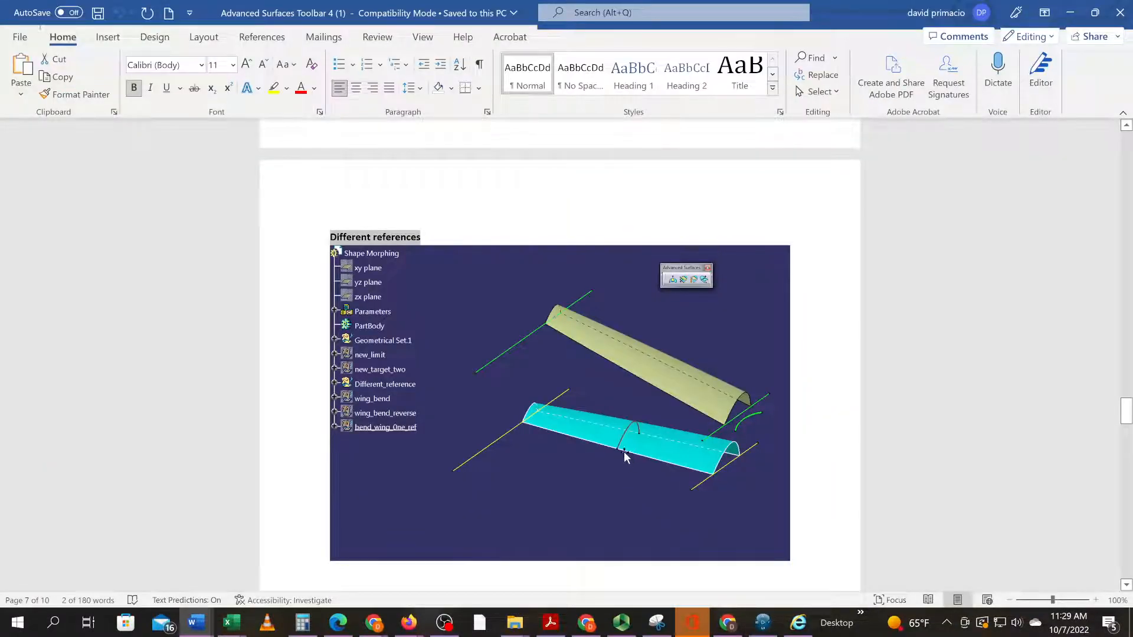
{"action": "key", "text": "alt+Tab"}
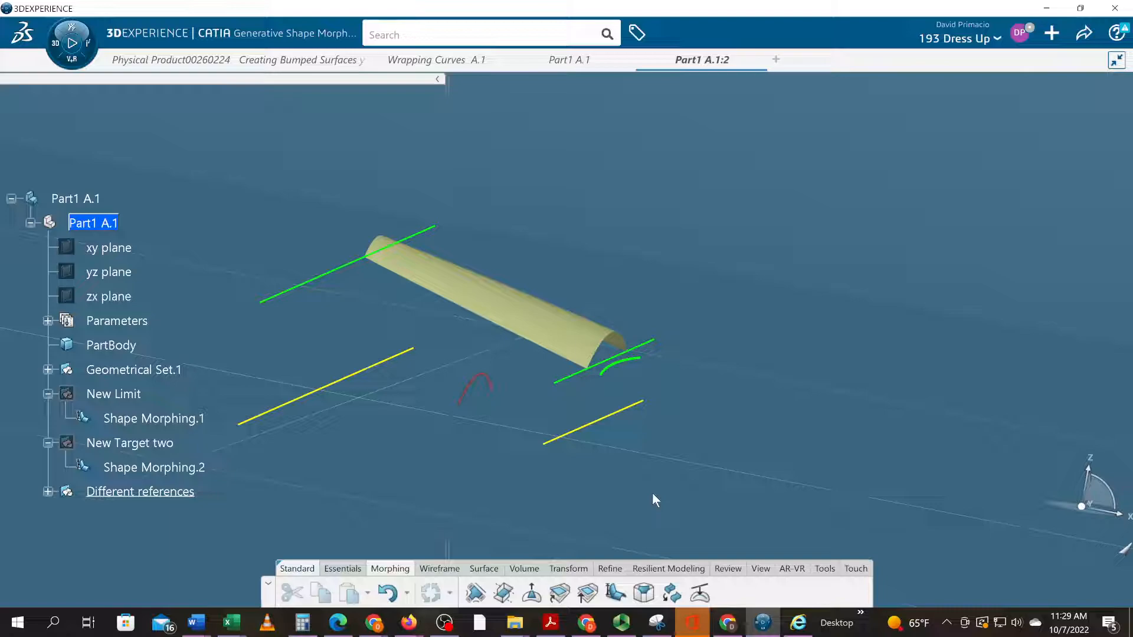
{"action": "key", "text": "ctrl+z"}
{"action": "key", "text": "ctrl+z"}
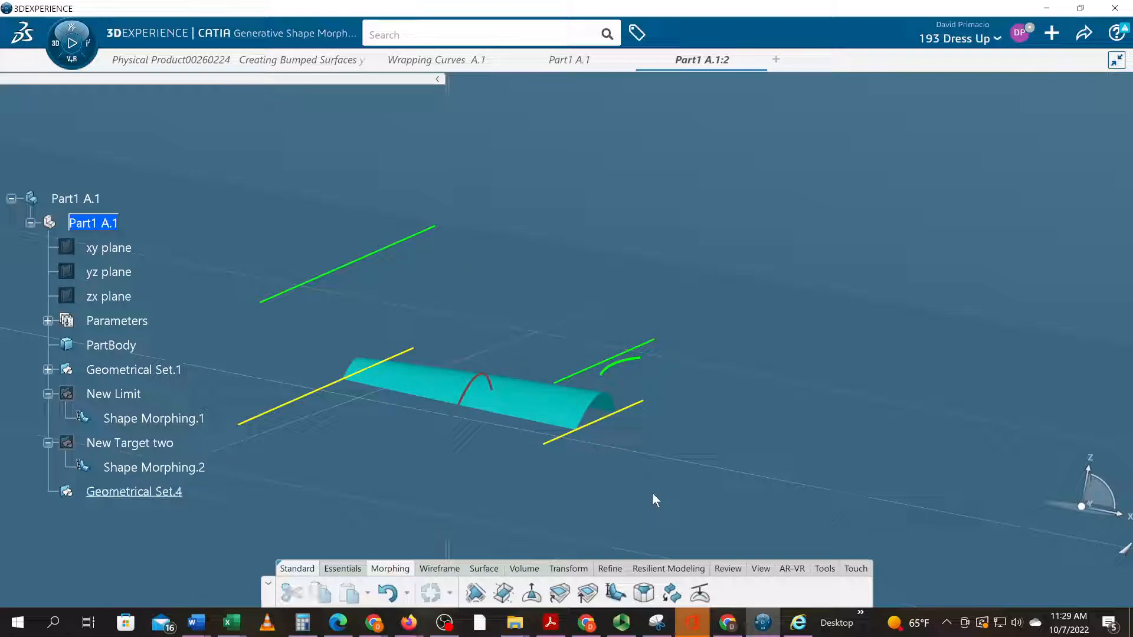
{"action": "left_click", "coordinate": [616, 592]}
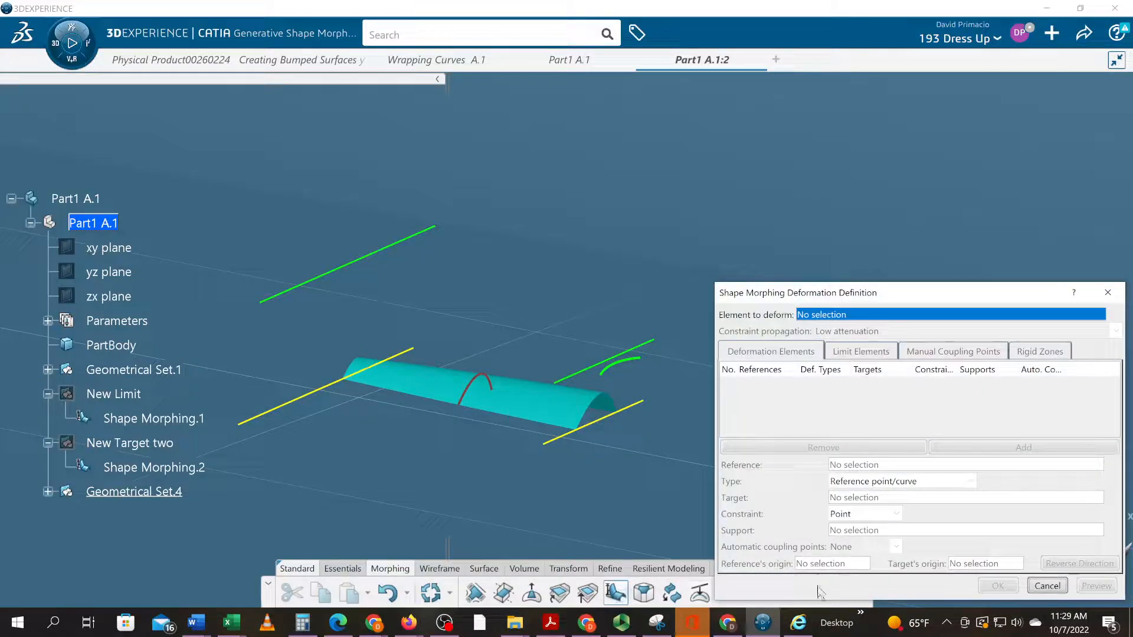
{"action": "left_click", "coordinate": [1041, 584]}
{"action": "left_click", "coordinate": [1107, 292]}
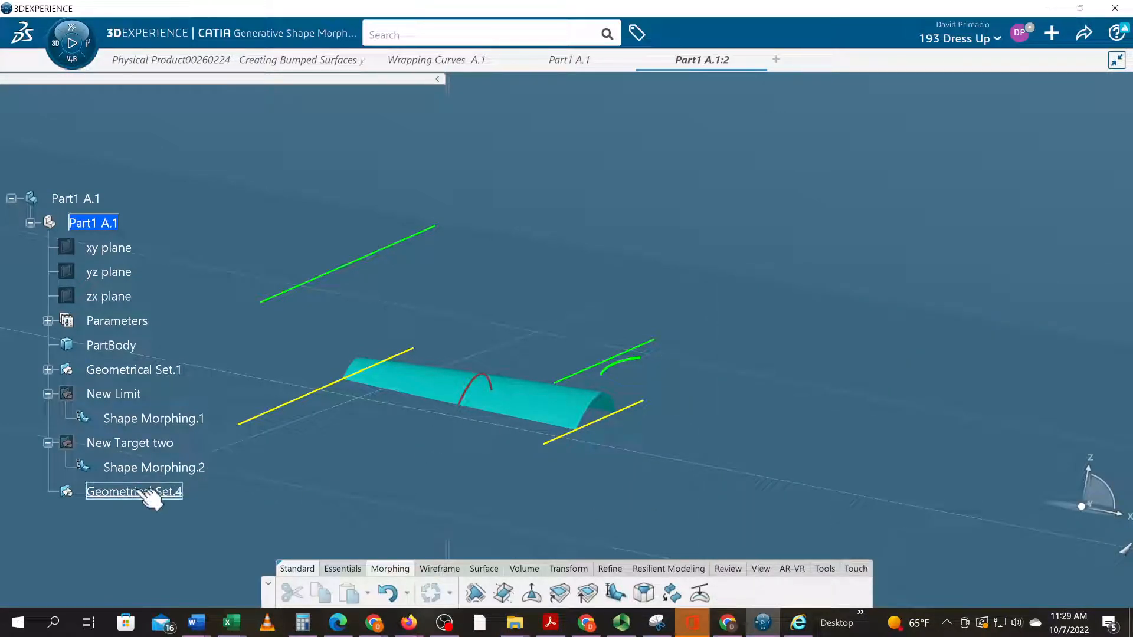
- Rename Geometrical Set.4 as "Different references" in its properties
{"action": "right_click", "coordinate": [151, 494]}
{"action": "left_click", "coordinate": [225, 178]}
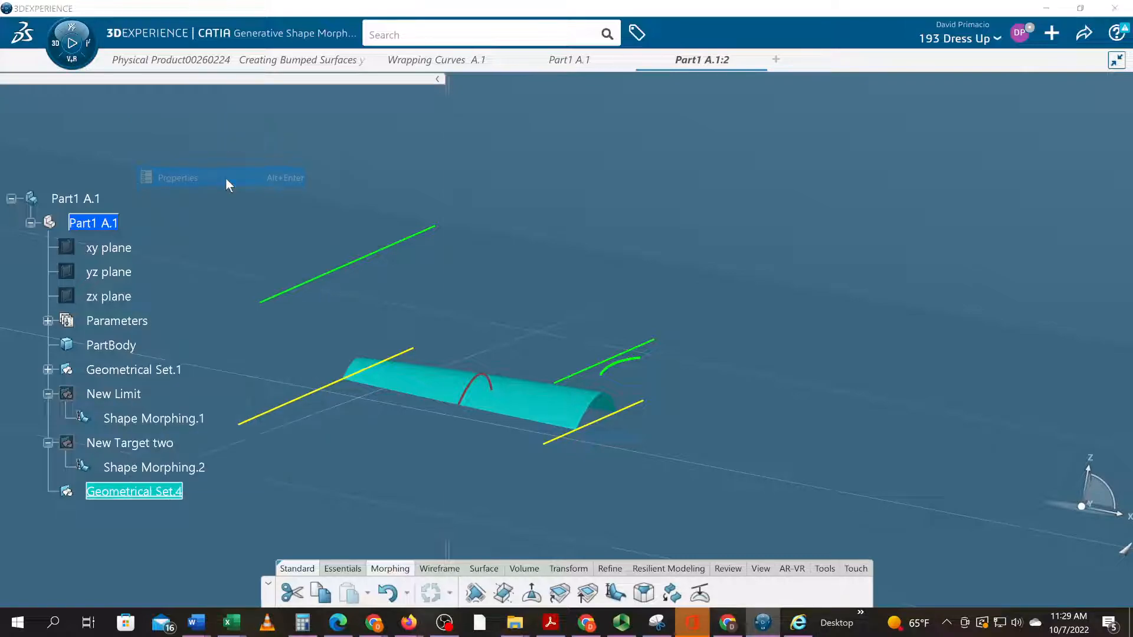
{"action": "type", "text": "Different references"}
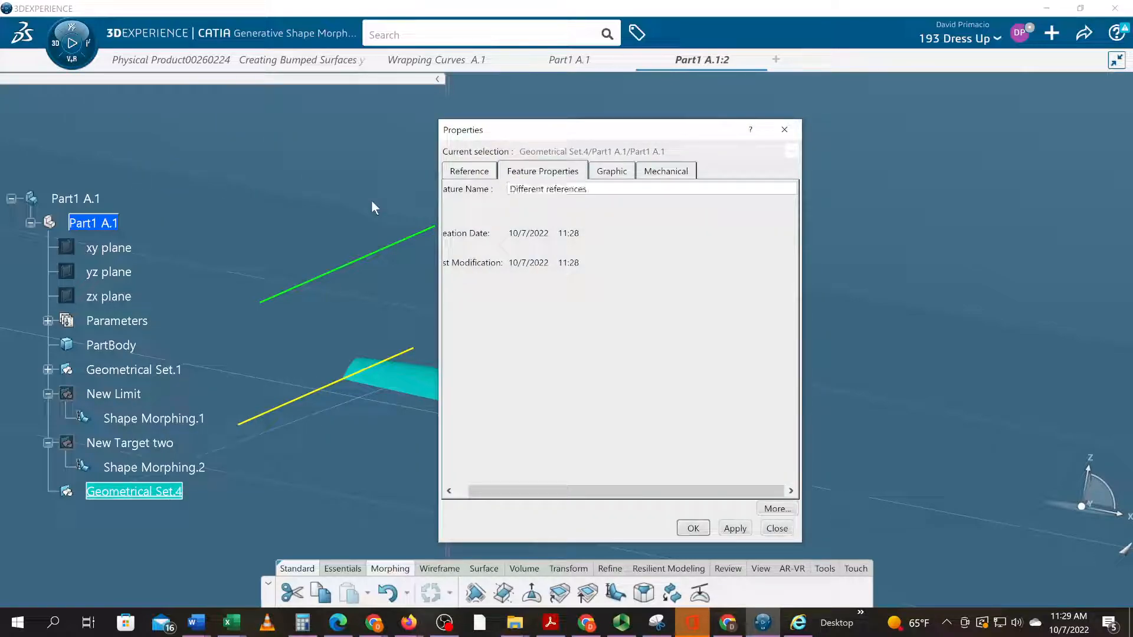
{"action": "key", "text": "Return"}
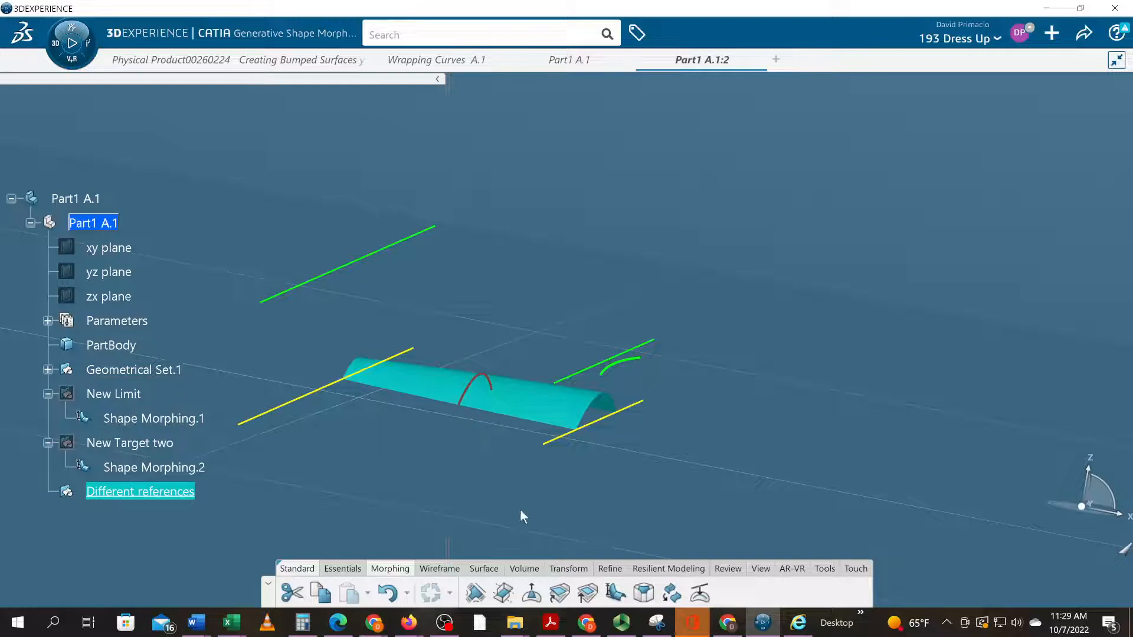
- Set up a Shape Morphing of Surface.1 with Line.1 as reference and Line.2 as target, and preview the result
{"action": "left_click", "coordinate": [614, 593]}
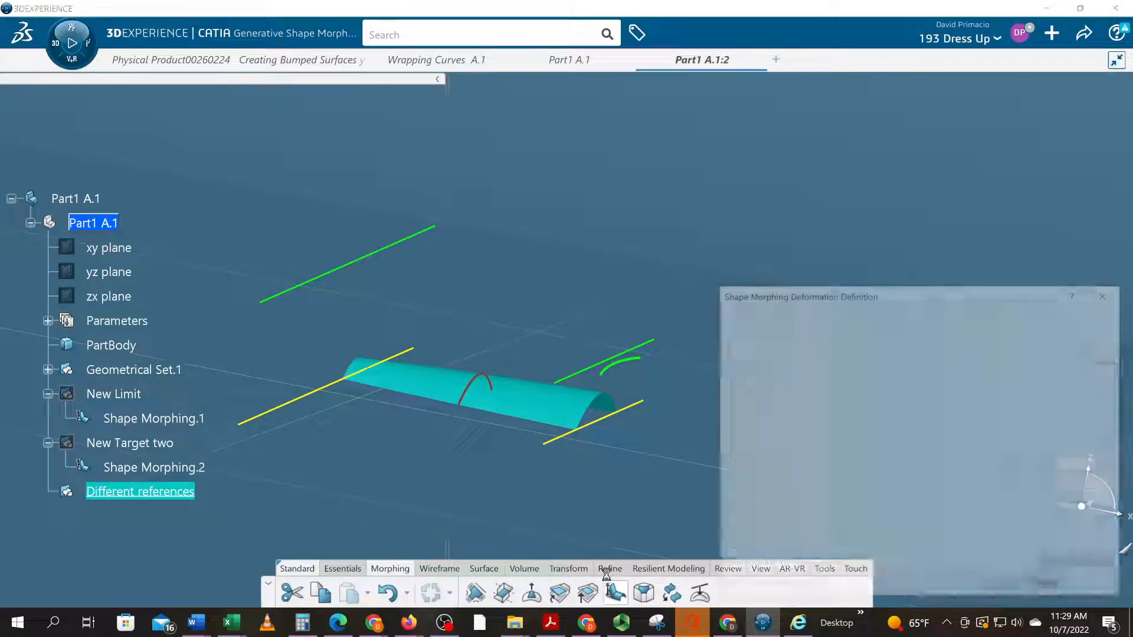
{"action": "left_click", "coordinate": [540, 414]}
{"action": "left_click", "coordinate": [564, 441]}
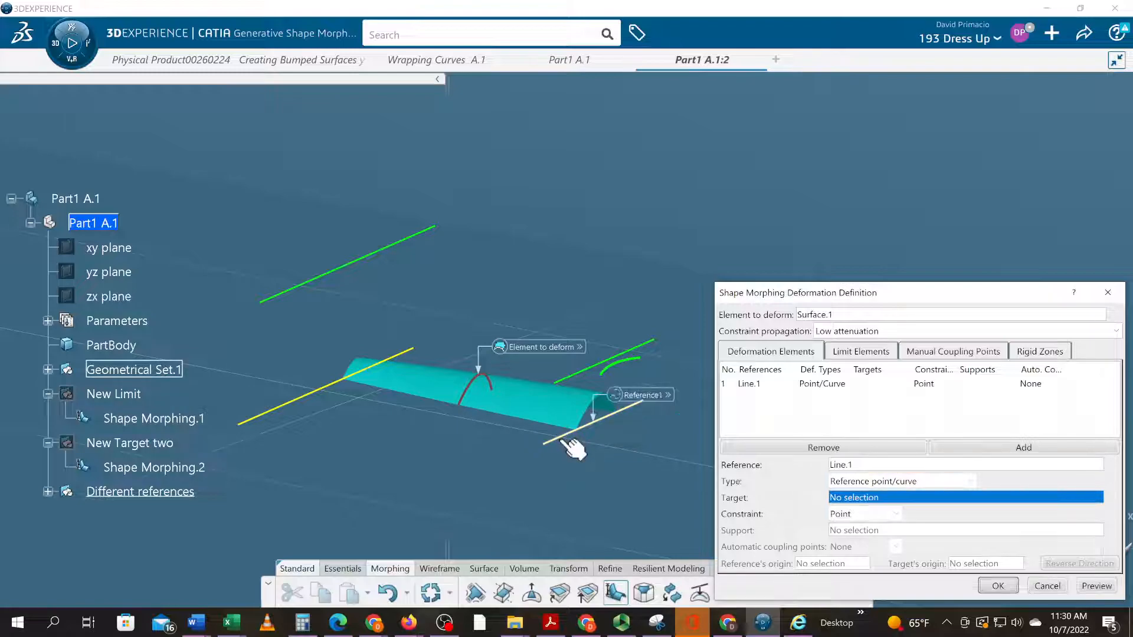
{"action": "left_click", "coordinate": [593, 390]}
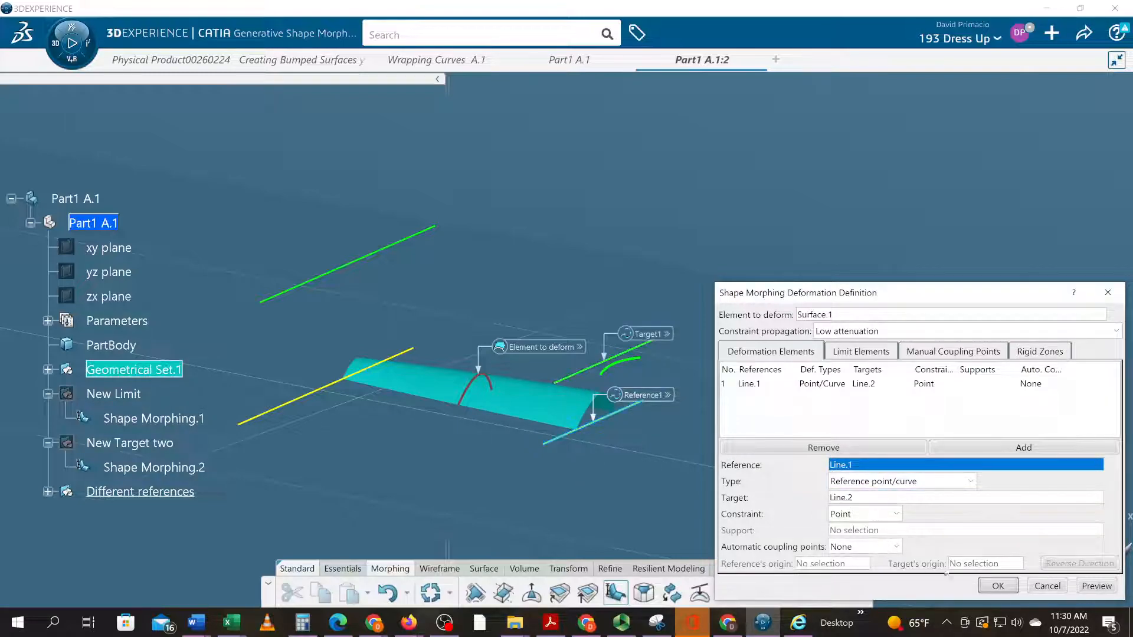
{"action": "left_click", "coordinate": [1096, 585]}
{"action": "middle_click_drag", "start_coordinate": [595, 468], "coordinate": [460, 505]}
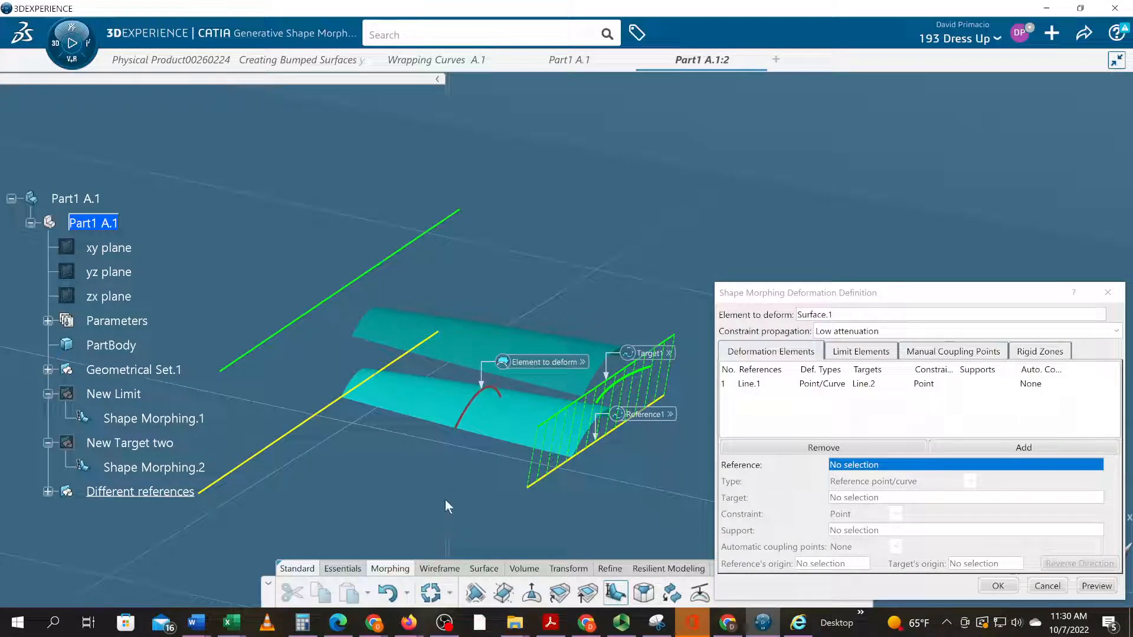
- Add Line.3 as the second reference with Line.4 as its target and preview the deformation again
{"action": "middle_click_drag", "start_coordinate": [416, 511], "coordinate": [461, 537]}
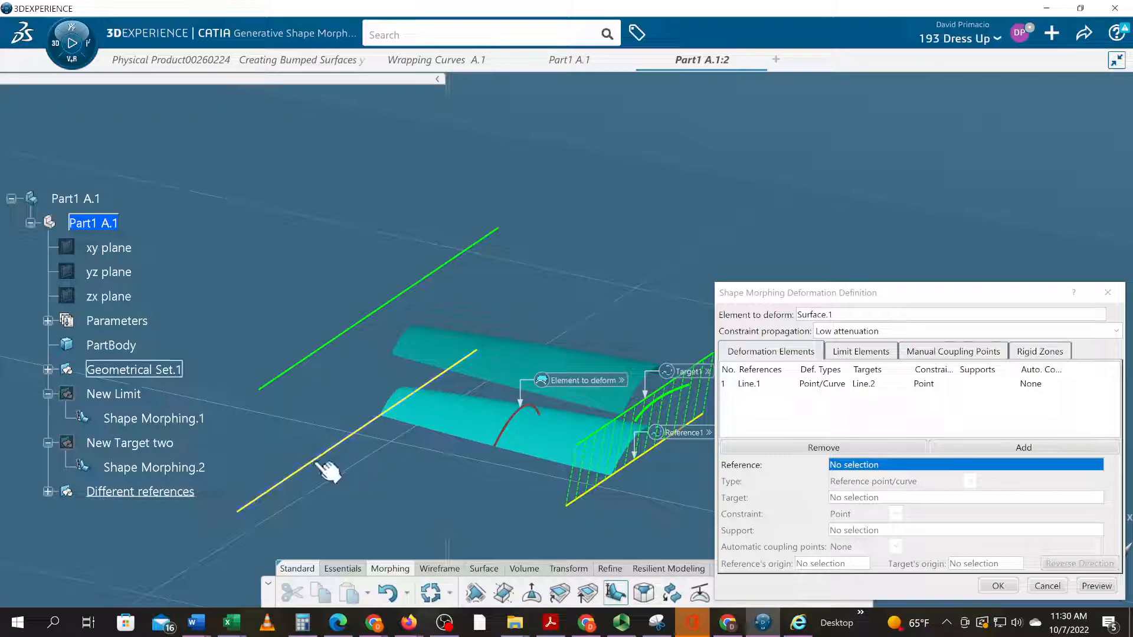
{"action": "left_click", "coordinate": [339, 442]}
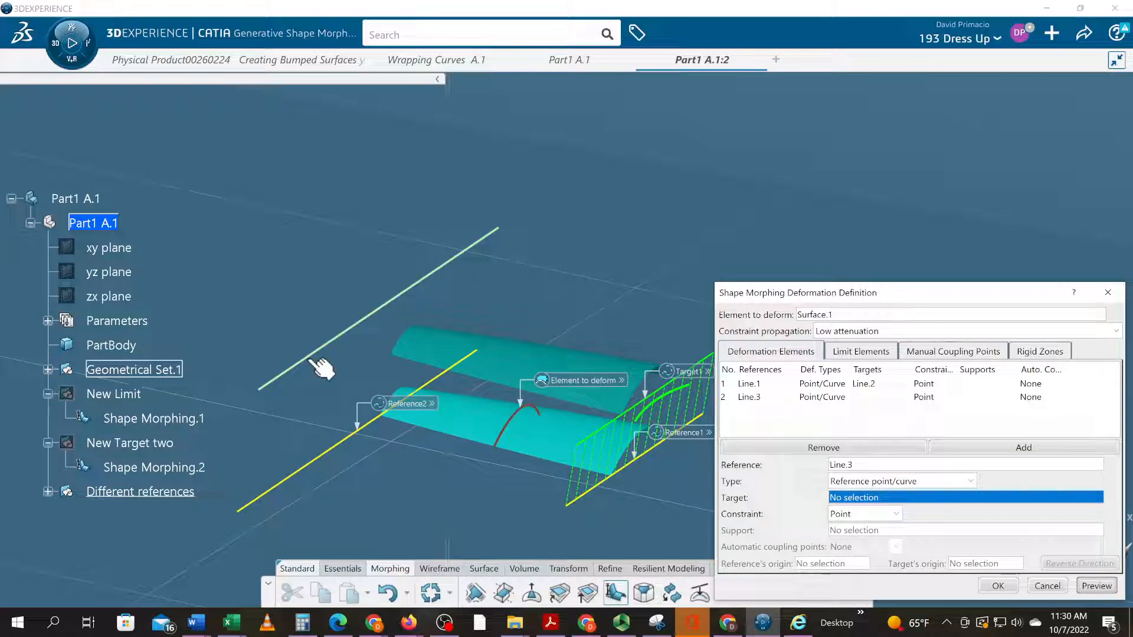
{"action": "left_click", "coordinate": [310, 360]}
{"action": "middle_click_drag", "start_coordinate": [418, 541], "coordinate": [457, 539]}
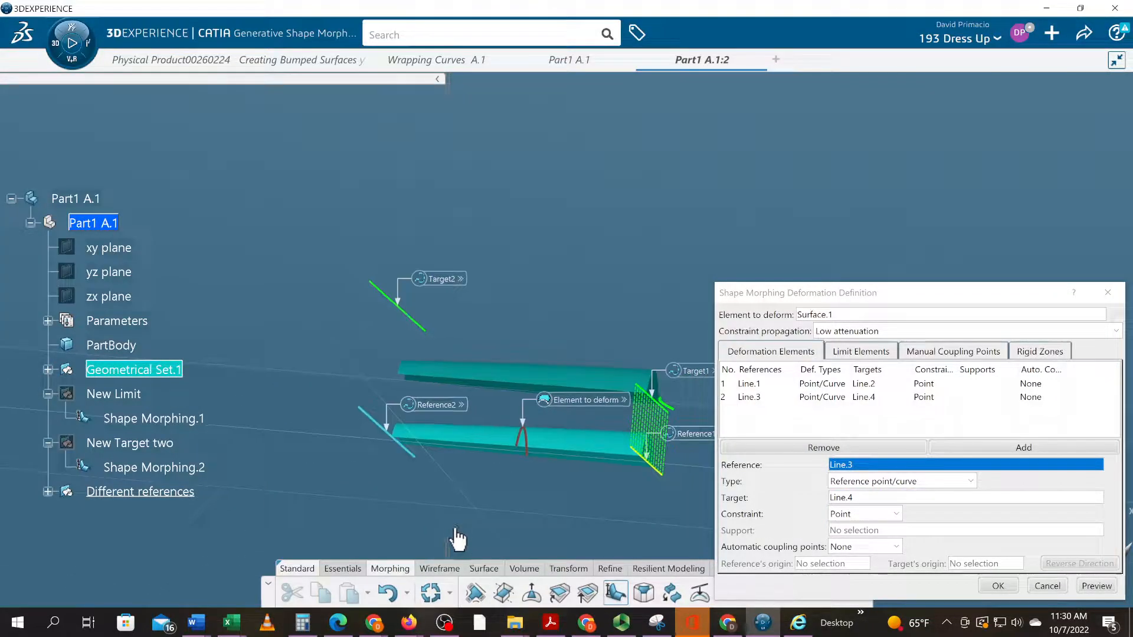
{"action": "left_click", "coordinate": [1096, 586]}
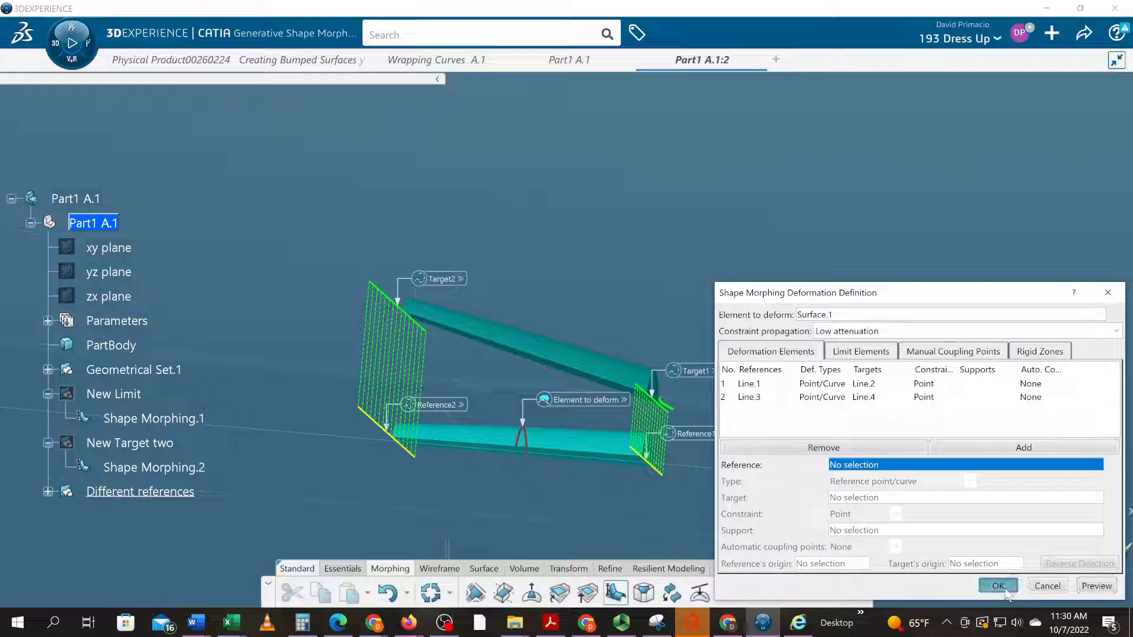
- Create the two-reference morphed surface and hide the Different references set
{"action": "left_click", "coordinate": [998, 586]}
{"action": "mouse_move", "coordinate": [463, 487]}
{"action": "middle_mouse_down"}
{"action": "mouse_move", "coordinate": [459, 518]}
{"action": "mouse_move", "coordinate": [466, 502]}
{"action": "middle_mouse_up"}
{"action": "right_click", "coordinate": [113, 498]}
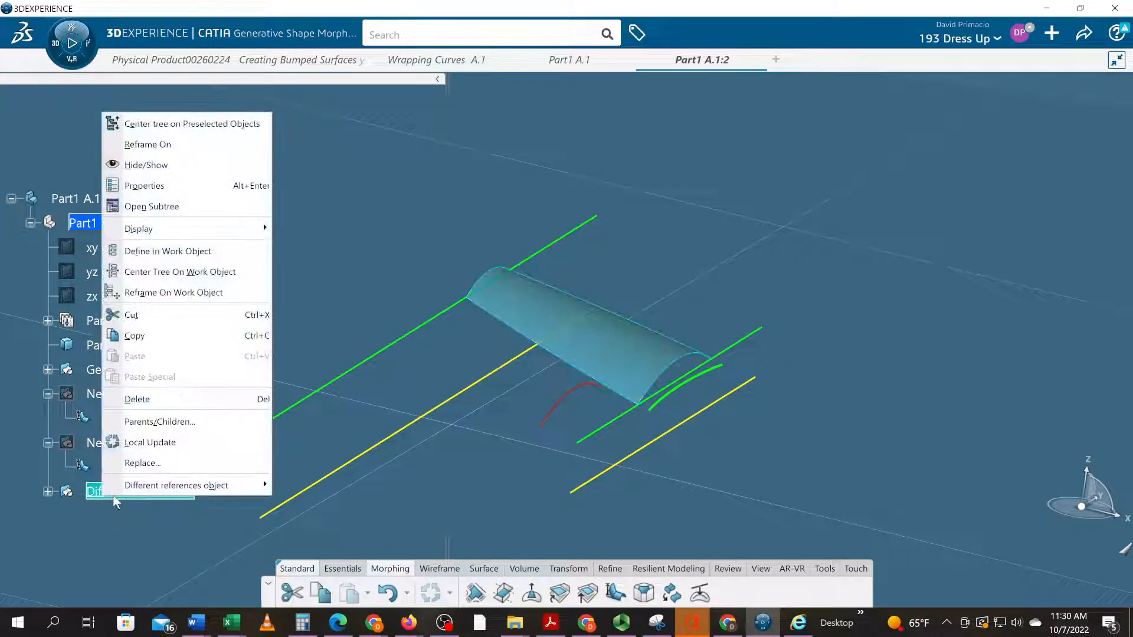
{"action": "left_click", "coordinate": [151, 164]}
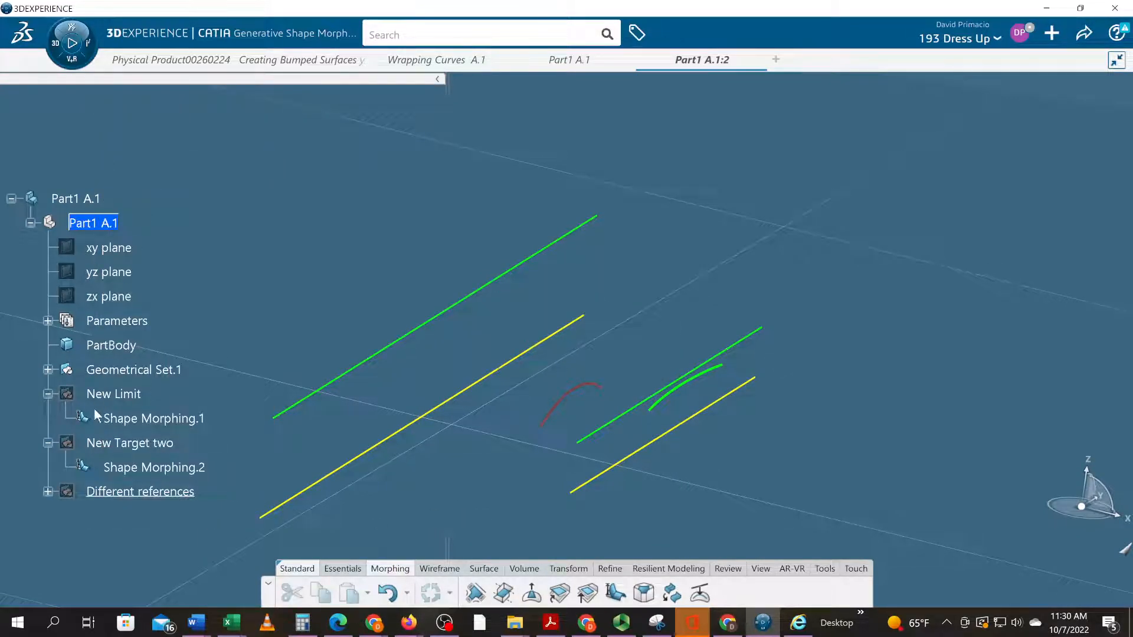
- Show Surface.1 from Geometrical Set.1 again and collapse the set in the tree
{"action": "left_click", "coordinate": [48, 369]}
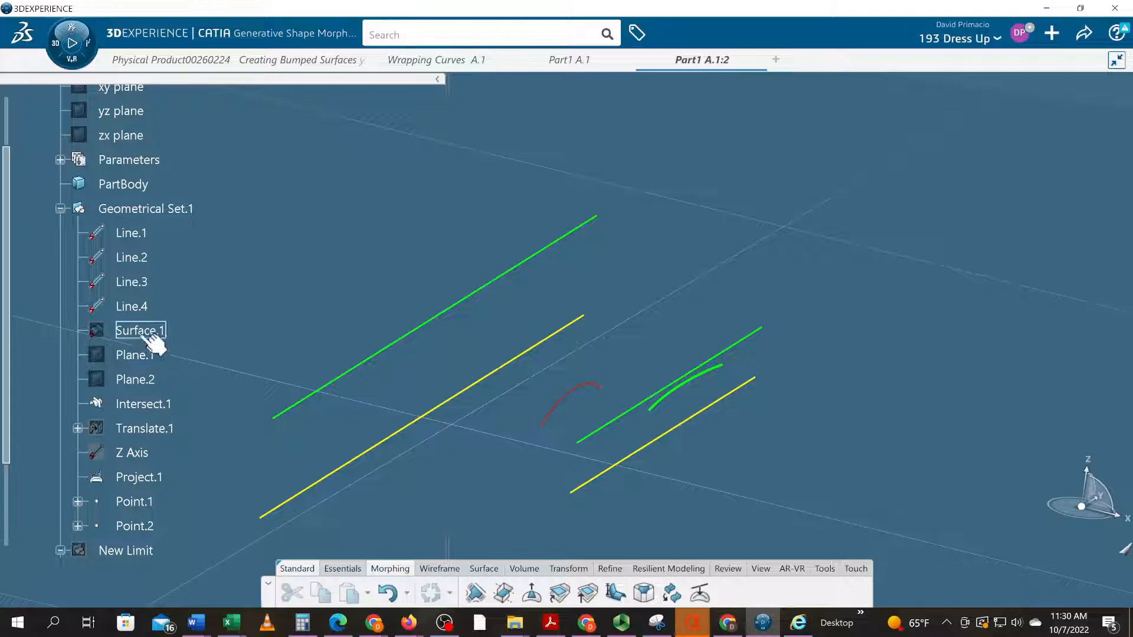
{"action": "right_click", "coordinate": [134, 333]}
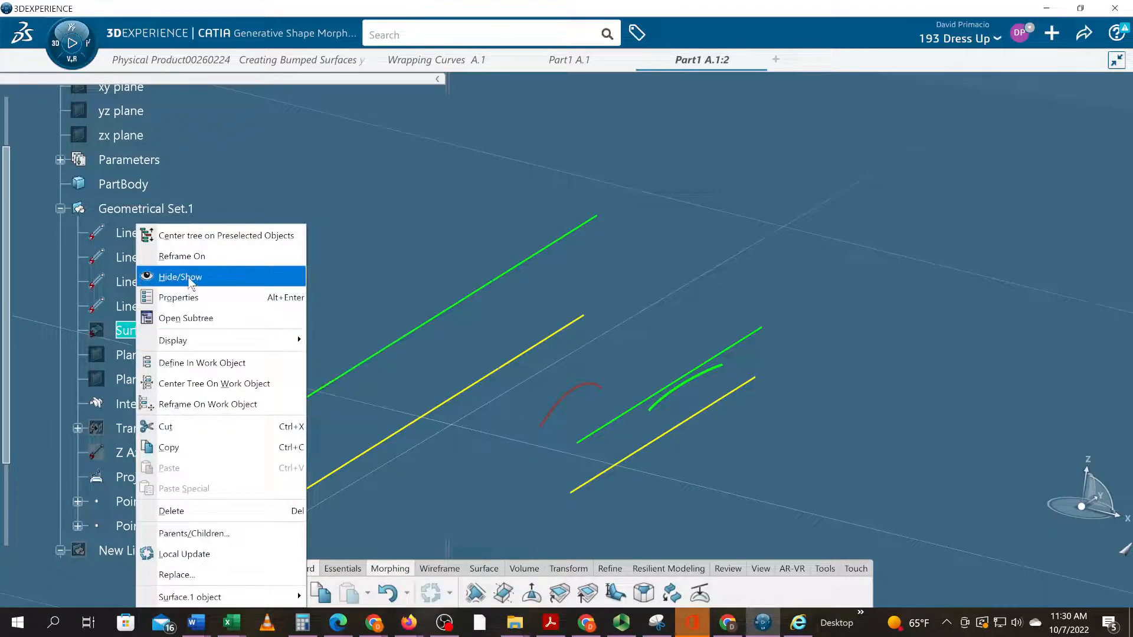
{"action": "left_click", "coordinate": [190, 278]}
{"action": "left_click", "coordinate": [60, 209]}
{"action": "middle_click_drag", "start_coordinate": [477, 547], "coordinate": [597, 479]}
- Switch to the Advanced Surfaces Toolbar 4 Word document, find the Wing bend exercise and highlight its heading, and return to the part
{"action": "key", "text": "alt+Tab"}
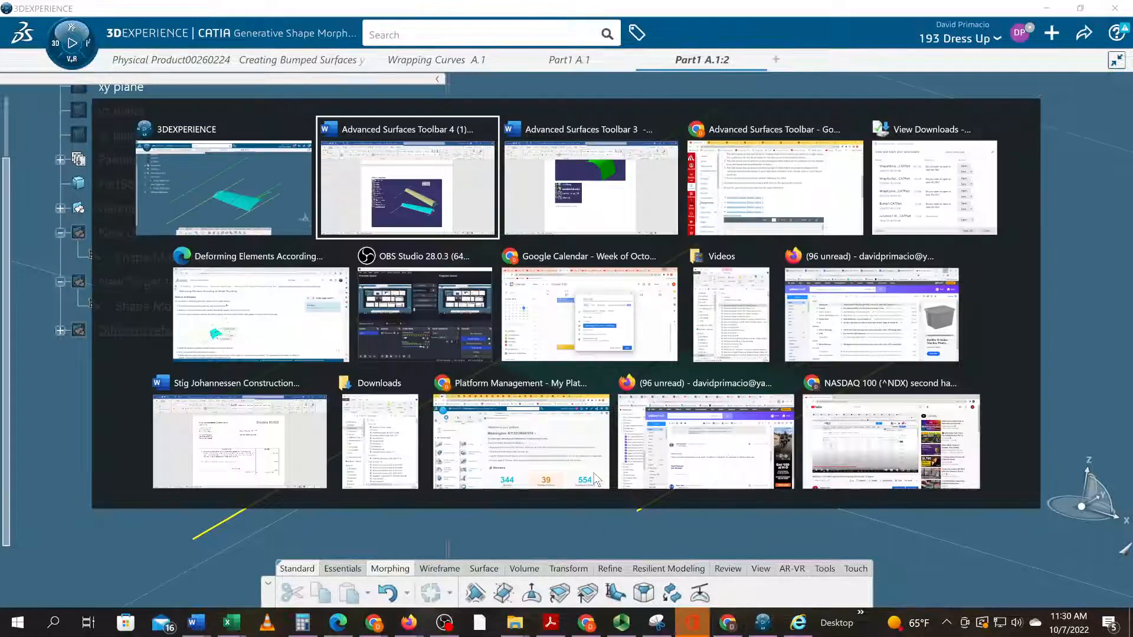
{"action": "scroll", "coordinate": [593, 472], "scroll_direction": "down", "scroll_amount": 15}
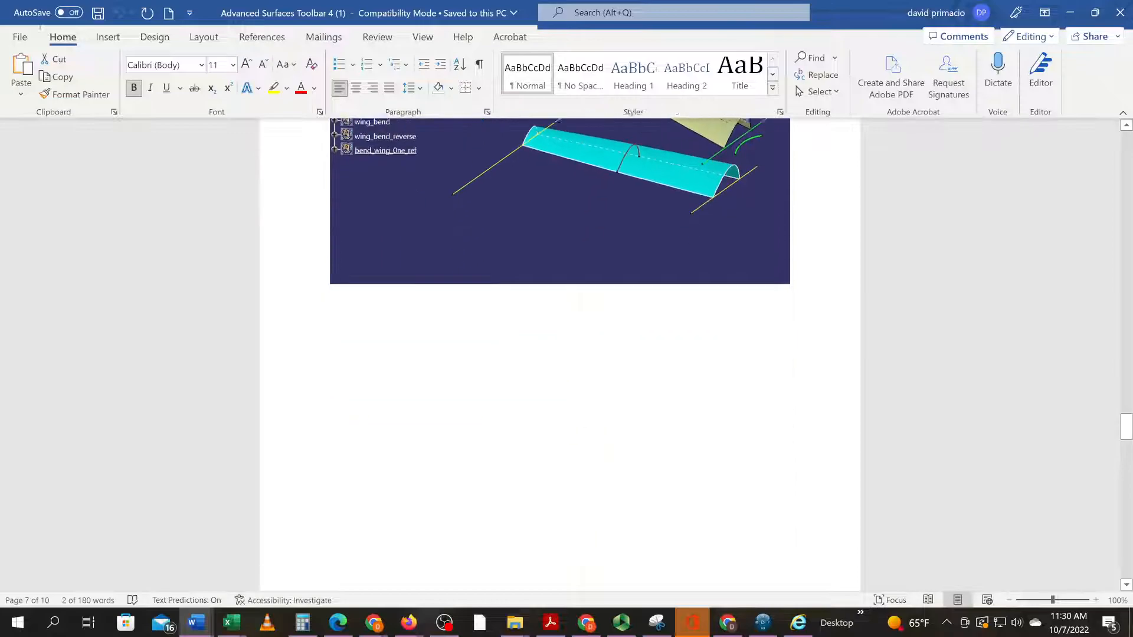
{"action": "scroll", "coordinate": [560, 354], "scroll_direction": "down", "scroll_amount": 3}
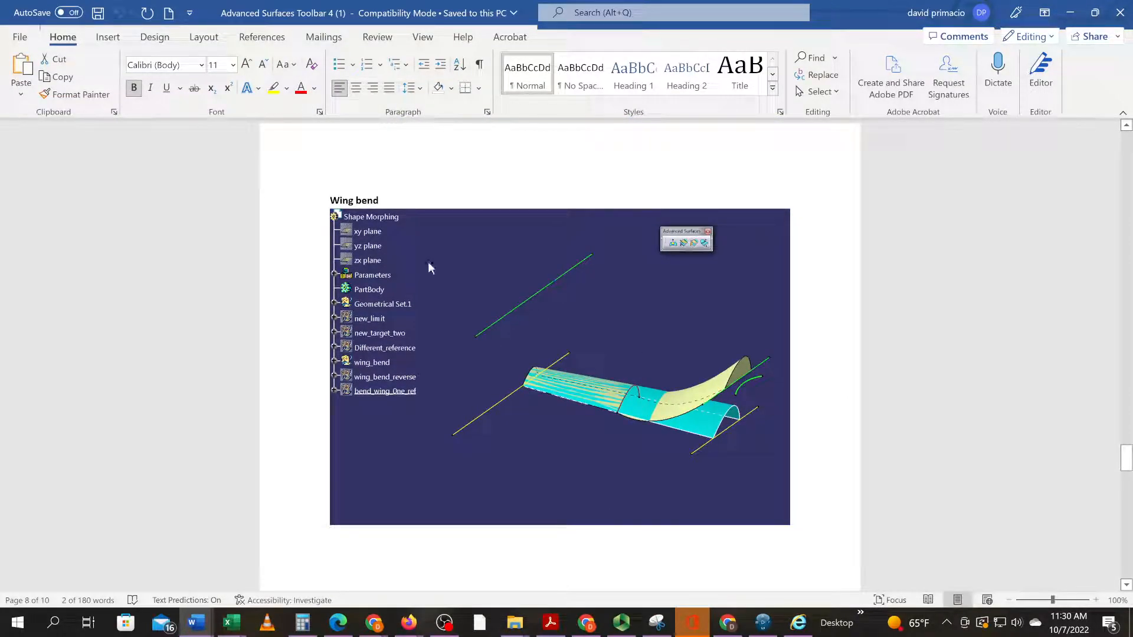
{"action": "left_click", "coordinate": [295, 200]}
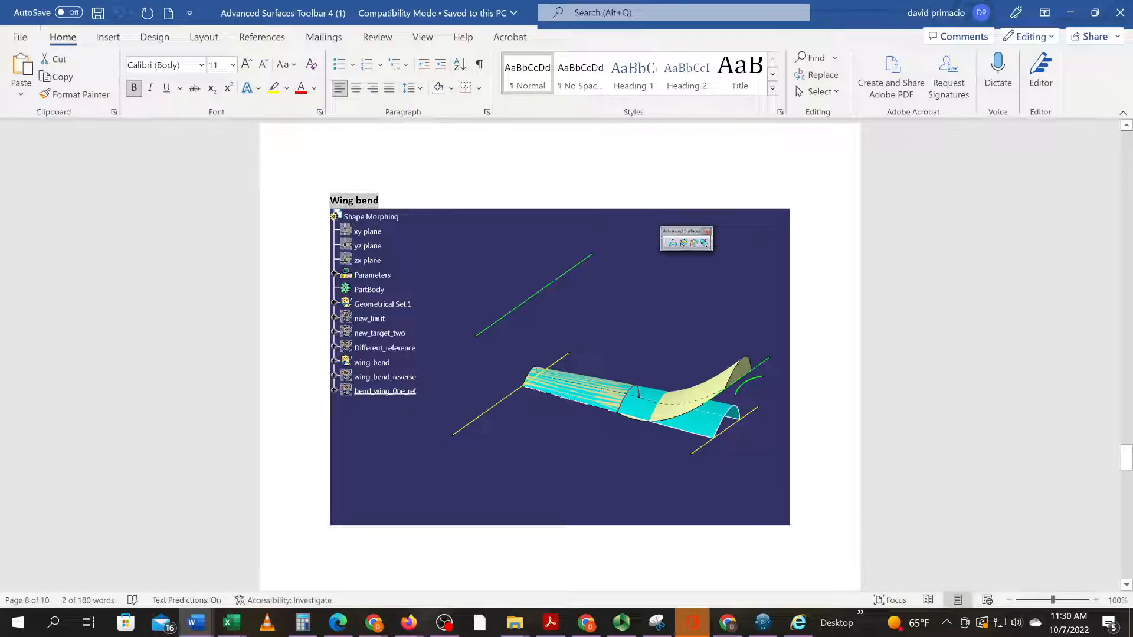
{"action": "key", "text": "alt+Tab"}
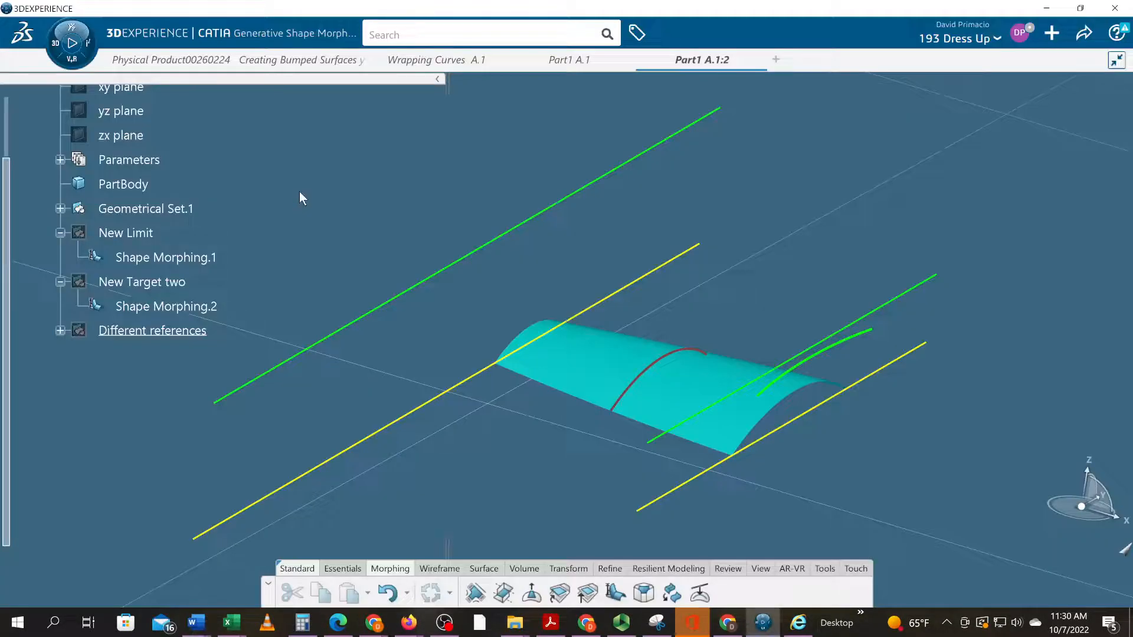
- Insert a new geometrical set under Part1 A.1 and rename it "Wing bend"
{"action": "scroll", "coordinate": [127, 155], "scroll_direction": "up", "scroll_amount": 3}
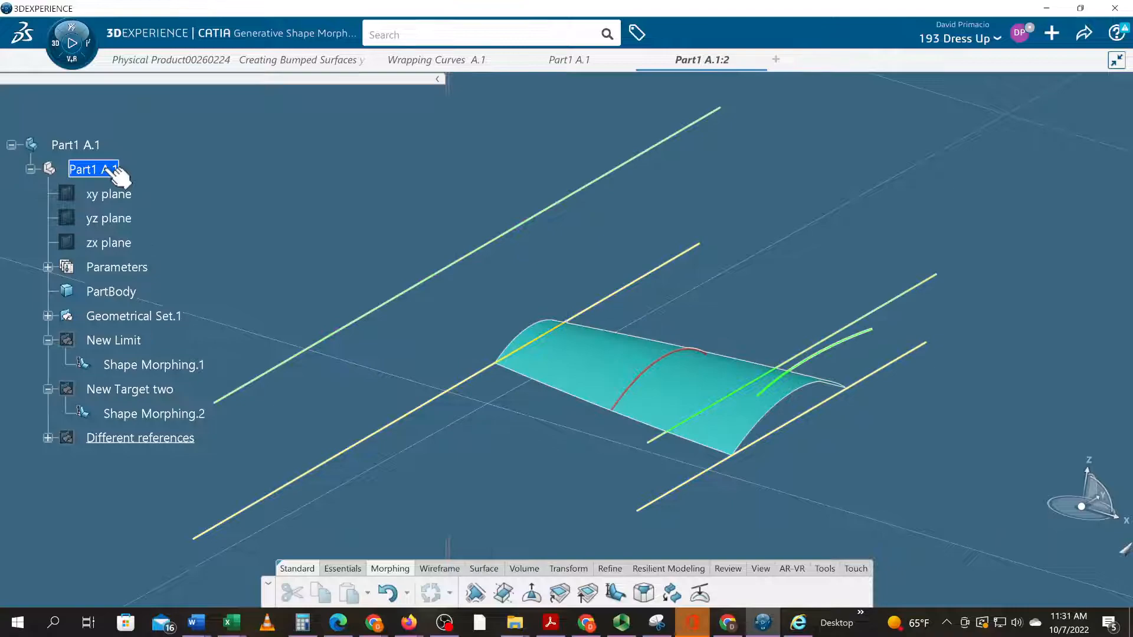
{"action": "left_click", "coordinate": [180, 112]}
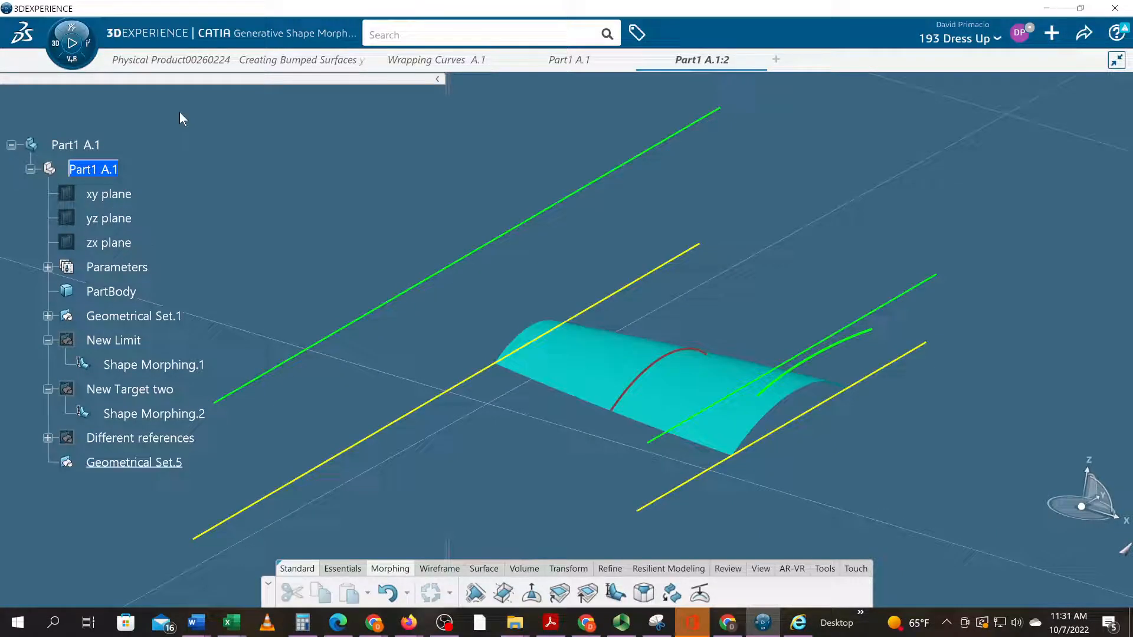
{"action": "right_click", "coordinate": [132, 464]}
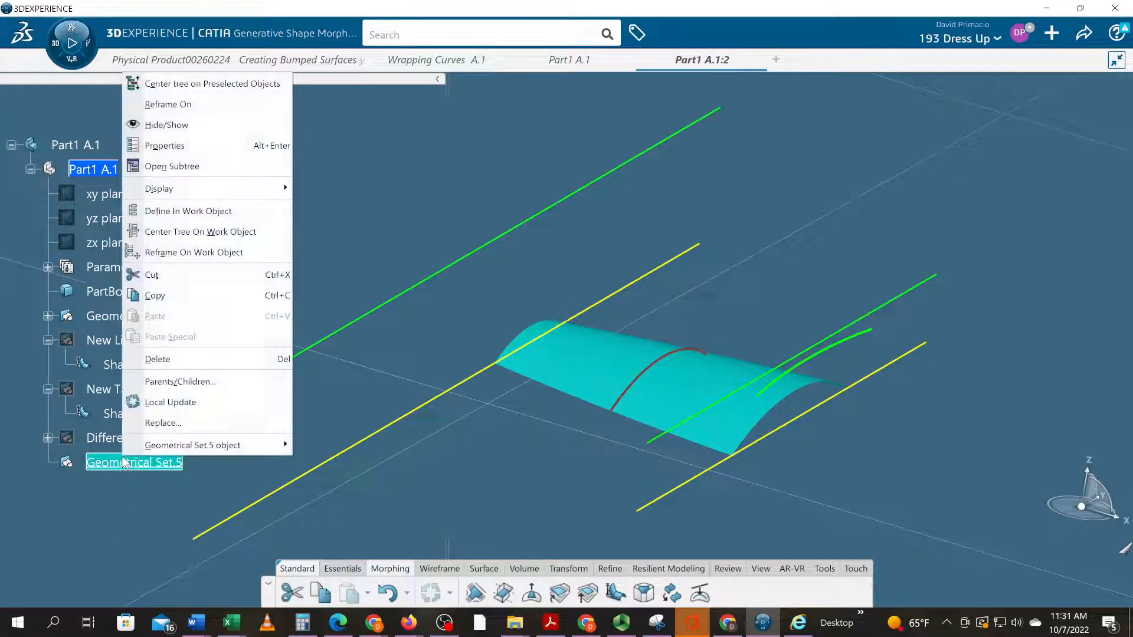
{"action": "left_click", "coordinate": [236, 145]}
{"action": "type", "text": "Wing bend"}
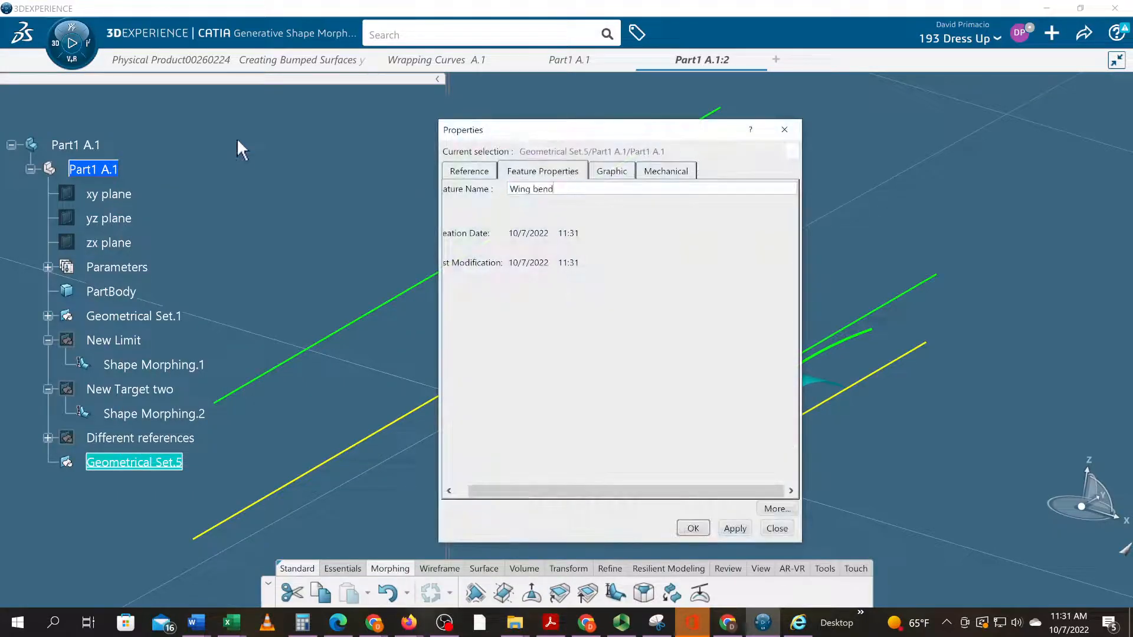
{"action": "key", "text": "Return"}
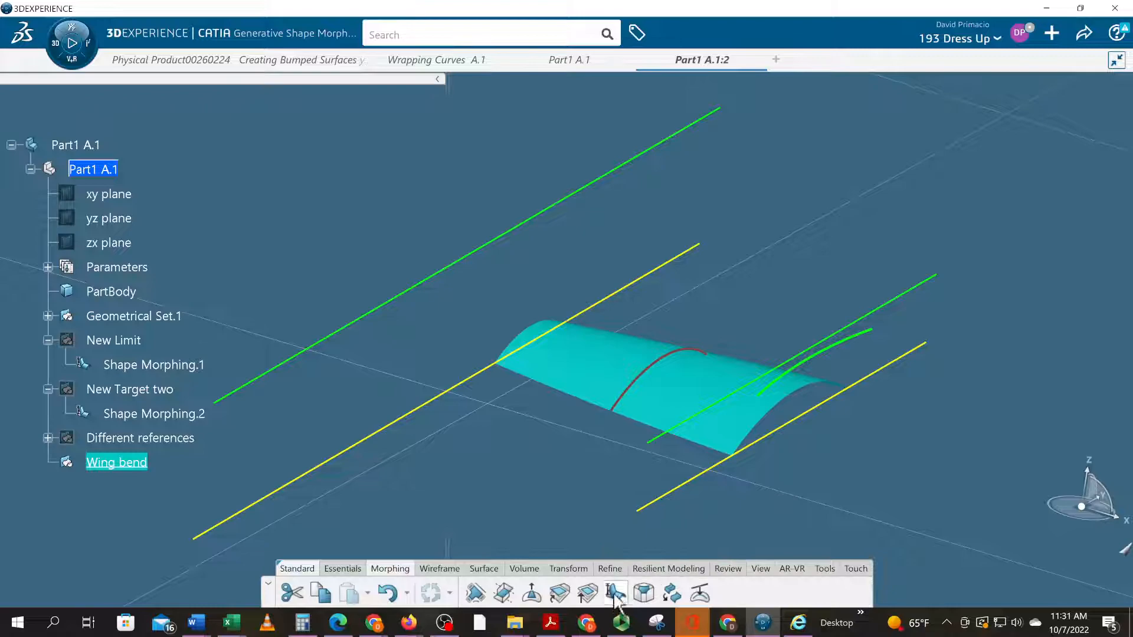
- Set up a Shape Morphing of Surface.1 with Line.1 as reference and Line.2 as target, and preview the deformation
{"action": "left_click", "coordinate": [671, 430]}
{"action": "middle_click_drag", "start_coordinate": [506, 516], "coordinate": [312, 491]}
{"action": "middle_click_drag", "start_coordinate": [645, 499], "coordinate": [665, 499]}
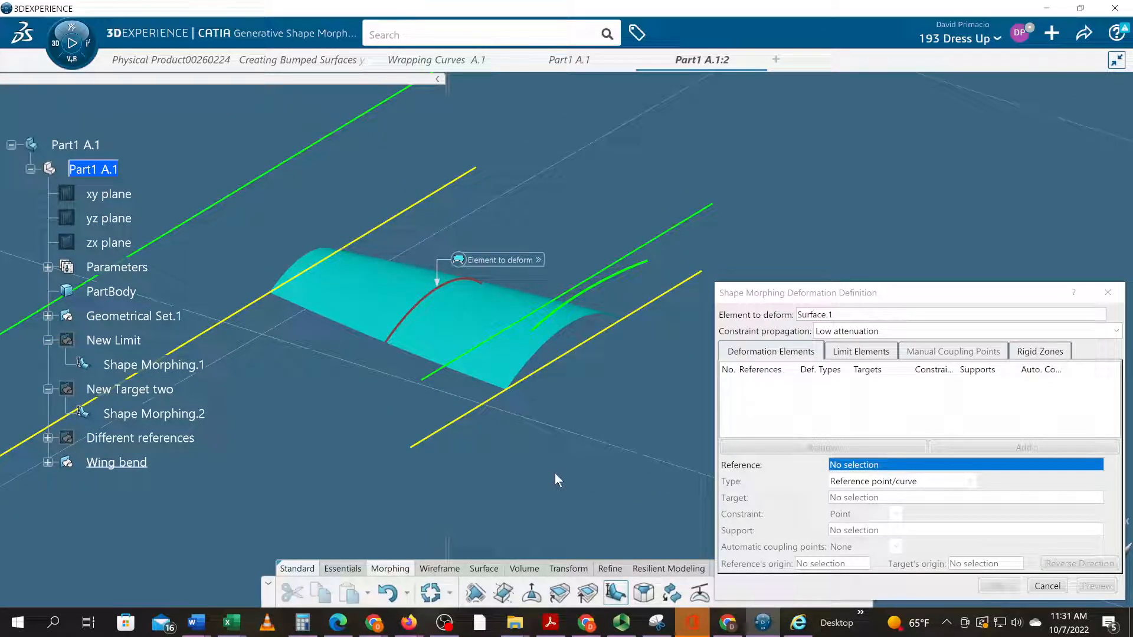
{"action": "left_click", "coordinate": [476, 408]}
{"action": "left_click", "coordinate": [435, 370]}
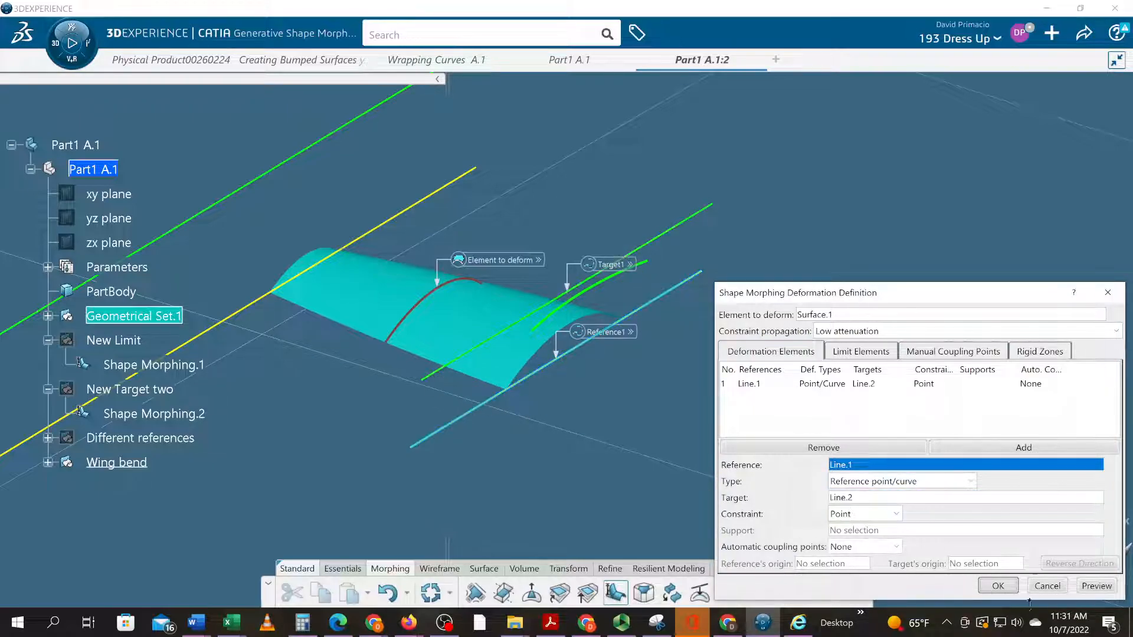
{"action": "left_click", "coordinate": [1096, 586]}
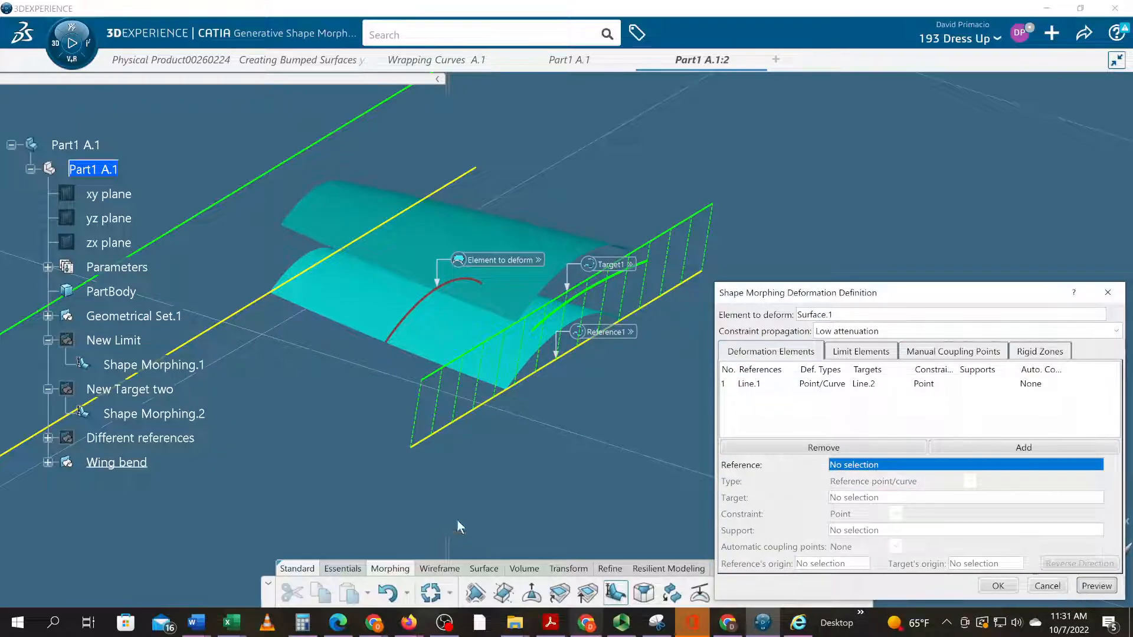
{"action": "middle_click_drag", "start_coordinate": [454, 514], "coordinate": [509, 502]}
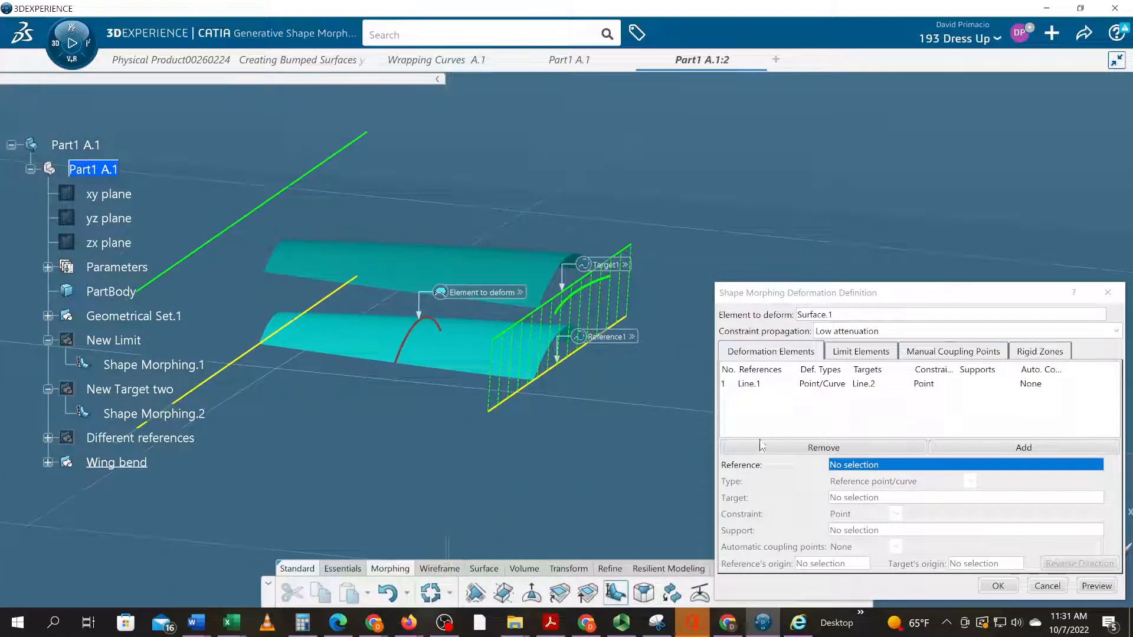
- Limit the morphing at the Intersect.1 curve, preview and create the surface, and undo it
{"action": "left_click", "coordinate": [850, 355]}
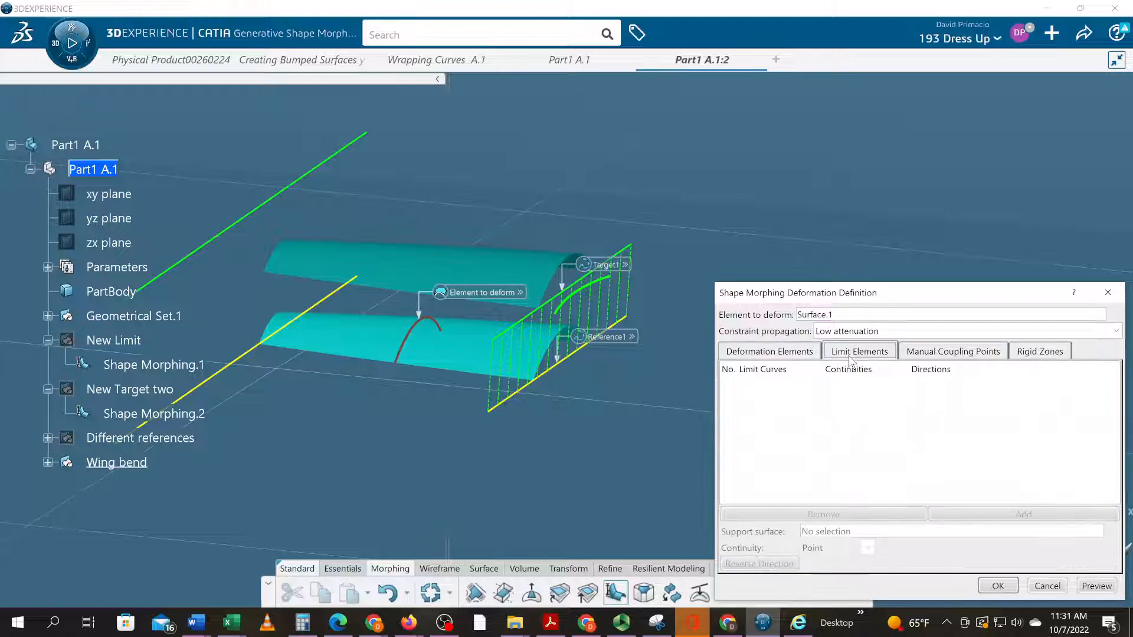
{"action": "left_click", "coordinate": [418, 341]}
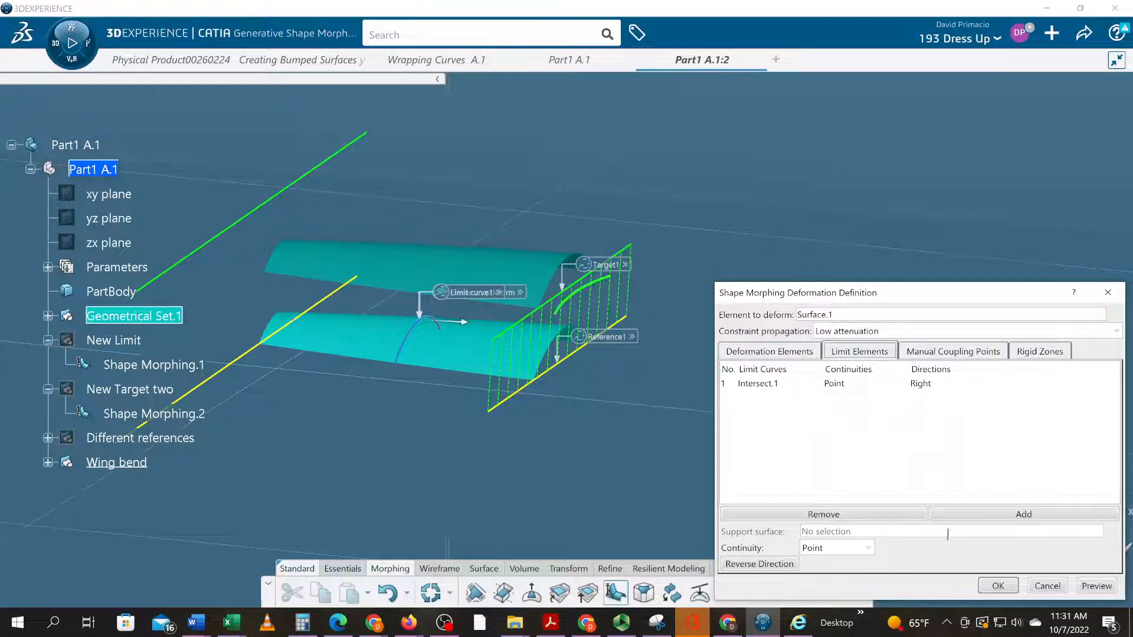
{"action": "left_click", "coordinate": [1097, 586]}
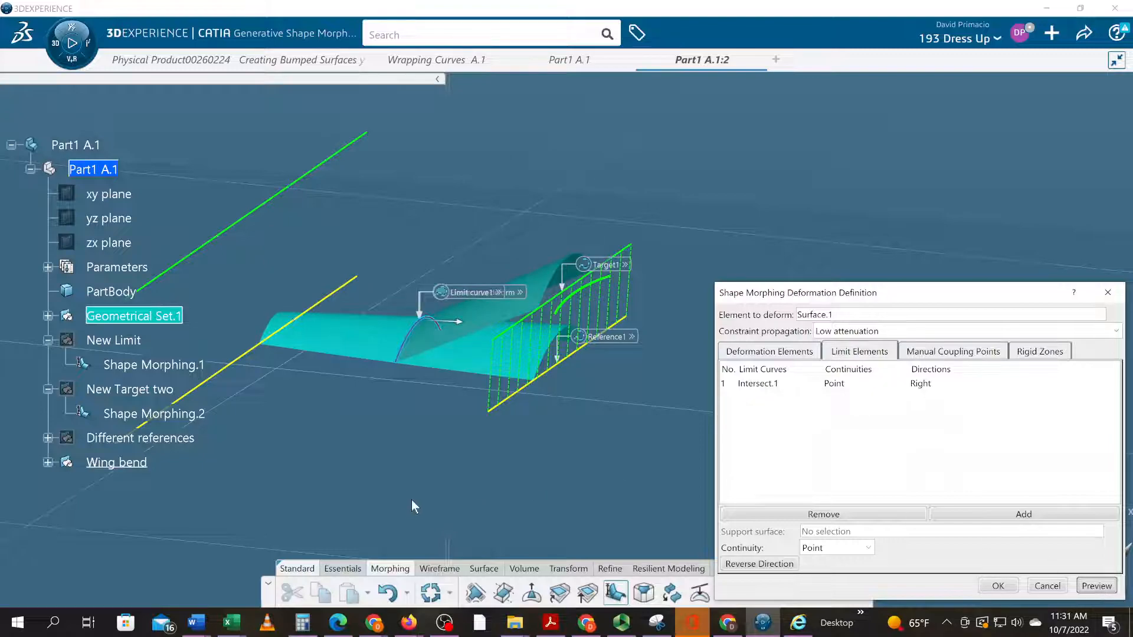
{"action": "middle_click_drag", "start_coordinate": [390, 473], "coordinate": [416, 502]}
{"action": "left_click", "coordinate": [997, 586]}
{"action": "middle_click_drag", "start_coordinate": [550, 475], "coordinate": [741, 448]}
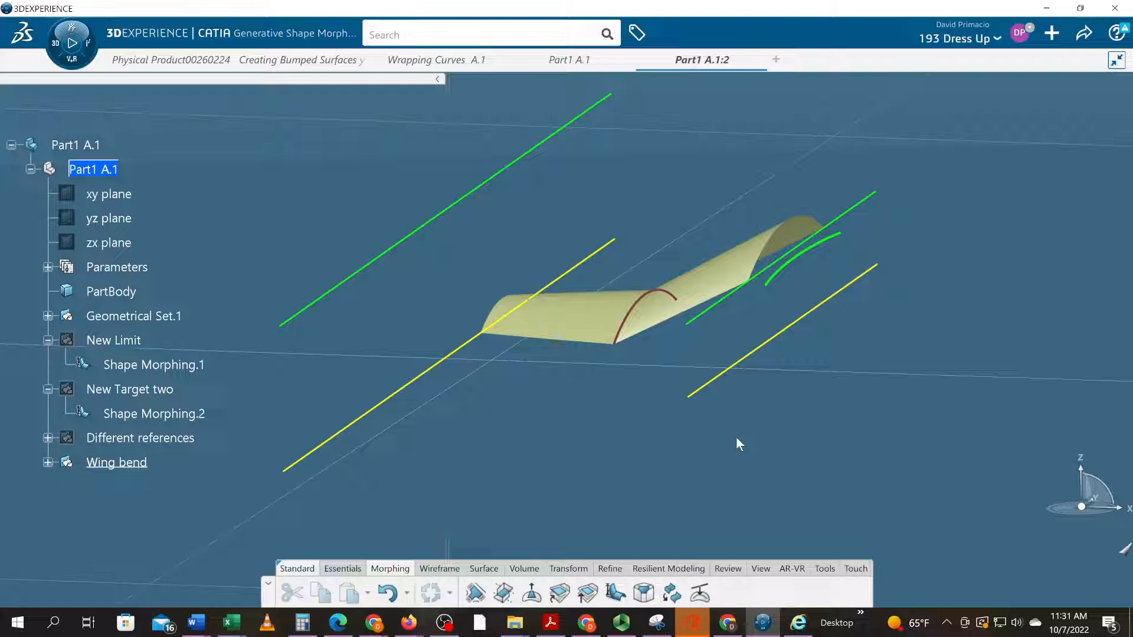
{"action": "key", "text": "ctrl+z"}
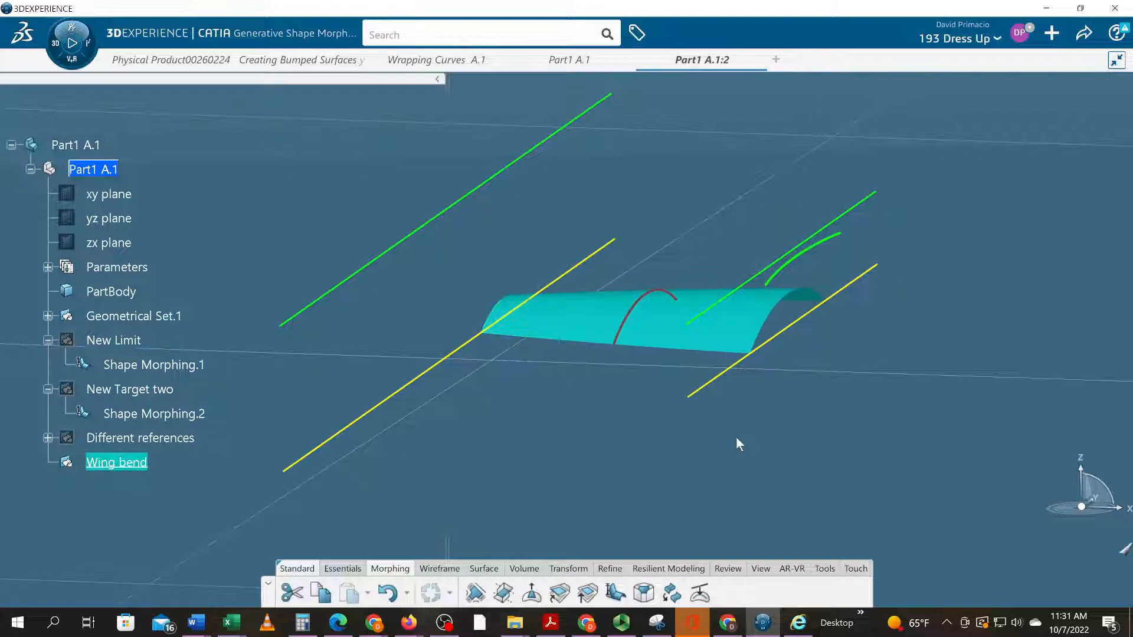
- Start the Shape Morphing of Surface.1 again with Line.1 as reference and Line.2 as target
{"action": "left_click", "coordinate": [614, 593]}
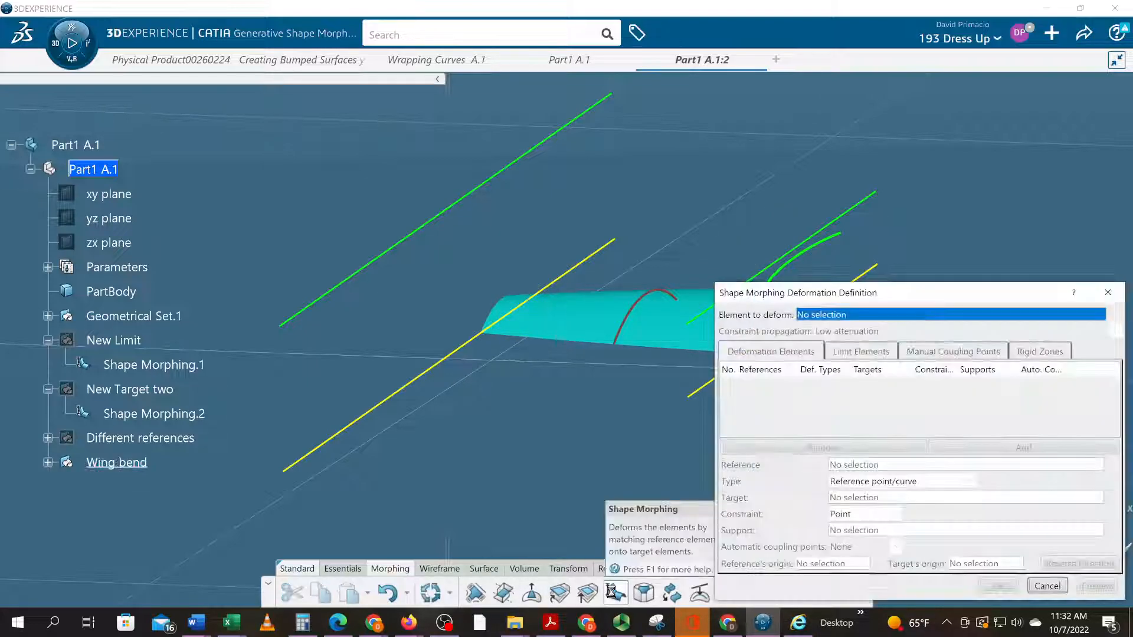
{"action": "left_click", "coordinate": [643, 312]}
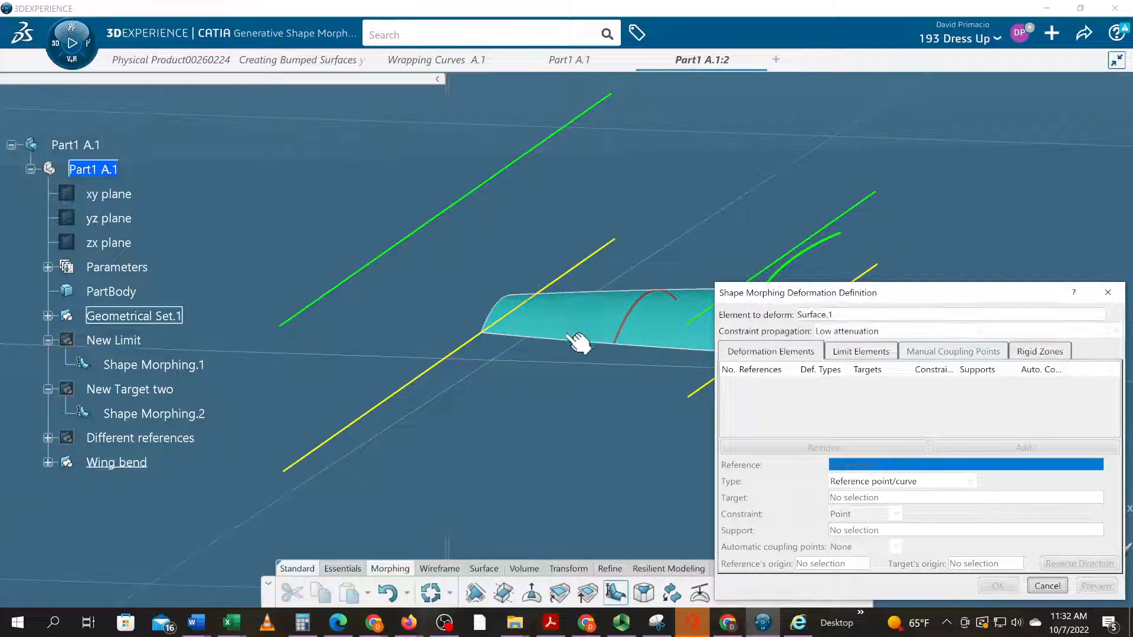
{"action": "middle_click_drag", "start_coordinate": [447, 552], "coordinate": [210, 574]}
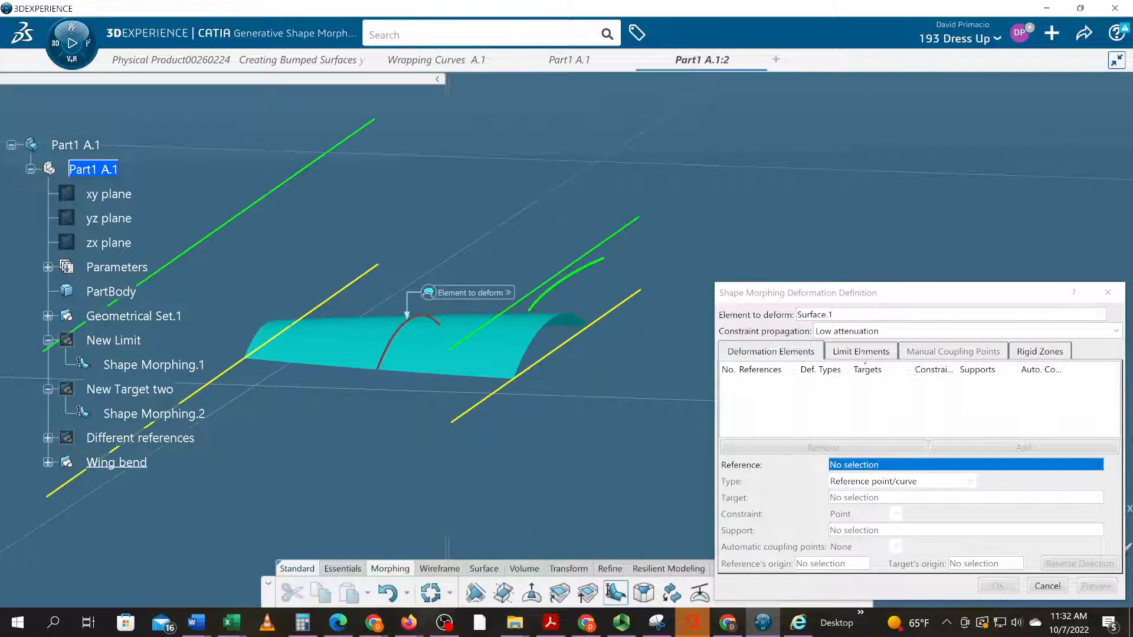
{"action": "left_click", "coordinate": [633, 304]}
{"action": "left_click", "coordinate": [639, 311]}
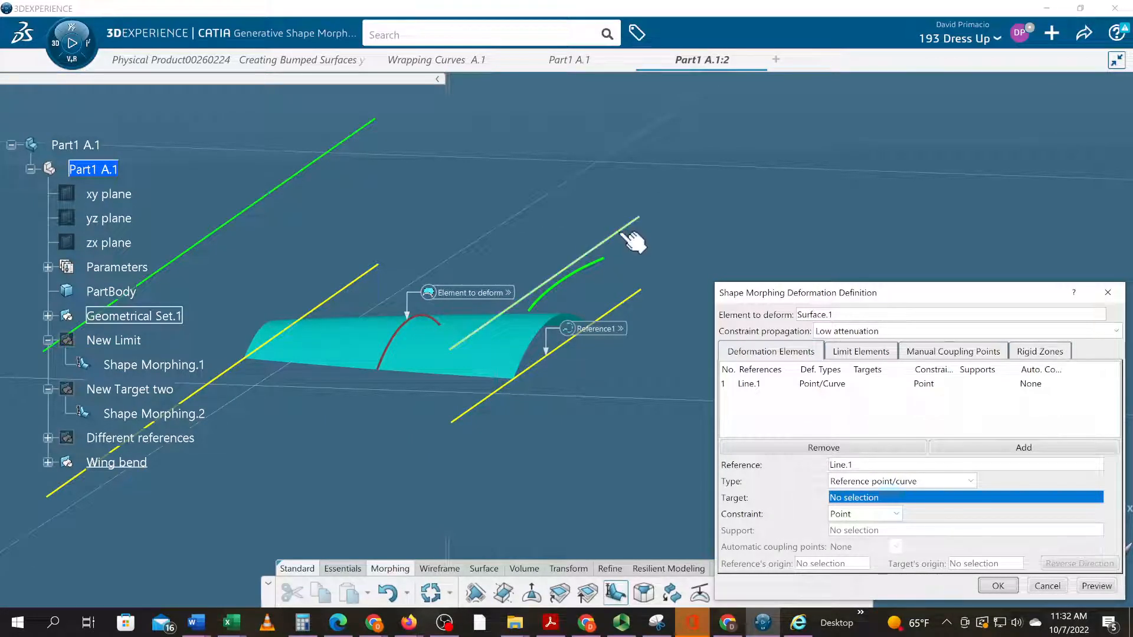
{"action": "left_click", "coordinate": [626, 234]}
- Add Intersect.1 as the limit curve with Point continuity, preview the bend and create the morphed surface
{"action": "left_click", "coordinate": [828, 351]}
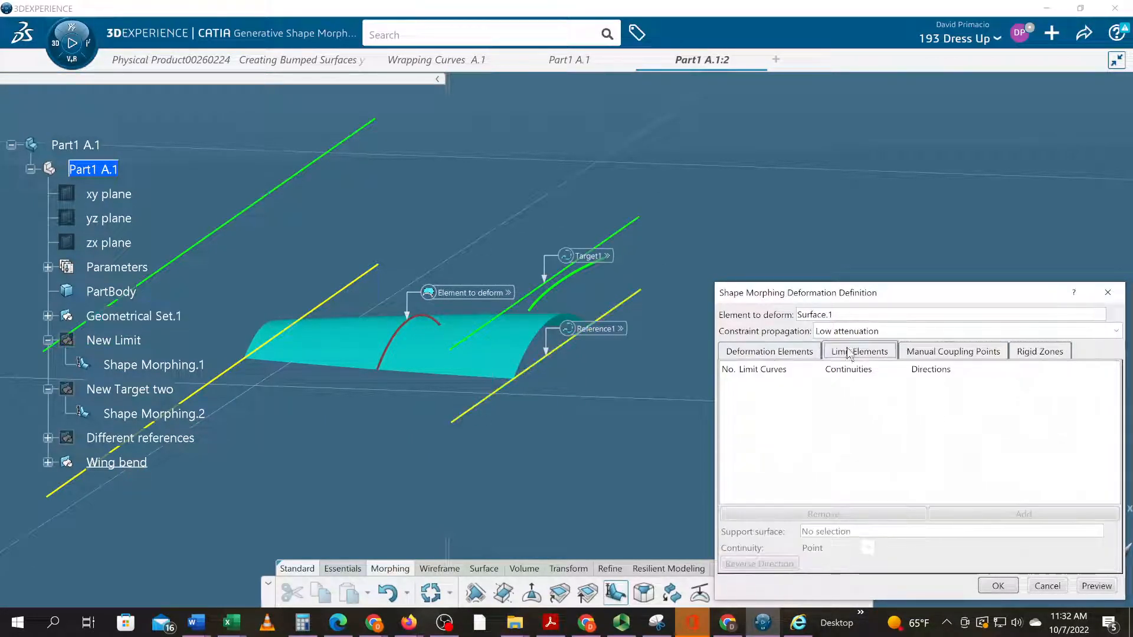
{"action": "left_click", "coordinate": [402, 336]}
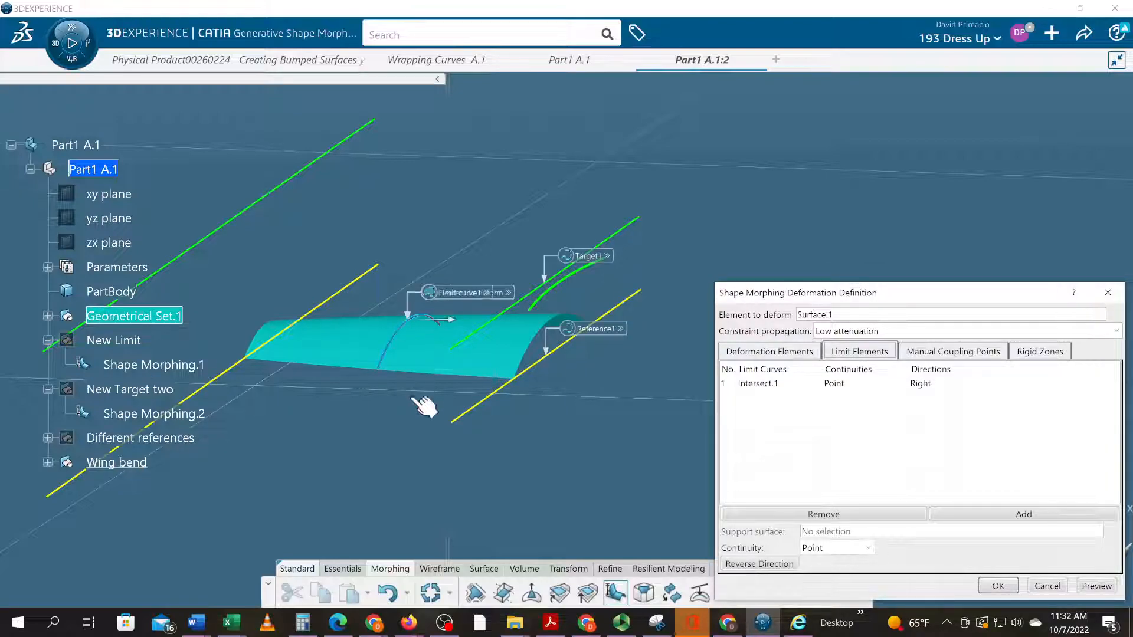
{"action": "left_click", "coordinate": [1096, 586]}
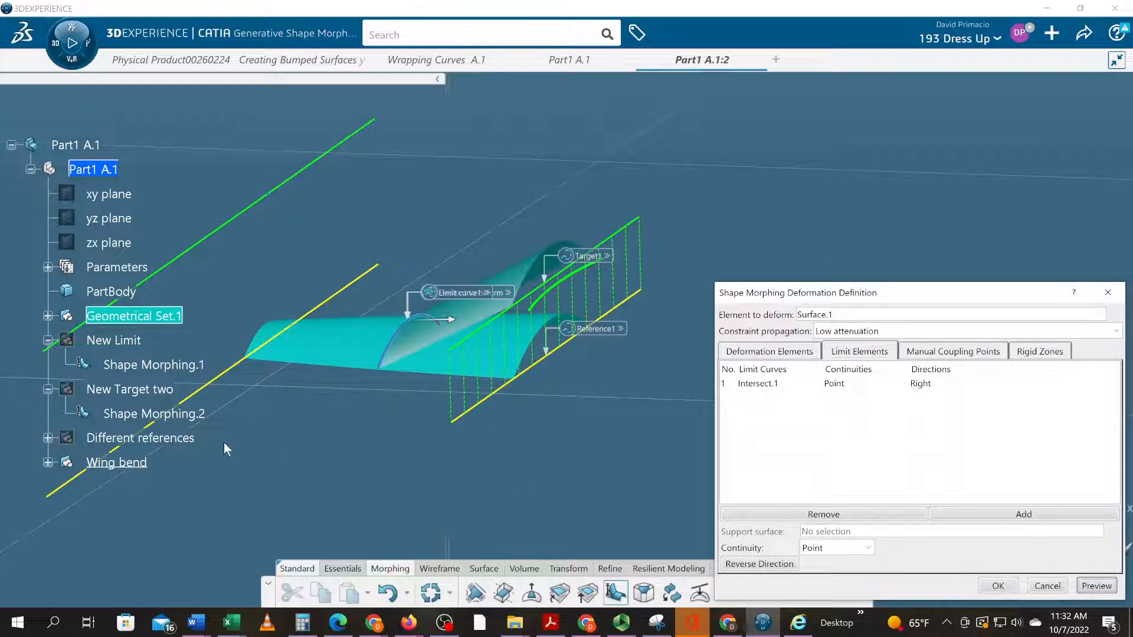
{"action": "middle_click_drag", "start_coordinate": [431, 498], "coordinate": [502, 543]}
{"action": "left_click", "coordinate": [998, 586]}
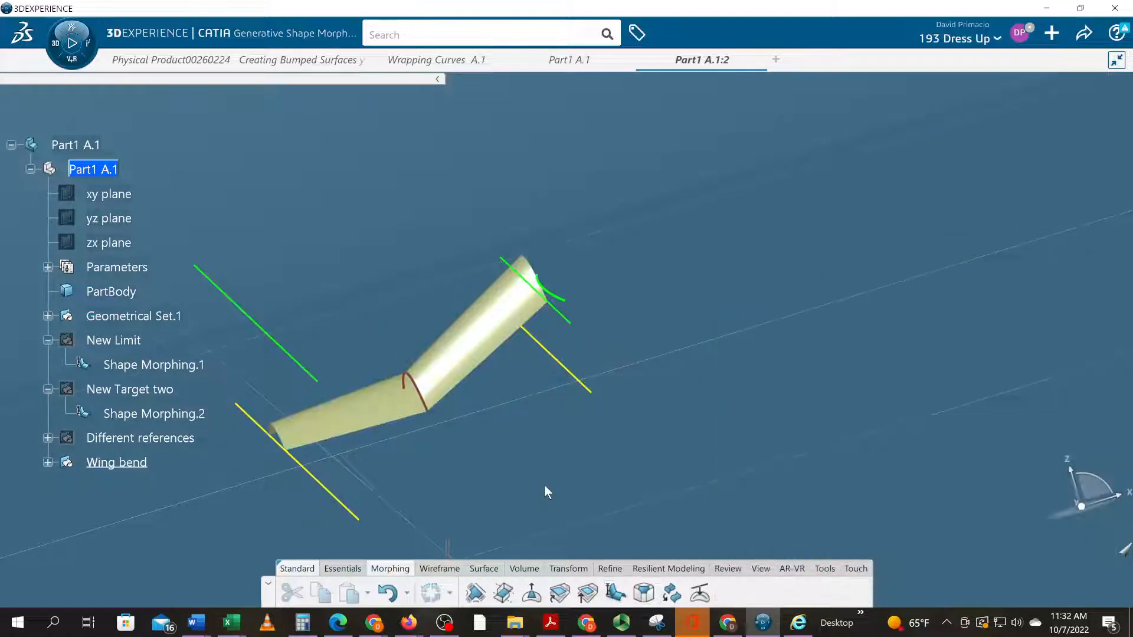
{"action": "middle_click_drag", "start_coordinate": [667, 433], "coordinate": [635, 466]}
- Check the Wing bend picture in the exercise document and try to switch the Intersect.1 limit of the wing morph to Tangent continuity
{"action": "key", "text": "alt+Tab"}
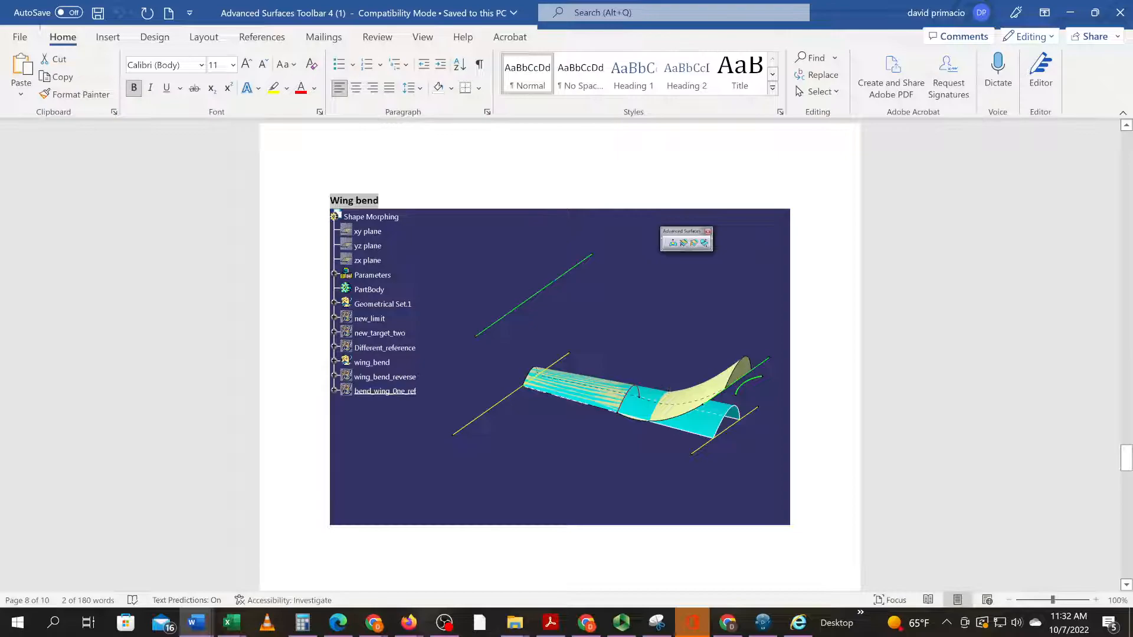
{"action": "key", "text": "alt+Tab"}
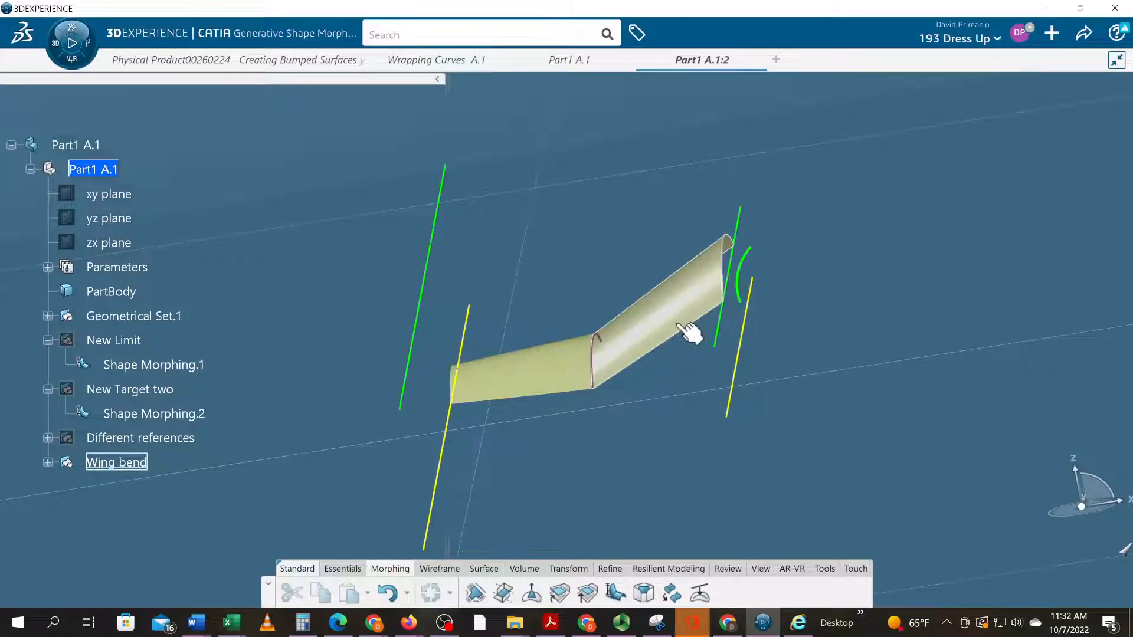
{"action": "left_click", "coordinate": [557, 373]}
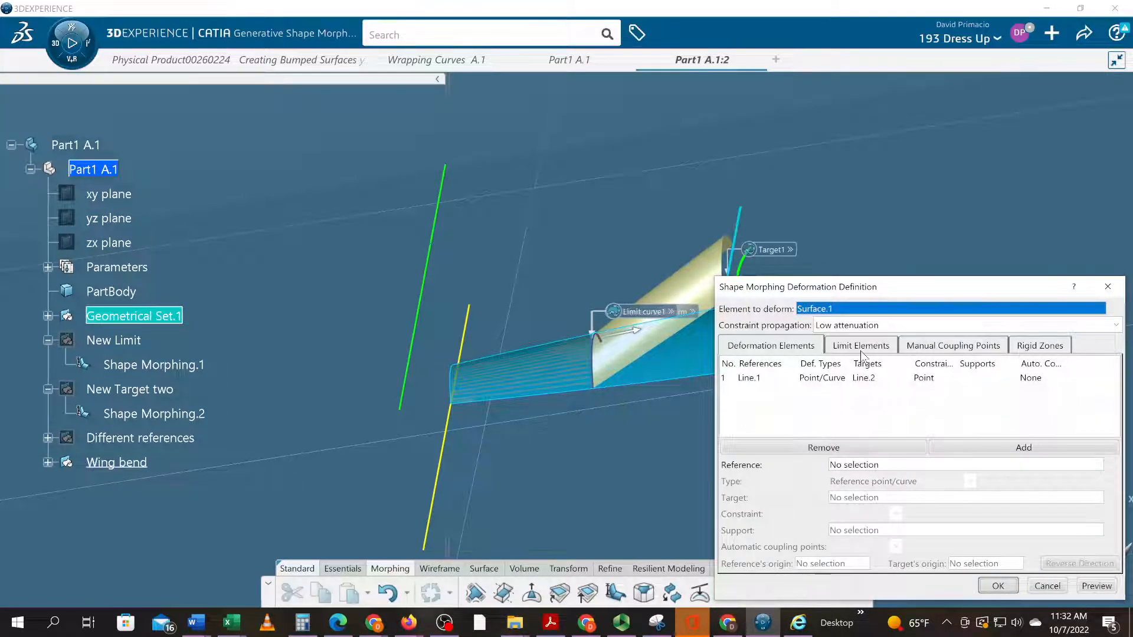
{"action": "left_click", "coordinate": [861, 347]}
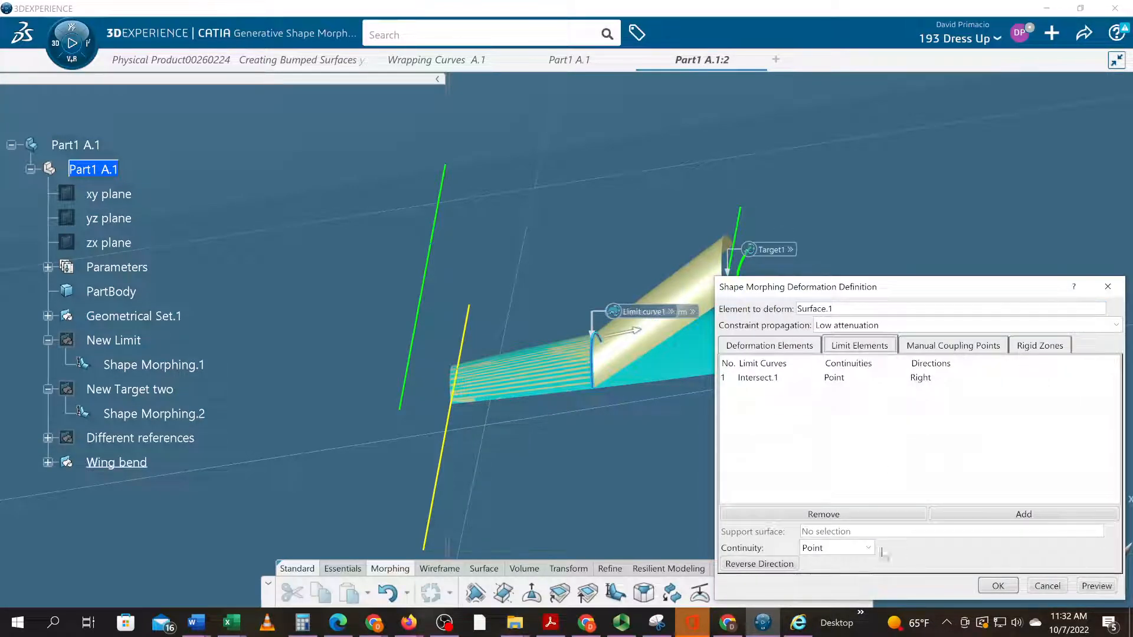
{"action": "left_click", "coordinate": [757, 377]}
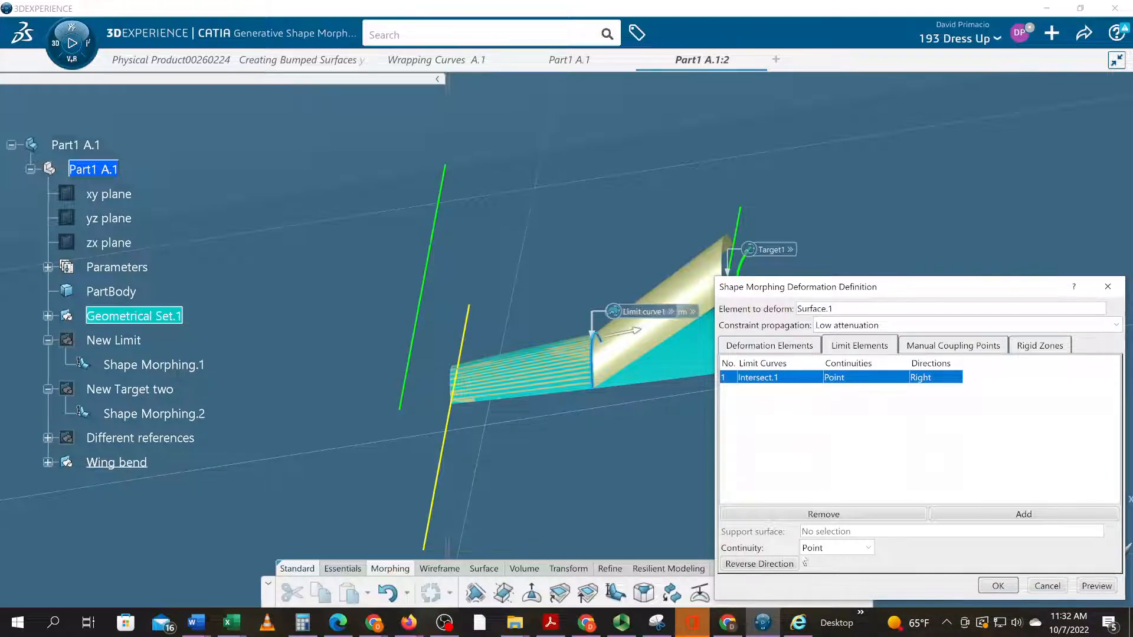
{"action": "left_click", "coordinate": [870, 549]}
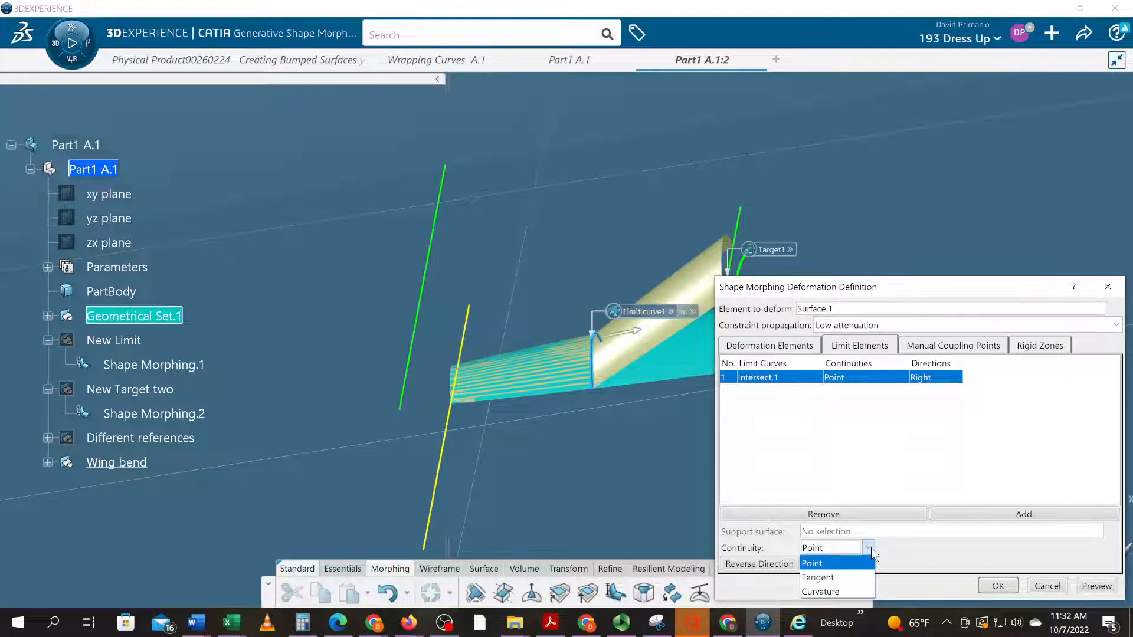
{"action": "left_click", "coordinate": [866, 578]}
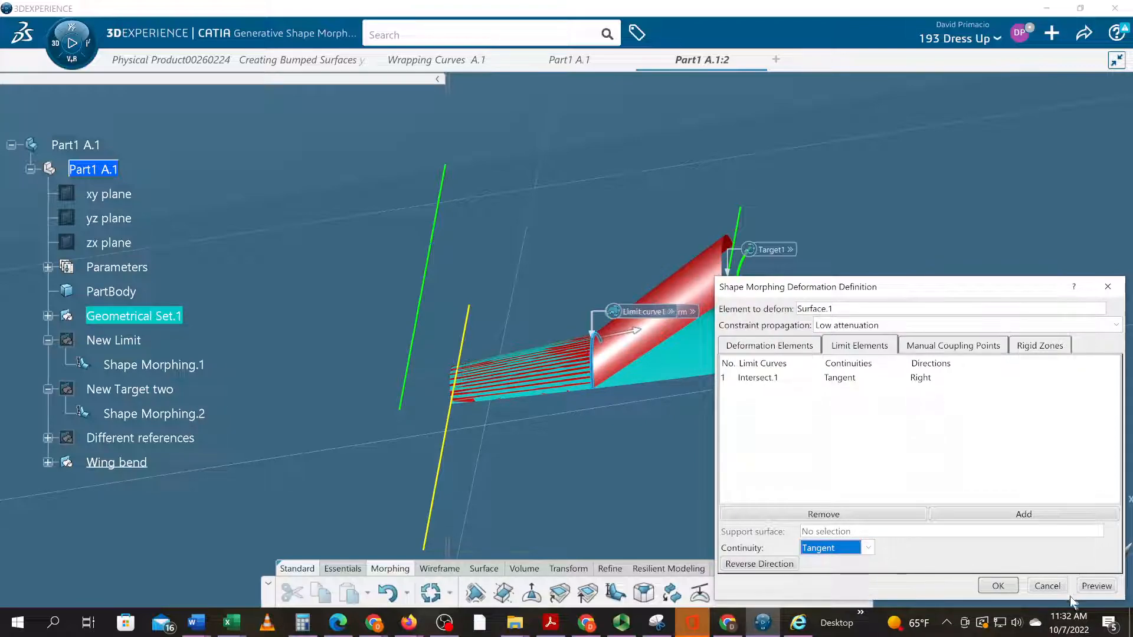
{"action": "left_click", "coordinate": [998, 586]}
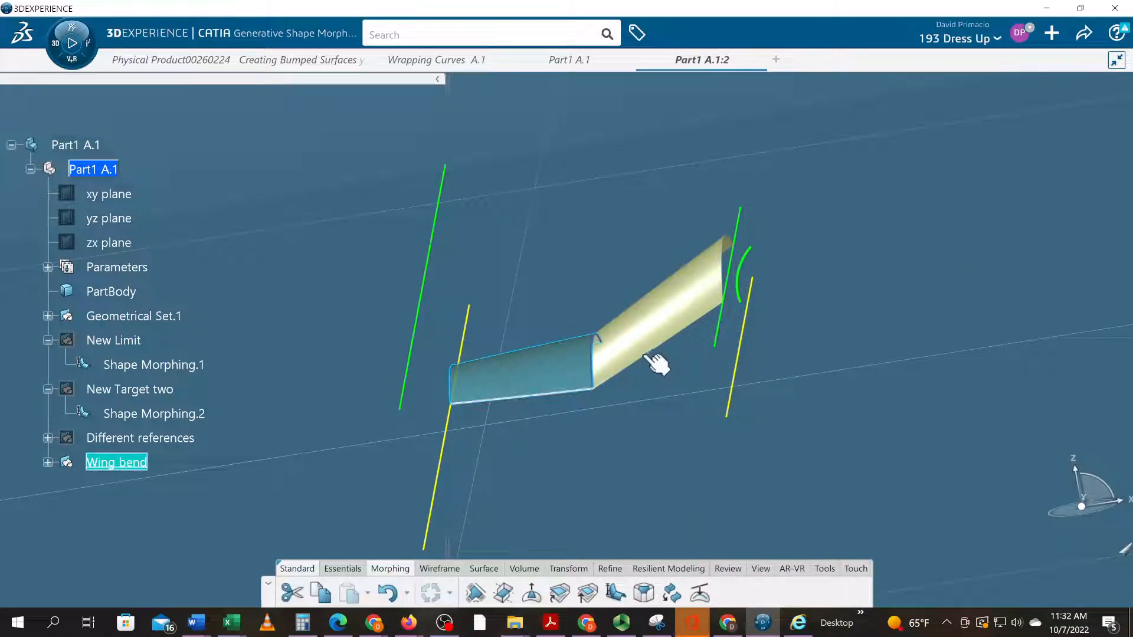
- Reopen Shape Morphing.4 and preview the bend with Tangent continuity at its Intersect.1 limit curve
{"action": "left_click", "coordinate": [48, 462]}
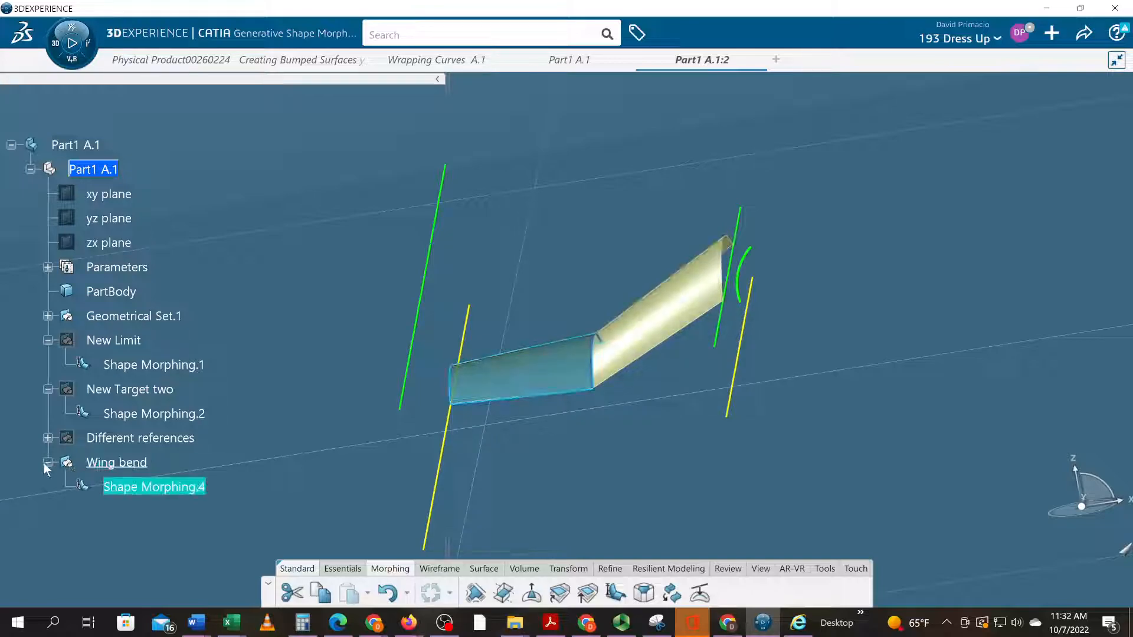
{"action": "double_click", "coordinate": [123, 488]}
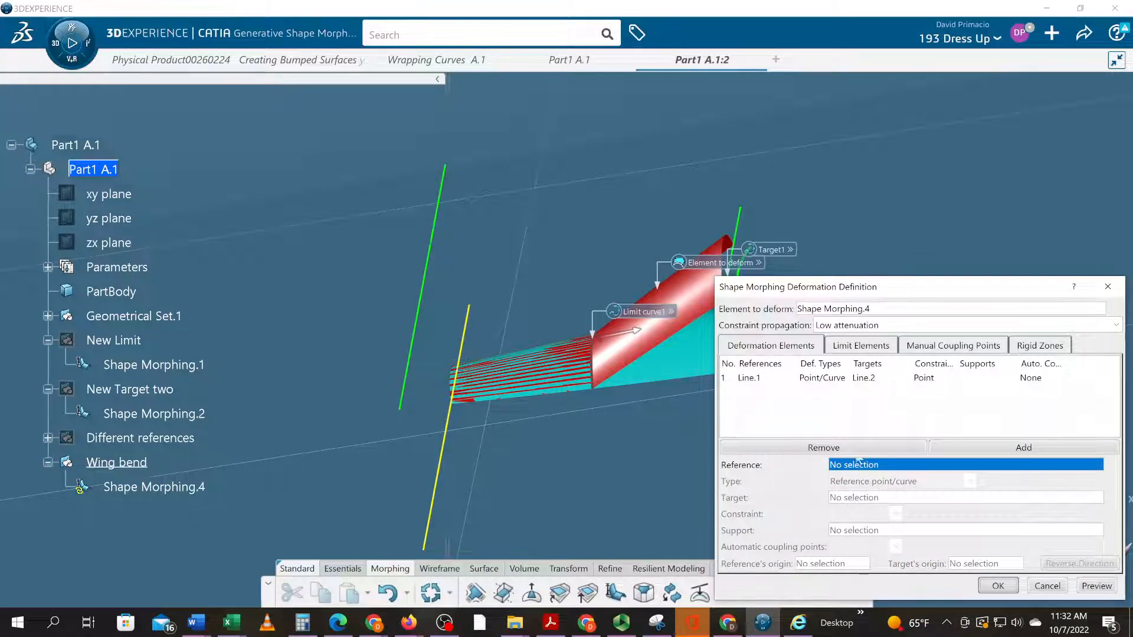
{"action": "left_click", "coordinate": [850, 345]}
{"action": "left_click", "coordinate": [837, 547]}
{"action": "left_click", "coordinate": [826, 573]}
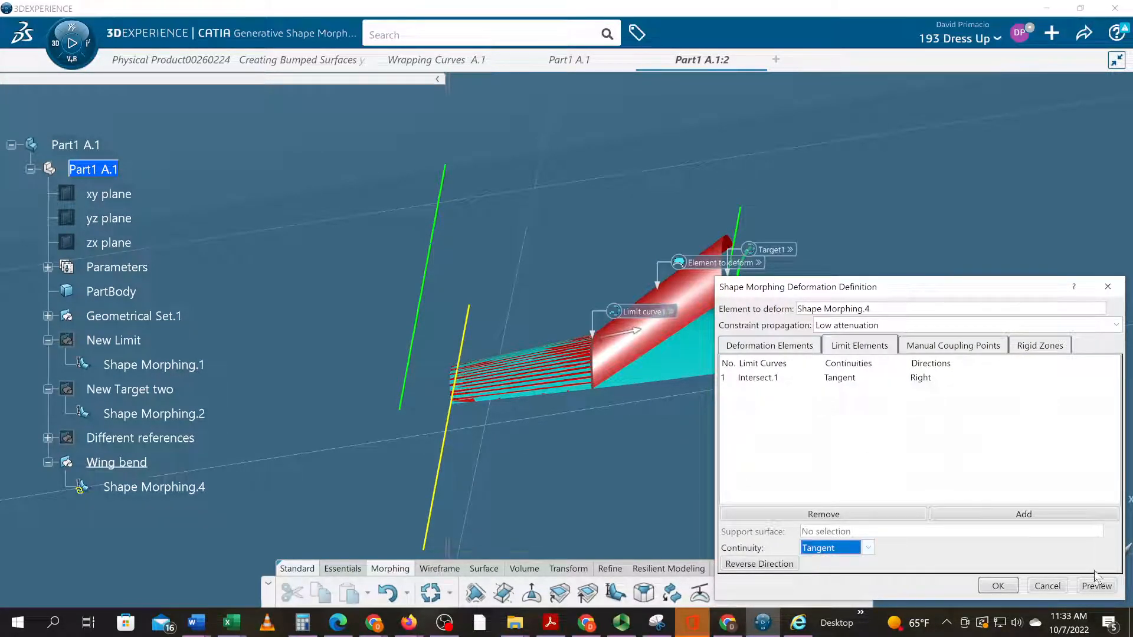
{"action": "left_click", "coordinate": [1109, 587]}
{"action": "middle_click_drag", "start_coordinate": [550, 419], "coordinate": [533, 434]}
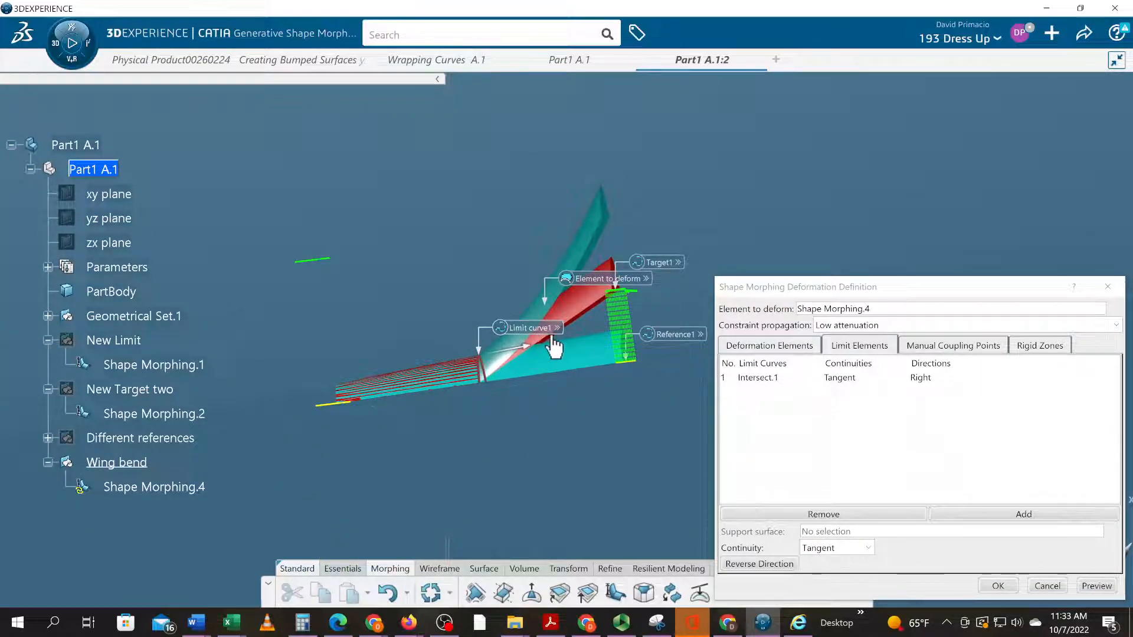
{"action": "middle_click_drag", "start_coordinate": [519, 470], "coordinate": [521, 459]}
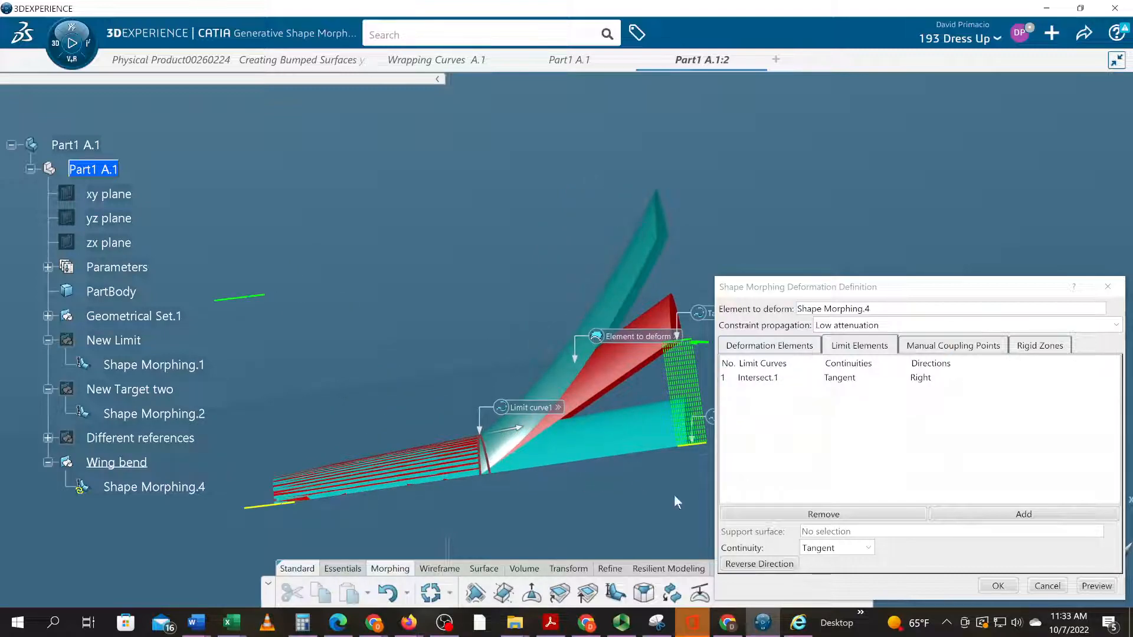
- Compare previews of the deformation with Curvature and Tangent continuity at the Intersect.1 limit
{"action": "left_click", "coordinate": [832, 547]}
{"action": "left_click", "coordinate": [826, 590]}
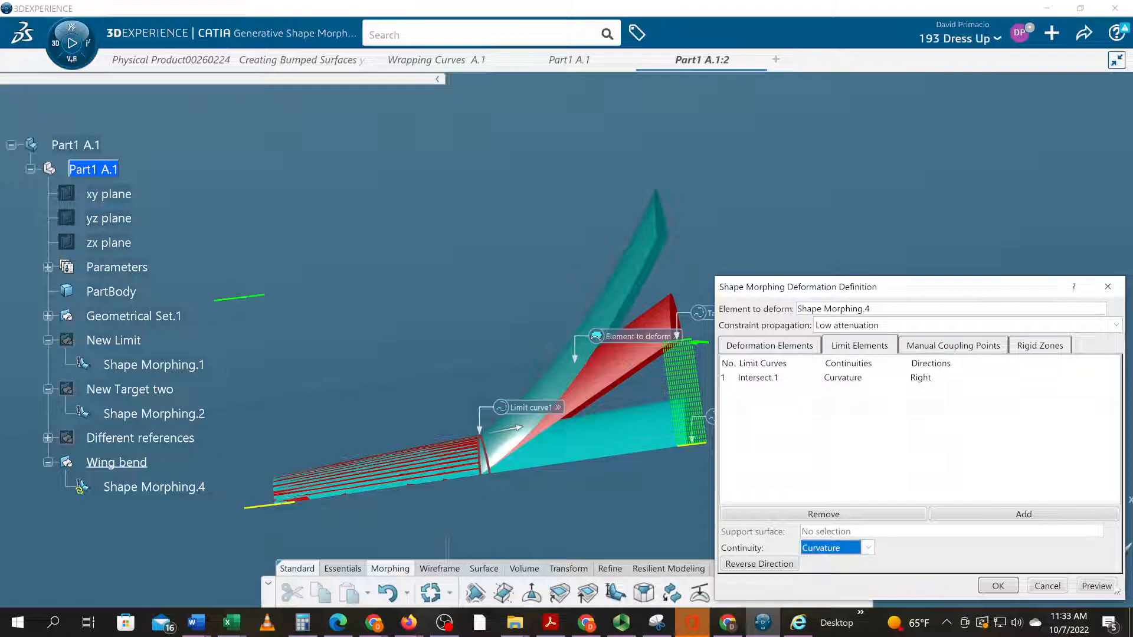
{"action": "left_click", "coordinate": [1114, 587]}
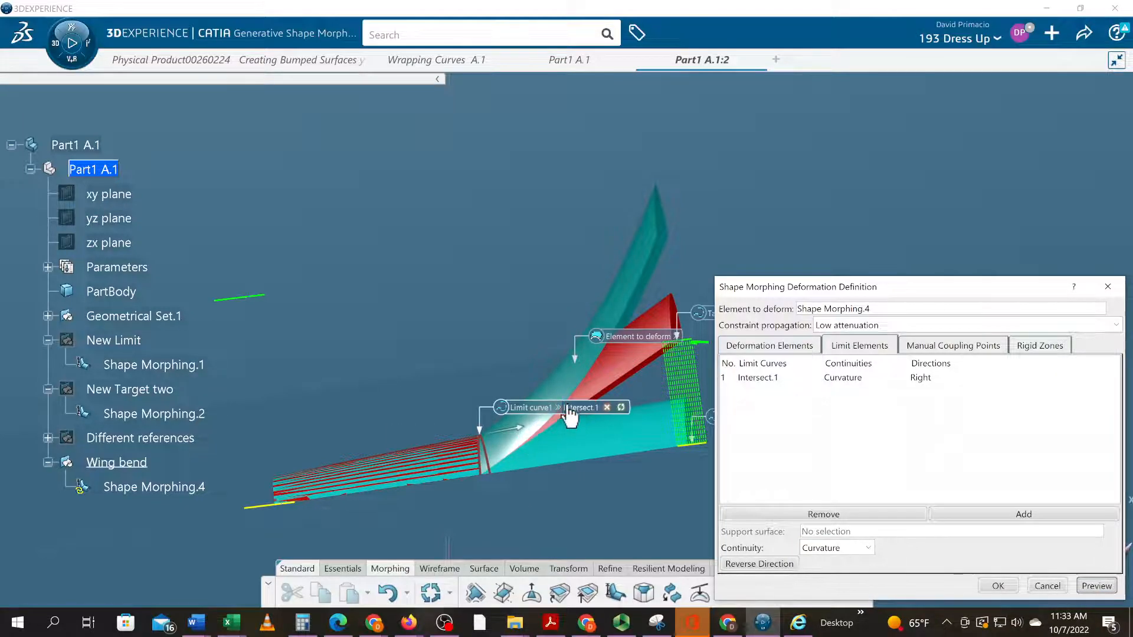
{"action": "left_click", "coordinate": [838, 548]}
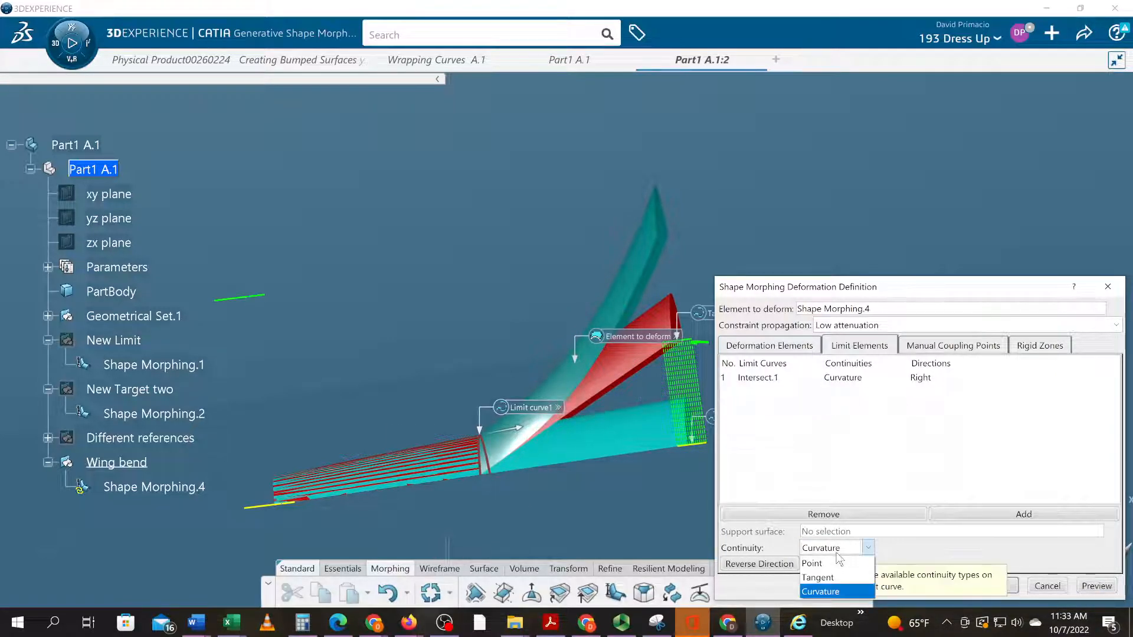
{"action": "left_click", "coordinate": [841, 577]}
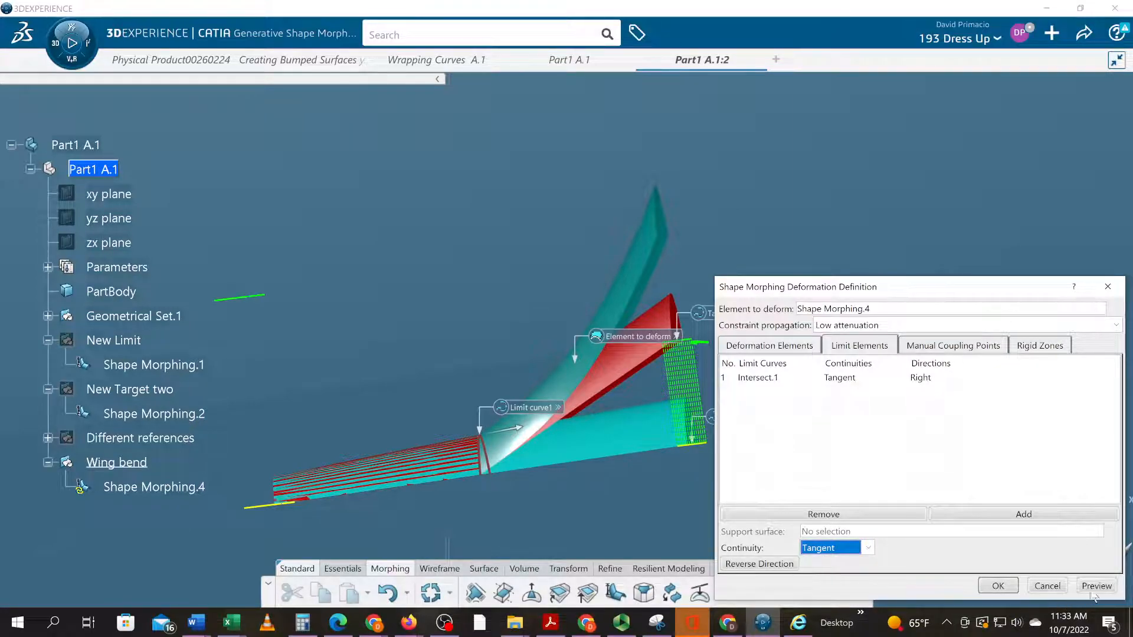
{"action": "left_click", "coordinate": [1095, 587]}
{"action": "left_click", "coordinate": [838, 549]}
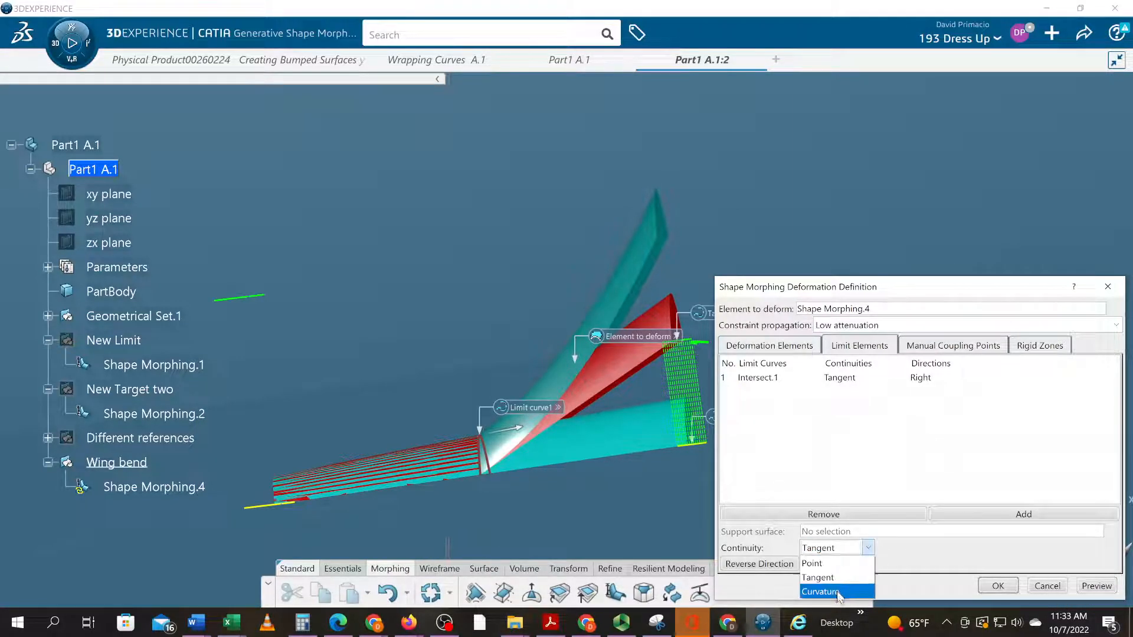
{"action": "left_click", "coordinate": [838, 592]}
{"action": "left_click", "coordinate": [1098, 586]}
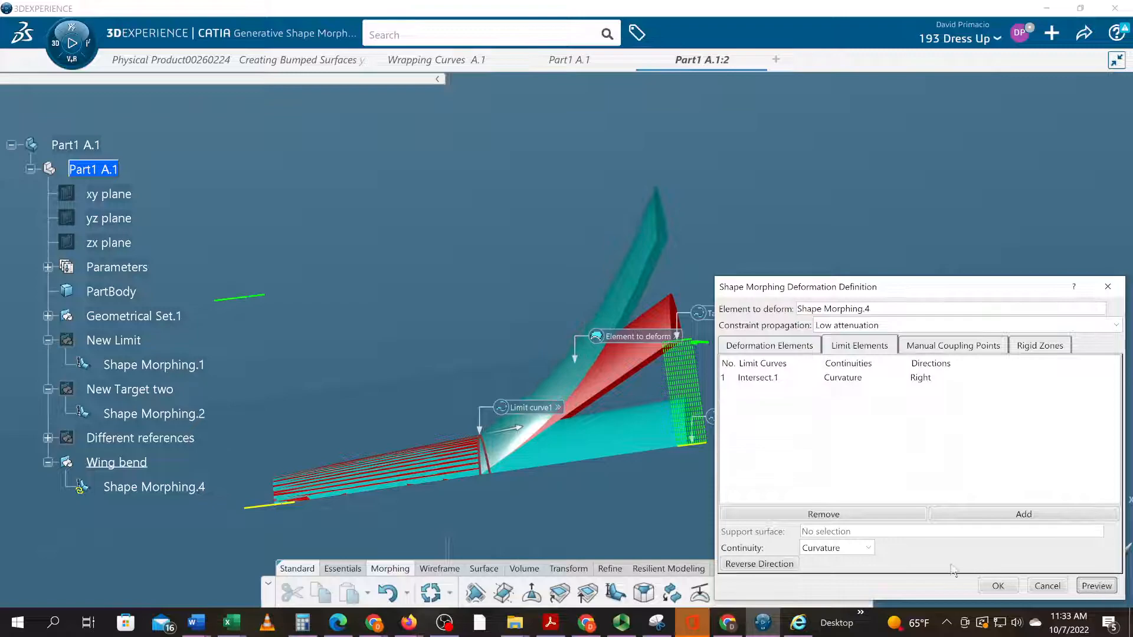
- Set the Intersect.1 limit continuity to Point and preview the bend
{"action": "left_click", "coordinate": [868, 548]}
{"action": "left_click", "coordinate": [832, 583]}
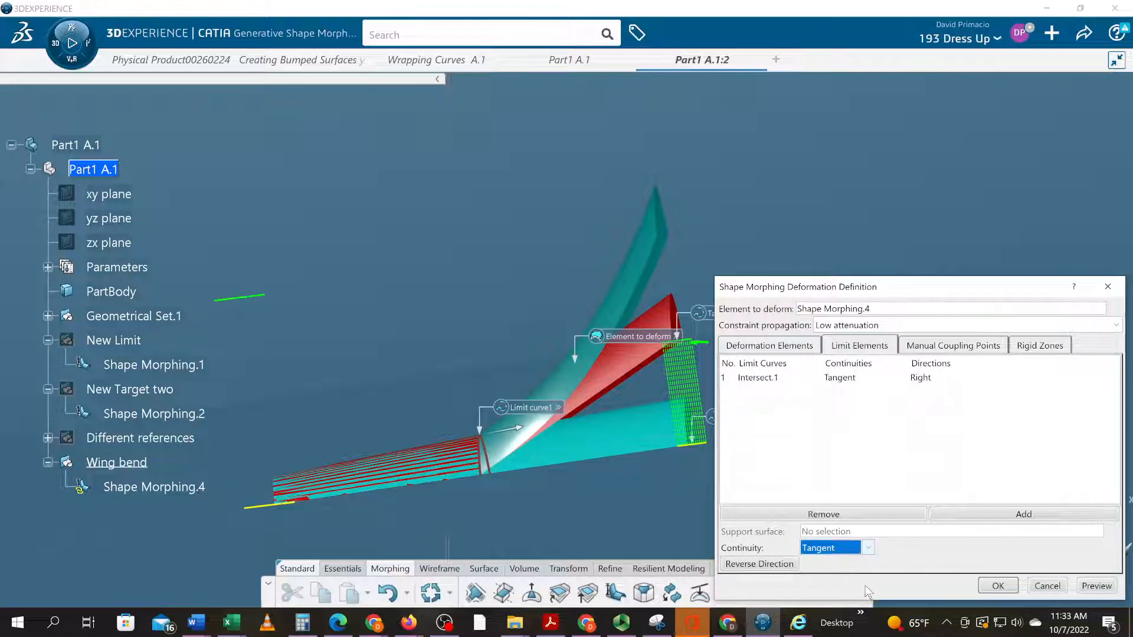
{"action": "left_click", "coordinate": [808, 551]}
{"action": "left_click", "coordinate": [814, 563]}
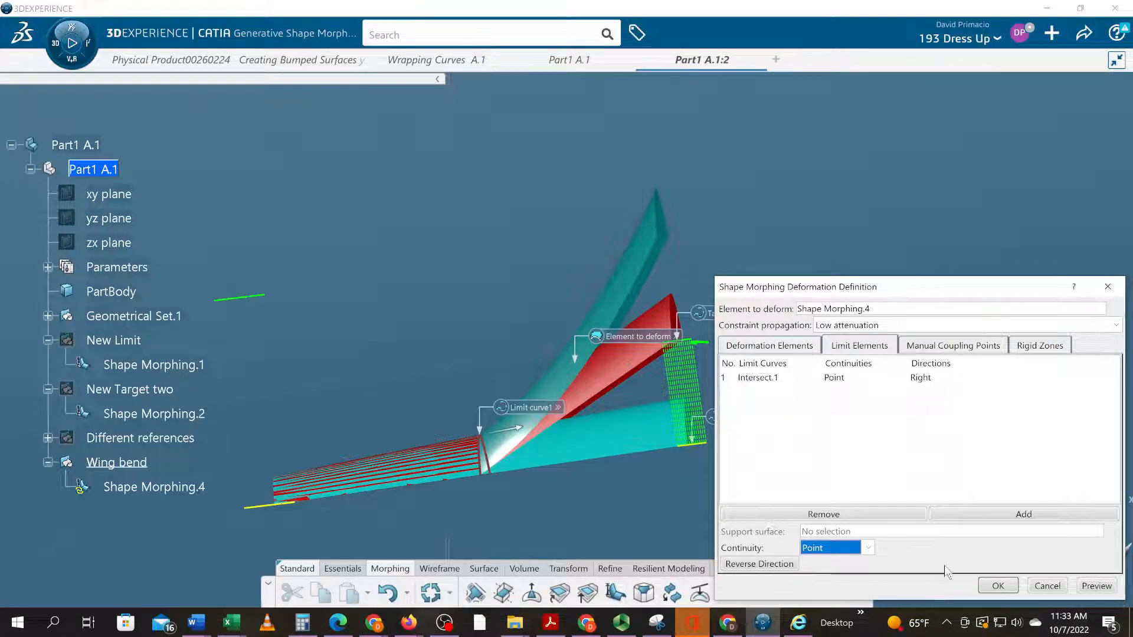
{"action": "left_click", "coordinate": [1096, 586]}
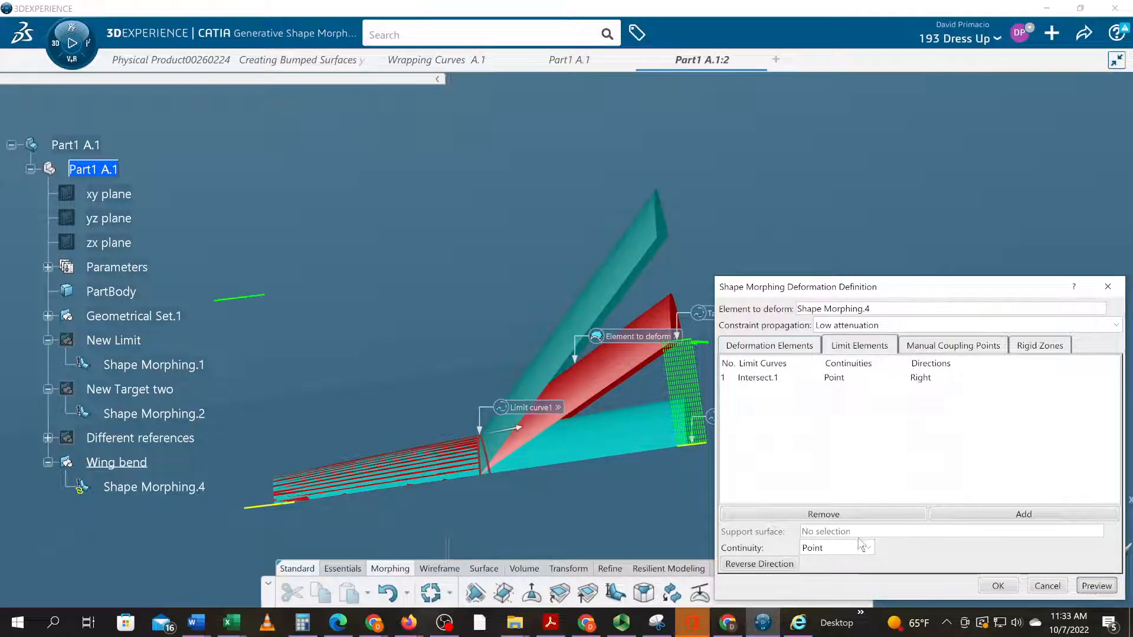
- Try to apply Tangent continuity to Shape Morphing.4, dismiss the update diagnosis and undo the edit
{"action": "left_click", "coordinate": [863, 548]}
{"action": "left_click", "coordinate": [833, 580]}
{"action": "left_click", "coordinate": [1089, 587]}
{"action": "left_click", "coordinate": [987, 588]}
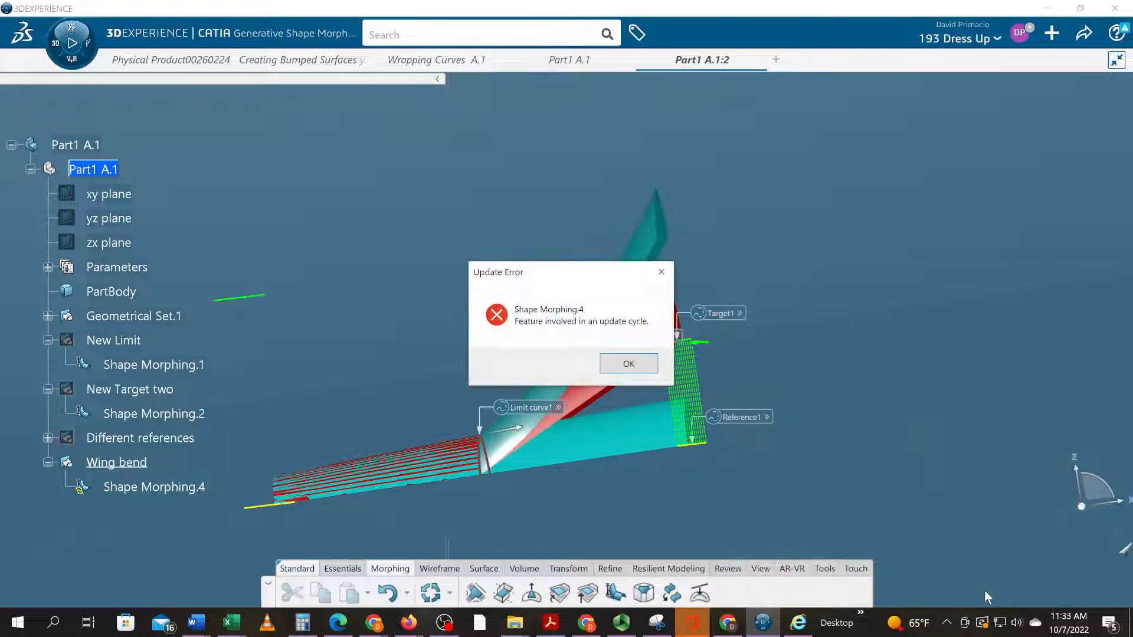
{"action": "left_click", "coordinate": [630, 365]}
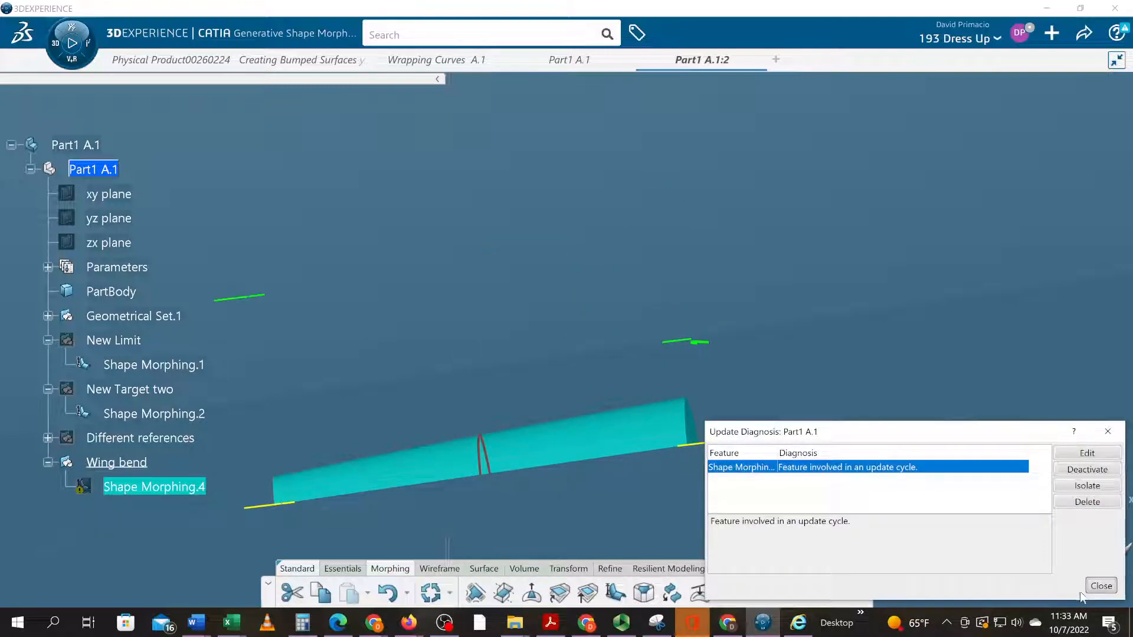
{"action": "left_click", "coordinate": [1100, 586]}
{"action": "mouse_move", "coordinate": [711, 448]}
{"action": "middle_mouse_down"}
{"action": "mouse_move", "coordinate": [705, 475]}
{"action": "mouse_move", "coordinate": [698, 464]}
{"action": "middle_mouse_up"}
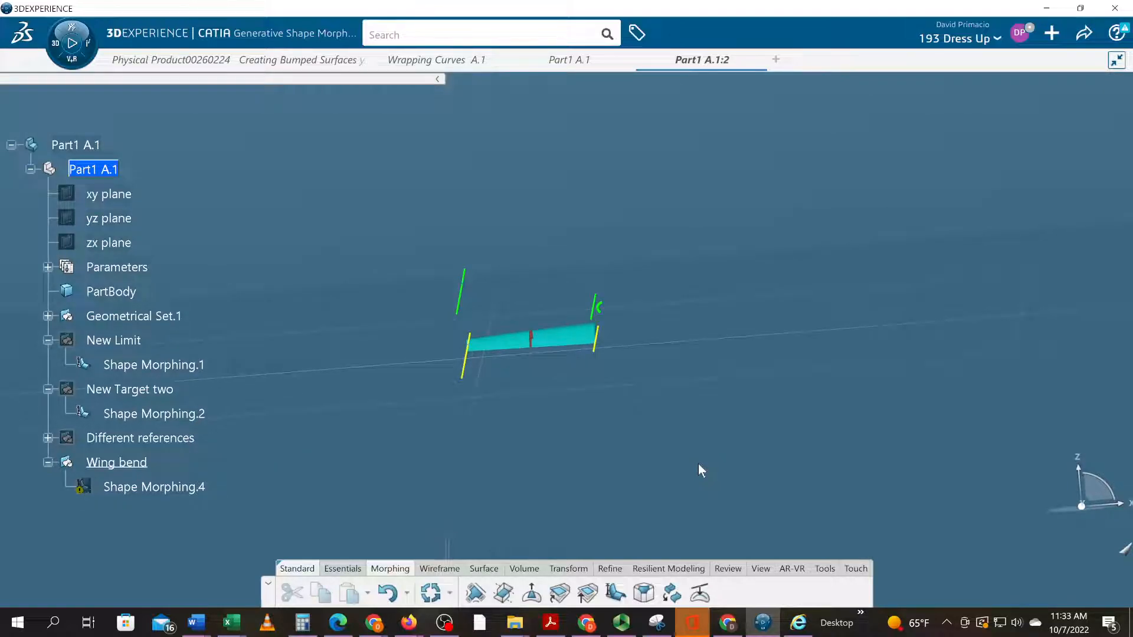
{"action": "key", "text": "ctrl+z"}
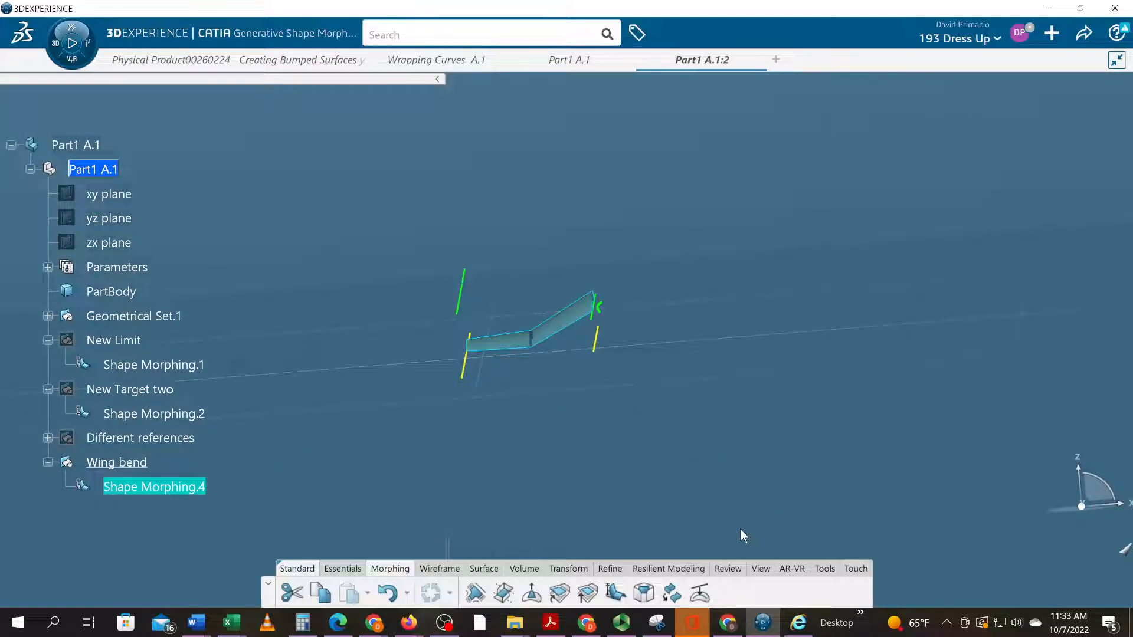
- Edit the morphed wing surface, set its Intersect.1 limit to Tangent continuity, preview the bend and apply it
{"action": "left_click", "coordinate": [643, 484]}
{"action": "middle_click_drag", "start_coordinate": [644, 486], "coordinate": [780, 535]}
{"action": "middle_click_drag", "start_coordinate": [652, 503], "coordinate": [506, 410]}
{"action": "left_click", "coordinate": [501, 363]}
{"action": "double_click", "coordinate": [499, 364]}
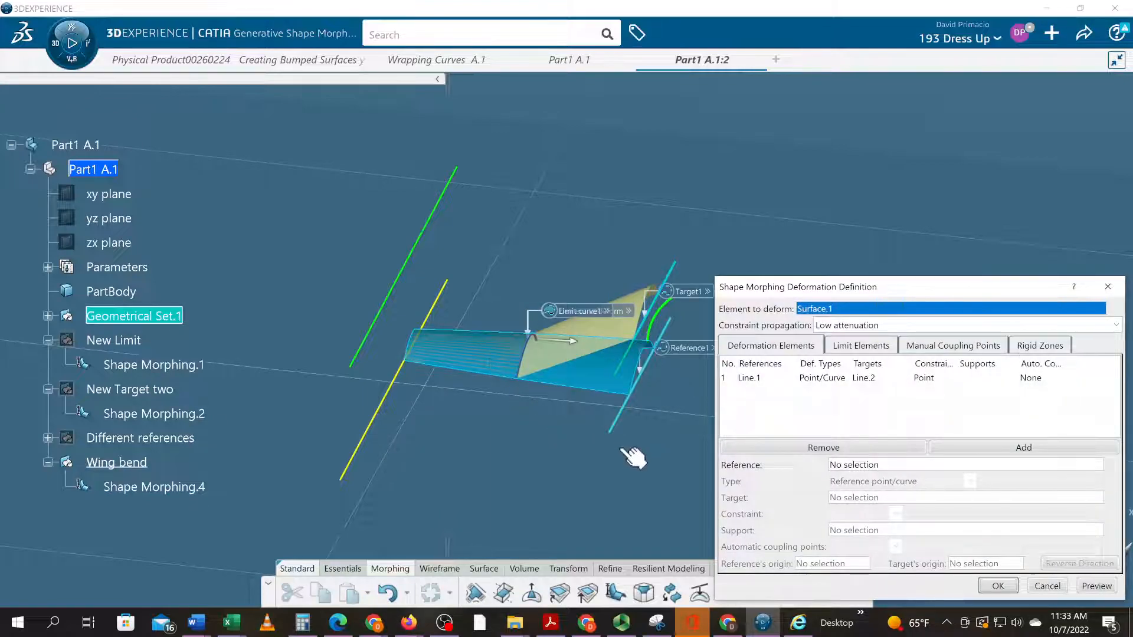
{"action": "left_click", "coordinate": [869, 347]}
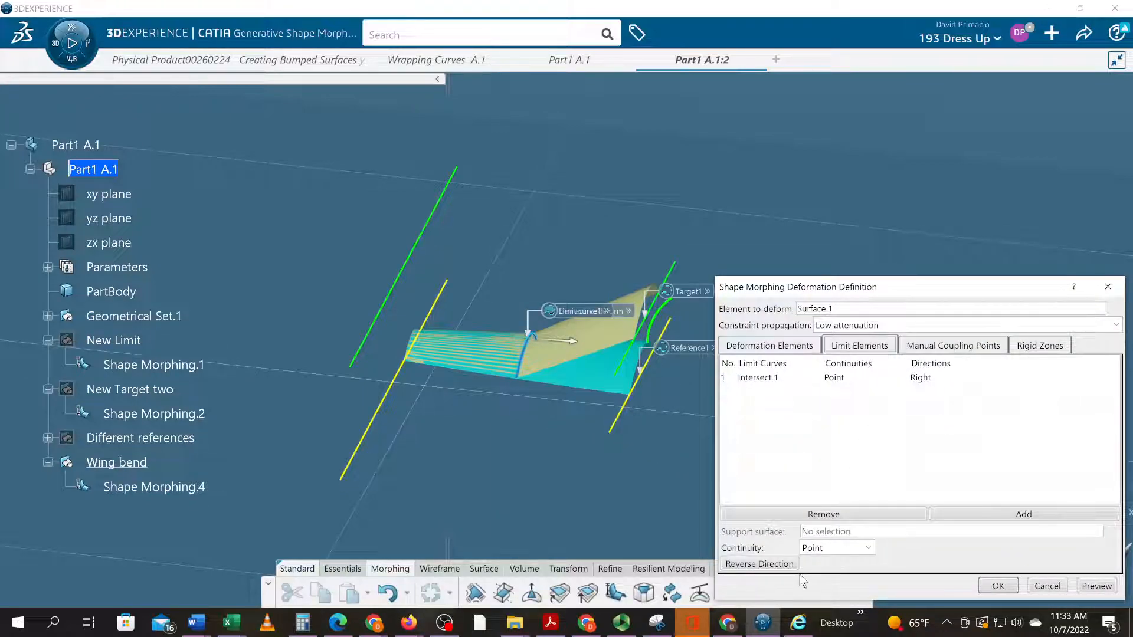
{"action": "left_click", "coordinate": [810, 549]}
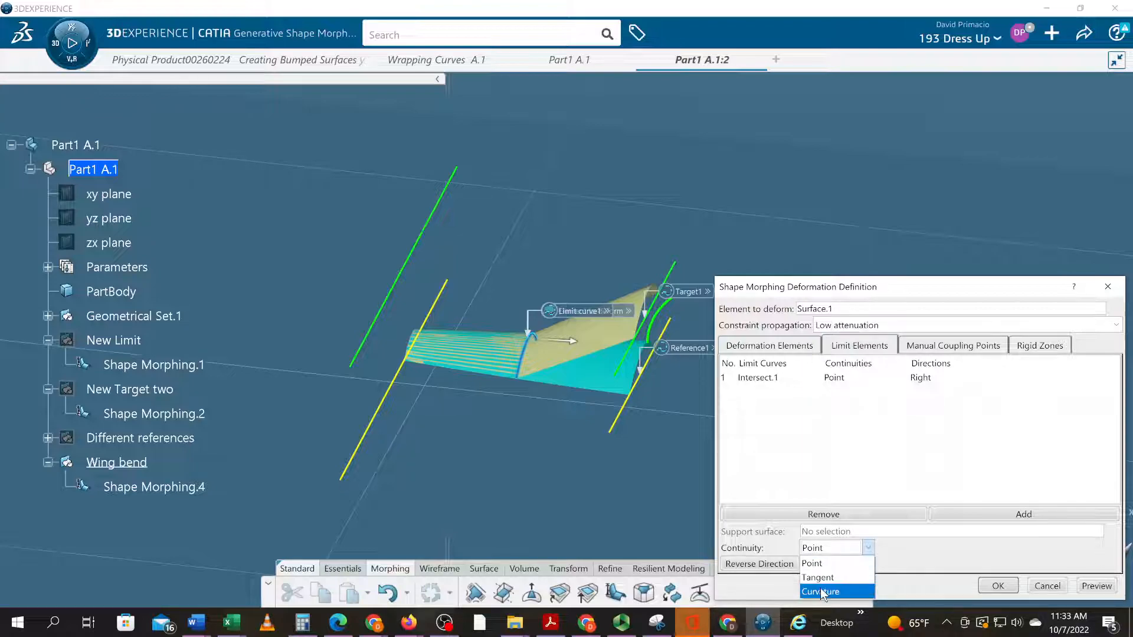
{"action": "left_click", "coordinate": [835, 578]}
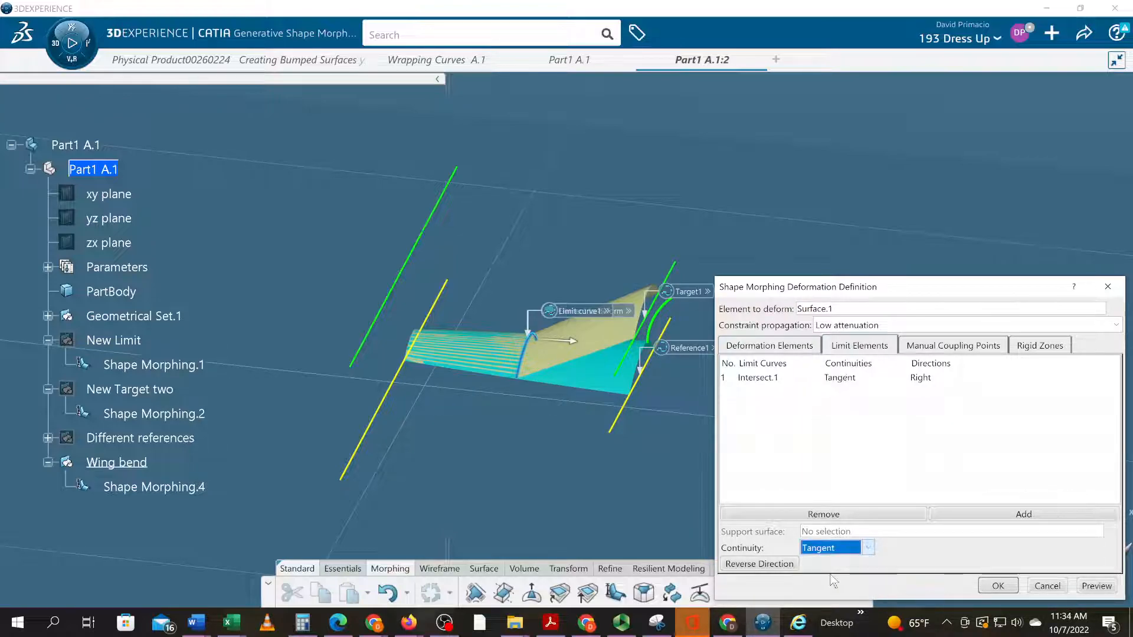
{"action": "left_click", "coordinate": [1087, 588]}
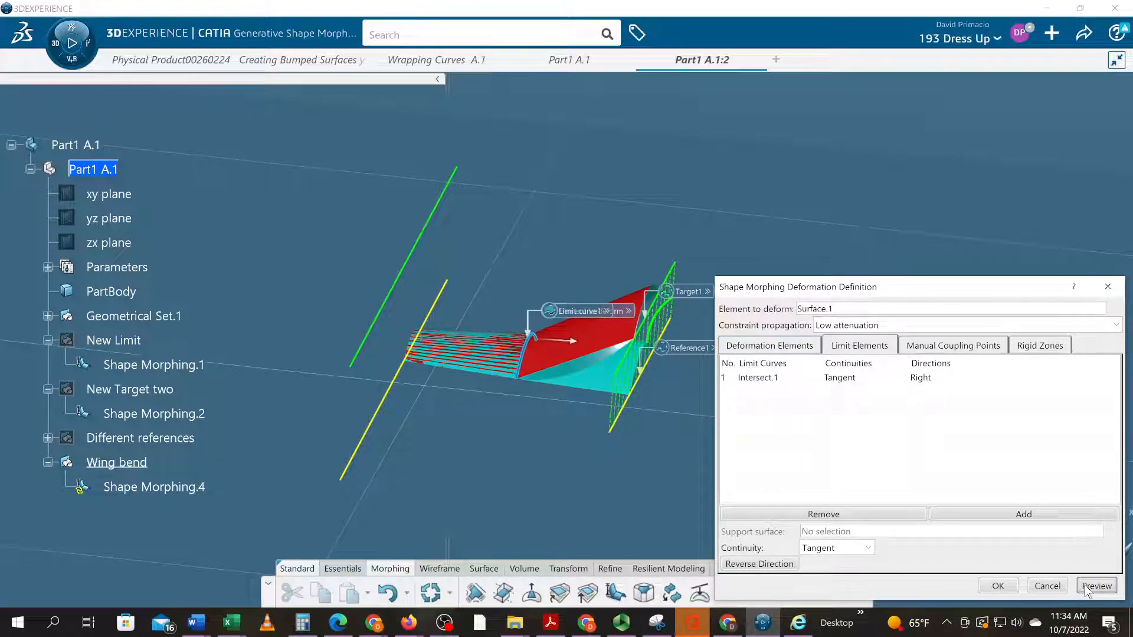
{"action": "left_click", "coordinate": [997, 586]}
- Edit the morphed wing surface, set its Intersect.1 limit to Curvature continuity, preview the bend and apply it
{"action": "middle_click_drag", "start_coordinate": [453, 470], "coordinate": [484, 458]}
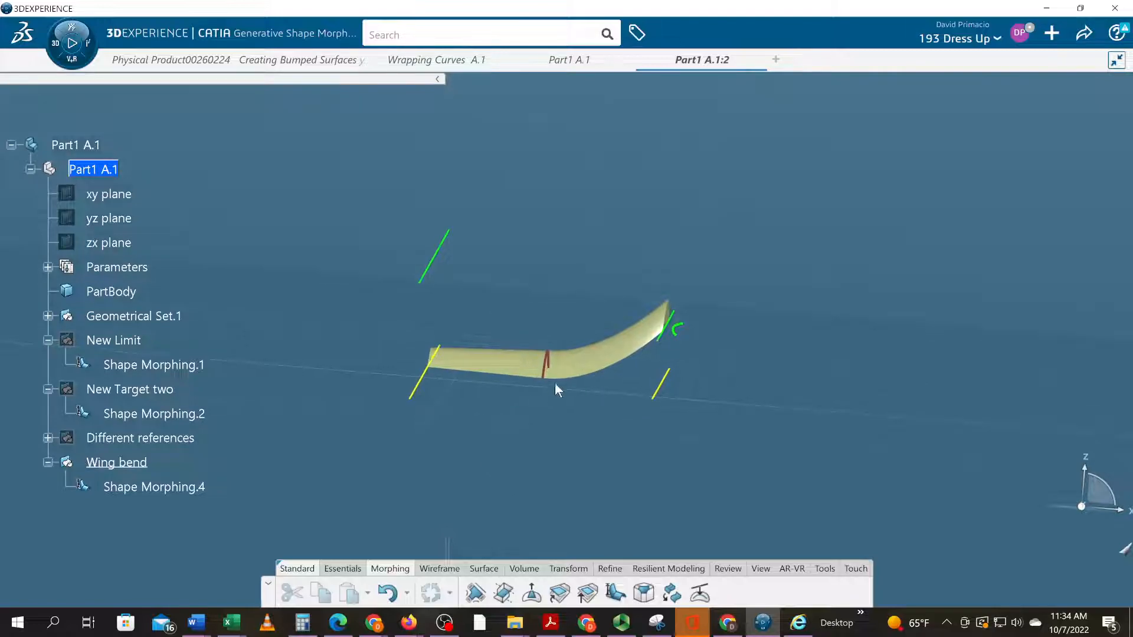
{"action": "double_click", "coordinate": [575, 372]}
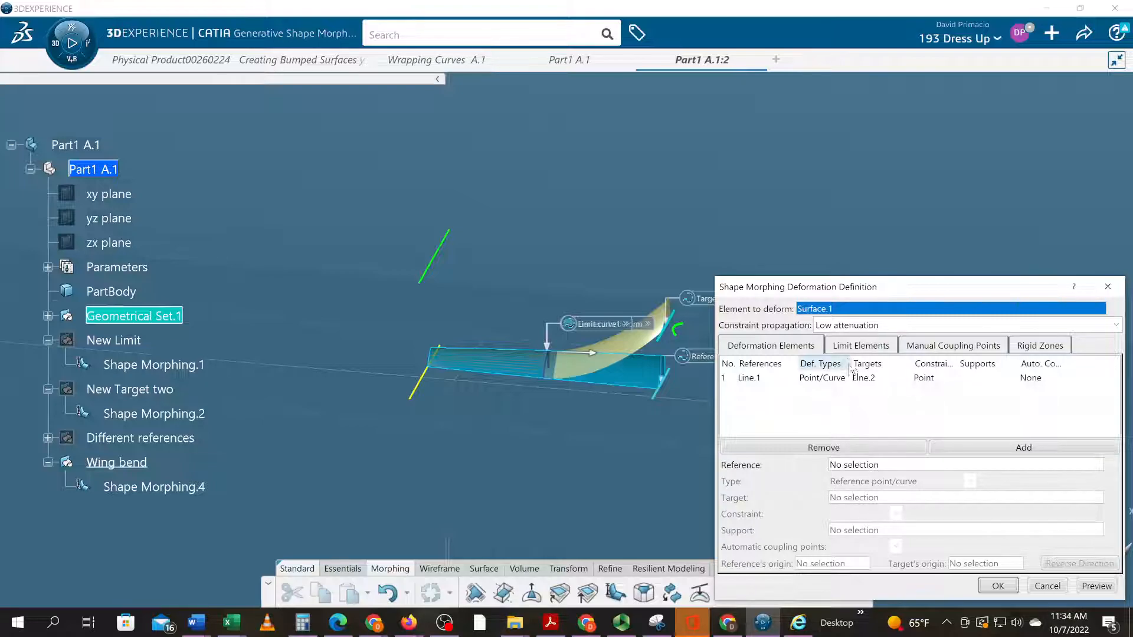
{"action": "left_click", "coordinate": [852, 346]}
{"action": "left_click", "coordinate": [833, 547]}
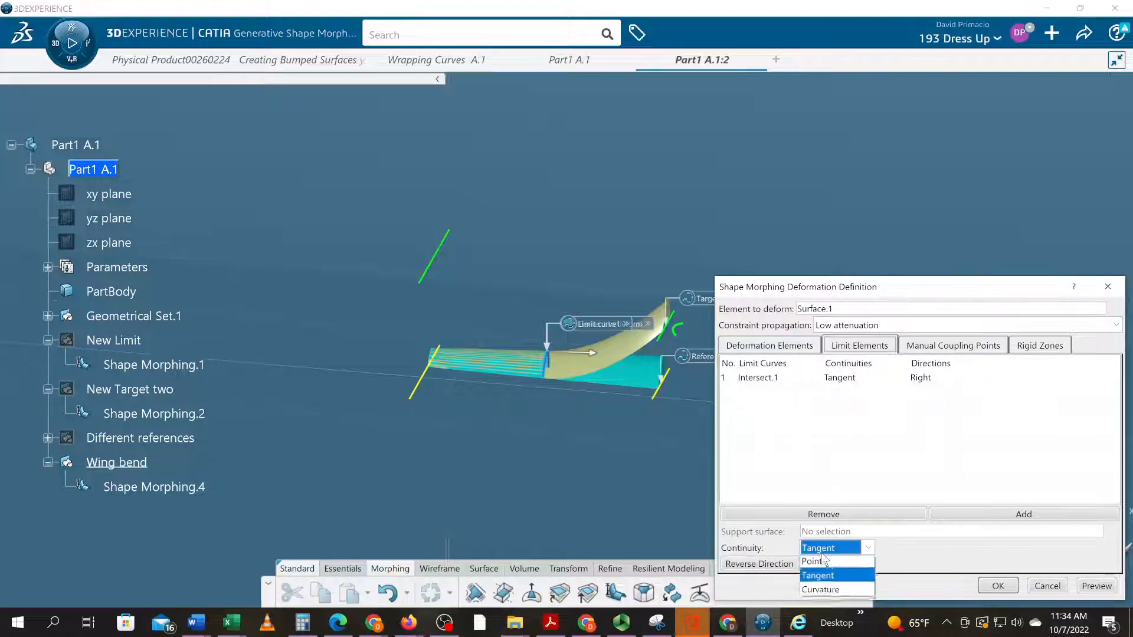
{"action": "left_click", "coordinate": [813, 587]}
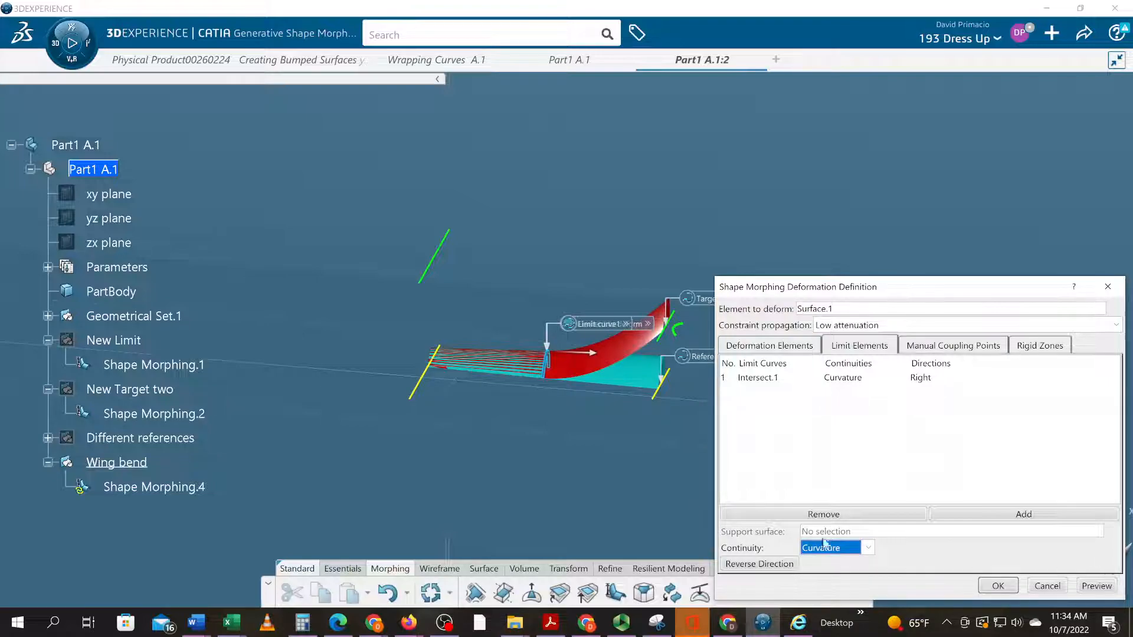
{"action": "left_click", "coordinate": [641, 491]}
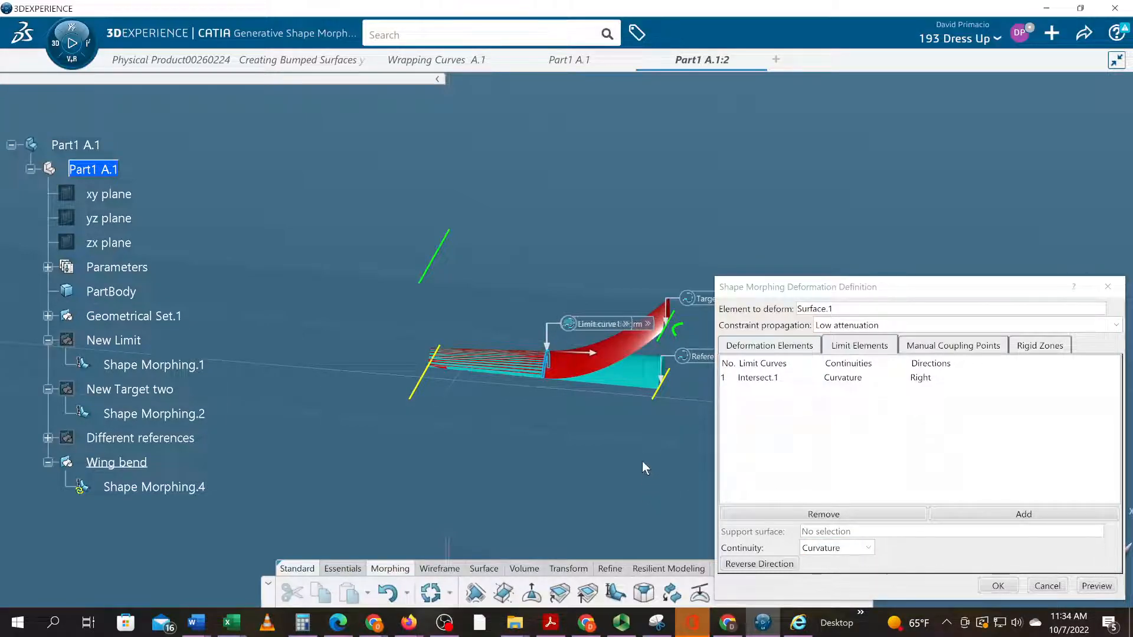
{"action": "middle_click_drag", "start_coordinate": [578, 469], "coordinate": [572, 453]}
{"action": "left_click", "coordinate": [1082, 589]}
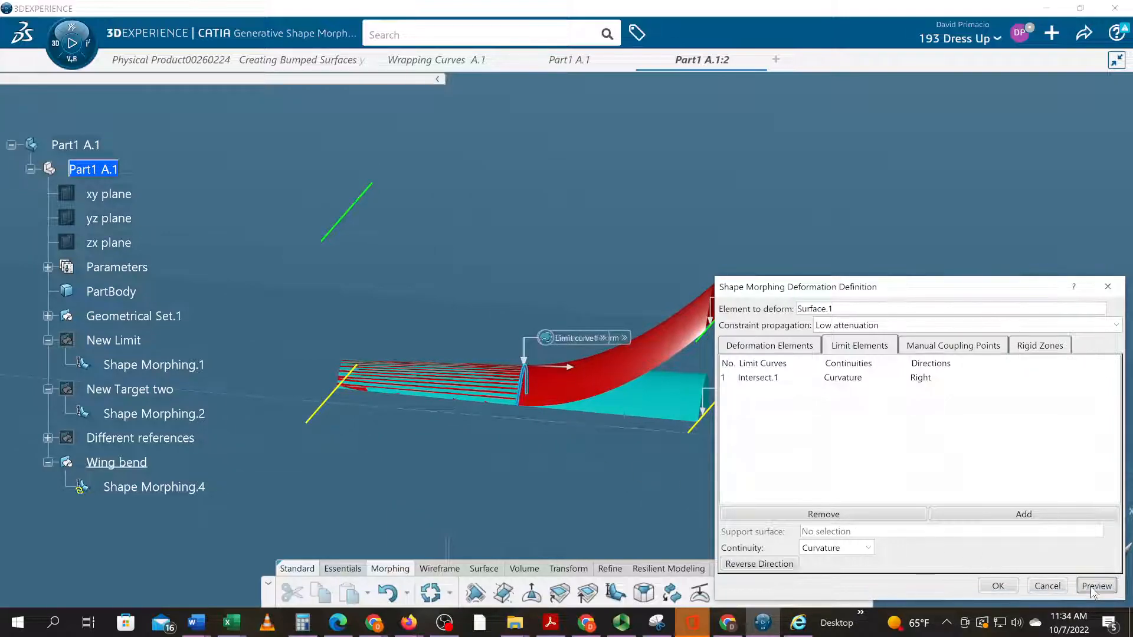
{"action": "middle_click_drag", "start_coordinate": [595, 479], "coordinate": [557, 480]}
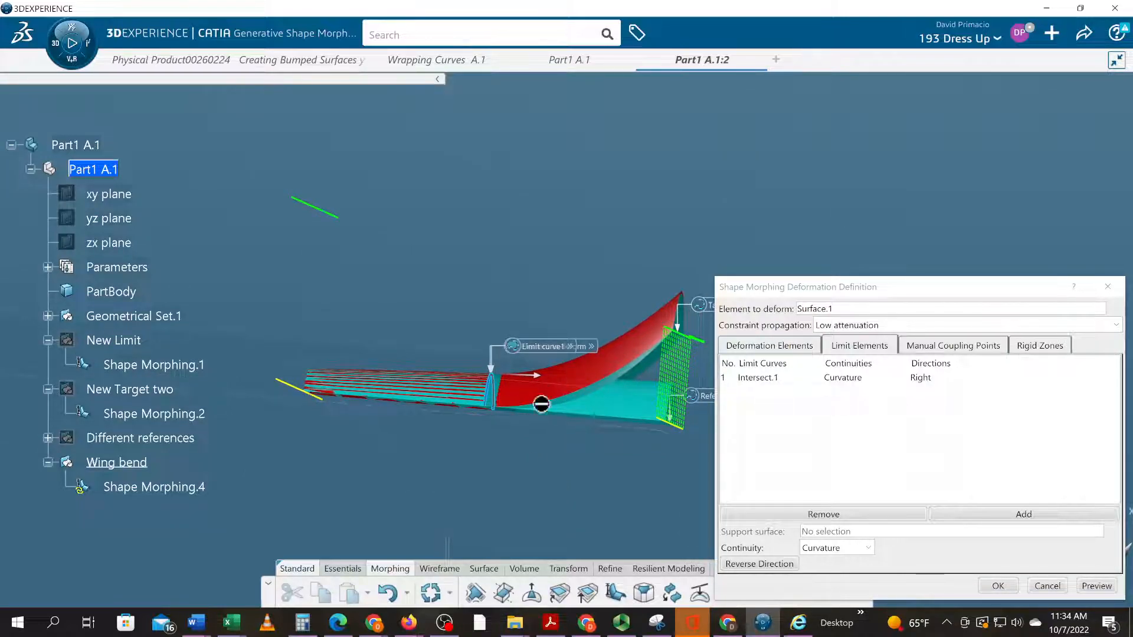
{"action": "left_click", "coordinate": [998, 586]}
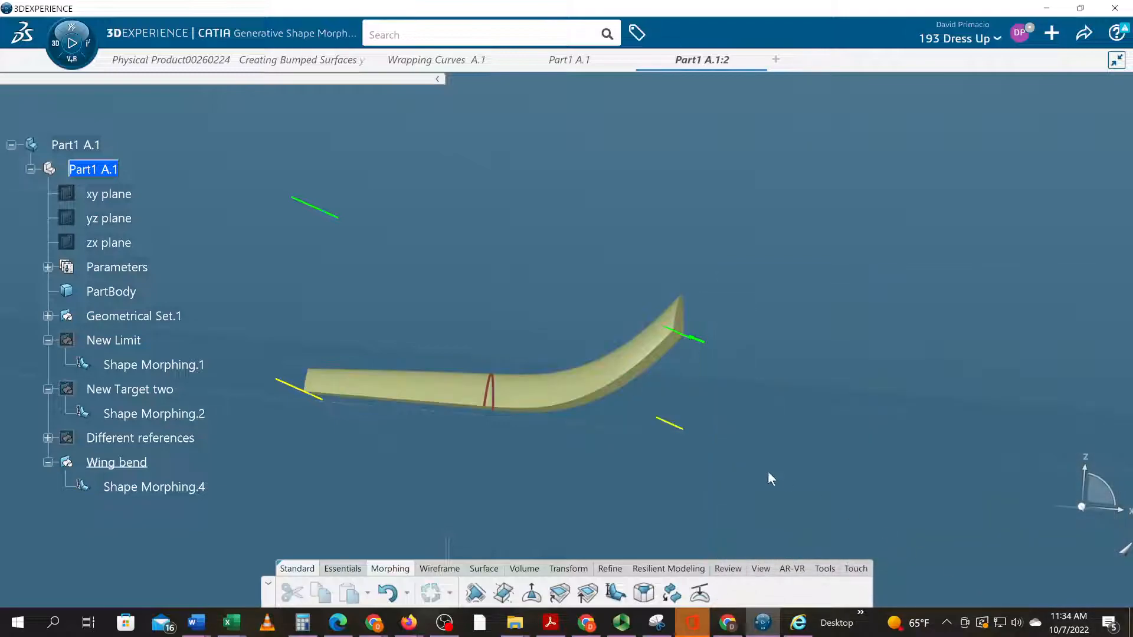
{"action": "middle_click_drag", "start_coordinate": [531, 454], "coordinate": [536, 492]}
- Switch to the Word exercise document, examine the Wing bend reverse and Bend wing one ref illustrations, and return to CATIA
{"action": "key", "text": "alt+Tab"}
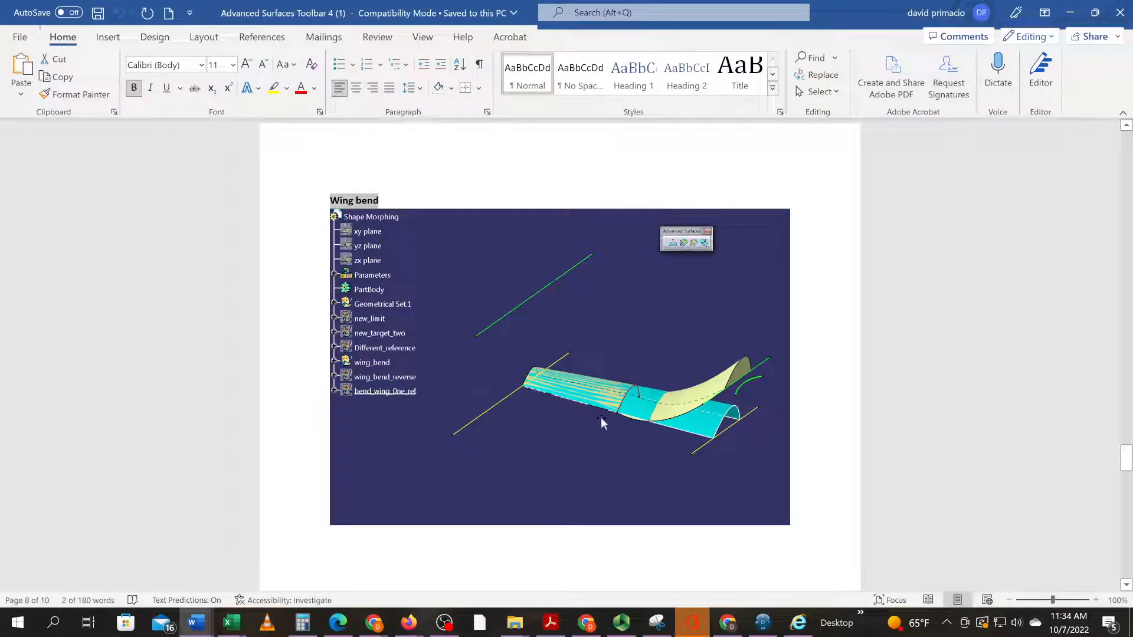
{"action": "scroll", "coordinate": [550, 448], "scroll_direction": "down", "scroll_amount": 10}
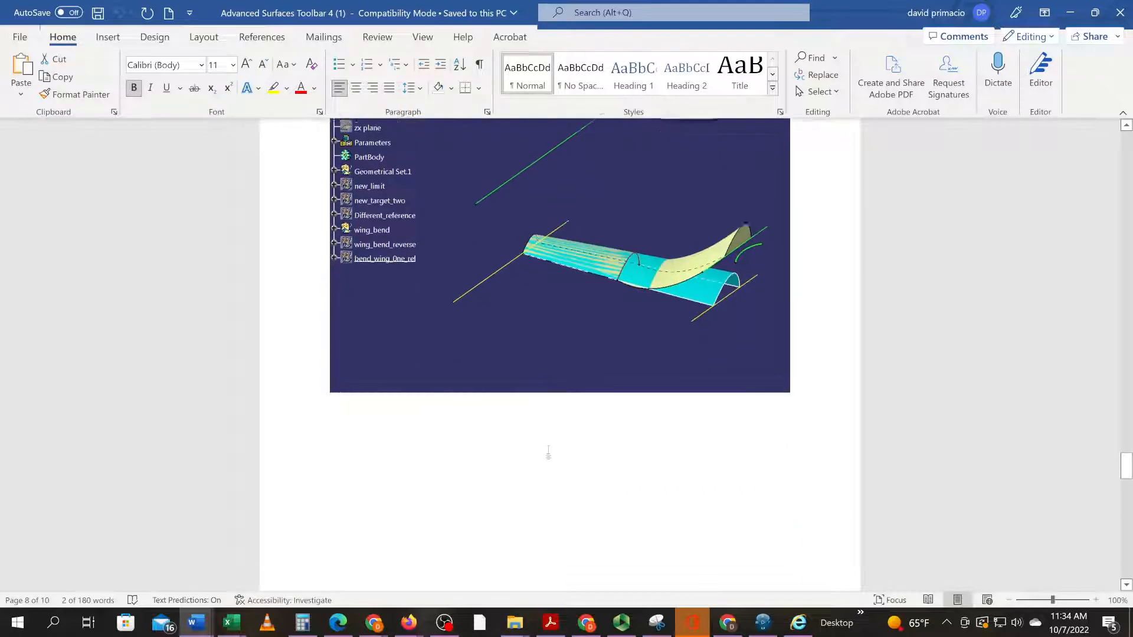
{"action": "scroll", "coordinate": [546, 456], "scroll_direction": "down", "scroll_amount": 10}
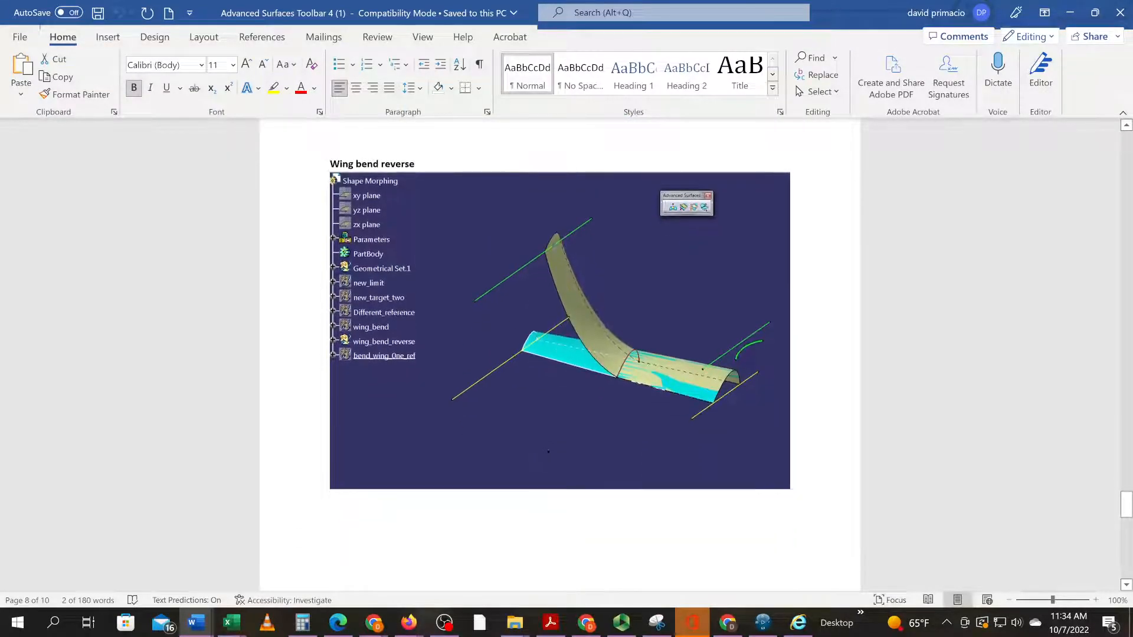
{"action": "scroll", "coordinate": [546, 459], "scroll_direction": "down", "scroll_amount": 10}
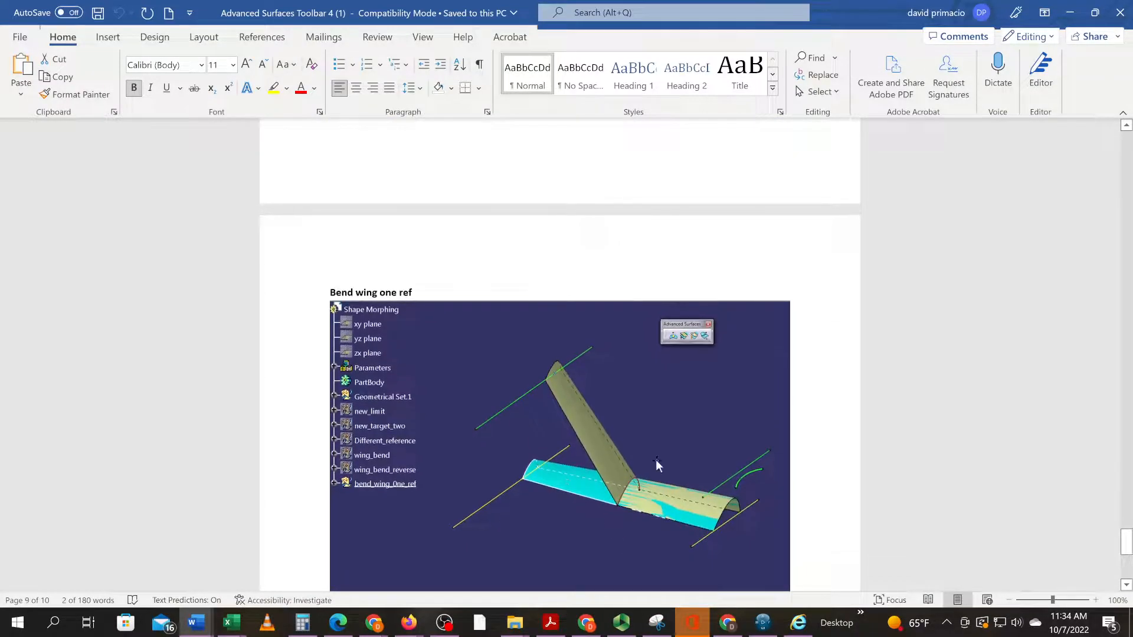
{"action": "scroll", "coordinate": [600, 501], "scroll_direction": "up", "scroll_amount": 10}
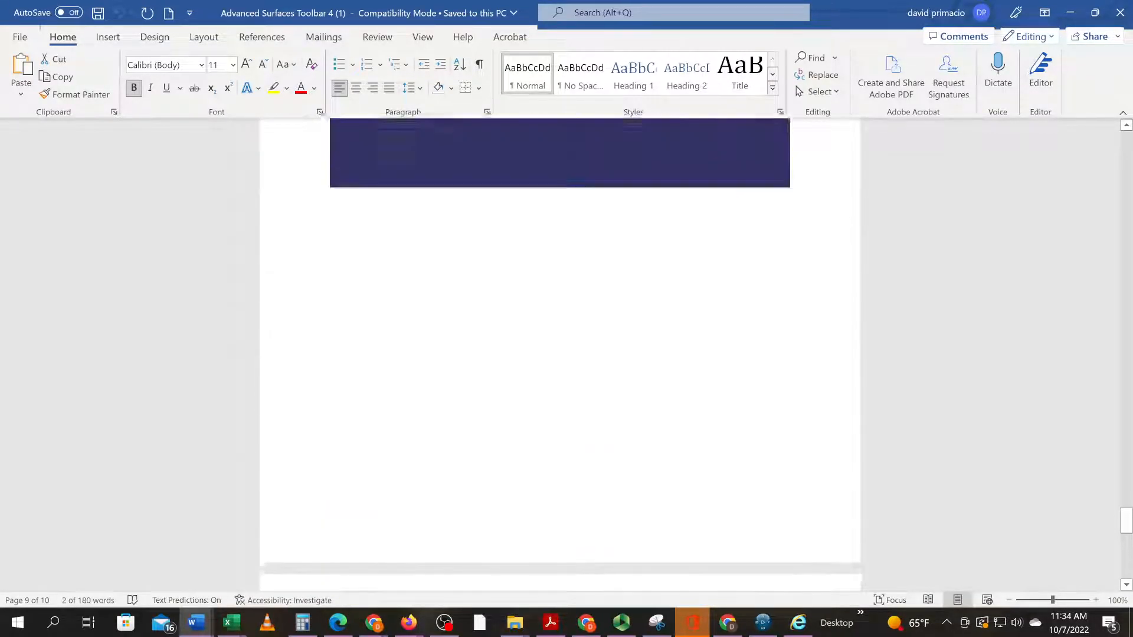
{"action": "scroll", "coordinate": [596, 472], "scroll_direction": "up", "scroll_amount": 3}
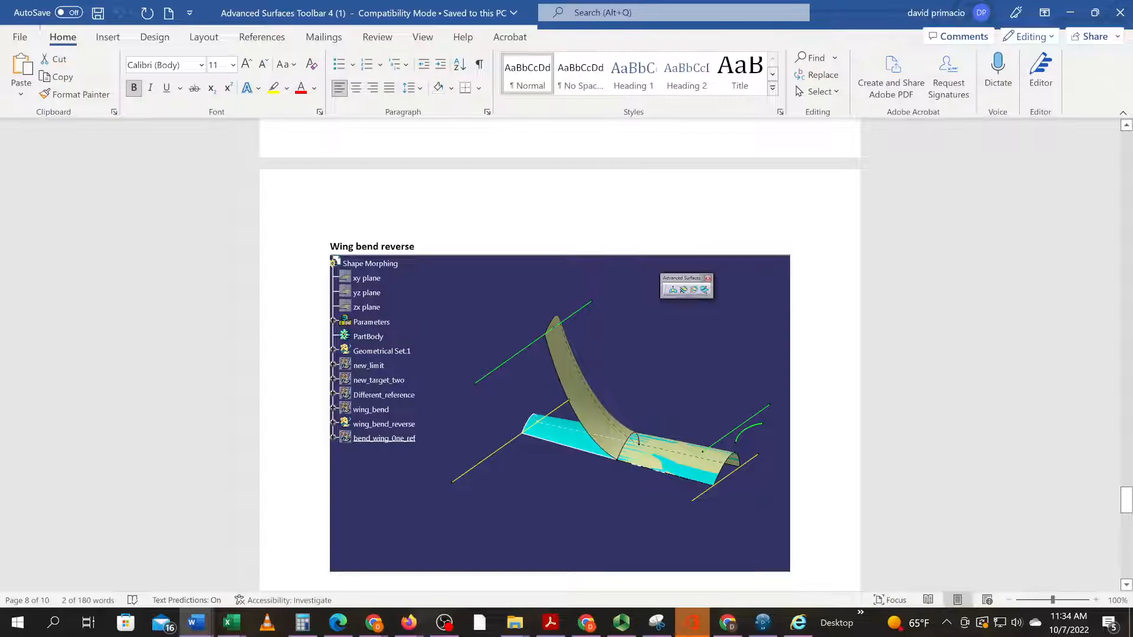
{"action": "key", "text": "alt+Tab"}
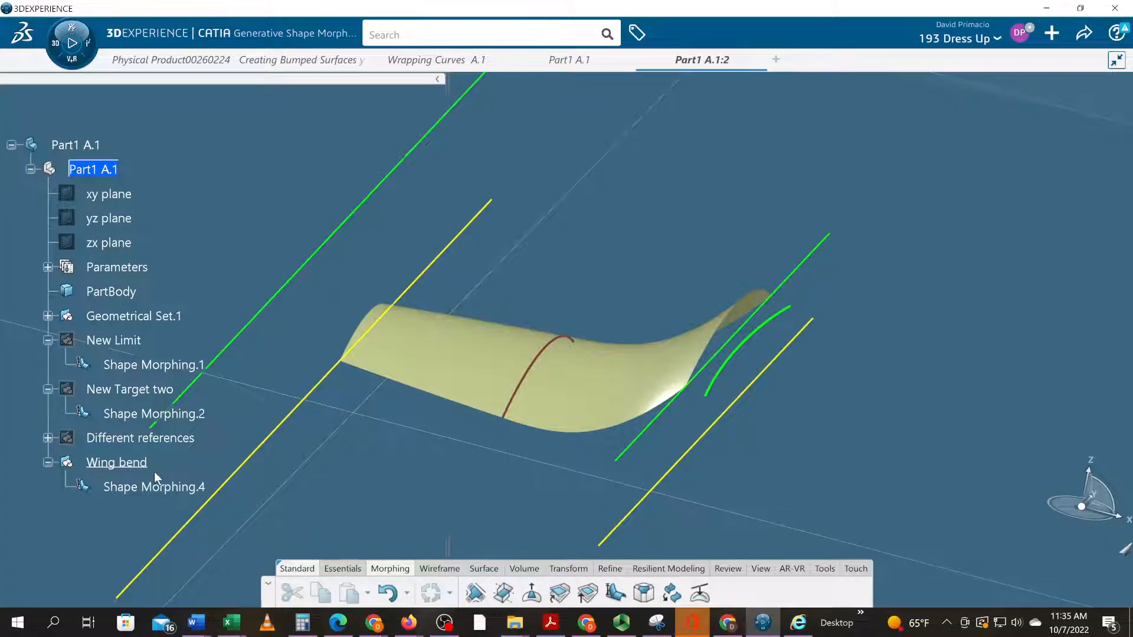
- Insert a new geometrical set and name it "Wing bend reverse", using the heading copied from the Word exercise document
{"action": "left_click", "coordinate": [144, 142]}
{"action": "left_click", "coordinate": [171, 117]}
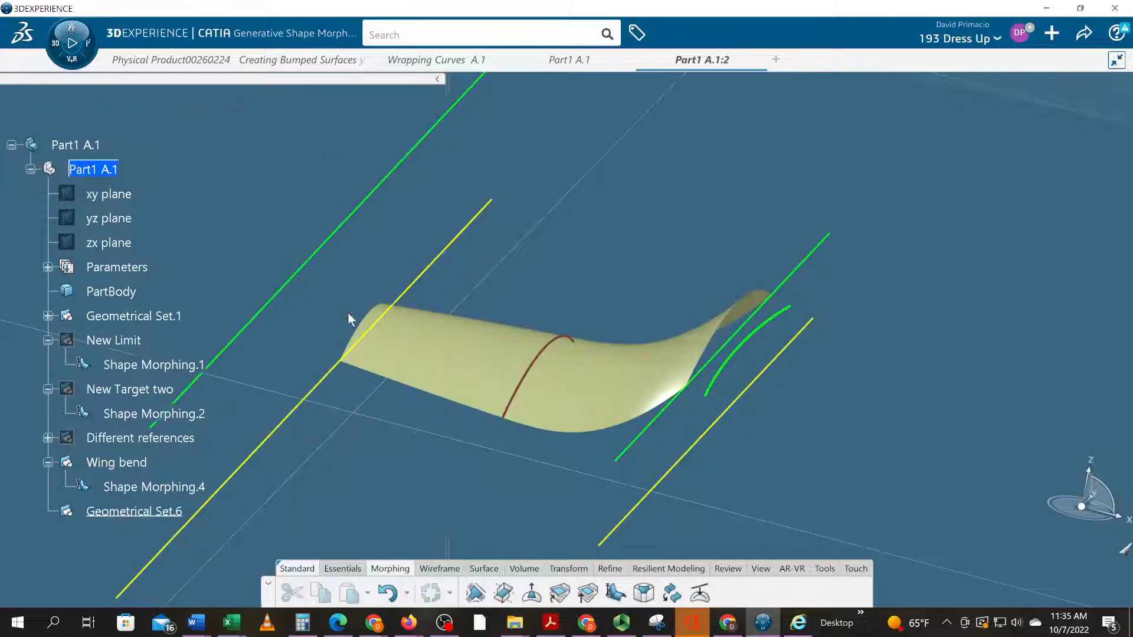
{"action": "right_click", "coordinate": [118, 512]}
{"action": "left_click", "coordinate": [239, 200]}
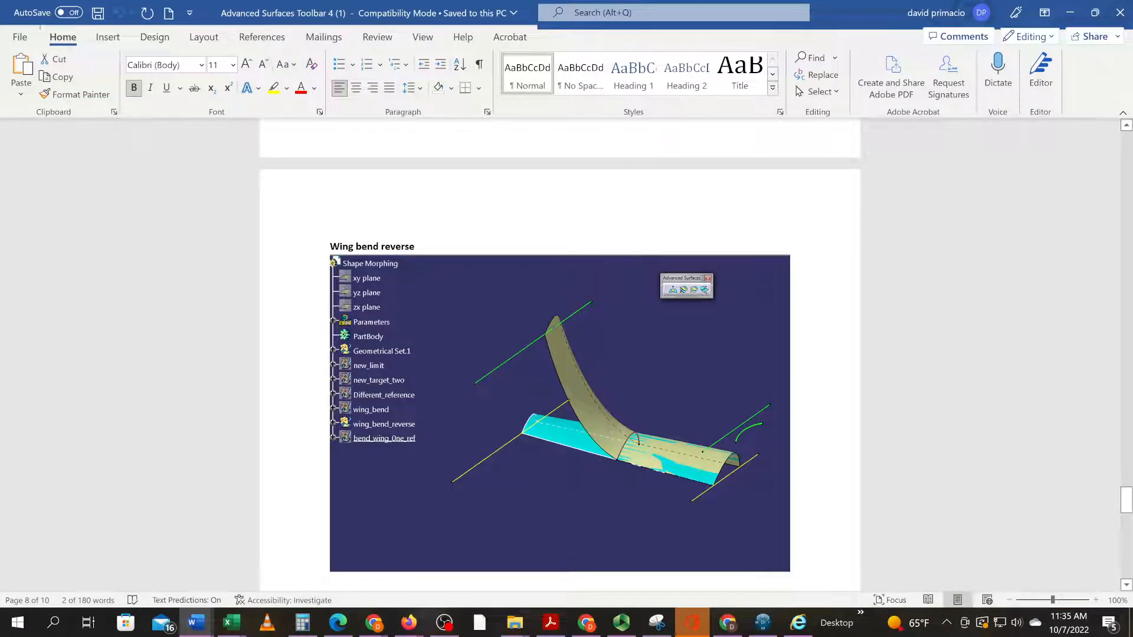
{"action": "left_click_drag", "start_coordinate": [416, 247], "coordinate": [324, 251]}
{"action": "key", "text": "ctrl+c"}
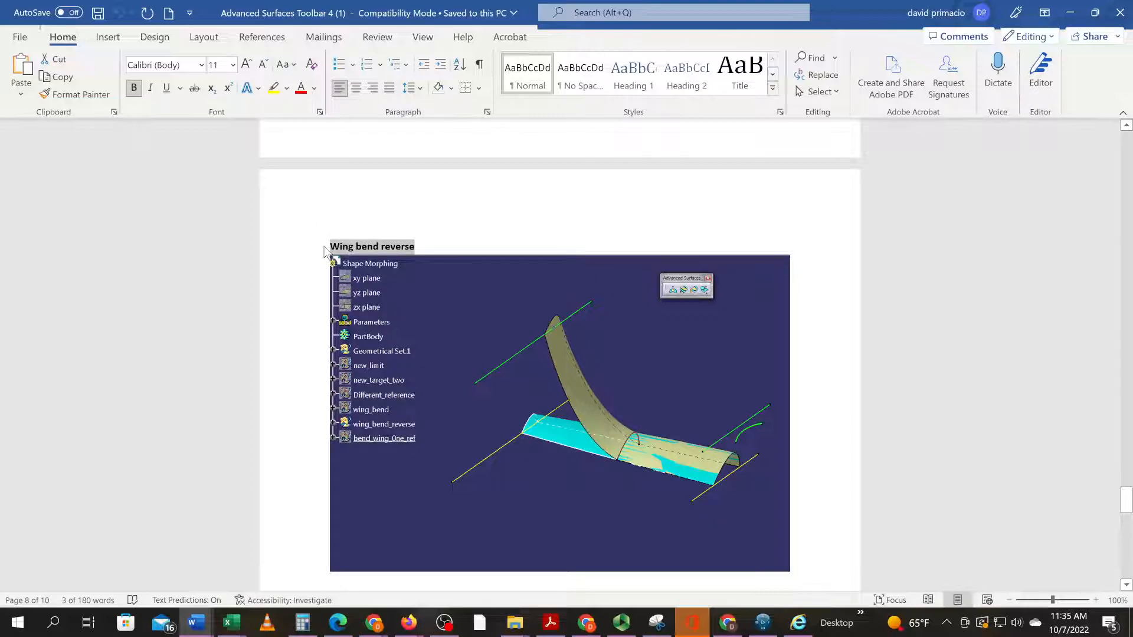
{"action": "key", "text": "alt+Tab"}
{"action": "left_click_drag", "start_coordinate": [579, 194], "coordinate": [443, 197]}
{"action": "key", "text": "ctrl+v"}
{"action": "key", "text": "Return"}
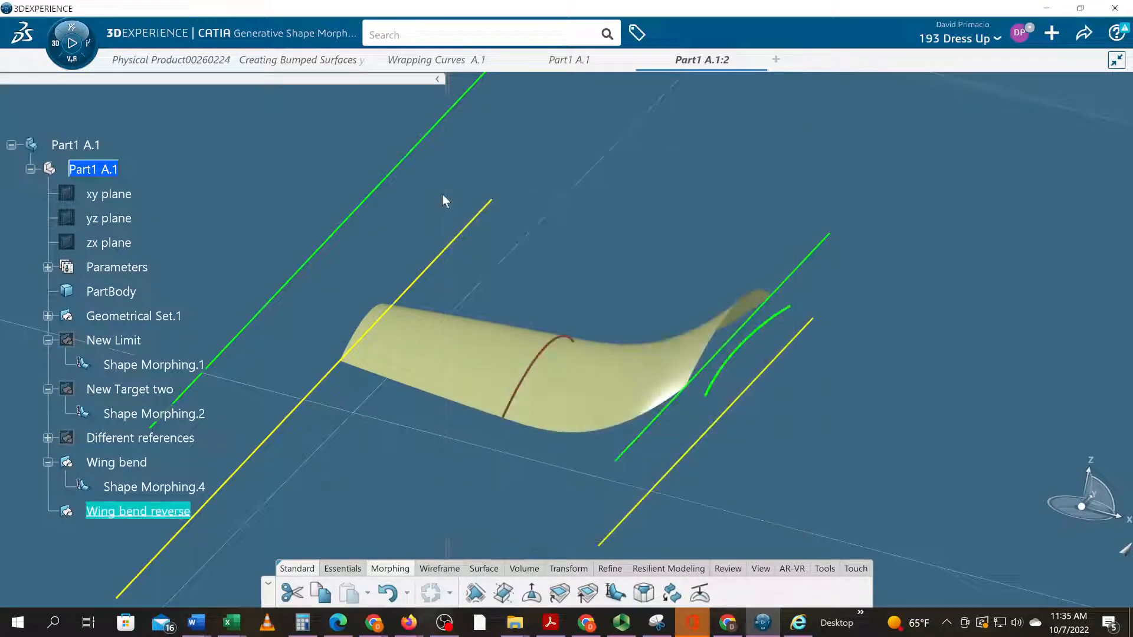
- Hide the Wing bend set and show Surface.1 from Geometrical Set.1
{"action": "right_click", "coordinate": [116, 462]}
{"action": "left_click", "coordinate": [160, 133]}
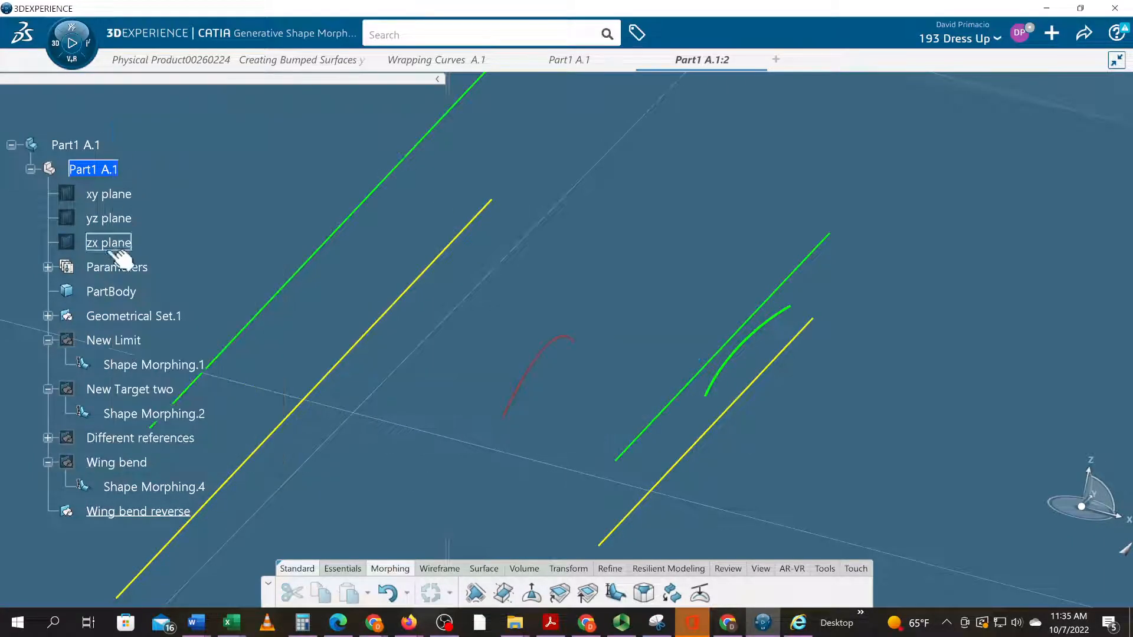
{"action": "left_click", "coordinate": [118, 317]}
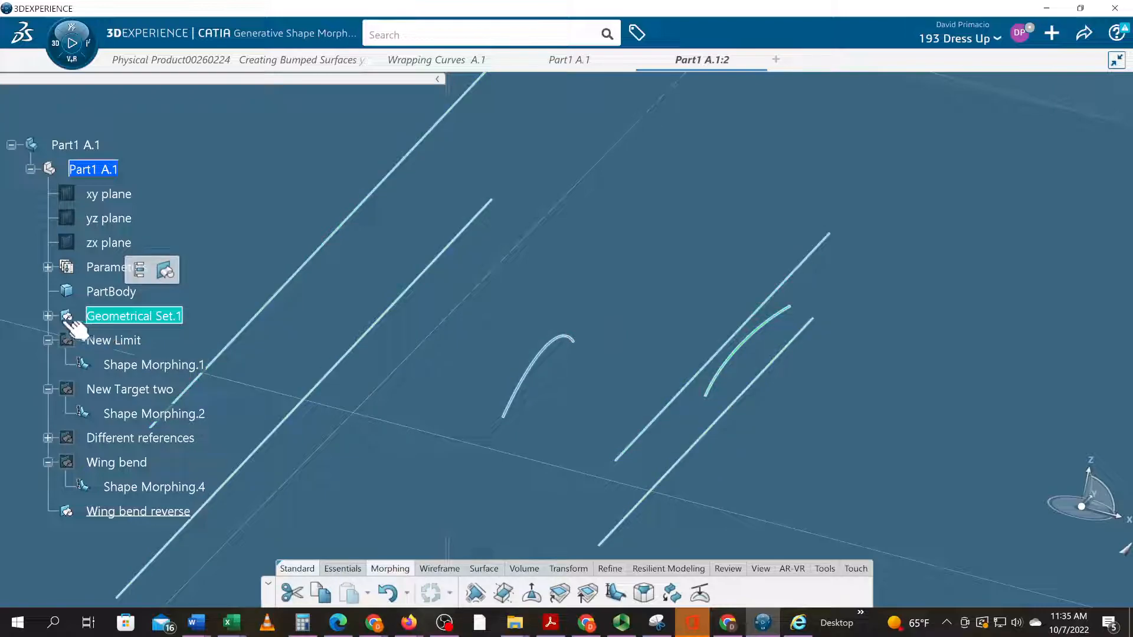
{"action": "left_click", "coordinate": [48, 316]}
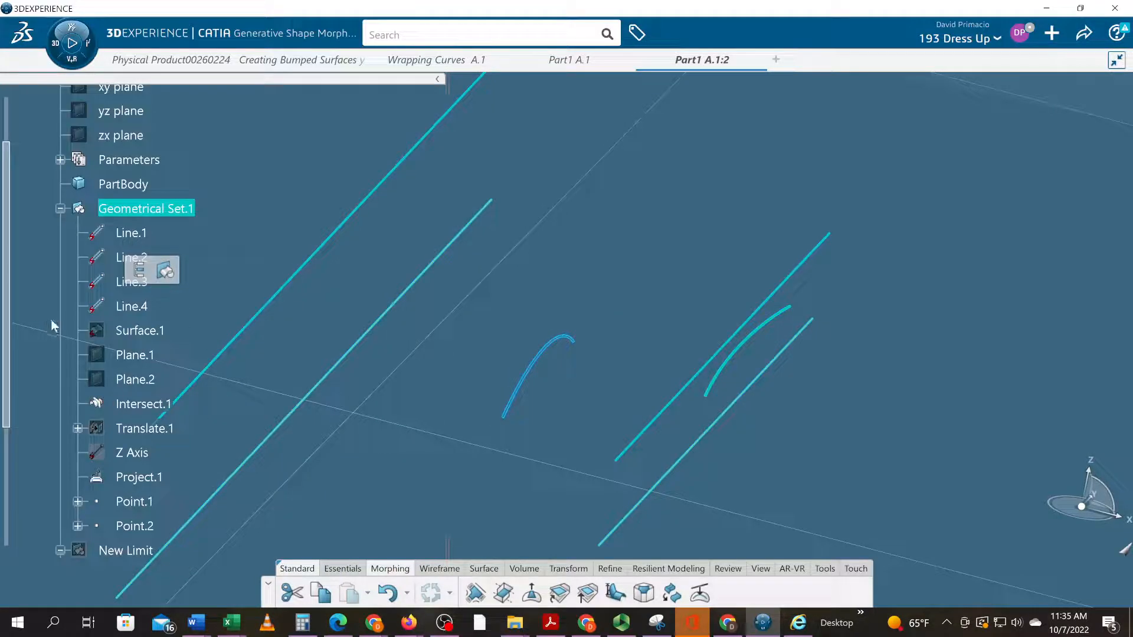
{"action": "right_click", "coordinate": [139, 334]}
{"action": "left_click", "coordinate": [174, 276]}
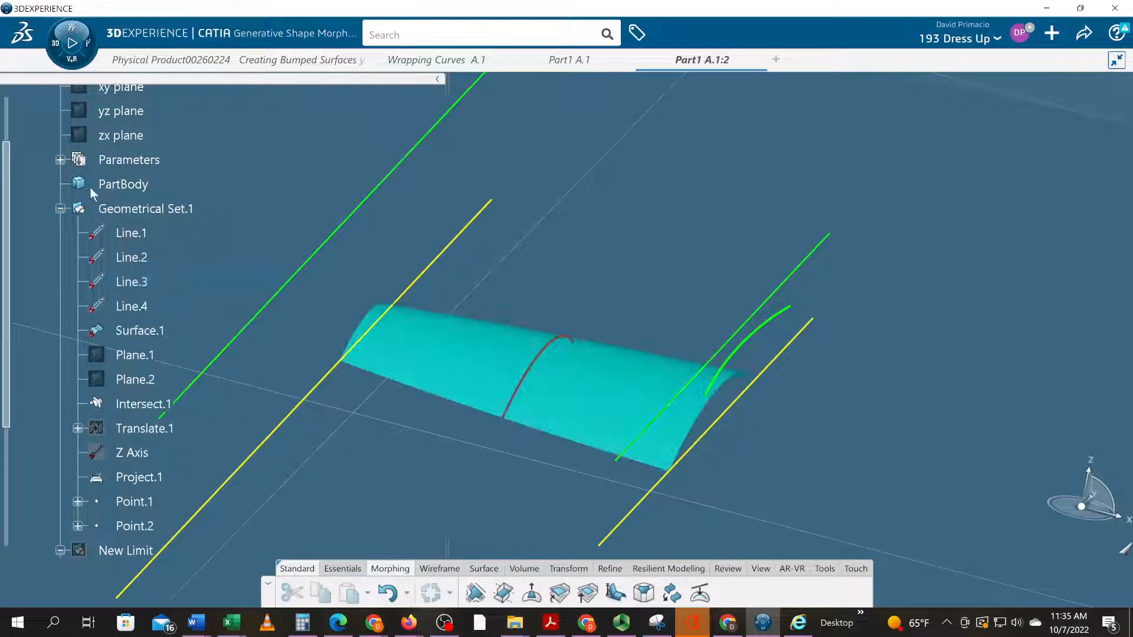
{"action": "left_click", "coordinate": [61, 209]}
- Start a Shape Morphing of Surface.1 with Line.3 as reference and Line.4 as target, and preview it
{"action": "middle_click_drag", "start_coordinate": [340, 509], "coordinate": [444, 481]}
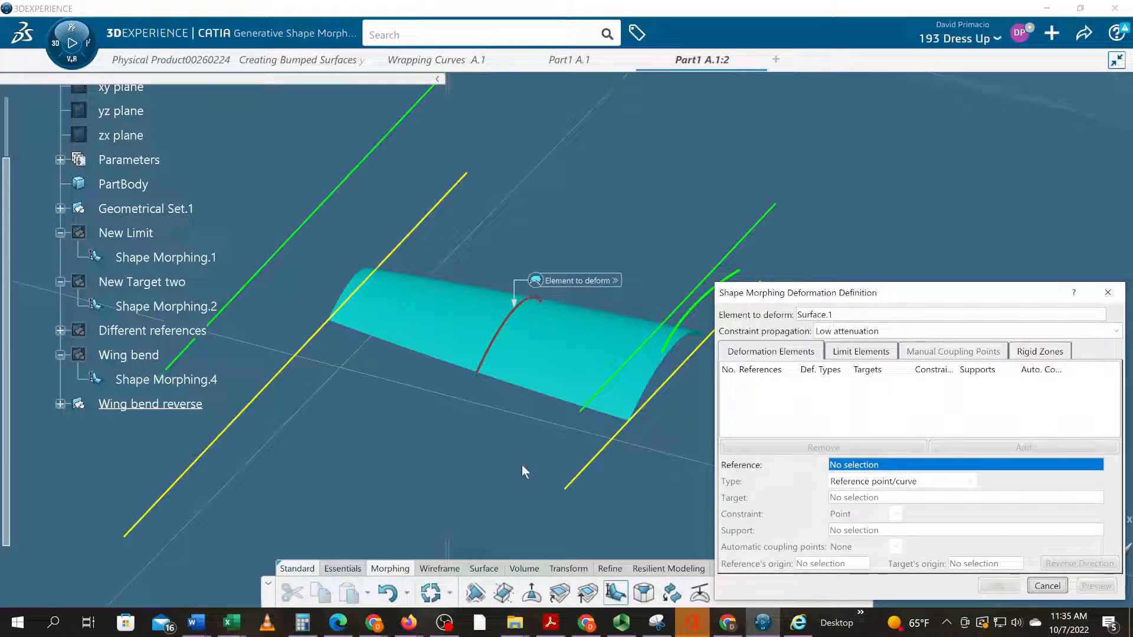
{"action": "left_click", "coordinate": [295, 352]}
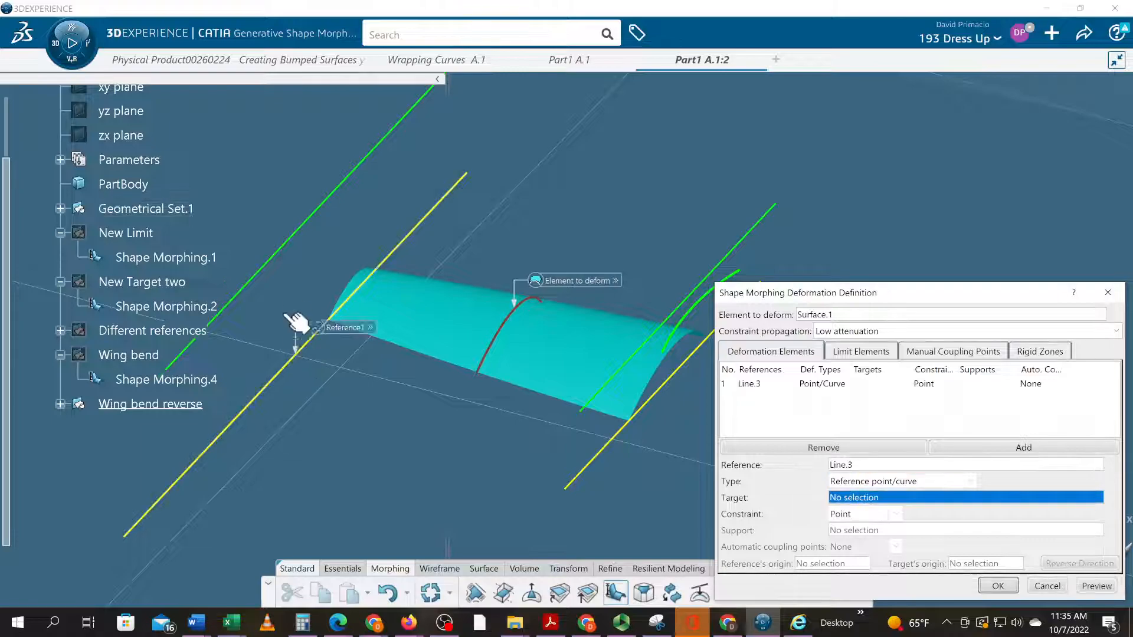
{"action": "left_click", "coordinate": [268, 265]}
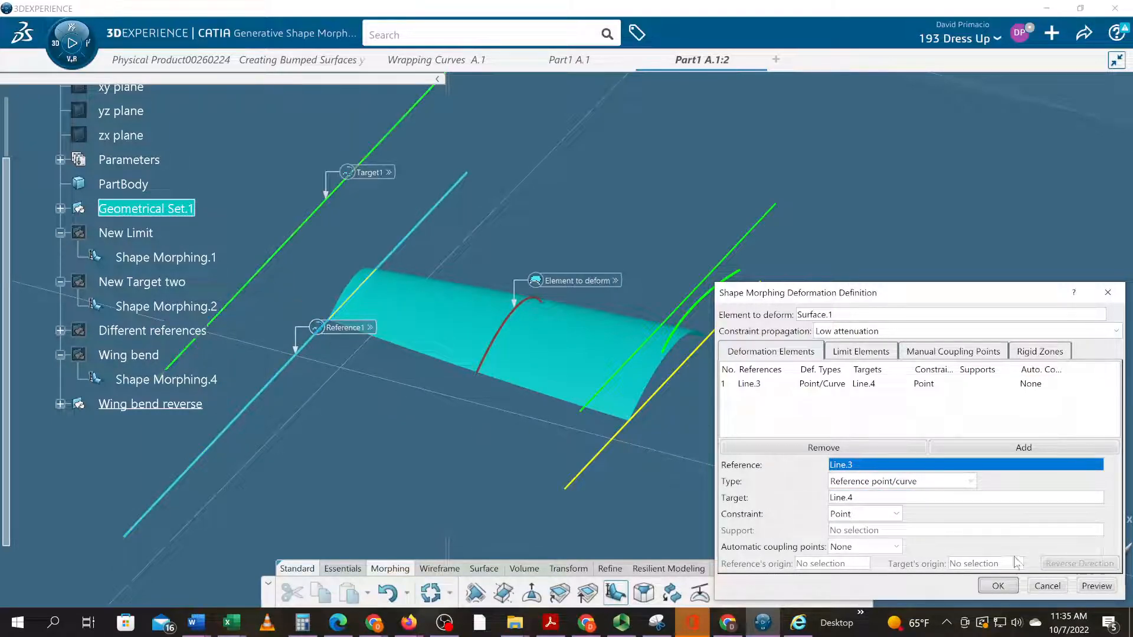
{"action": "left_click", "coordinate": [1097, 586]}
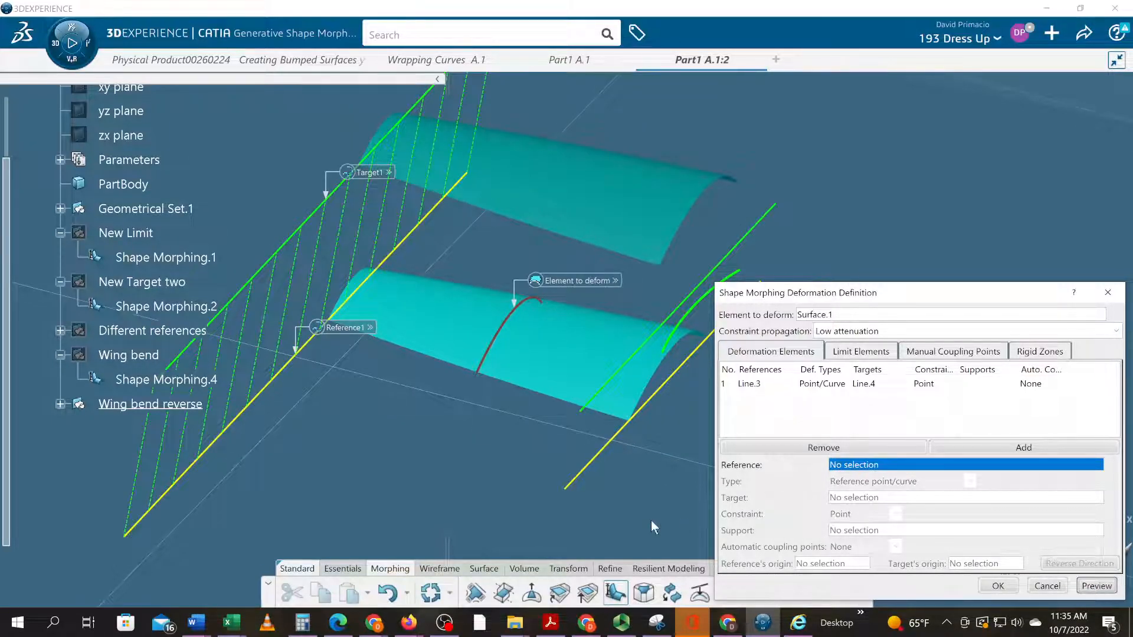
- Add Intersect.1 as the limit curve, reverse its direction to Left and preview the bend
{"action": "left_click", "coordinate": [856, 351]}
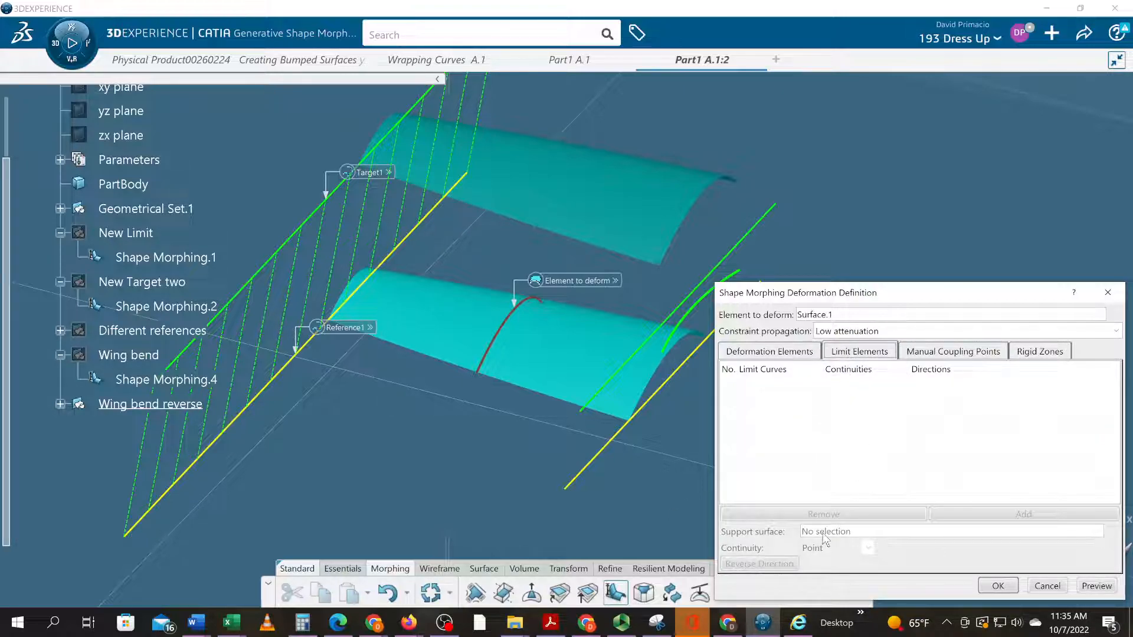
{"action": "left_click", "coordinate": [499, 354]}
{"action": "left_click", "coordinate": [1091, 590]}
{"action": "middle_click_drag", "start_coordinate": [392, 513], "coordinate": [435, 503]}
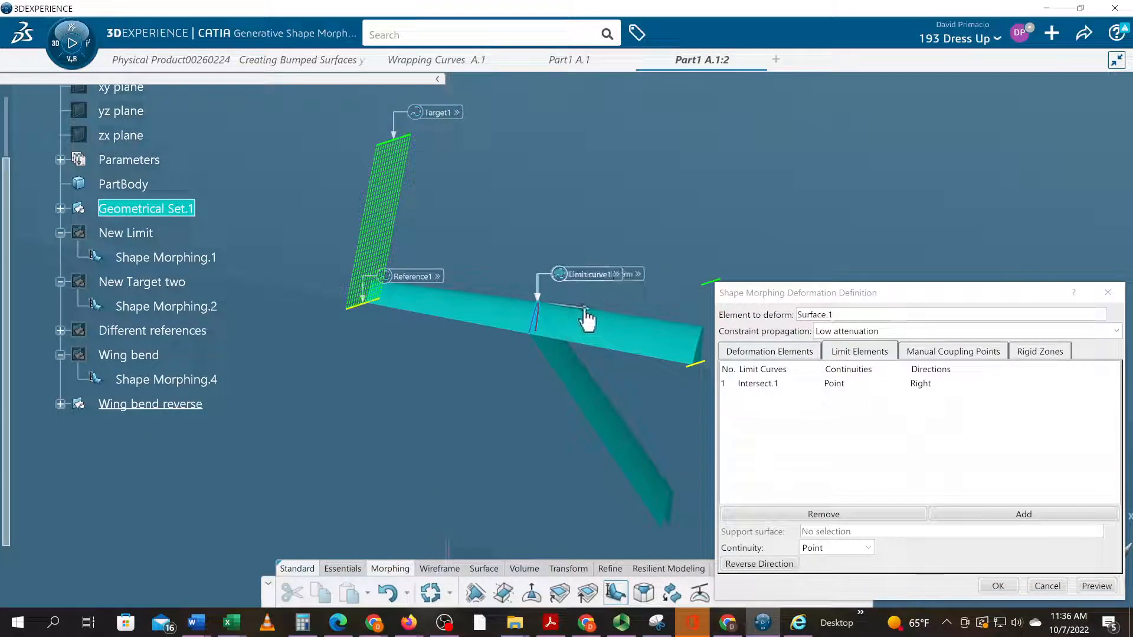
{"action": "left_click", "coordinate": [1096, 585]}
{"action": "middle_click_drag", "start_coordinate": [511, 373], "coordinate": [489, 480]}
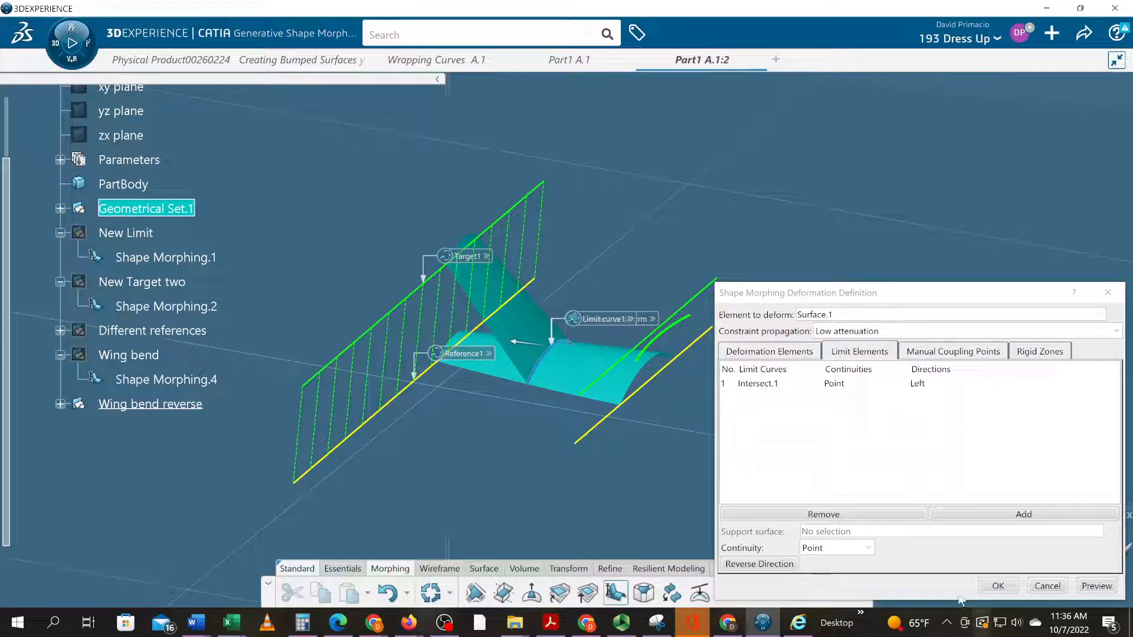
- Compare previews of the reverse bend with Tangent and Curvature continuity at the Intersect.1 limit
{"action": "left_click", "coordinate": [868, 547]}
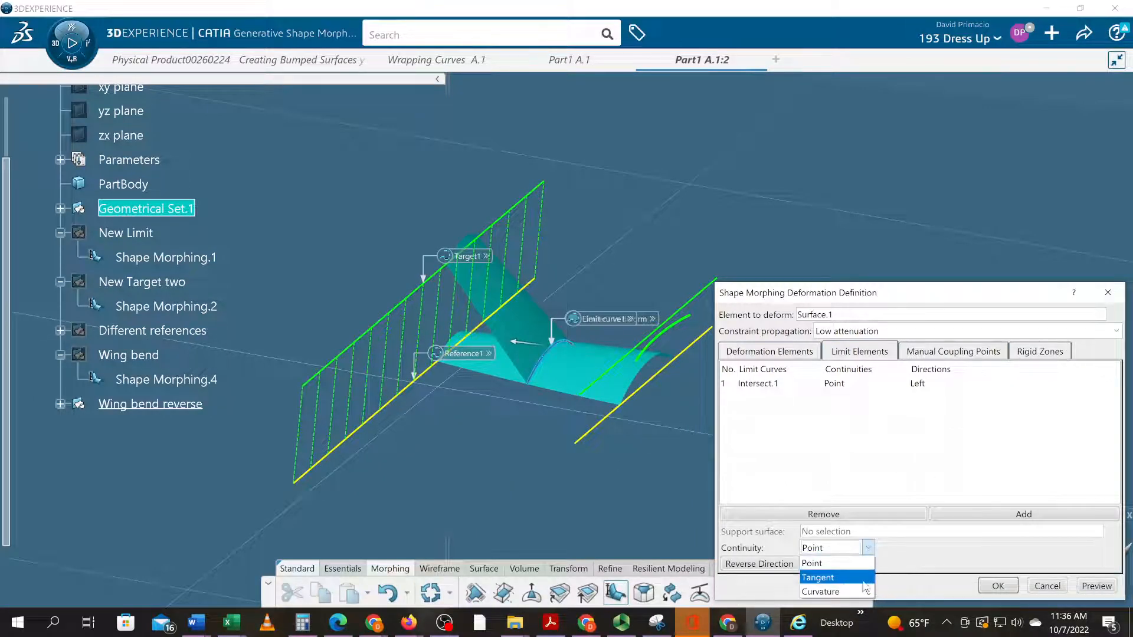
{"action": "left_click", "coordinate": [819, 577]}
{"action": "left_click", "coordinate": [1096, 586]}
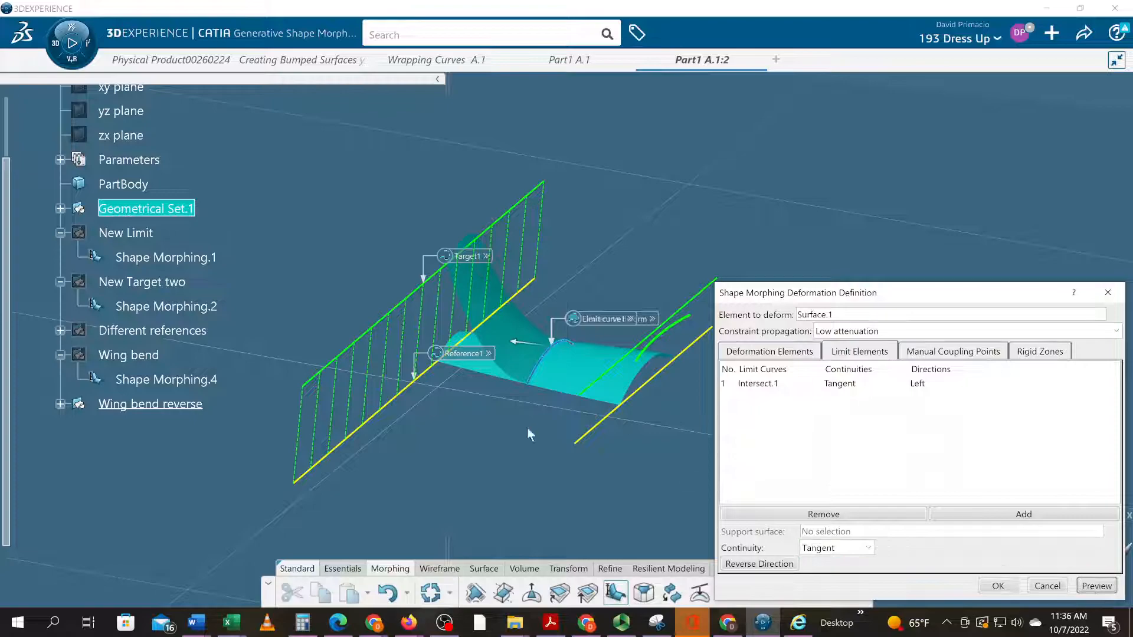
{"action": "middle_click_drag", "start_coordinate": [466, 450], "coordinate": [661, 503]}
{"action": "left_click", "coordinate": [852, 549]}
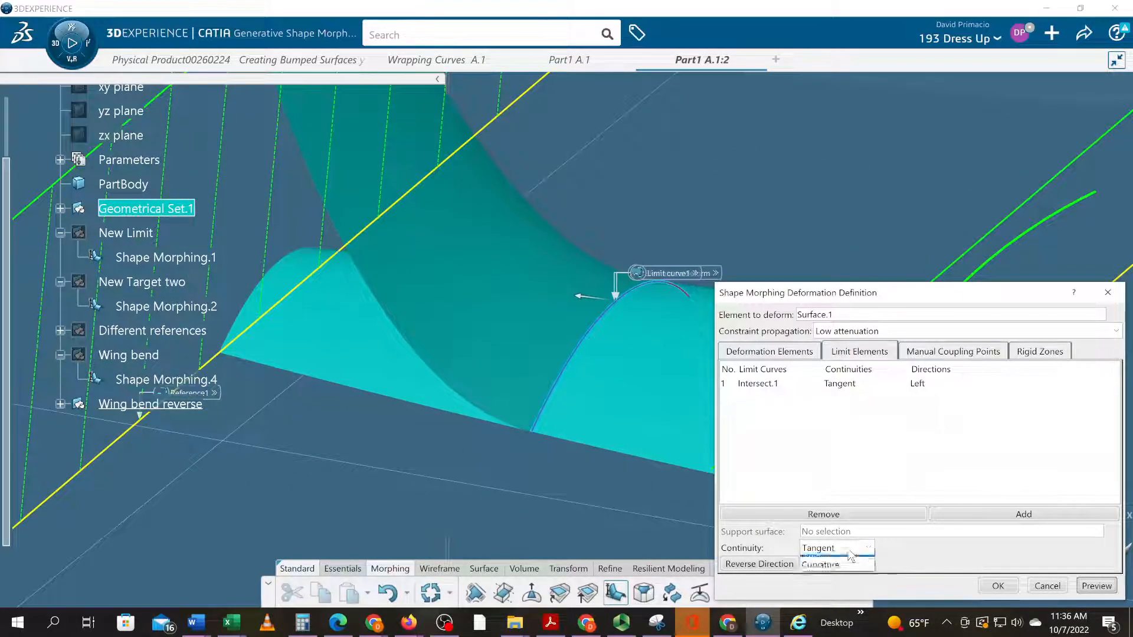
{"action": "left_click", "coordinate": [851, 591]}
{"action": "left_click", "coordinate": [1097, 586]}
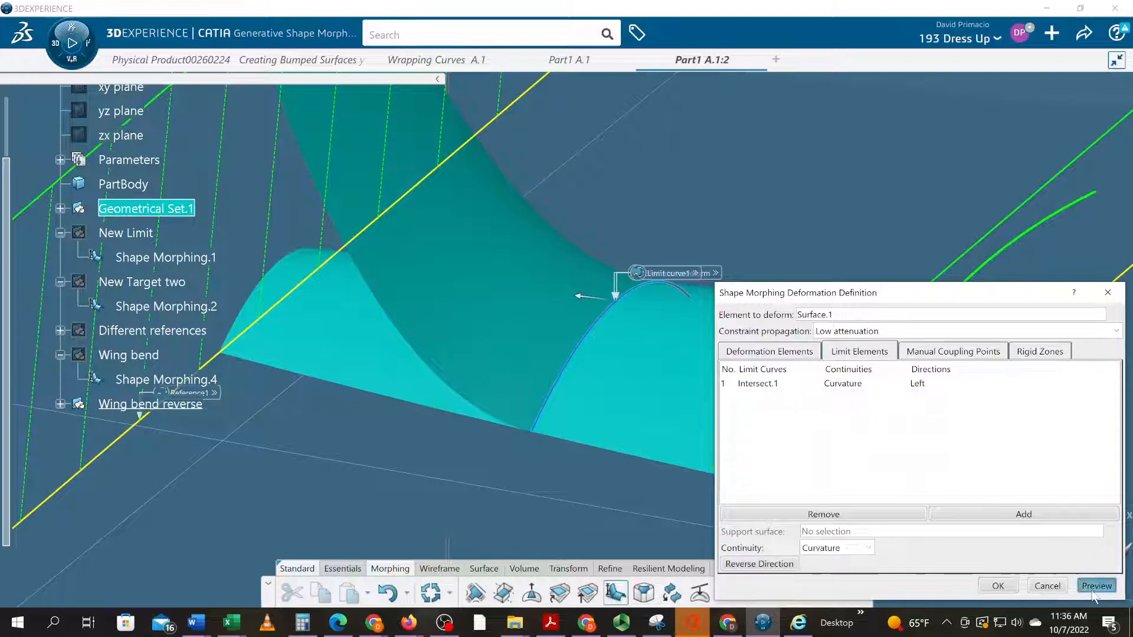
- Compare the reverse bend with Point, Tangent and Curvature continuity at the Intersect.1 limit curve
{"action": "left_click", "coordinate": [823, 547]}
{"action": "left_click", "coordinate": [832, 562]}
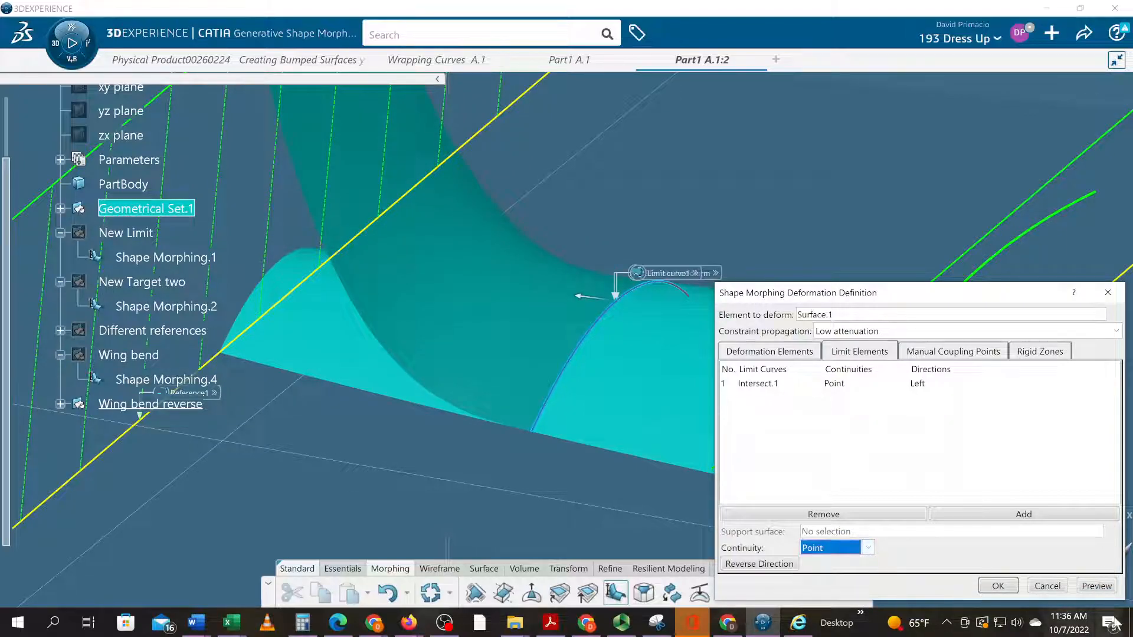
{"action": "left_click", "coordinate": [830, 551]}
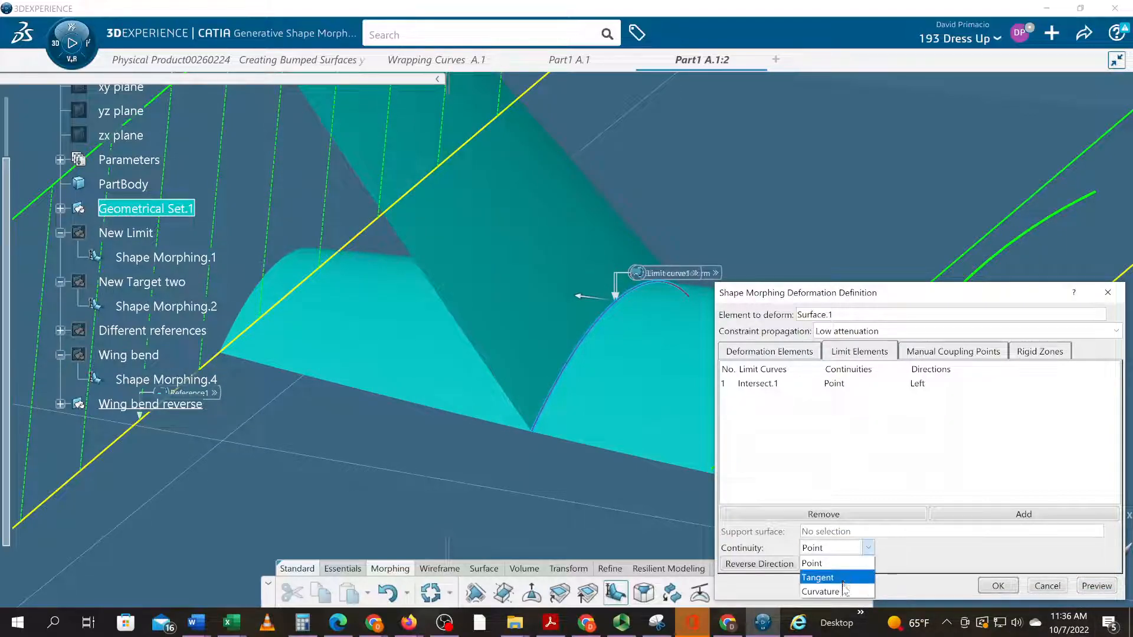
{"action": "left_click", "coordinate": [832, 577]}
{"action": "left_click", "coordinate": [1095, 586]}
{"action": "left_click", "coordinate": [832, 548]}
{"action": "left_click", "coordinate": [832, 593]}
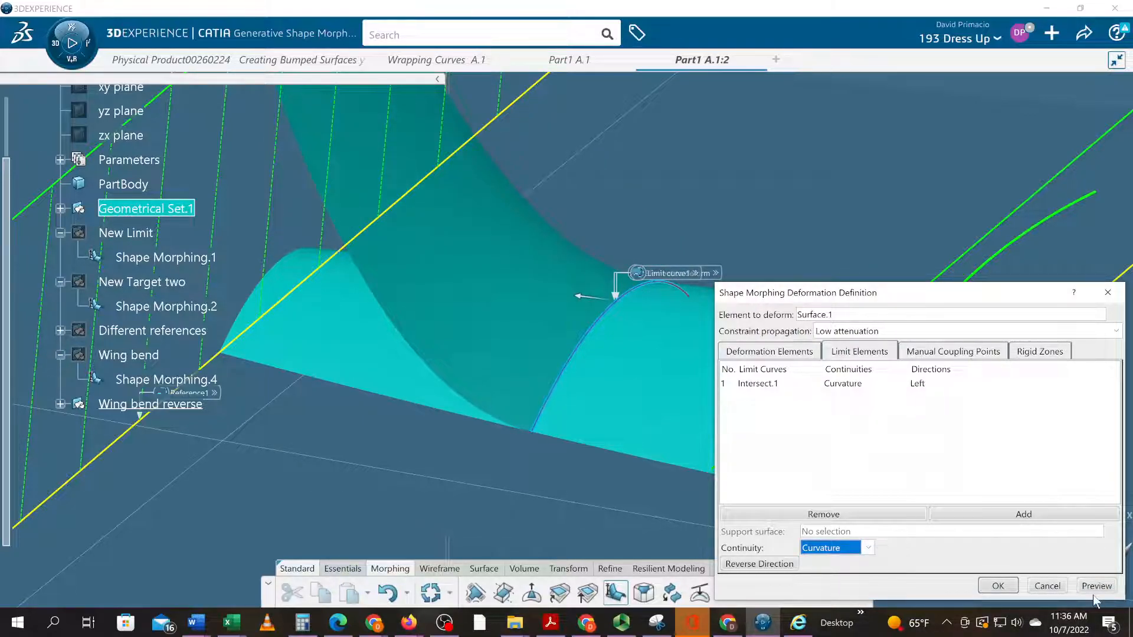
{"action": "left_click", "coordinate": [1093, 590]}
- Preview the bend again with Point, Curvature and Tangent continuity, and examine the Tangent transition from the side
{"action": "left_click", "coordinate": [832, 548]}
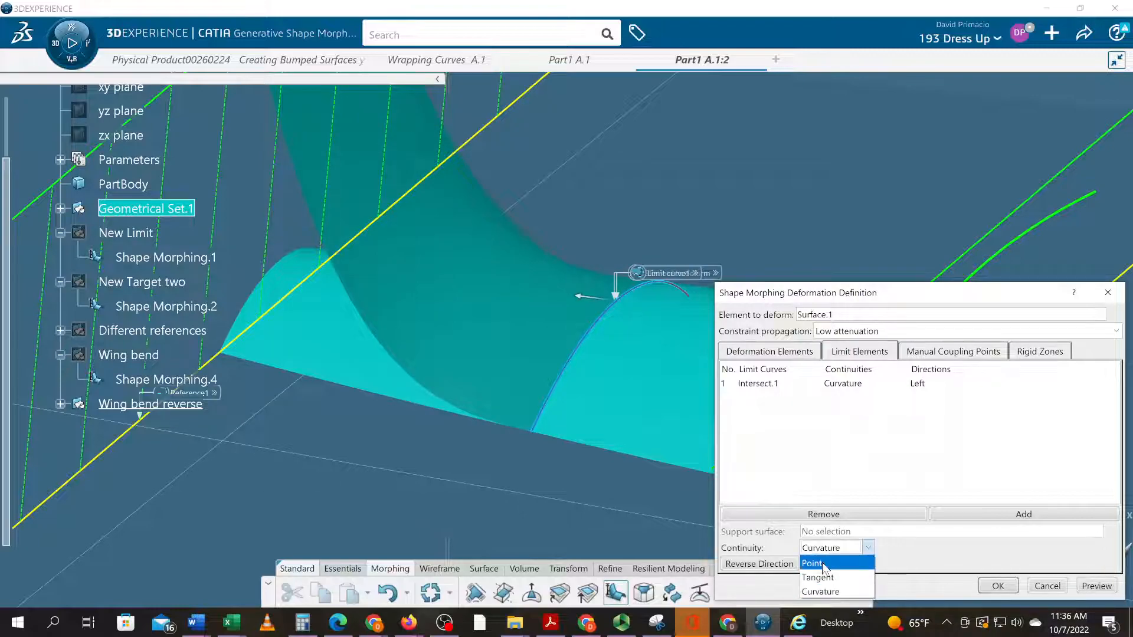
{"action": "left_click", "coordinate": [823, 561]}
{"action": "left_click", "coordinate": [1095, 587]}
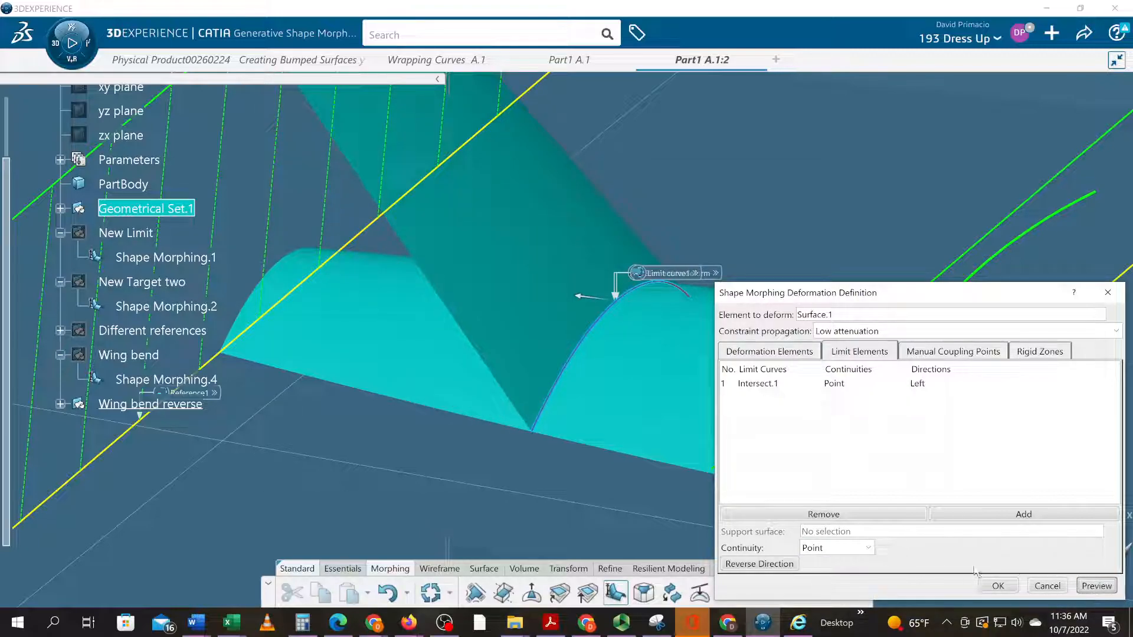
{"action": "left_click", "coordinate": [845, 549]}
{"action": "left_click", "coordinate": [849, 596]}
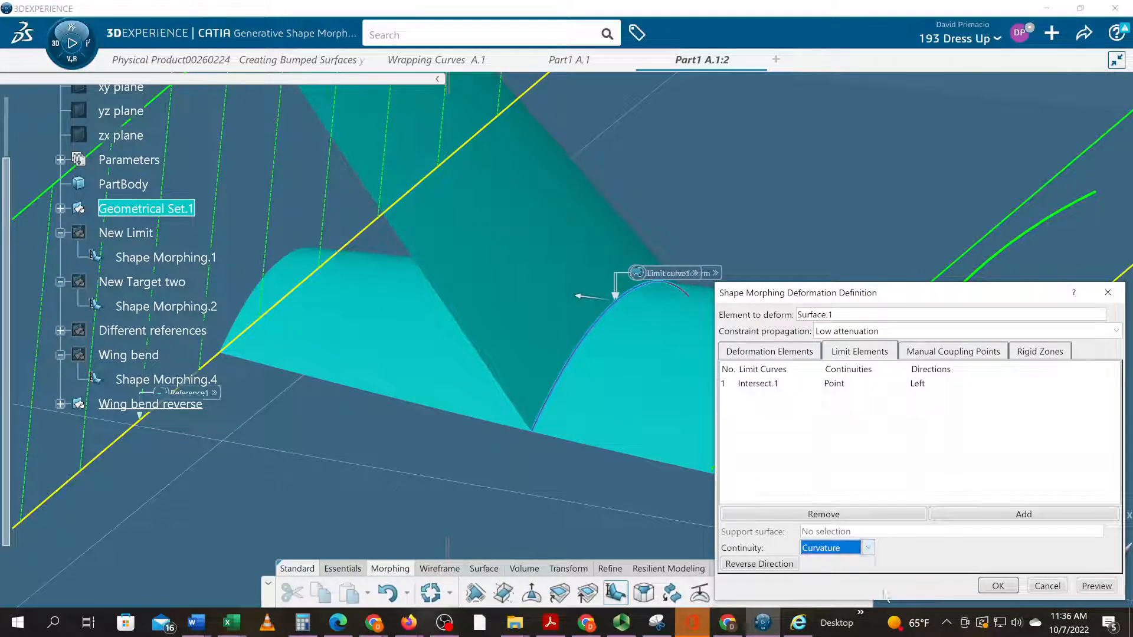
{"action": "left_click", "coordinate": [1089, 592]}
{"action": "left_click", "coordinate": [823, 549]}
{"action": "left_click", "coordinate": [823, 577]}
{"action": "left_click", "coordinate": [1089, 592]}
{"action": "middle_click_drag", "start_coordinate": [450, 427], "coordinate": [552, 451]}
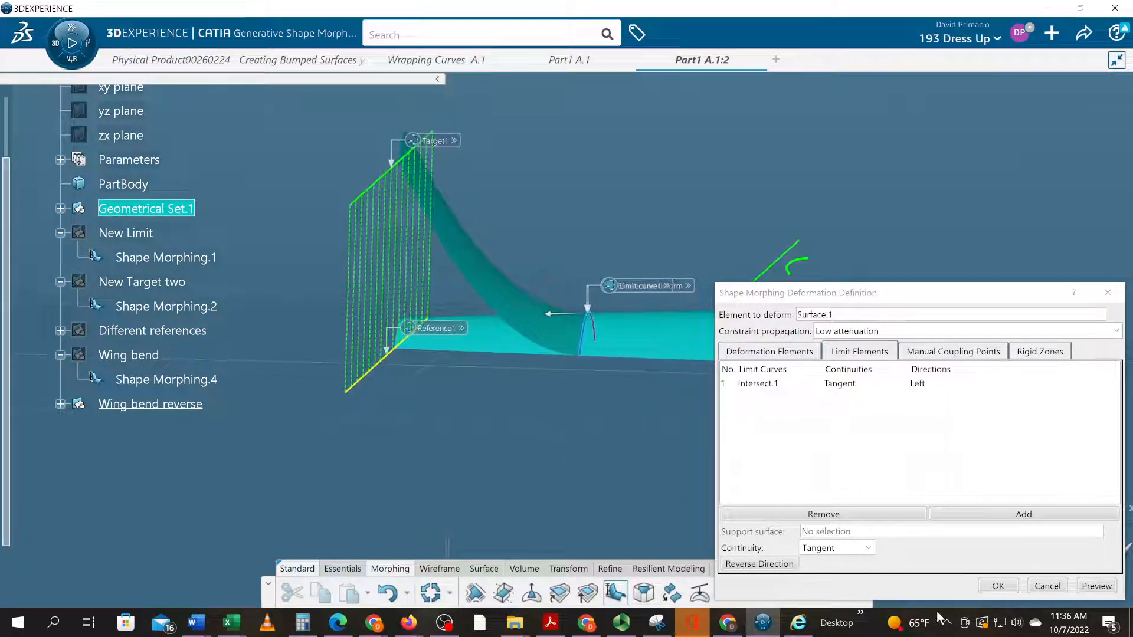
- Set the Intersect.1 limit continuity to Curvature and create the reverse bend surface
{"action": "left_click", "coordinate": [823, 550]}
{"action": "left_click", "coordinate": [856, 591]}
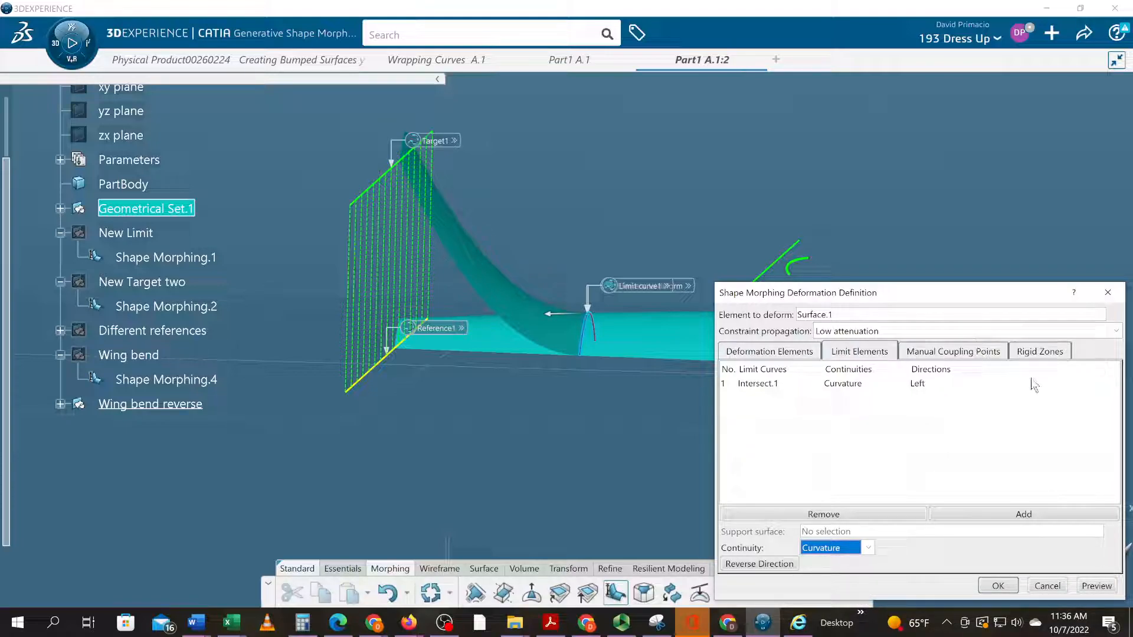
{"action": "left_click", "coordinate": [983, 589]}
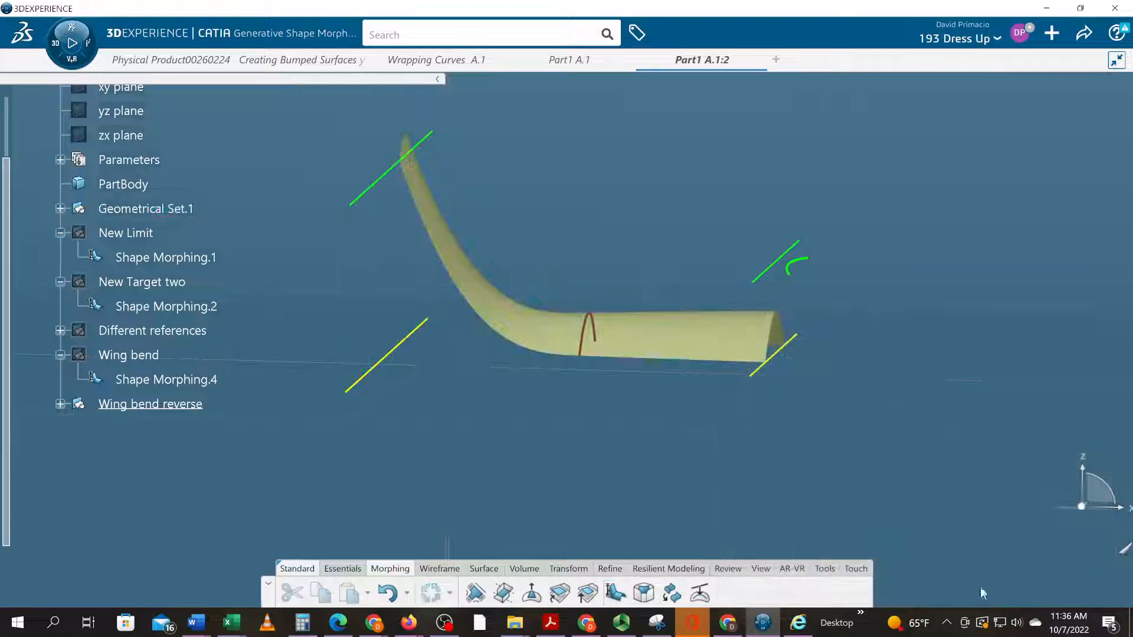
{"action": "middle_click_drag", "start_coordinate": [511, 445], "coordinate": [559, 505]}
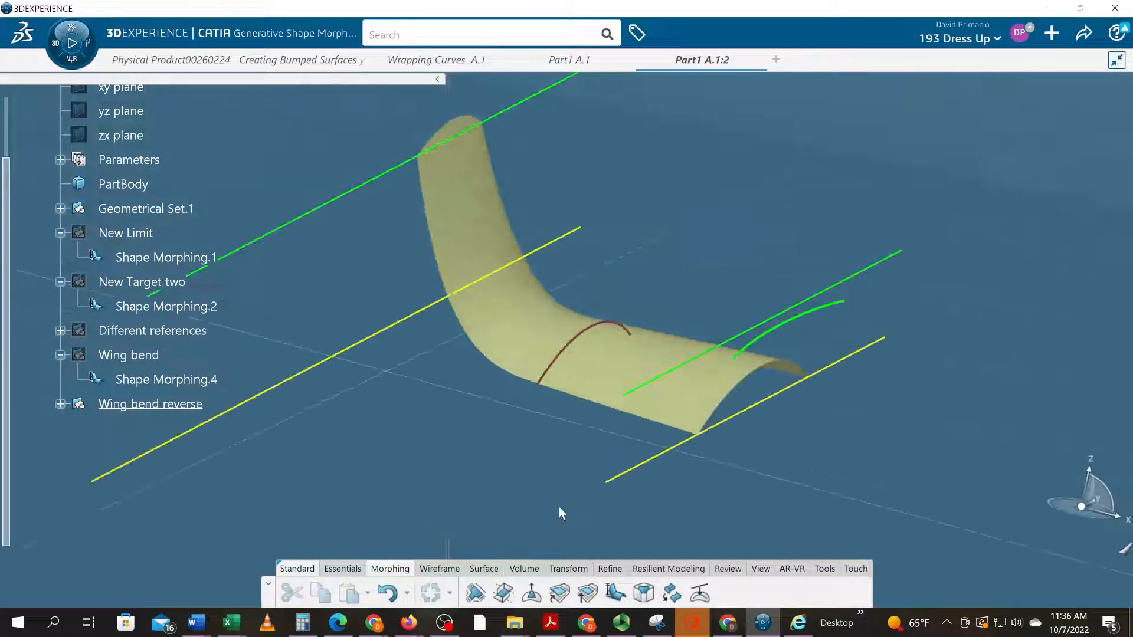
- Switch to the Word exercise document and examine the Wing bend reverse and Bend wing one ref pictures
{"action": "key", "text": "alt+Tab"}
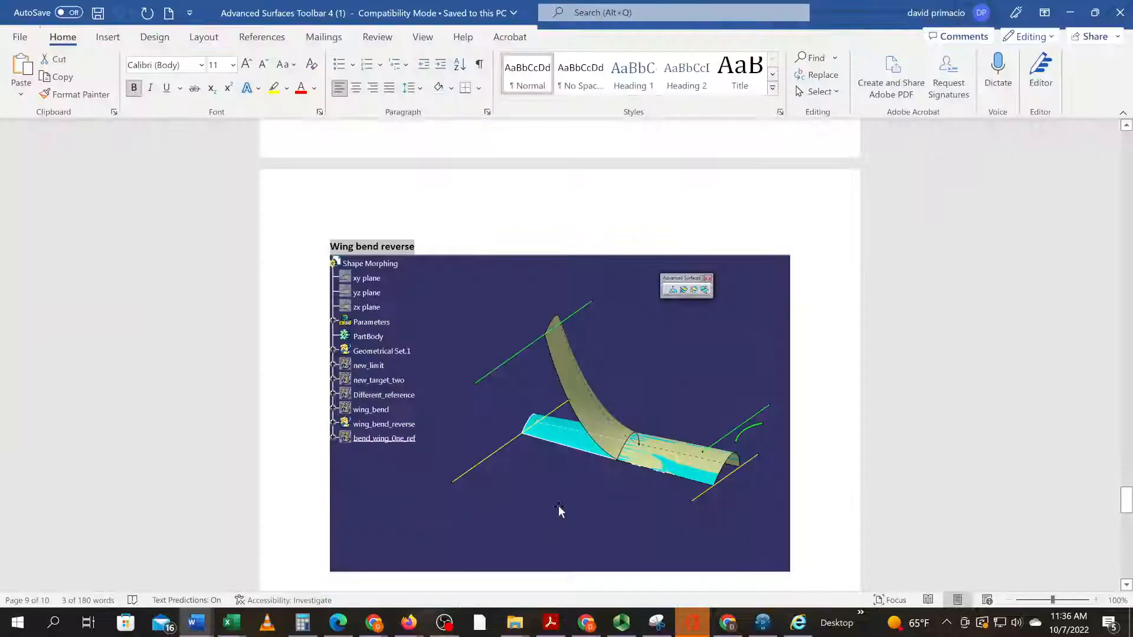
{"action": "scroll", "coordinate": [541, 519], "scroll_direction": "down", "scroll_amount": 10}
{"action": "scroll", "coordinate": [540, 519], "scroll_direction": "down", "scroll_amount": 3}
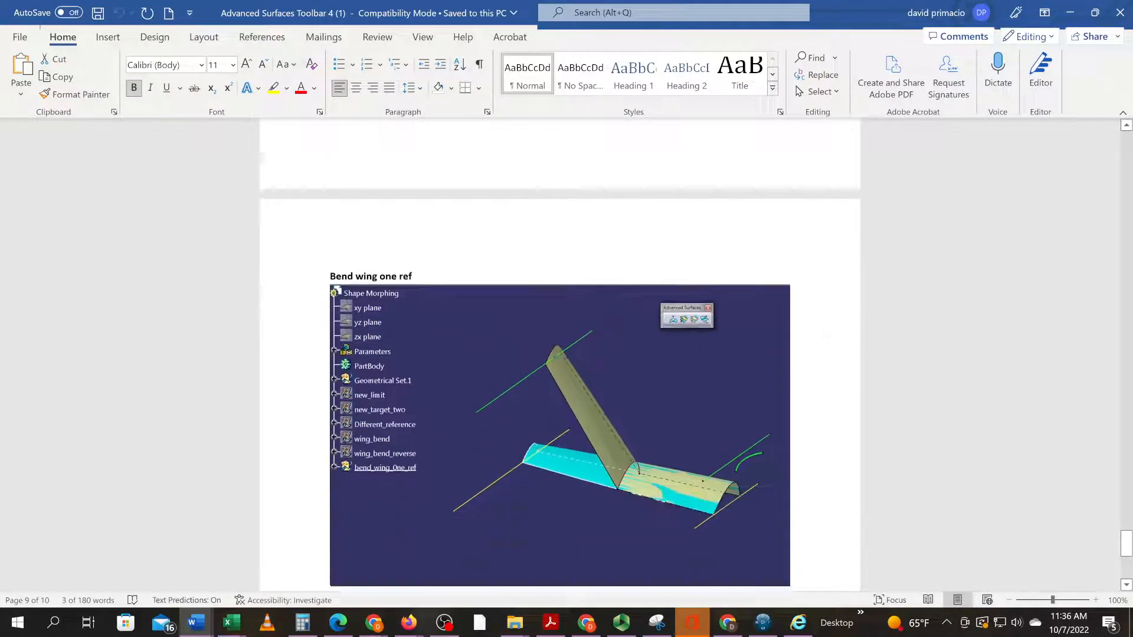
{"action": "scroll", "coordinate": [544, 541], "scroll_direction": "up", "scroll_amount": 2}
{"action": "key", "text": "alt+Tab"}
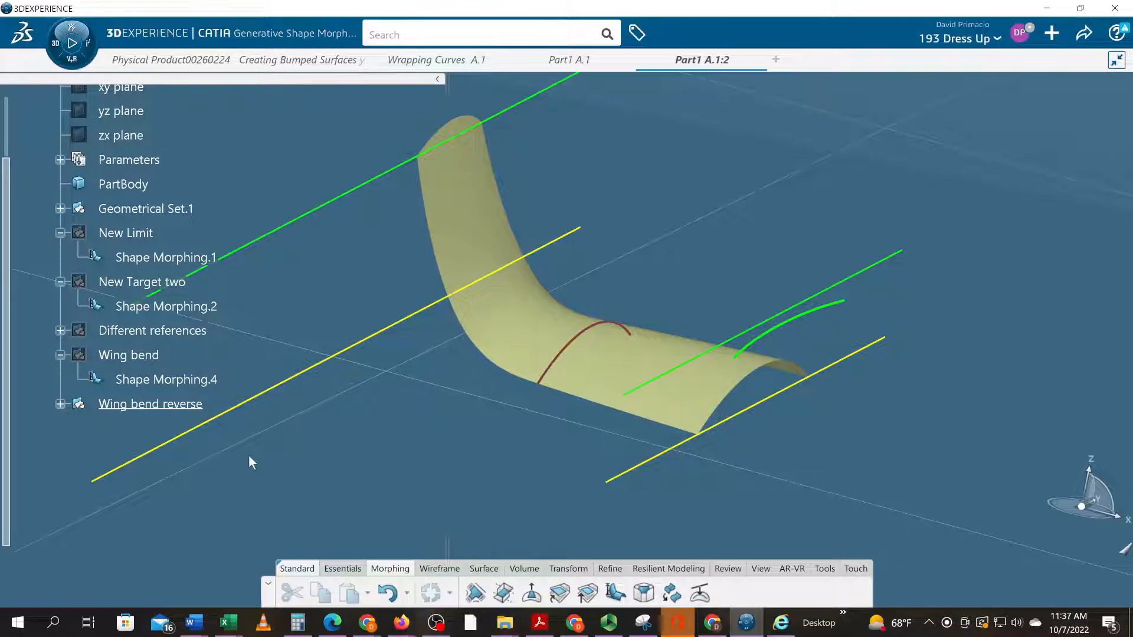
- Undo the last morph and start a new Shape Morphing of Surface.1 with Line.3 as reference and the green line above it as target
{"action": "key", "text": "ctrl+z"}
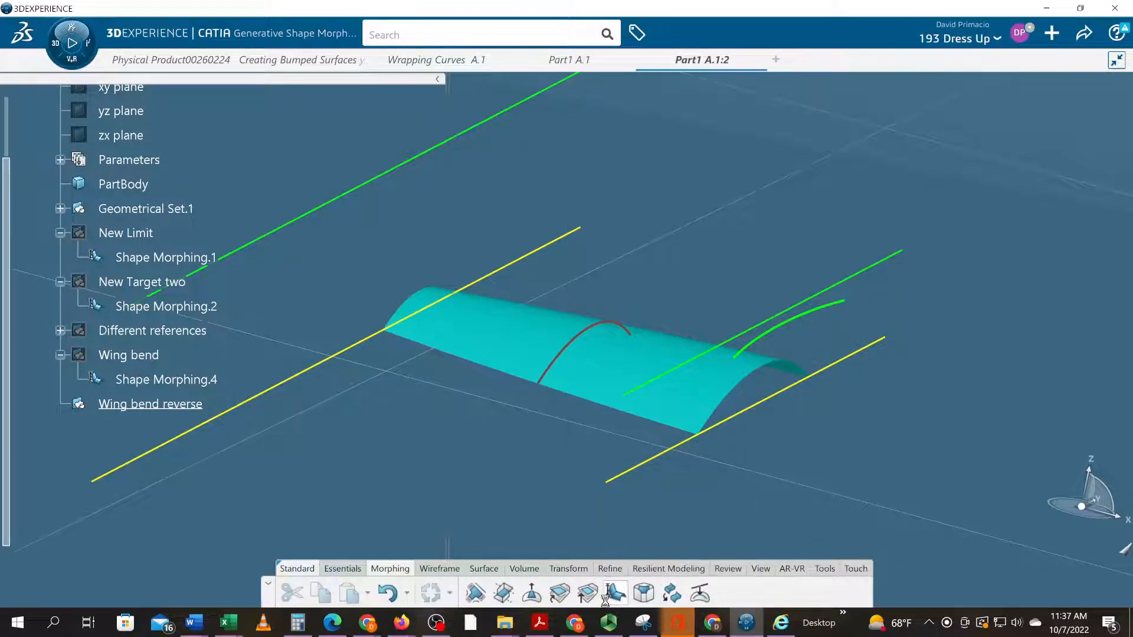
{"action": "left_click", "coordinate": [604, 376]}
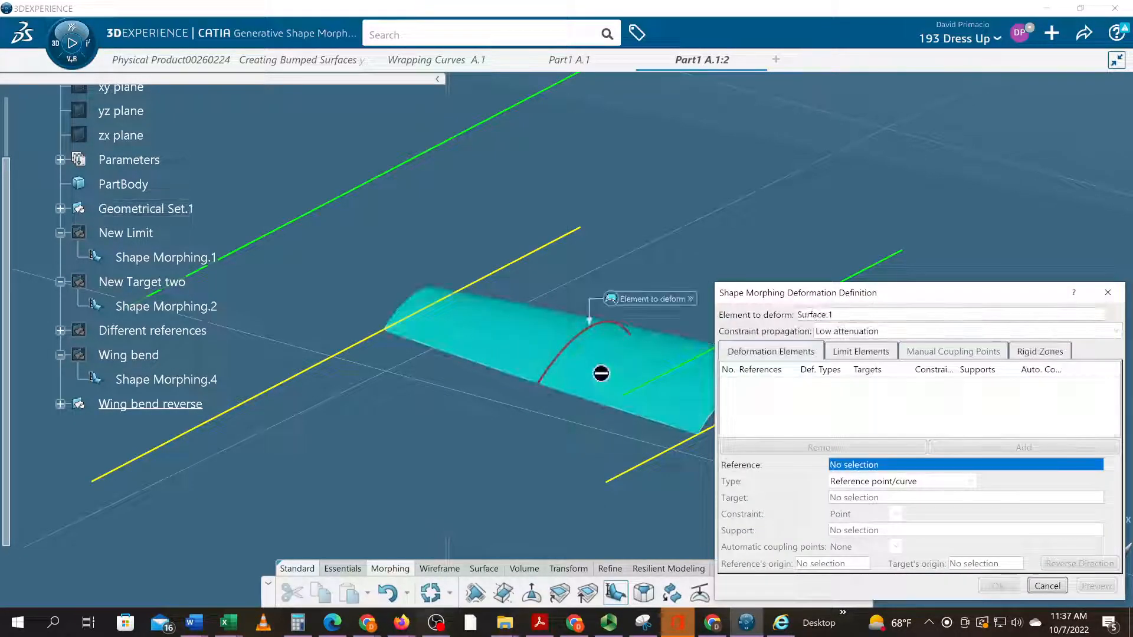
{"action": "middle_click_drag", "start_coordinate": [517, 490], "coordinate": [441, 486]}
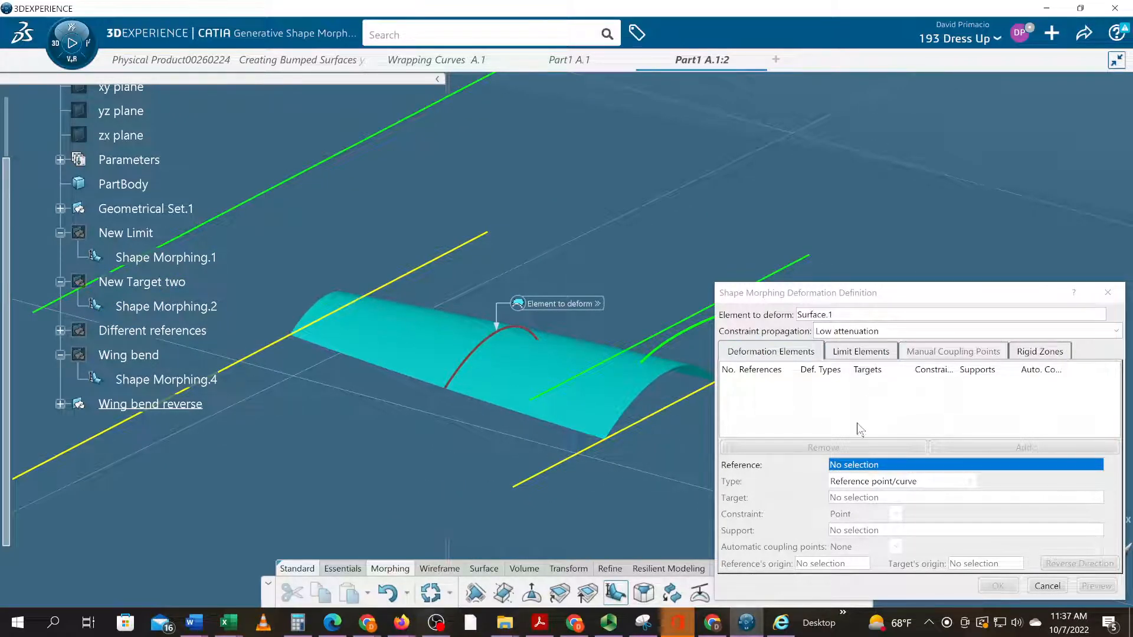
{"action": "left_click", "coordinate": [282, 343]}
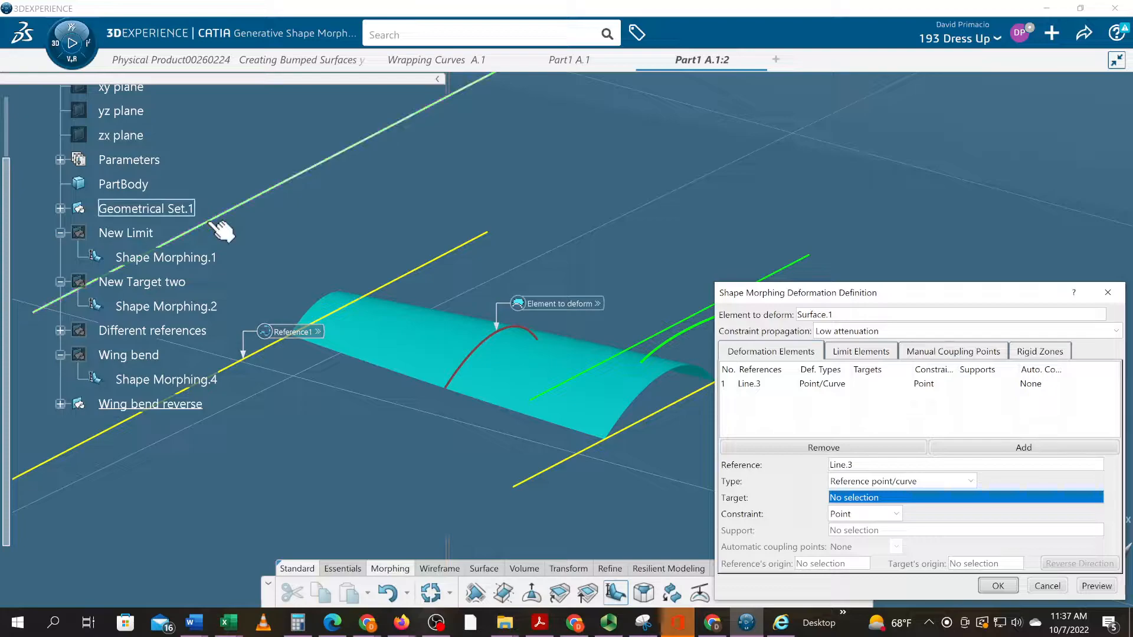
{"action": "left_click", "coordinate": [217, 225]}
- Add Intersect.1 as the limit curve with Point continuity, reverse its direction to Left and create the bent surface
{"action": "left_click", "coordinate": [859, 353]}
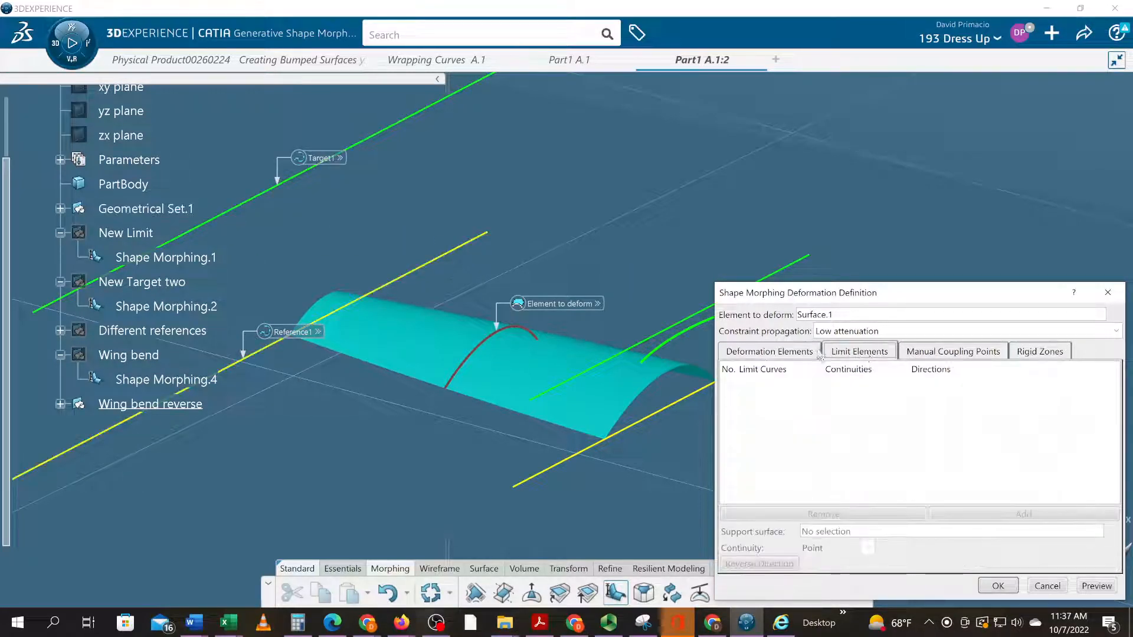
{"action": "left_click", "coordinate": [460, 368]}
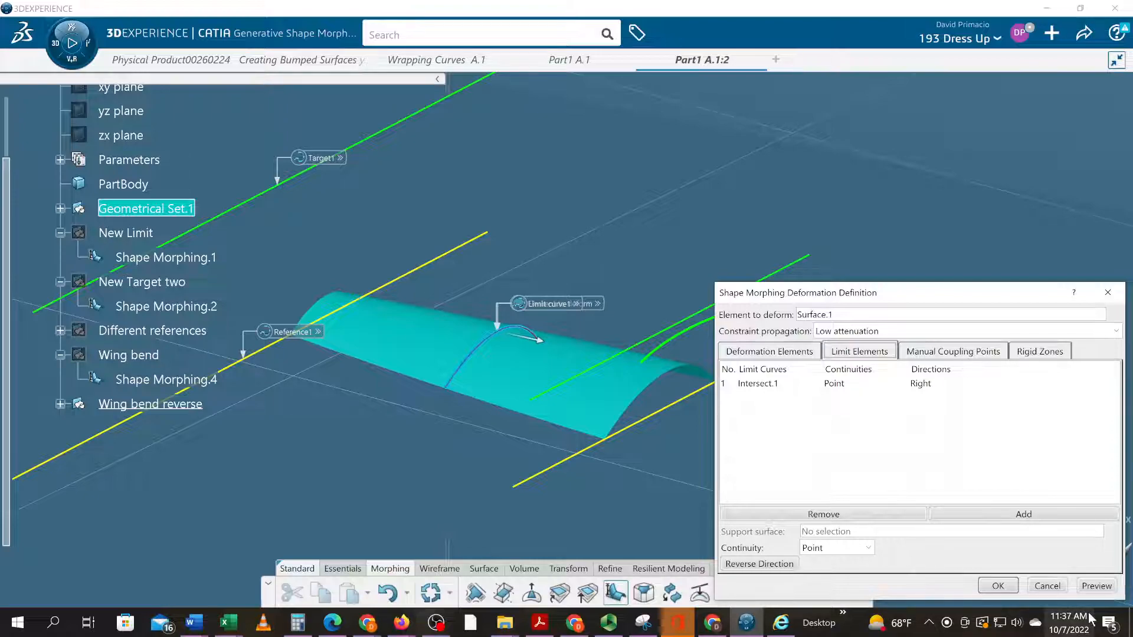
{"action": "left_click", "coordinate": [542, 347]}
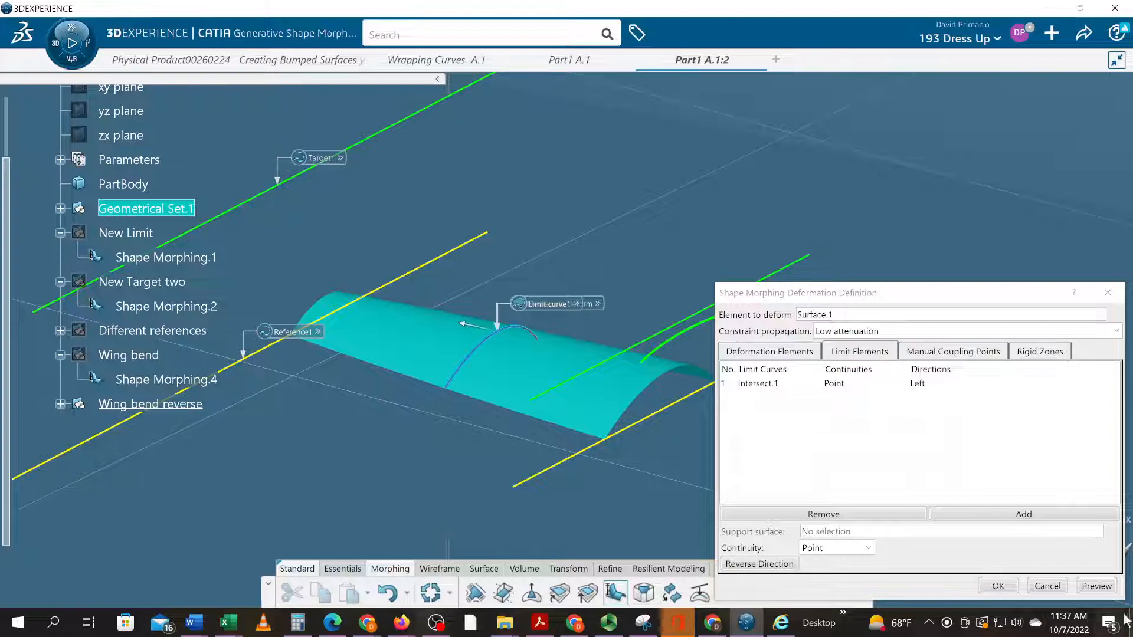
{"action": "left_click", "coordinate": [1107, 590]}
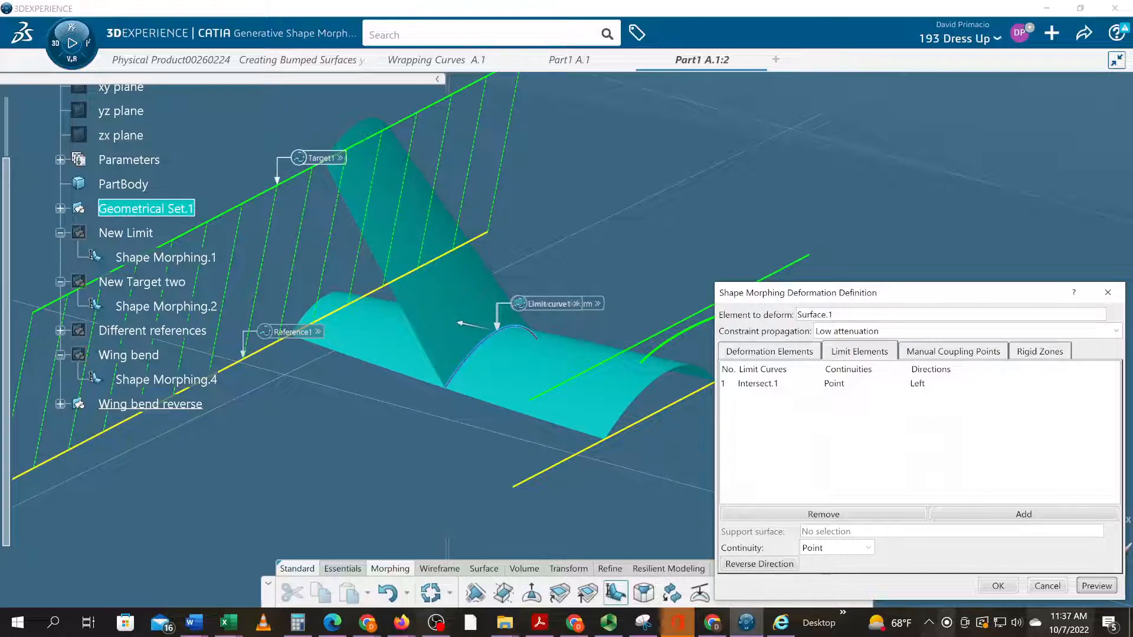
{"action": "left_click", "coordinate": [998, 585]}
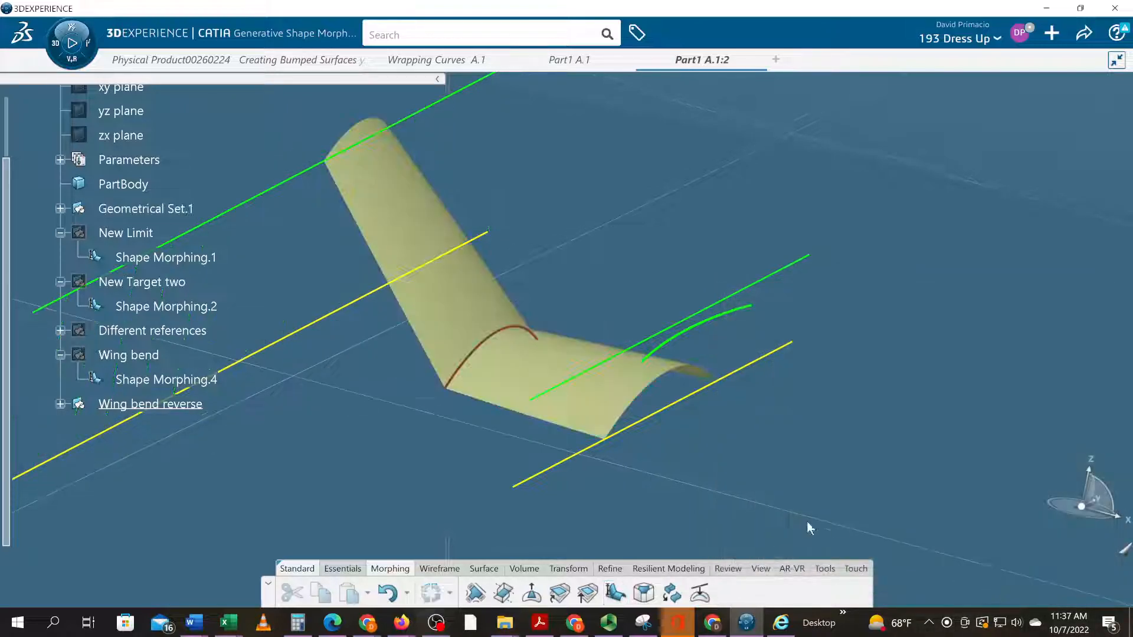
{"action": "middle_click_drag", "start_coordinate": [382, 412], "coordinate": [507, 463]}
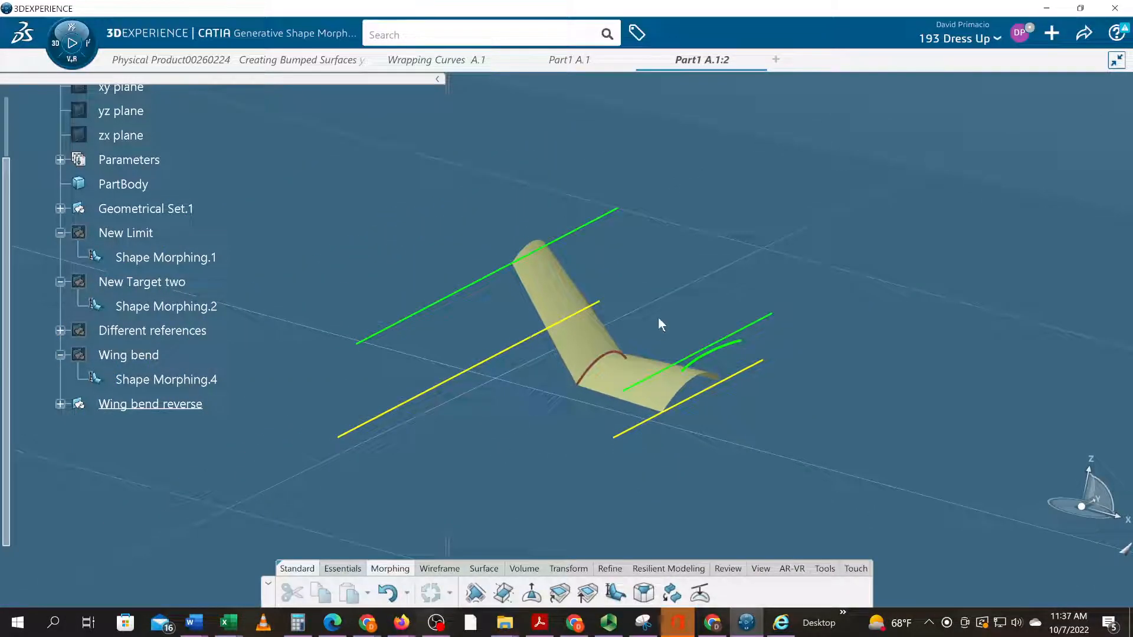
- Edit the new Shape Morphing in Wing bend reverse and set its Intersect.1 limit continuity to Tangent
{"action": "left_click", "coordinate": [652, 366]}
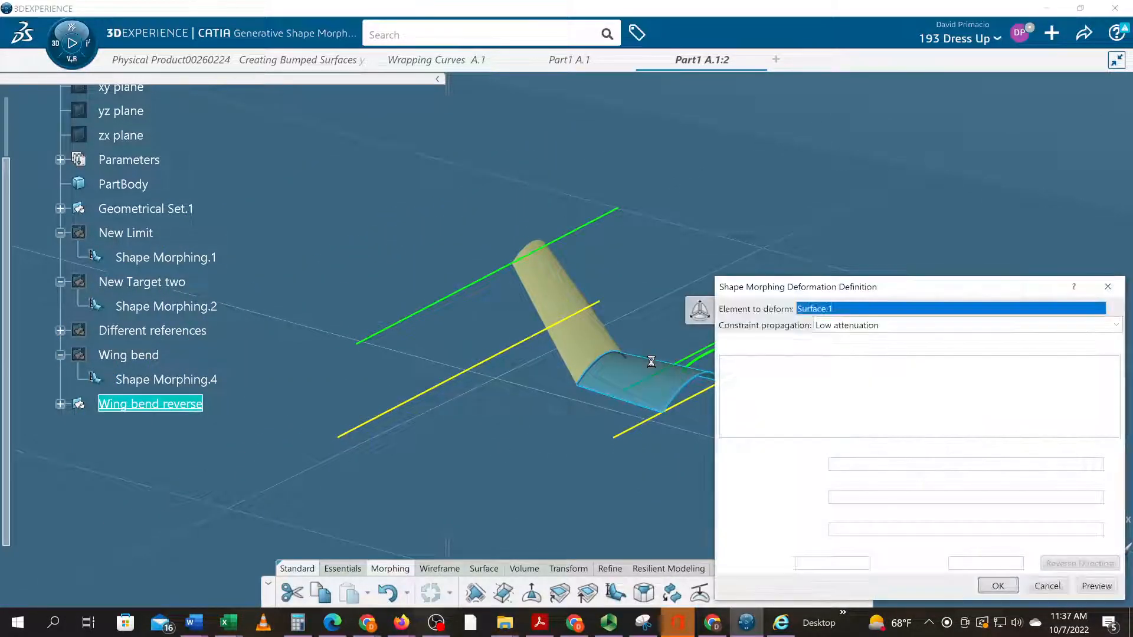
{"action": "left_click", "coordinate": [873, 347]}
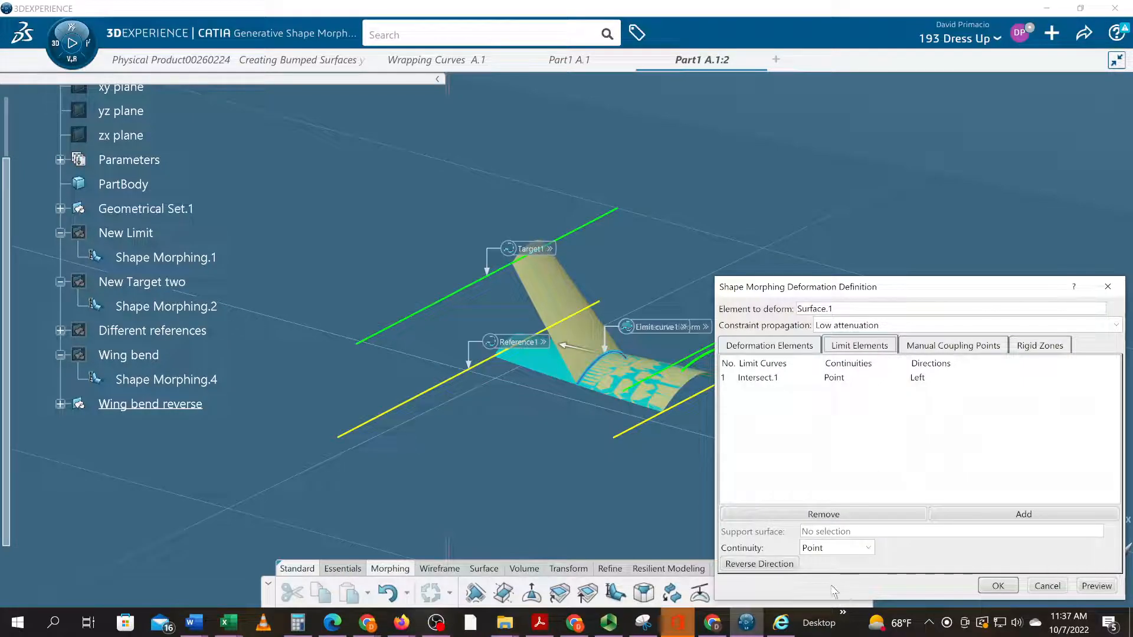
{"action": "left_click", "coordinate": [818, 548]}
{"action": "left_click", "coordinate": [817, 578]}
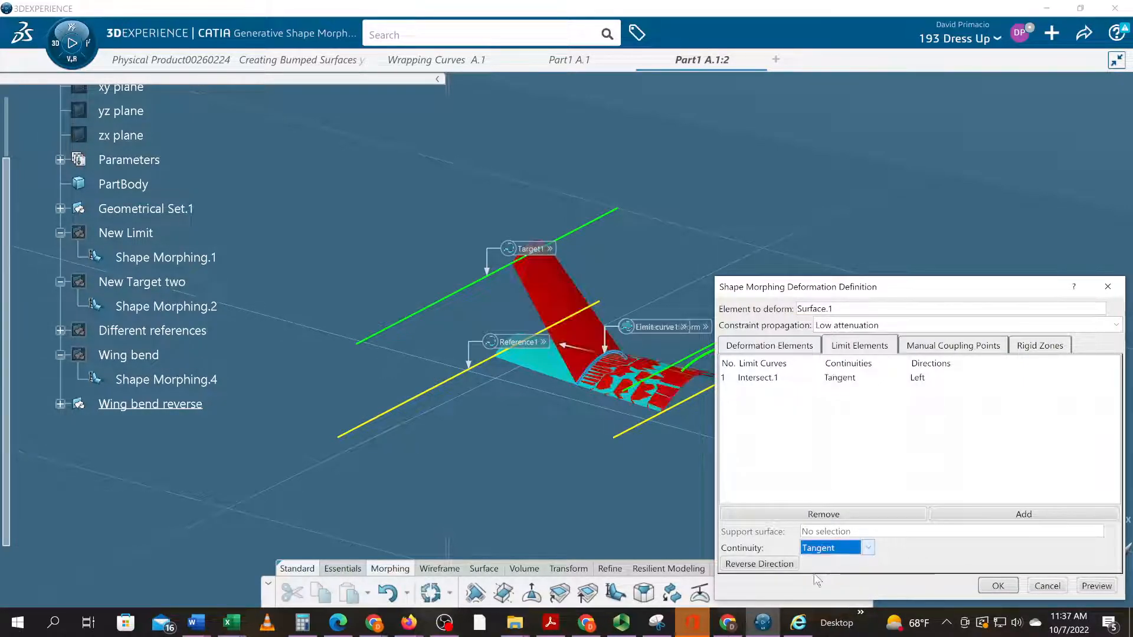
{"action": "left_click", "coordinate": [996, 586]}
{"action": "middle_click_drag", "start_coordinate": [538, 470], "coordinate": [480, 484]}
{"action": "middle_click_drag", "start_coordinate": [511, 412], "coordinate": [520, 374]}
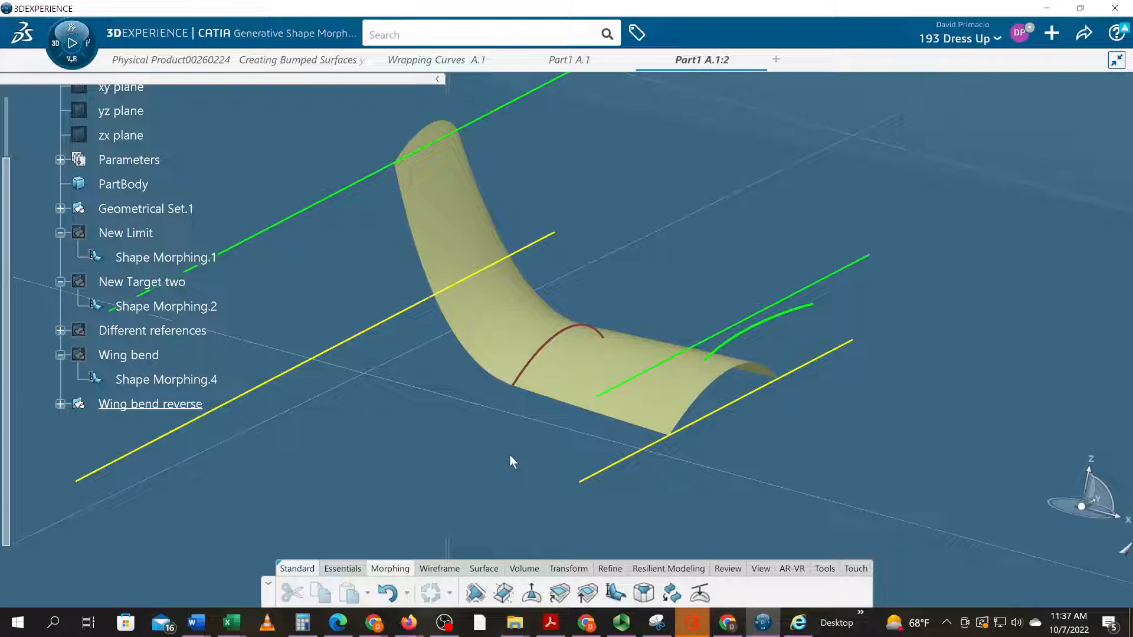
{"action": "left_click", "coordinate": [444, 623]}
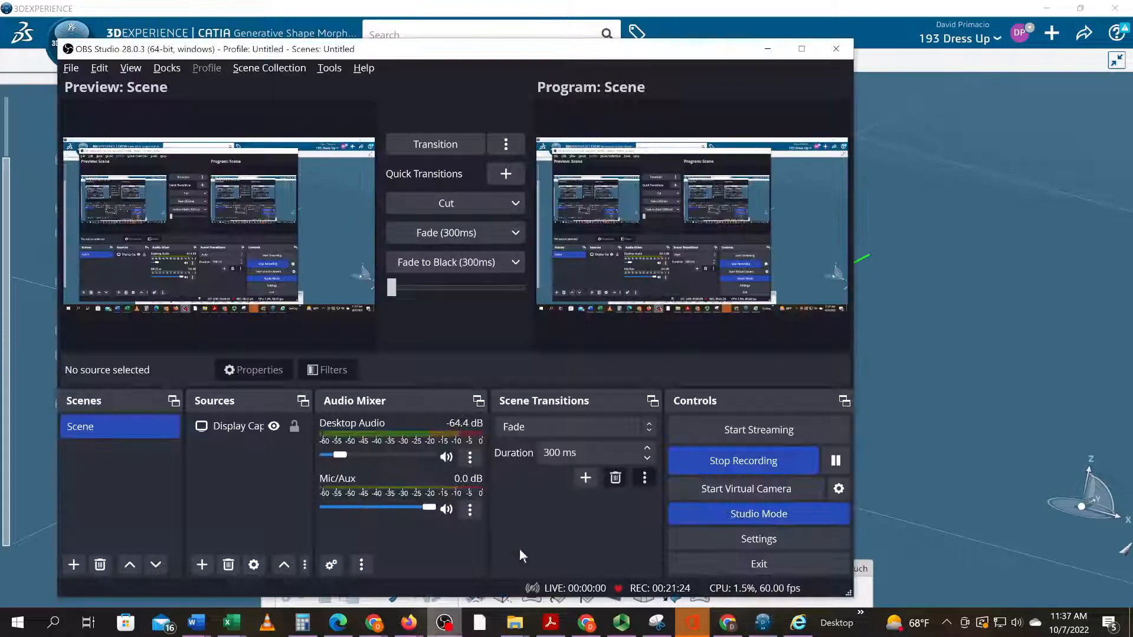